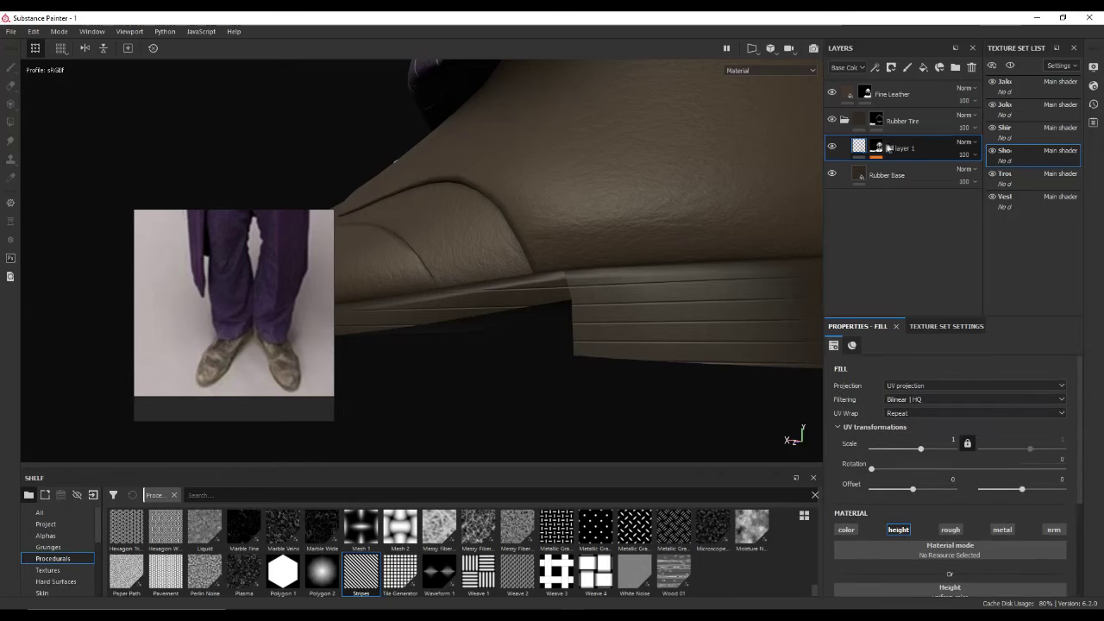
- Set the UV scale of the Stripes fill in Fill layer 1's mask to -50
click(894, 191)
click(897, 169)
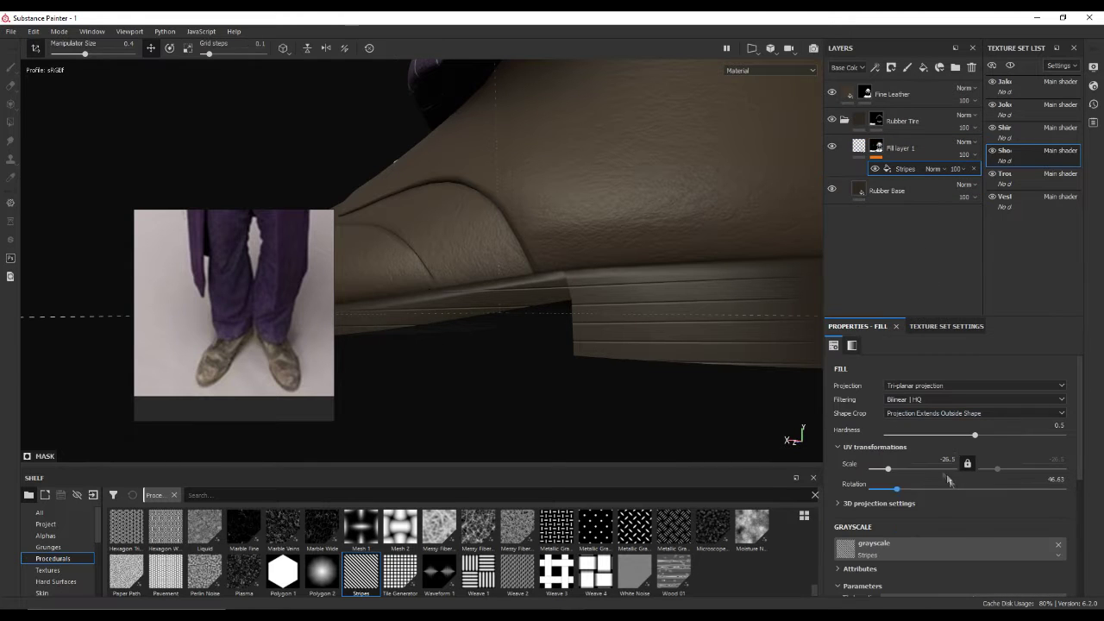
scroll(893, 496, down, 2)
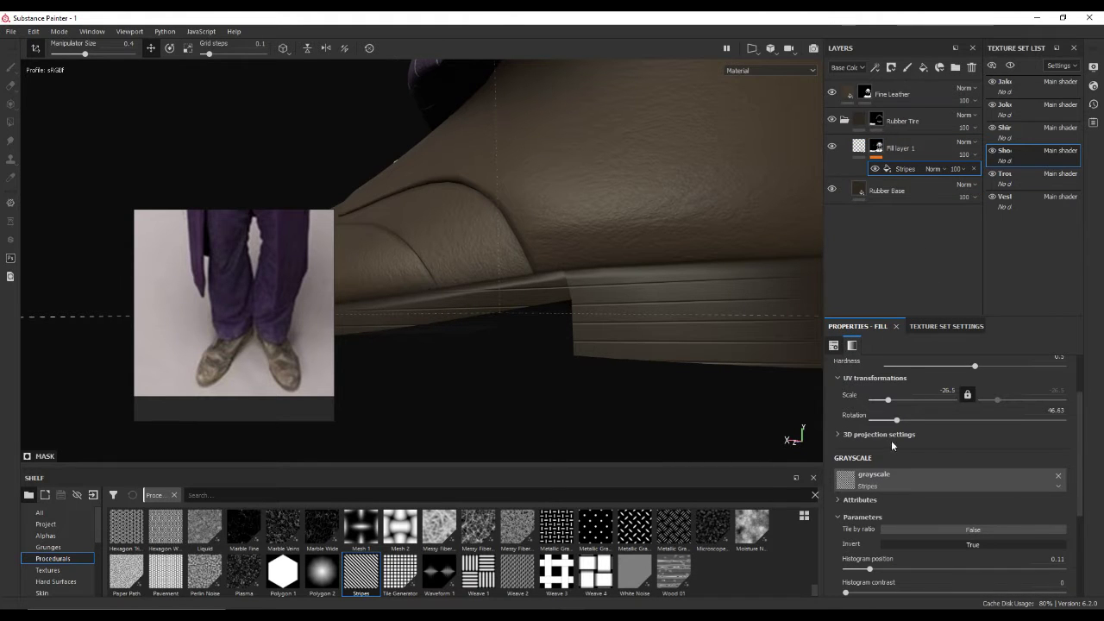
drag(888, 400, 876, 400)
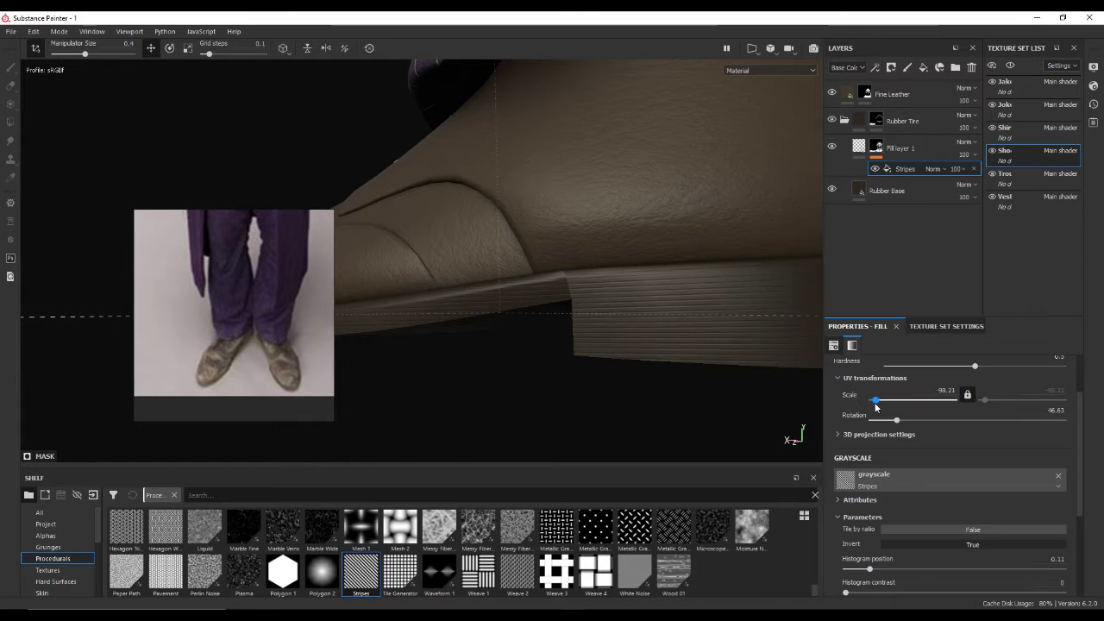
scroll(631, 320, down, 5)
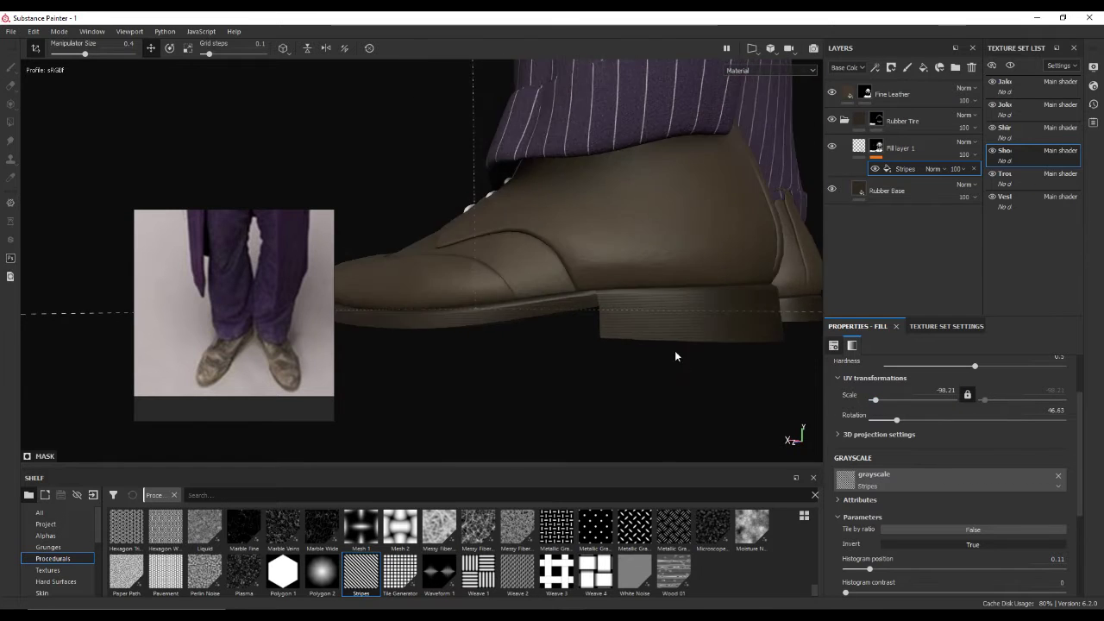
scroll(676, 355, up, 2)
drag(880, 403, 883, 403)
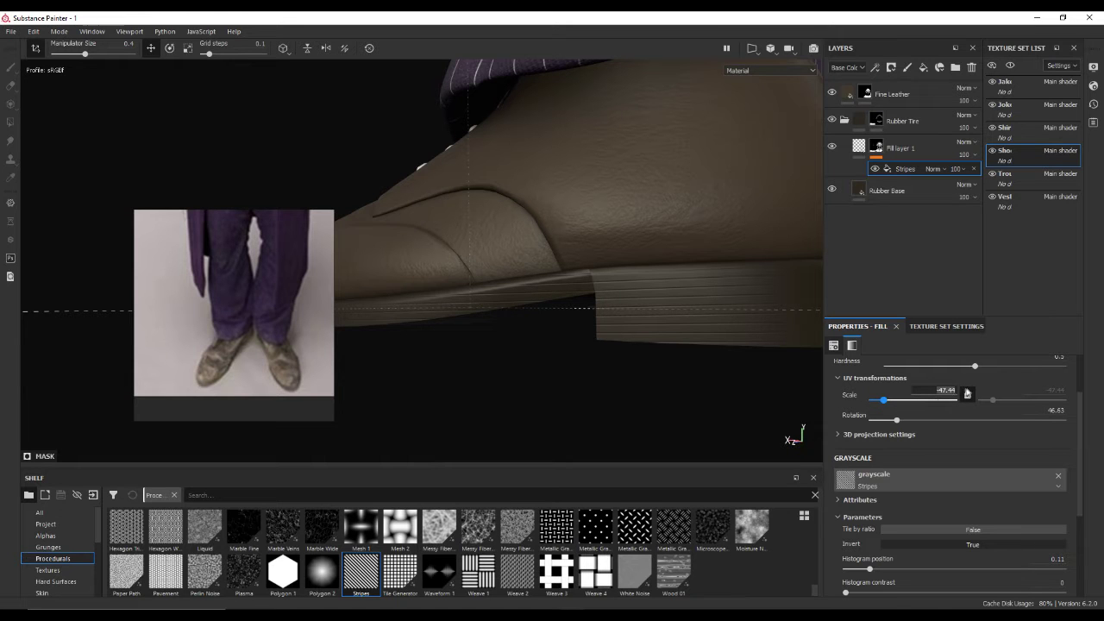
text(0)
key(Return)
- Orbit to a side view of the shoe and select Fill layer 1
scroll(481, 301, down, 2)
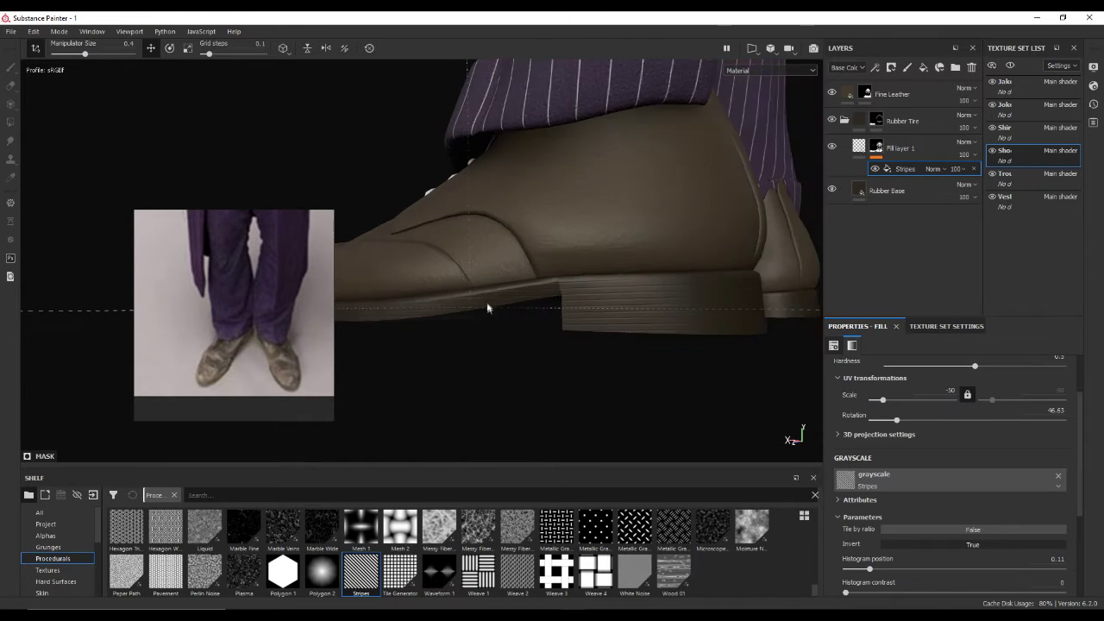
scroll(547, 322, down, 2)
scroll(615, 326, down, 2)
scroll(586, 318, up, 2)
scroll(543, 307, up, 2)
scroll(572, 317, up, 2)
alt+drag(572, 317, 623, 306)
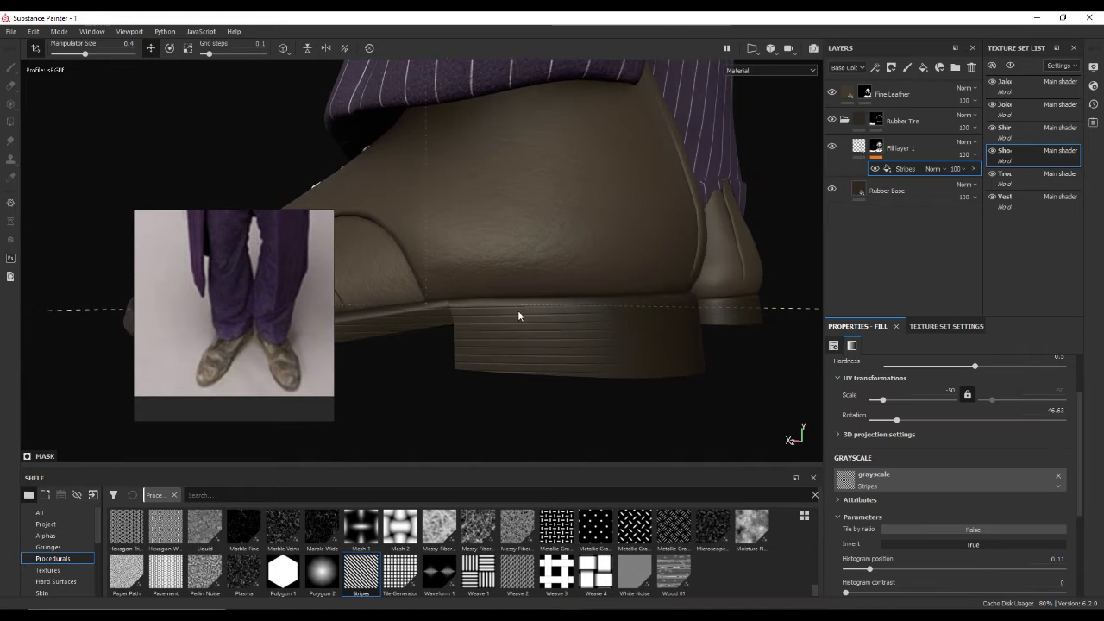
click(940, 145)
- Delete the striped Fill layer 1 and view the shoe from the side
click(972, 67)
mouse_move(509, 352)
alt+mouse_down()
mouse_move(545, 374)
mouse_move(661, 364)
alt+mouse_up()
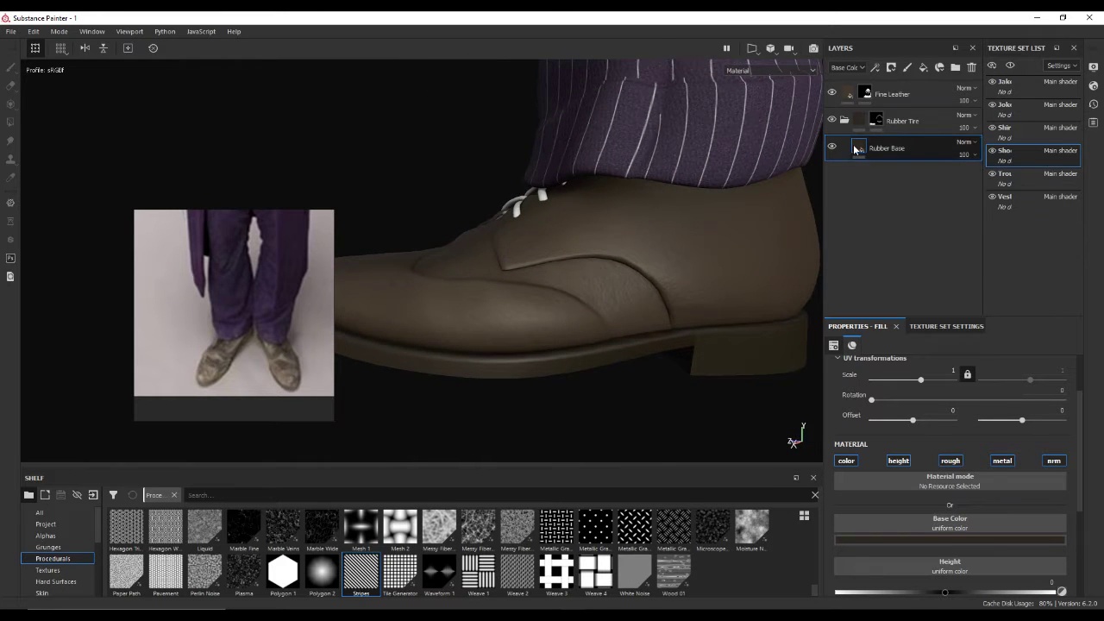
scroll(992, 518, down, 2)
- Darken the Rubber Base sole's base colour from brown to near black
click(1027, 505)
drag(1046, 471, 1086, 479)
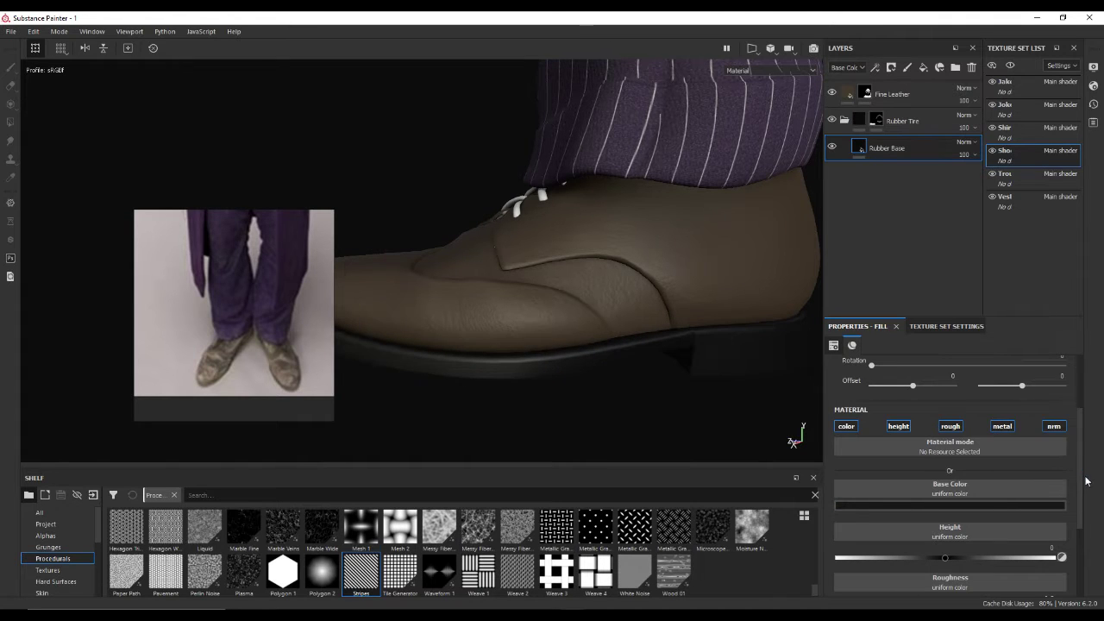
click(1062, 506)
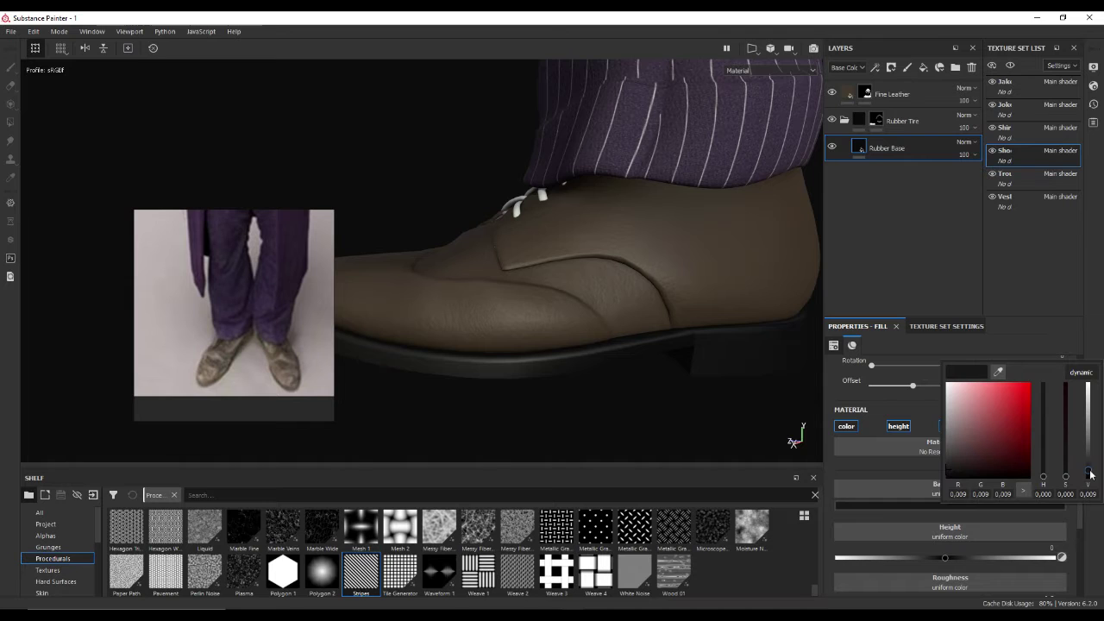
drag(1090, 475, 1090, 477)
scroll(594, 347, down, 5)
click(863, 122)
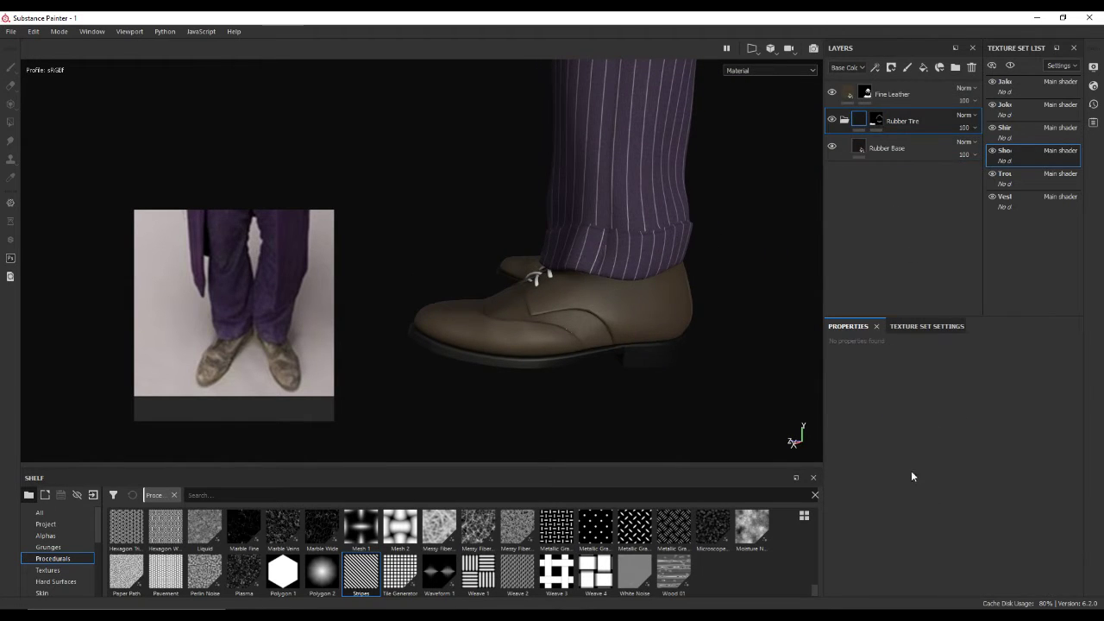
- Set the Fine Leather colour to a red-hued near black and view both shoes
click(845, 120)
click(857, 106)
click(983, 535)
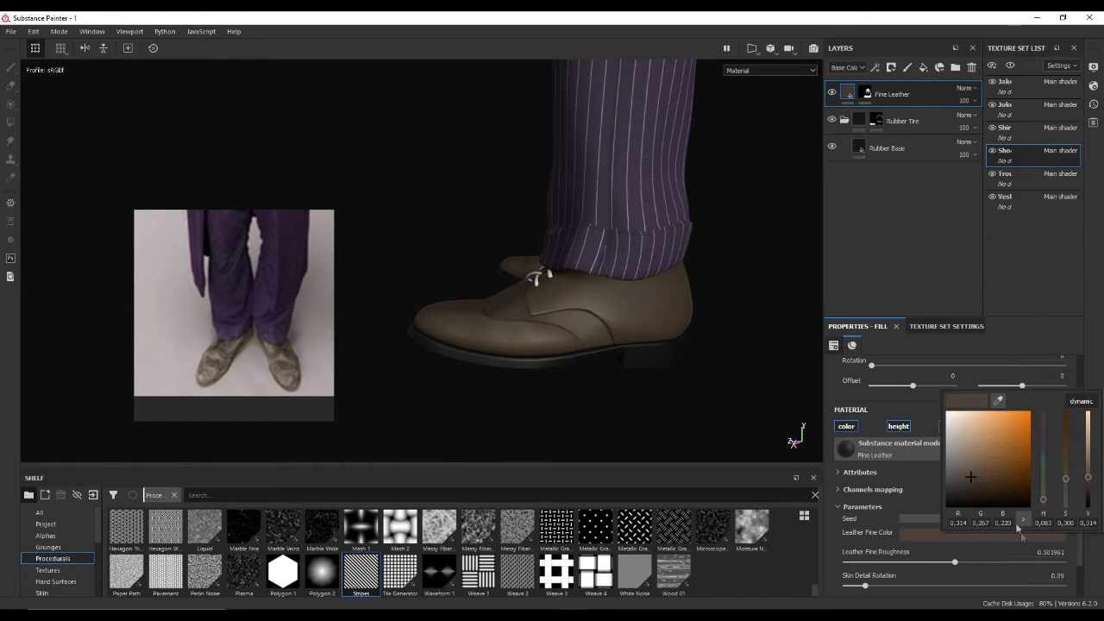
drag(1044, 502, 1073, 530)
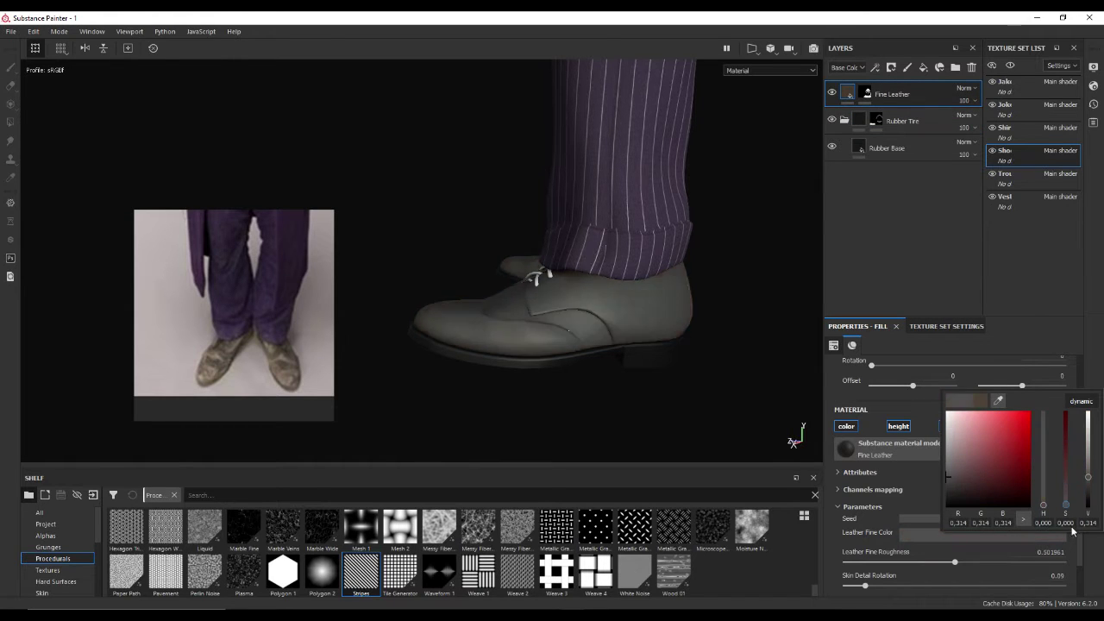
drag(1088, 484, 1091, 502)
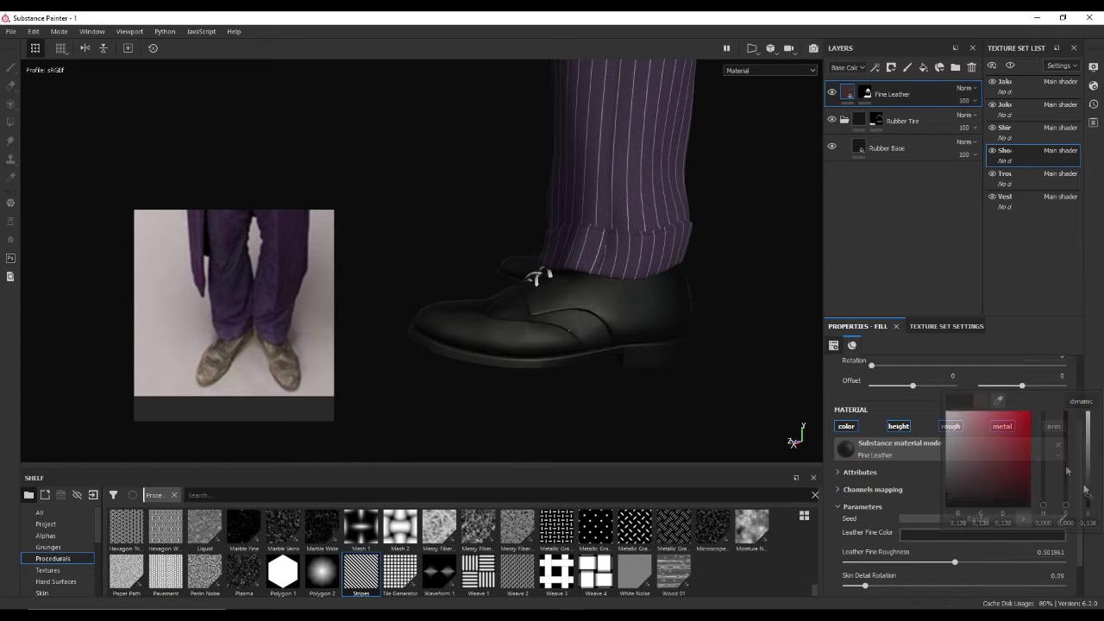
scroll(523, 247, down, 3)
alt+drag(523, 246, 643, 276)
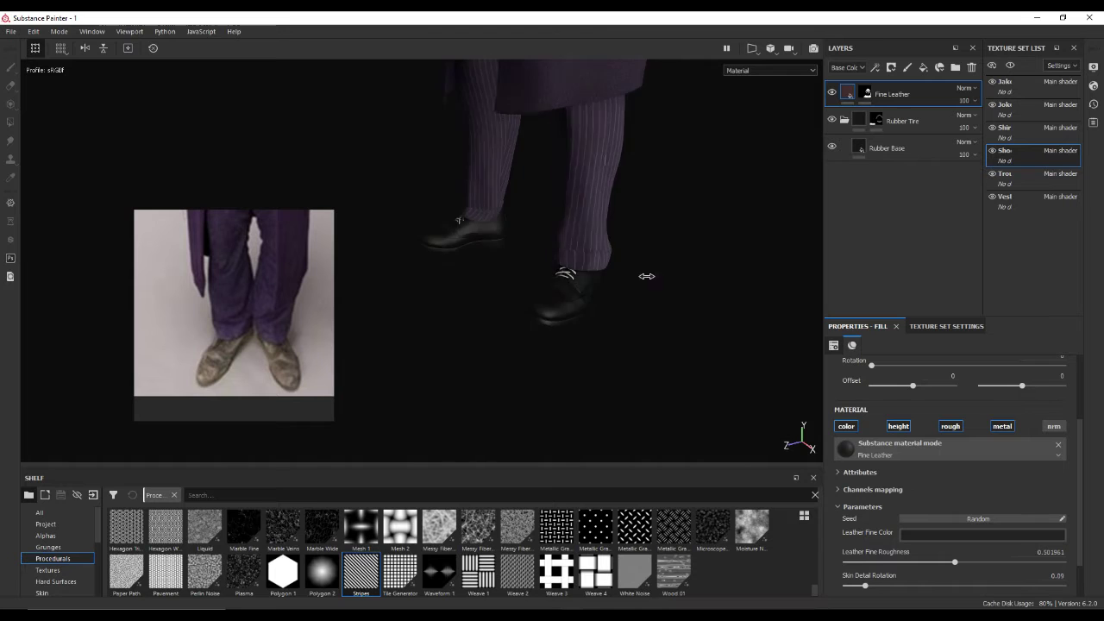
scroll(643, 276, up, 5)
alt+drag(614, 308, 461, 301)
scroll(568, 307, up, 3)
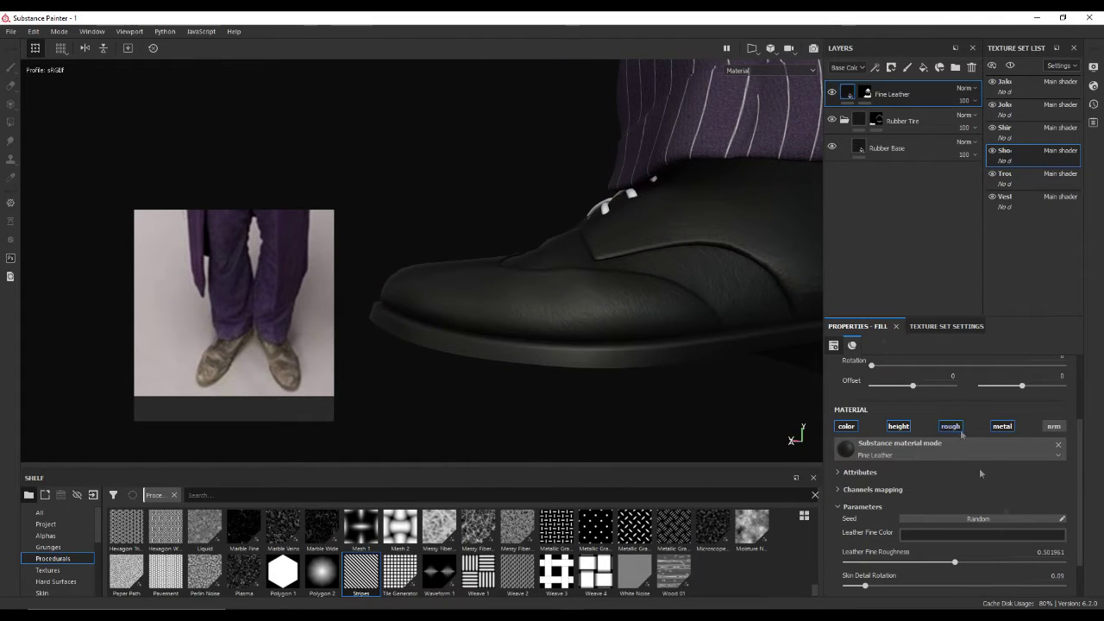
- Recheck the leather colour, then close in on the laces and trouser cuffs
click(919, 535)
click(983, 410)
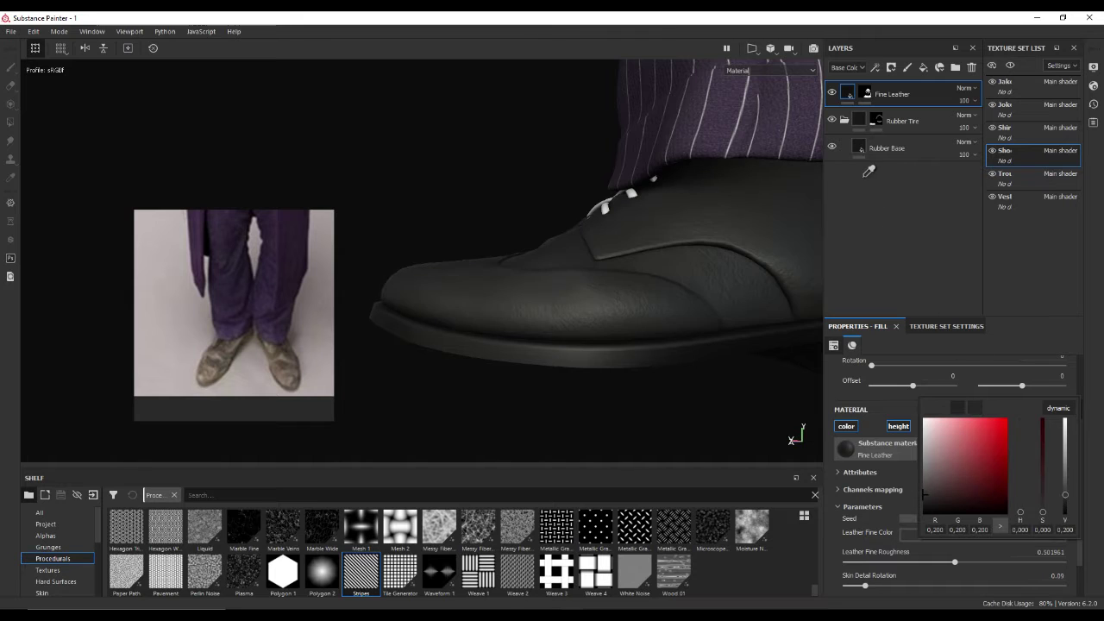
mouse_move(604, 284)
alt+mouse_down()
mouse_move(656, 293)
mouse_move(624, 302)
mouse_move(691, 302)
mouse_move(641, 296)
mouse_move(579, 364)
mouse_move(629, 291)
alt+mouse_up()
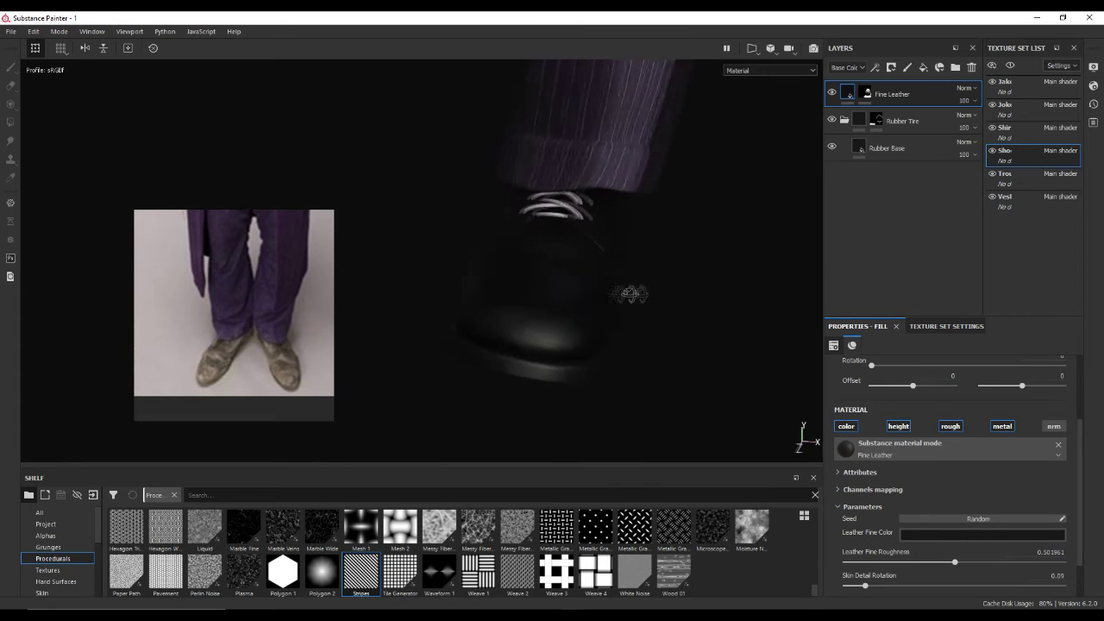
alt+right_drag(629, 290, 646, 281)
mouse_move(575, 285)
alt+right_down()
mouse_move(700, 276)
mouse_move(691, 279)
alt+right_up()
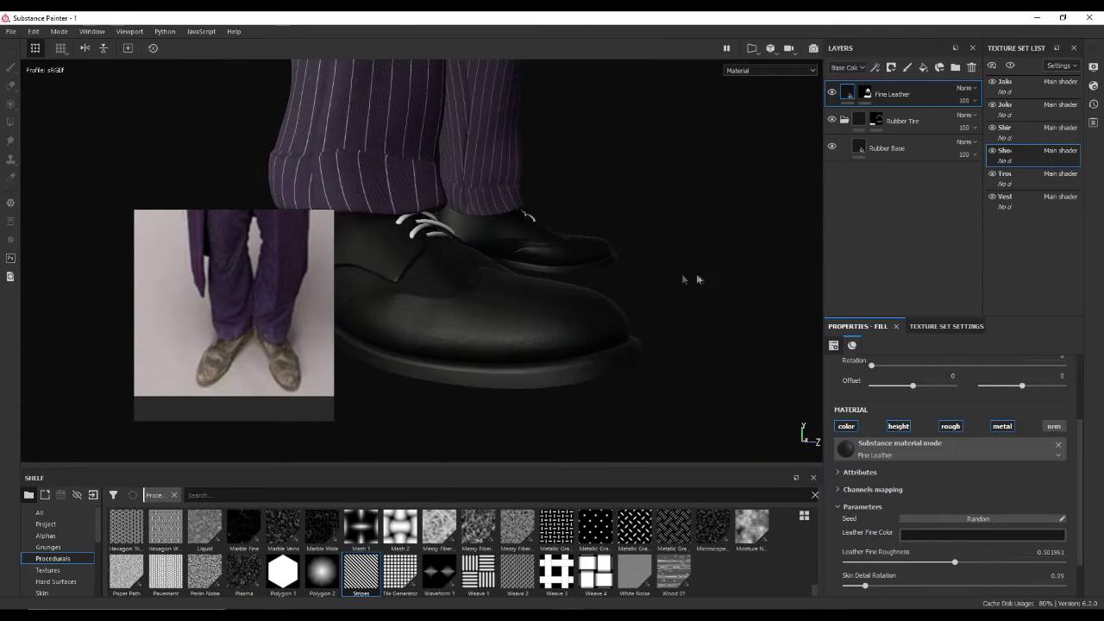
scroll(390, 318, up, 5)
alt+drag(389, 318, 507, 285)
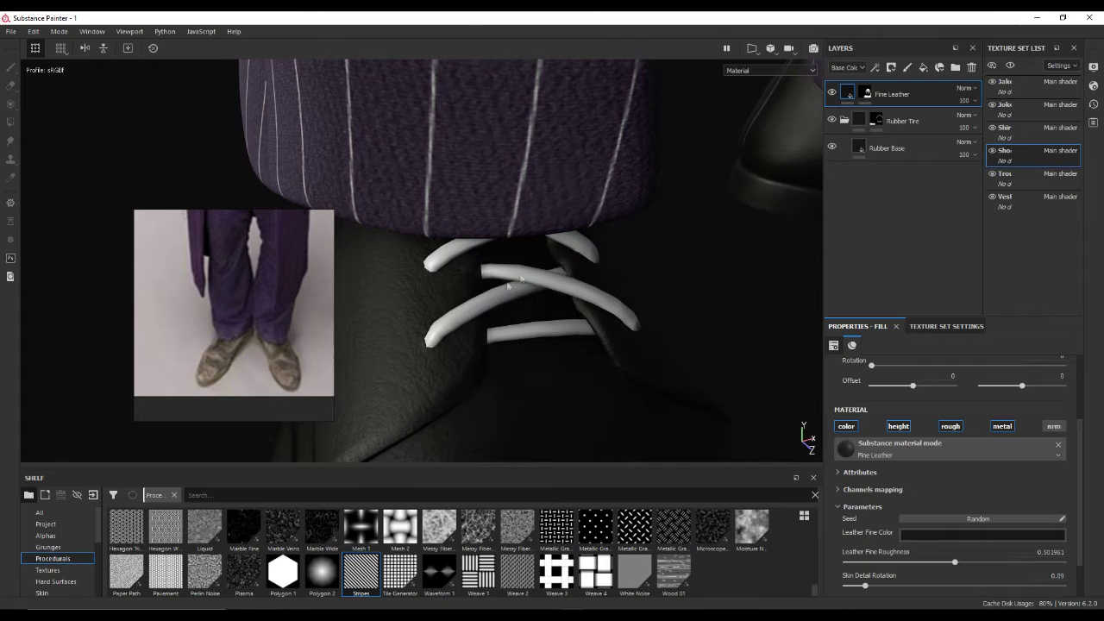
click(845, 121)
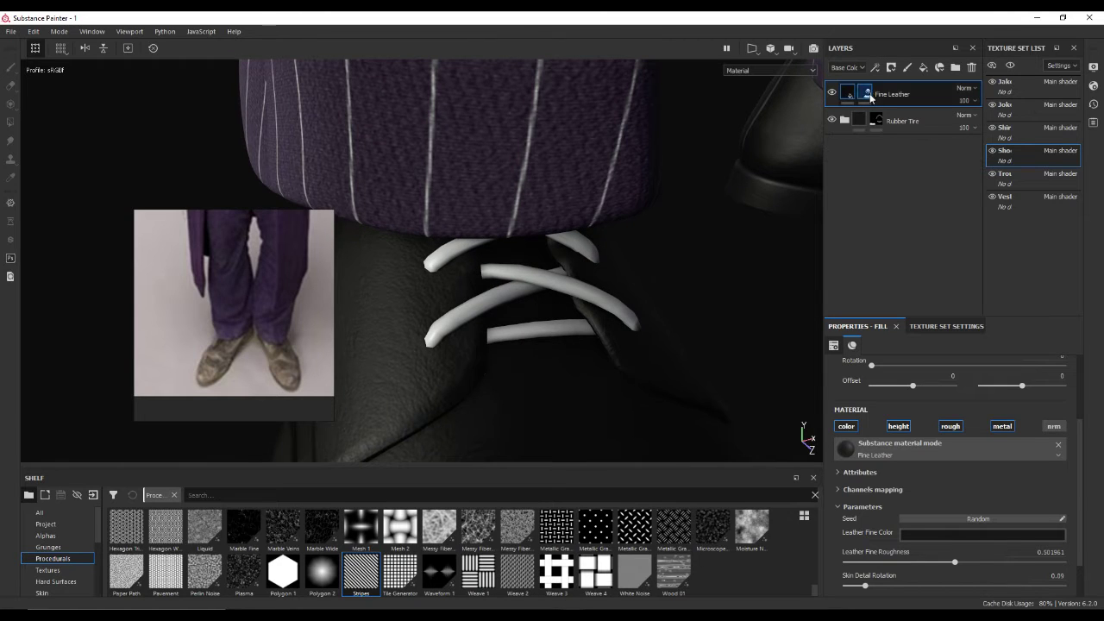
- Add a Fabric Rough material layer above Fine Leather with a black mask, set up for polygon fill
scroll(68, 571, down, 1)
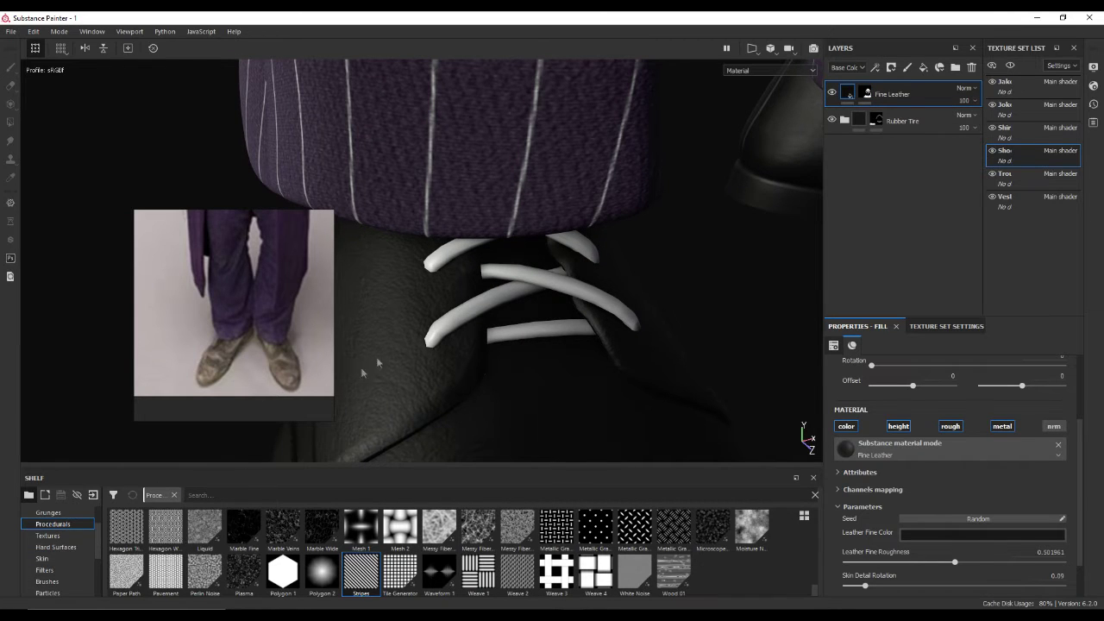
scroll(52, 570, down, 1)
click(49, 582)
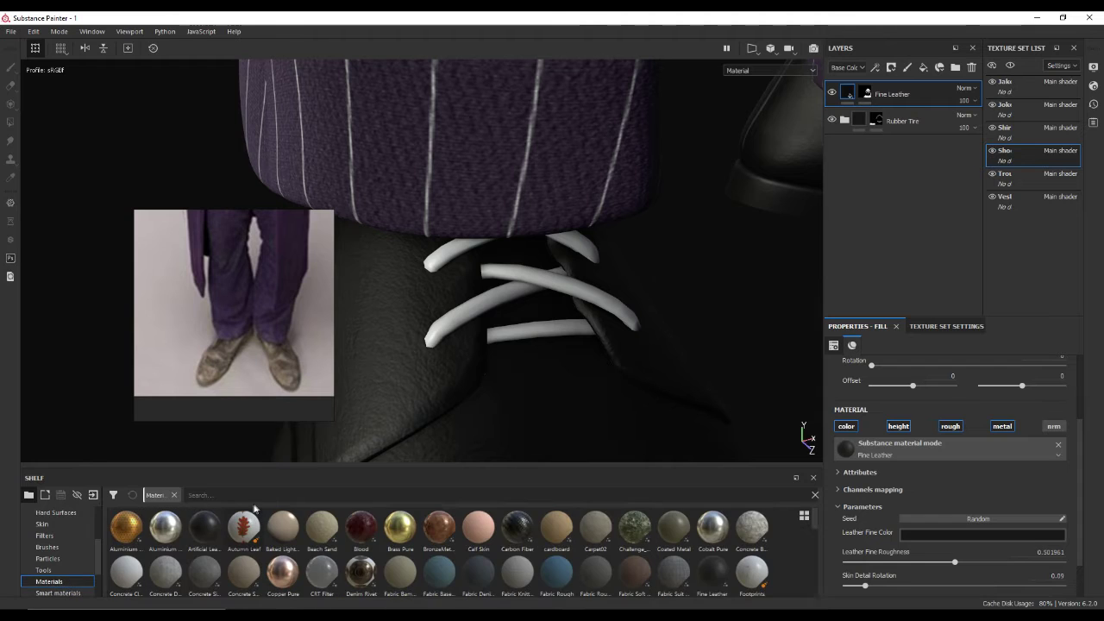
click(266, 498)
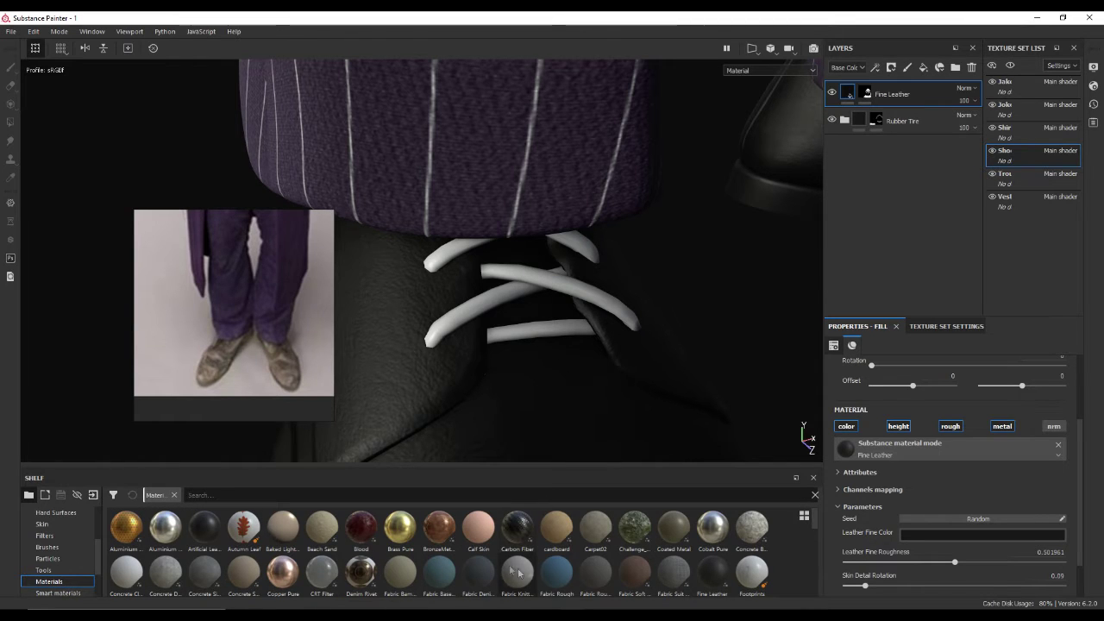
drag(552, 578, 902, 94)
right_click(880, 95)
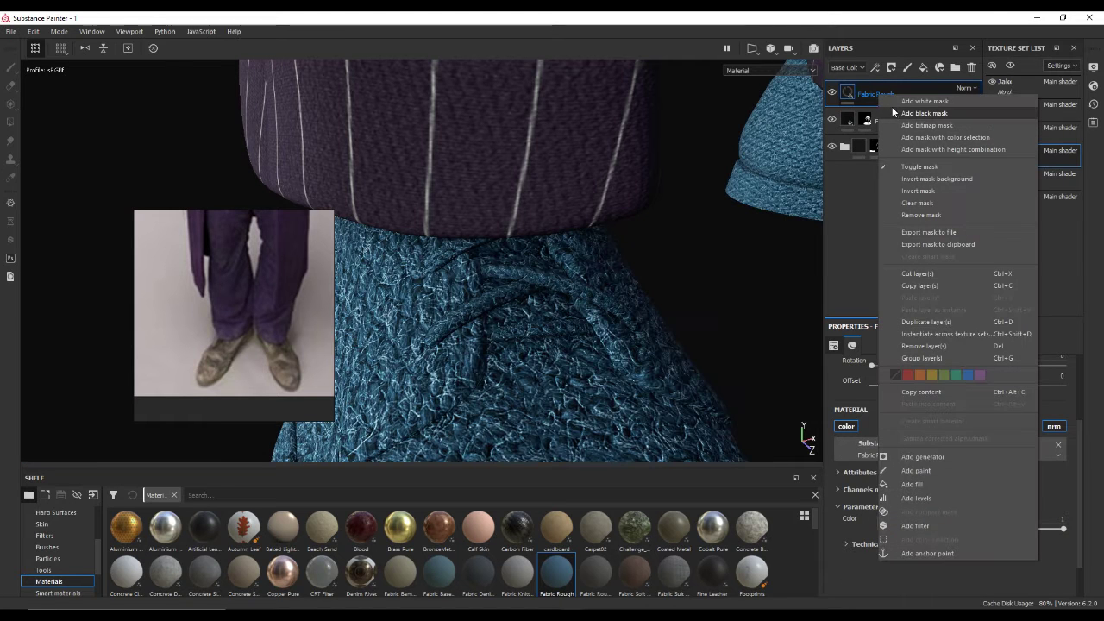
click(925, 113)
key(4)
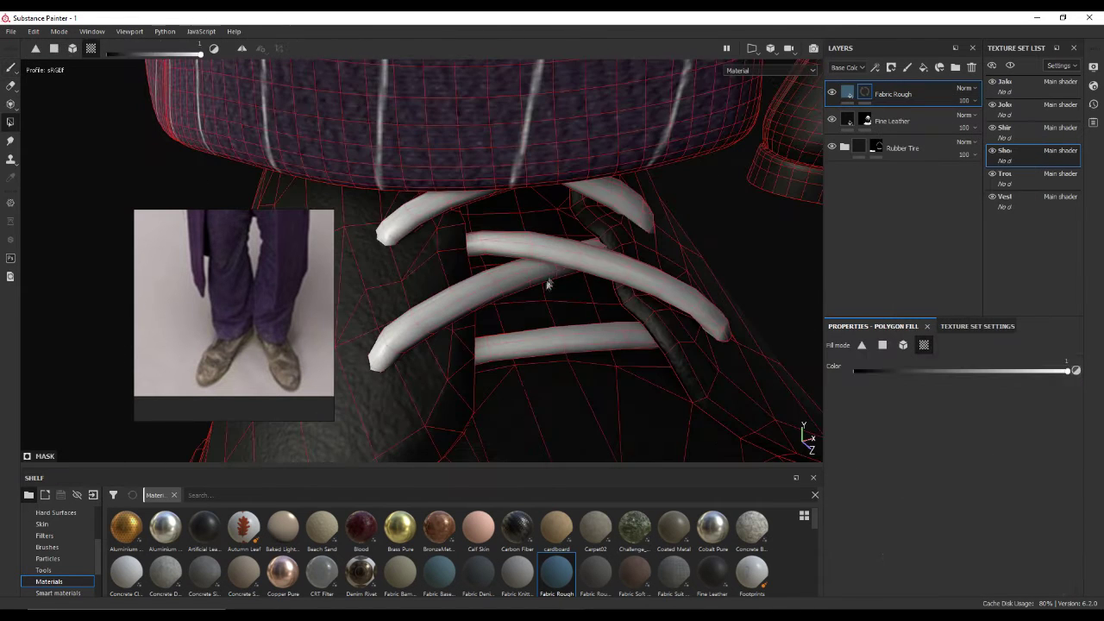
- Polygon-fill the laces with Fabric Rough and make its fabric texture finer
click(514, 276)
key(1)
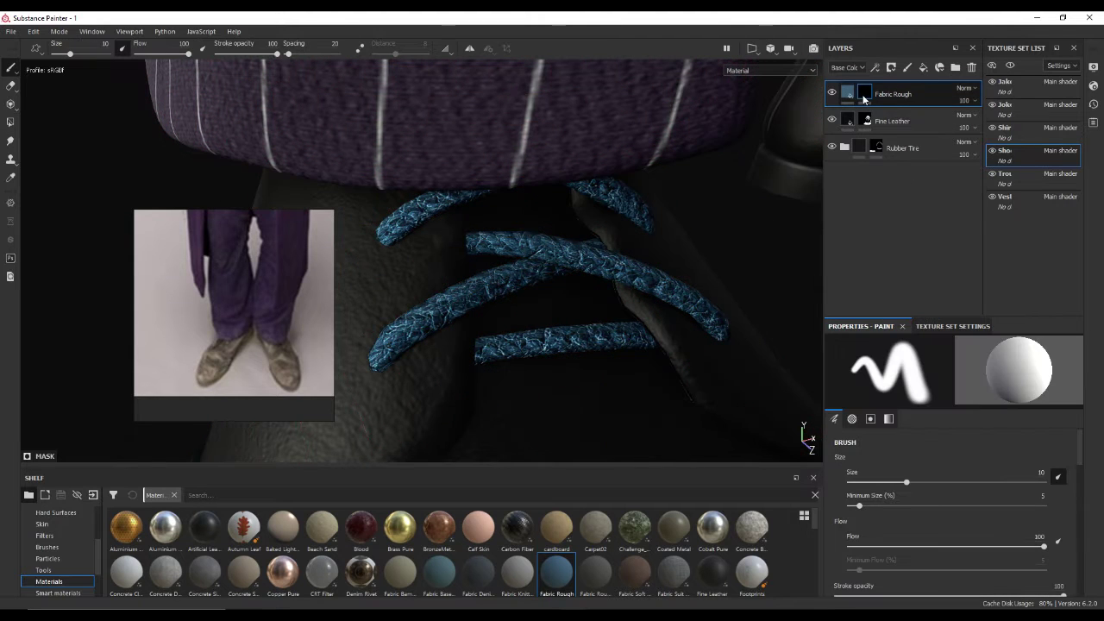
click(847, 92)
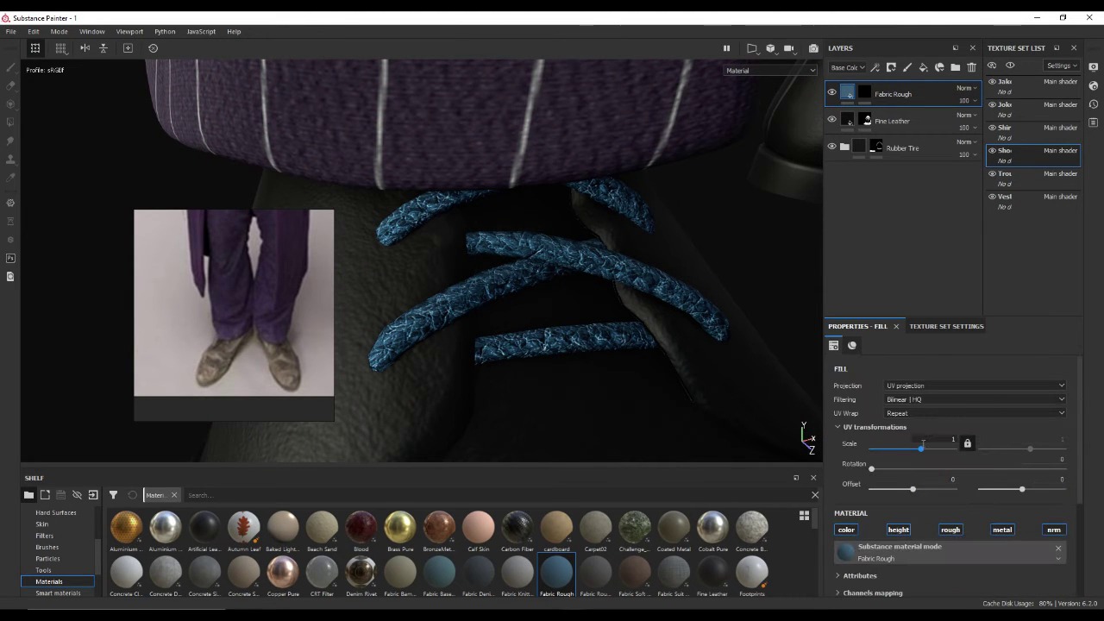
drag(920, 451, 898, 458)
- Turn the Fabric Rough colour grey, then brighten it slightly
scroll(553, 403, down, 2)
scroll(573, 385, down, 2)
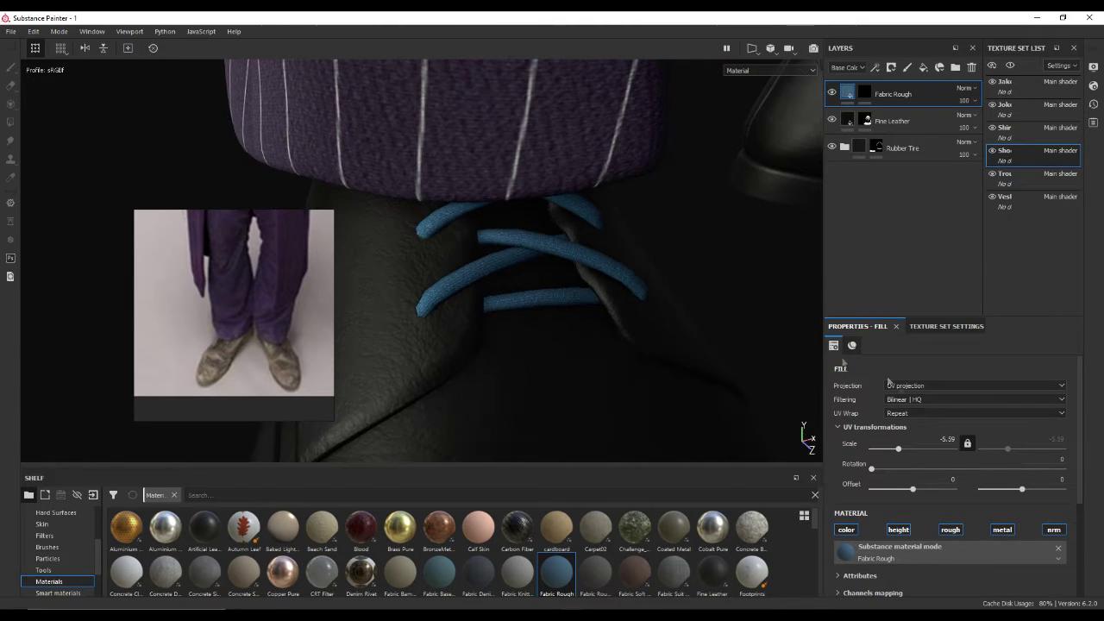
scroll(946, 508, down, 2)
scroll(946, 508, down, 2)
click(943, 489)
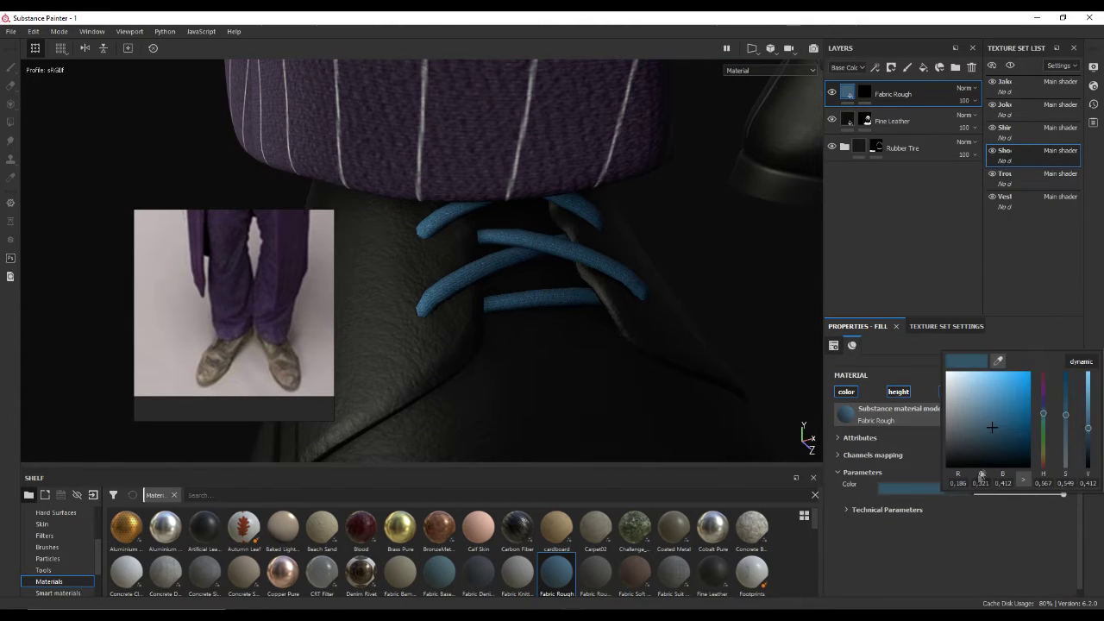
mouse_move(1046, 426)
mouse_down()
mouse_move(1044, 466)
mouse_move(1090, 466)
mouse_up()
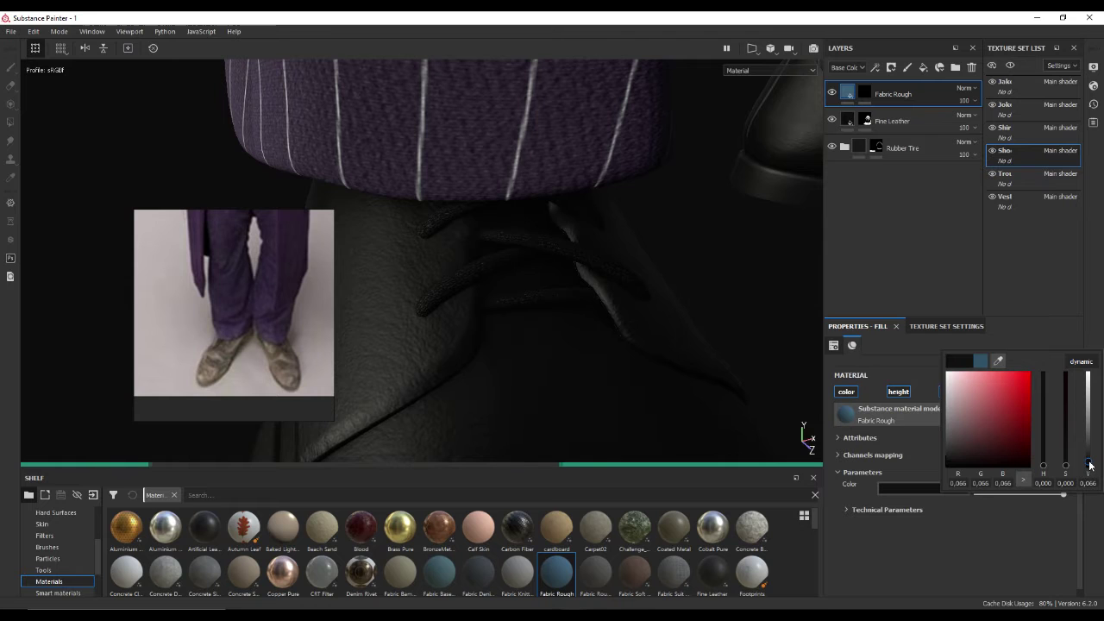
alt+drag(484, 371, 712, 363)
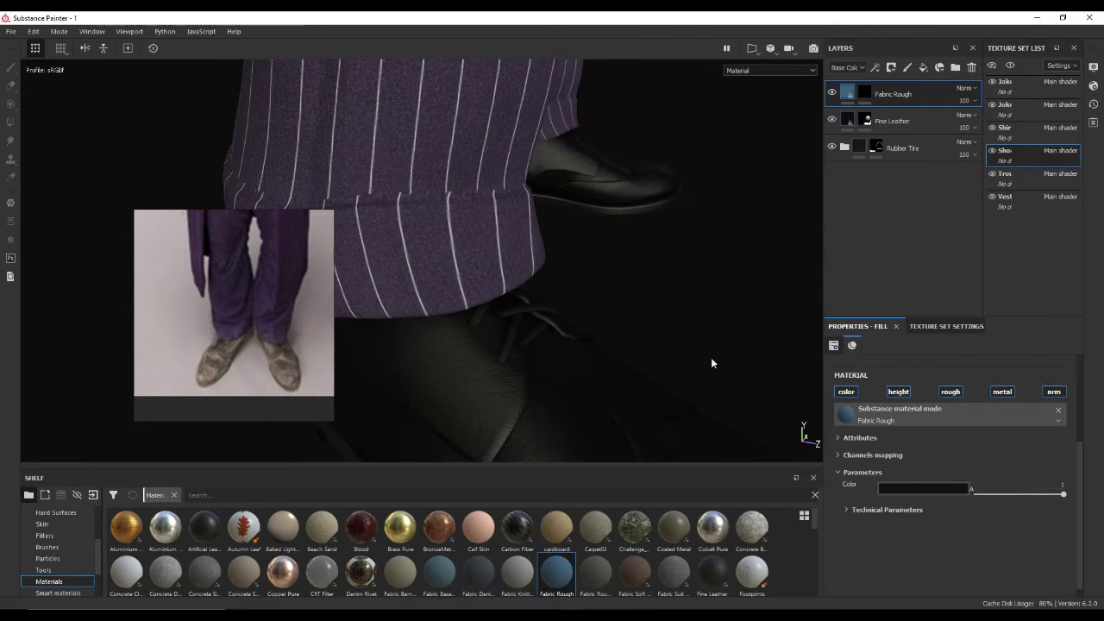
click(963, 489)
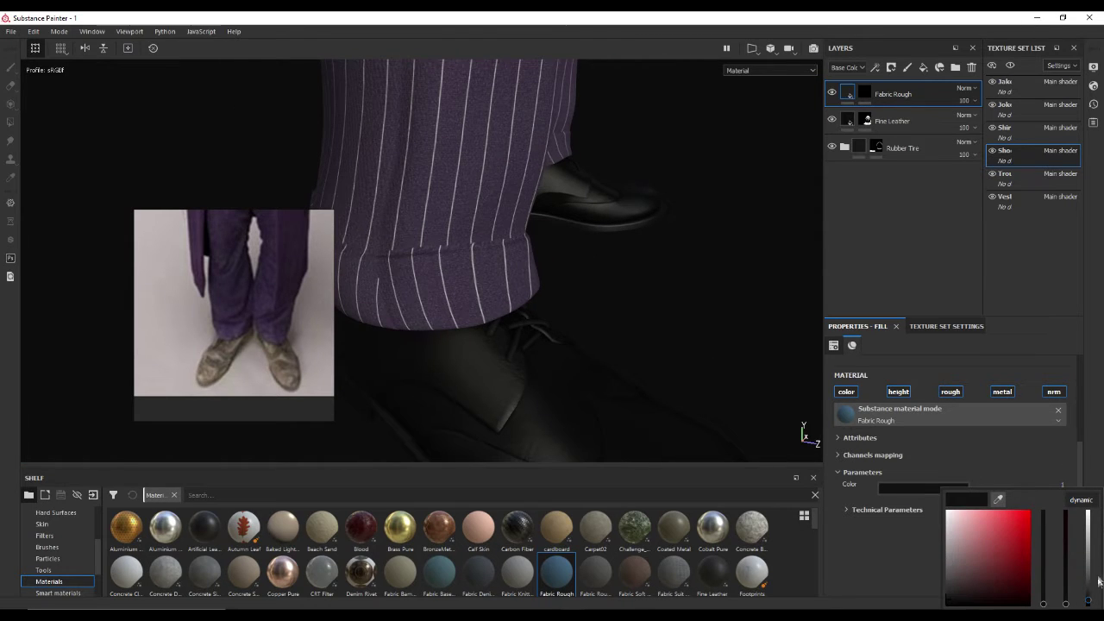
drag(1091, 600, 1091, 597)
- Zoom out to frame the whole character from the front
mouse_move(581, 320)
alt+mouse_down()
mouse_move(651, 284)
mouse_move(549, 305)
mouse_move(522, 293)
mouse_move(544, 311)
mouse_move(572, 303)
mouse_move(587, 320)
mouse_move(666, 298)
alt+mouse_up()
scroll(572, 304, down, 4)
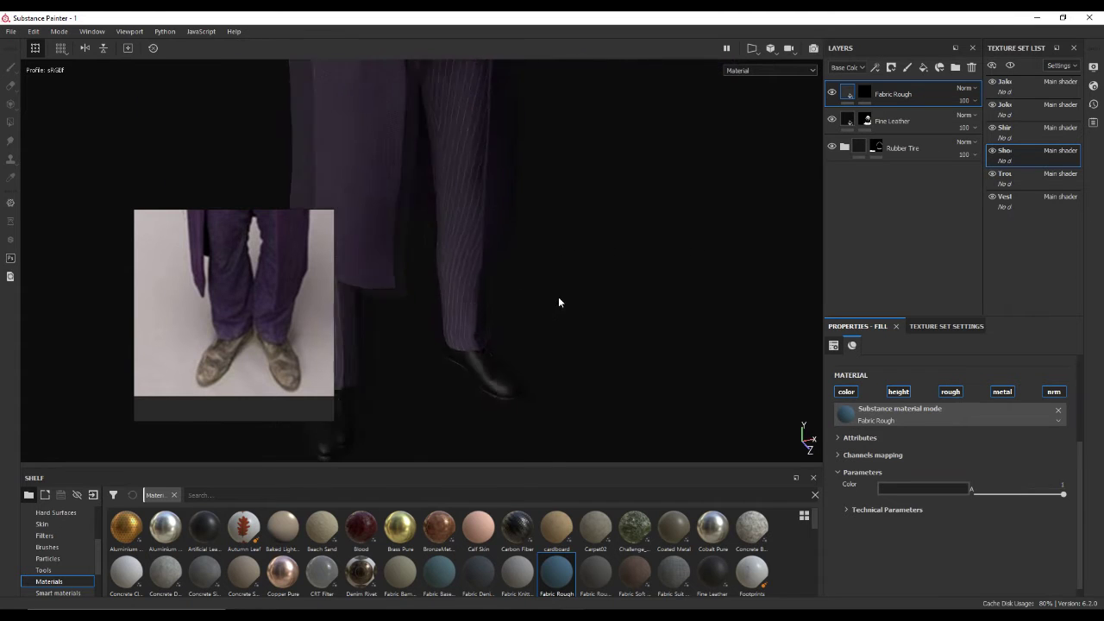
alt+drag(559, 302, 612, 333)
scroll(394, 230, down, 5)
alt+middle_drag(543, 279, 458, 257)
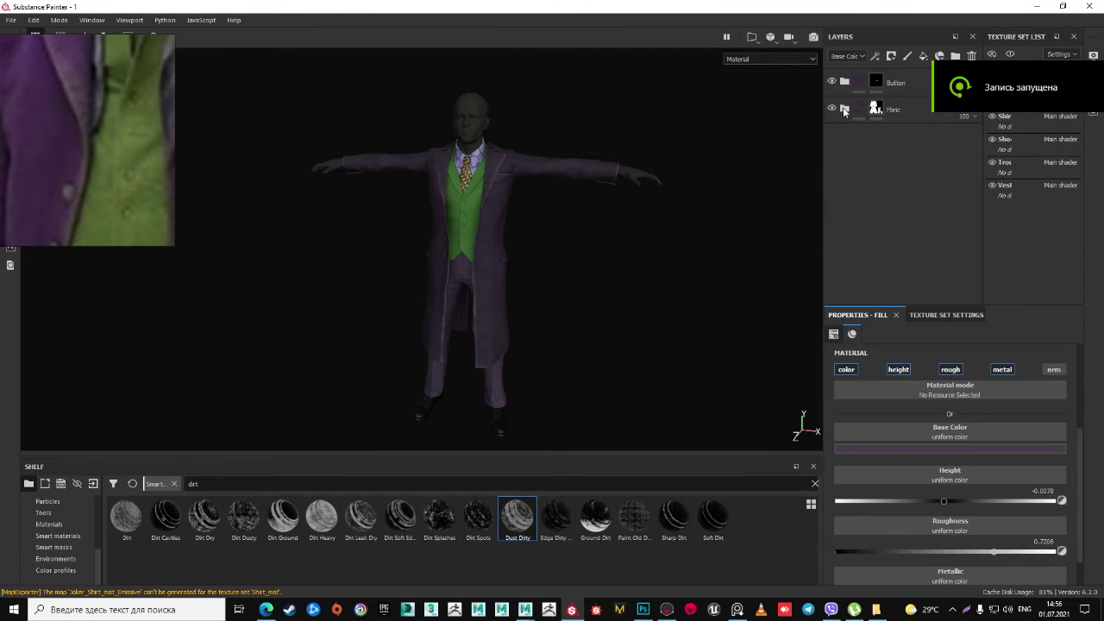
- Set the coat's Fabric Rough colour to a dark purple, about RGB 0.160, 0.123, 0.180
click(845, 111)
click(880, 285)
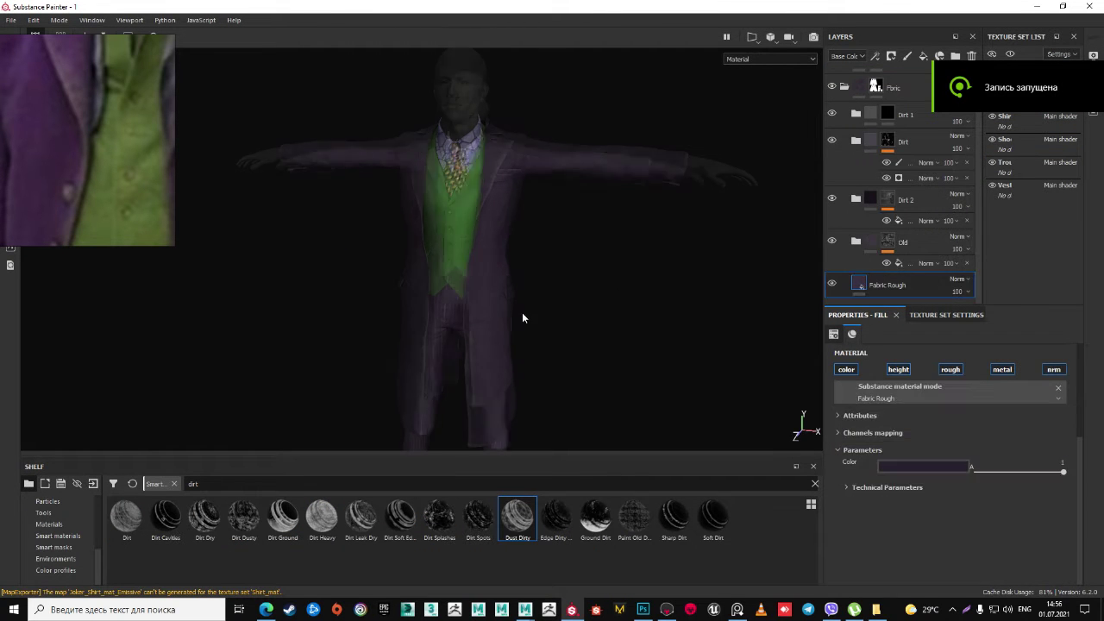
click(923, 466)
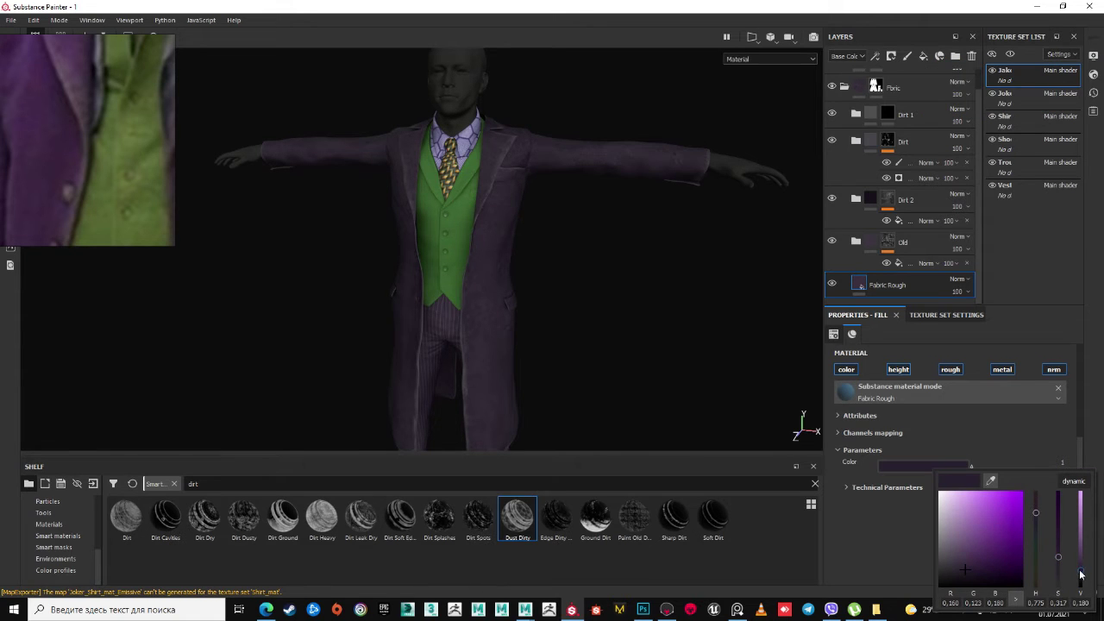
drag(1082, 582, 1082, 584)
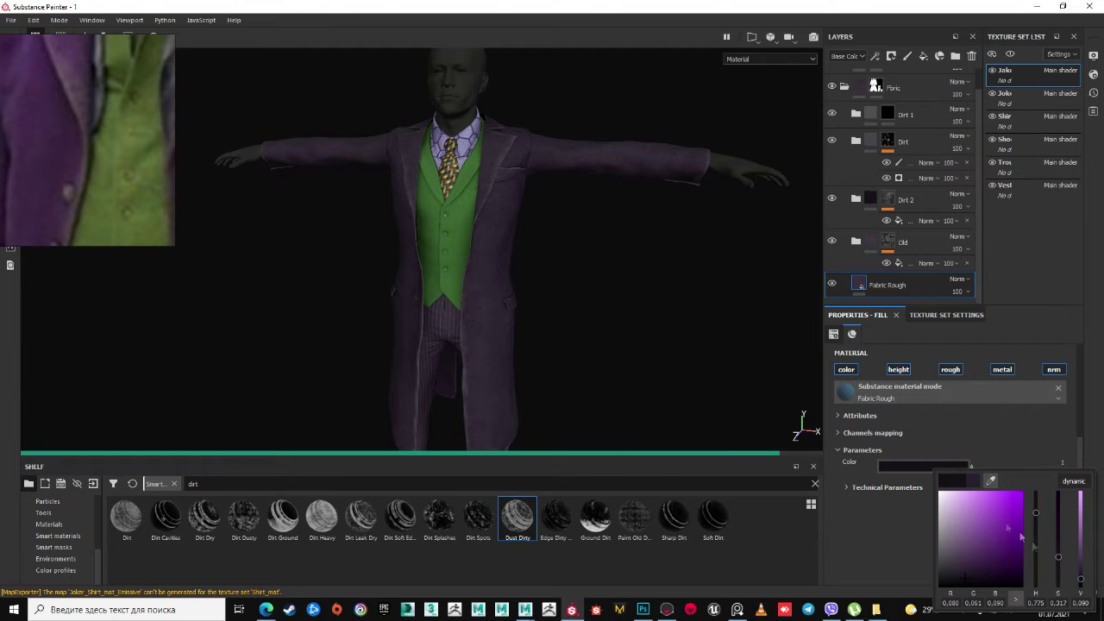
alt+drag(535, 307, 544, 321)
click(932, 464)
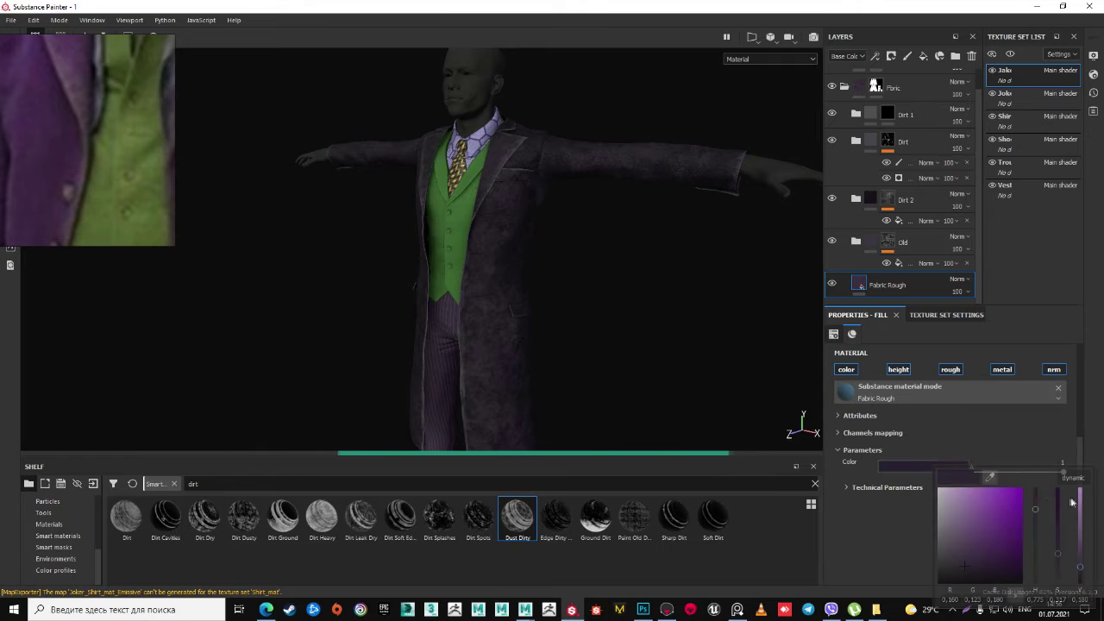
drag(1083, 570, 1084, 565)
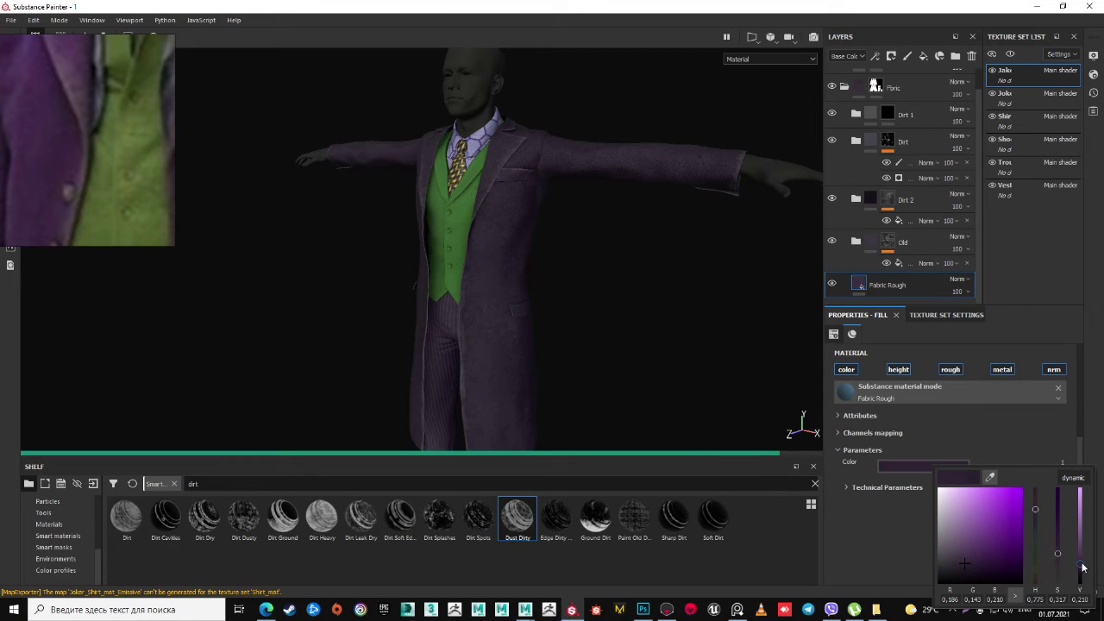
drag(1082, 562, 1060, 558)
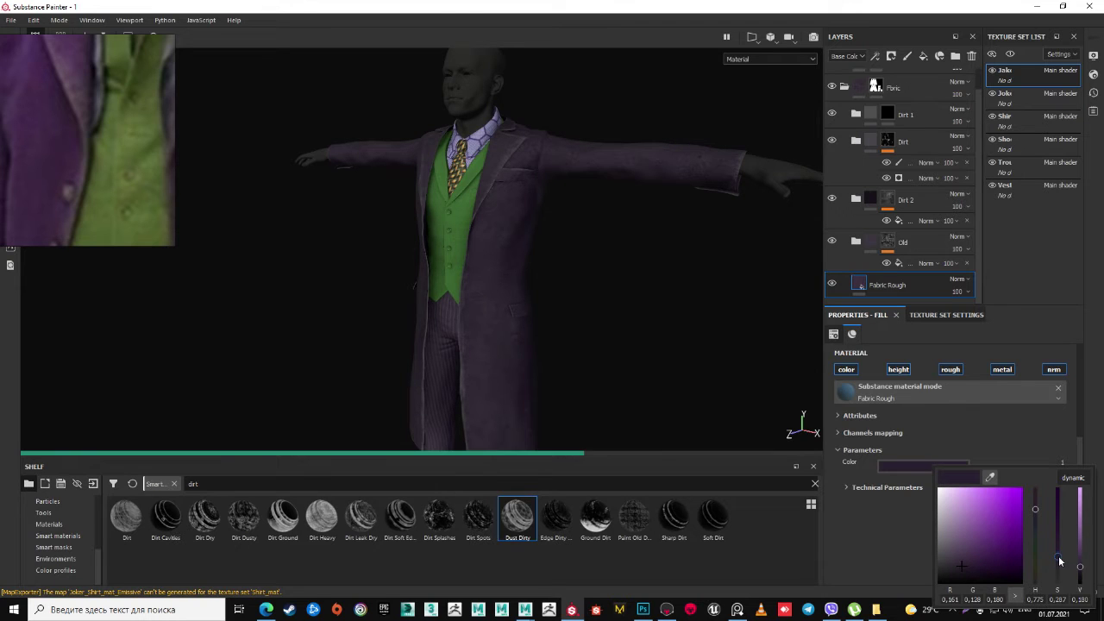
key(ctrl+z)
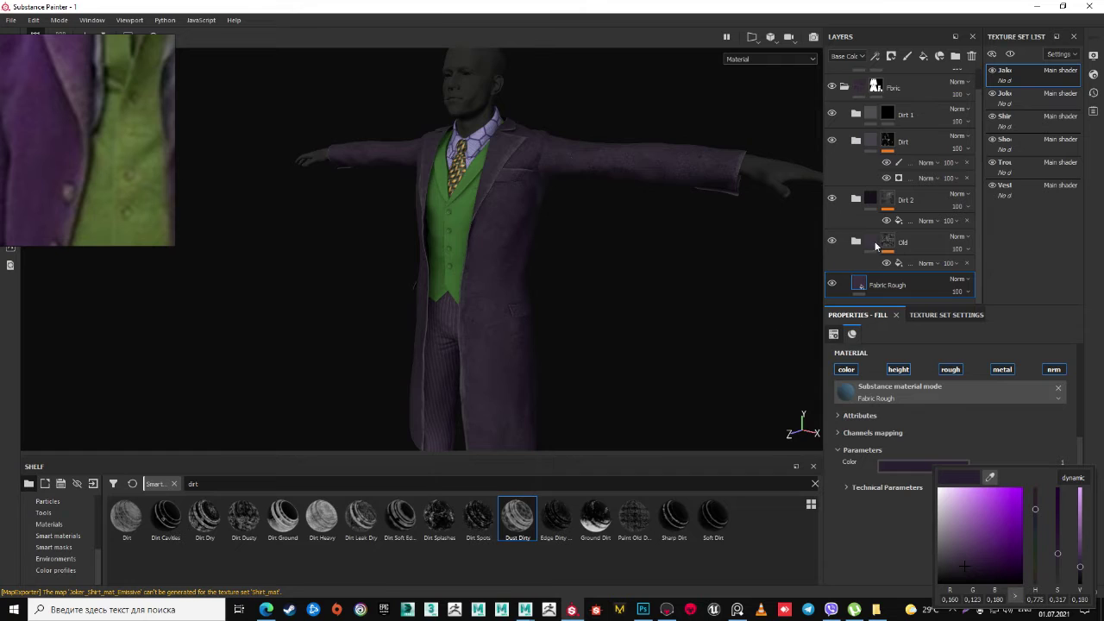
click(834, 244)
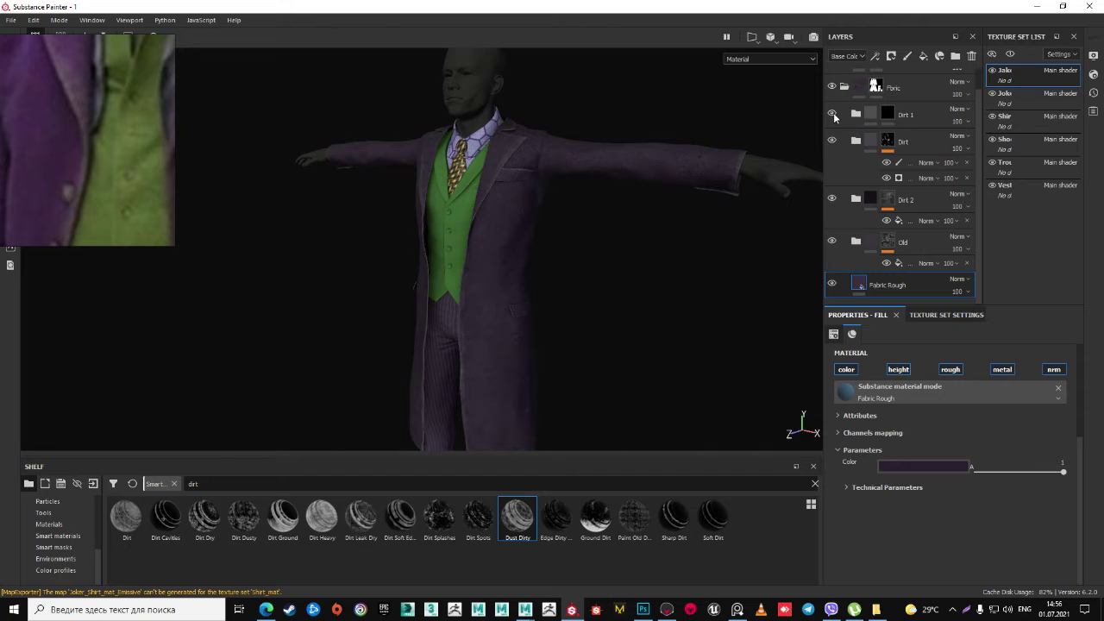
- Set the Grunge Dirt Thin mask balance inside Dirt 2 to 0.5
click(834, 141)
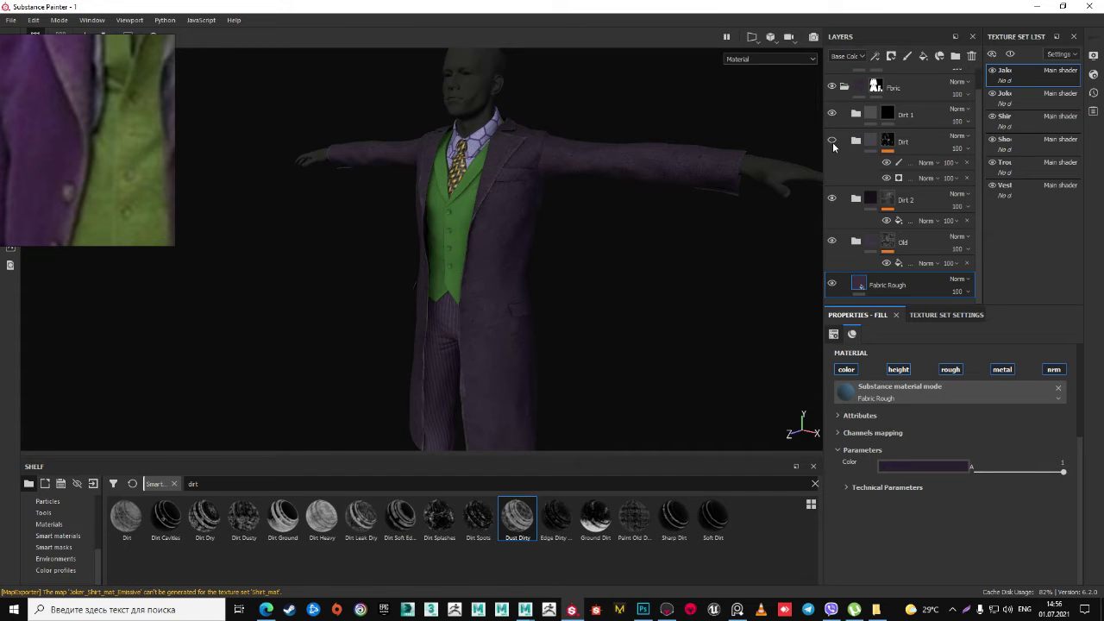
click(855, 200)
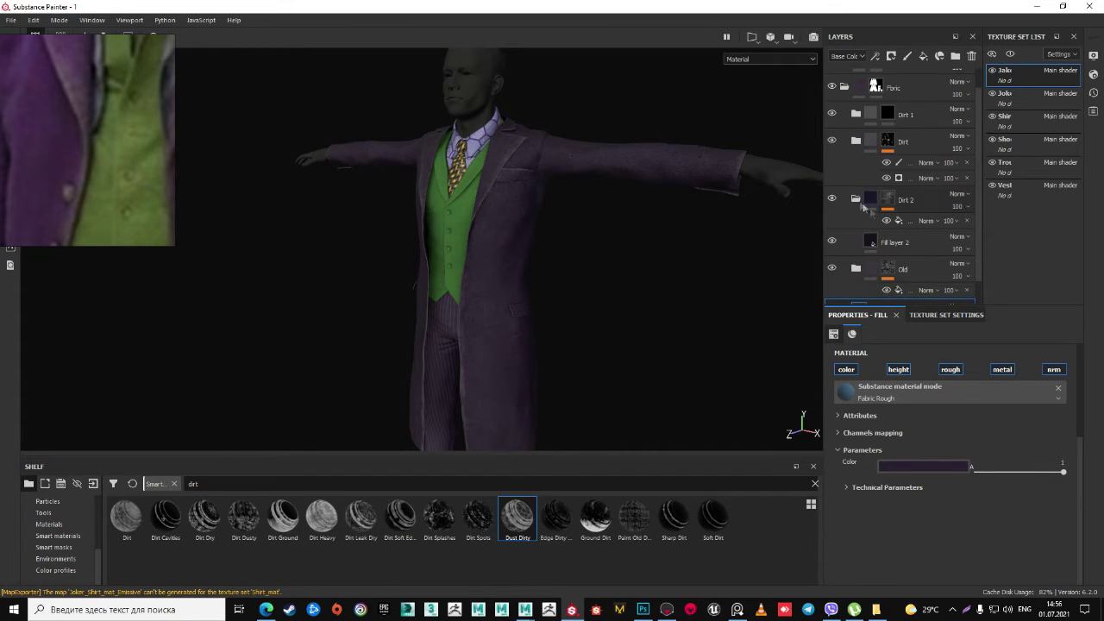
click(906, 221)
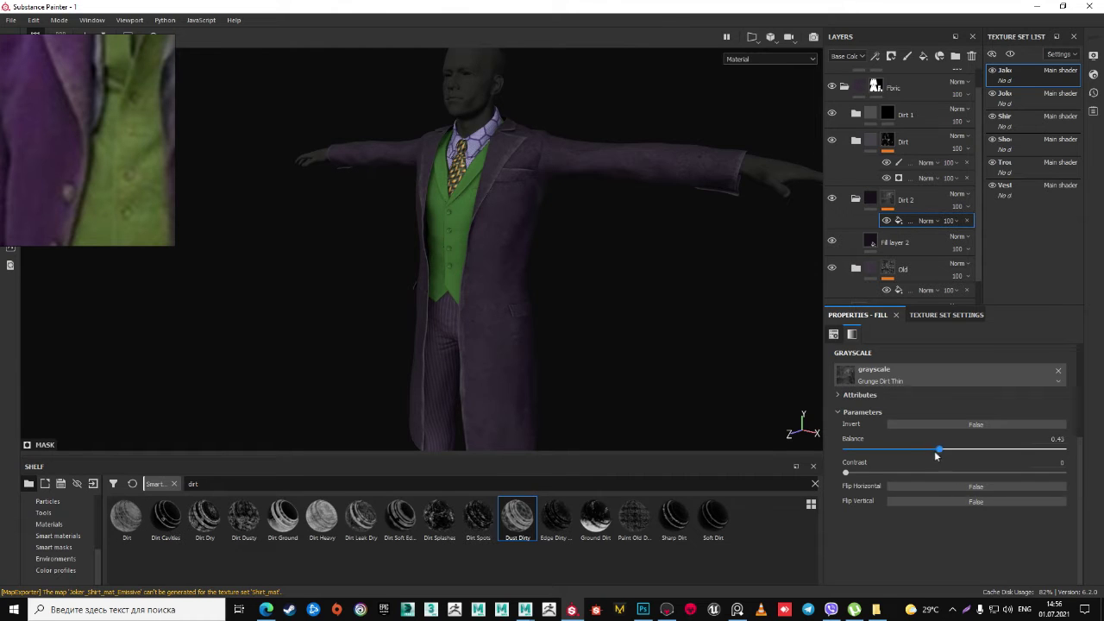
drag(989, 429, 1027, 429)
drag(922, 433, 931, 454)
- Turn the model to face the camera and select the Dirt 2 folder
alt+drag(784, 381, 572, 246)
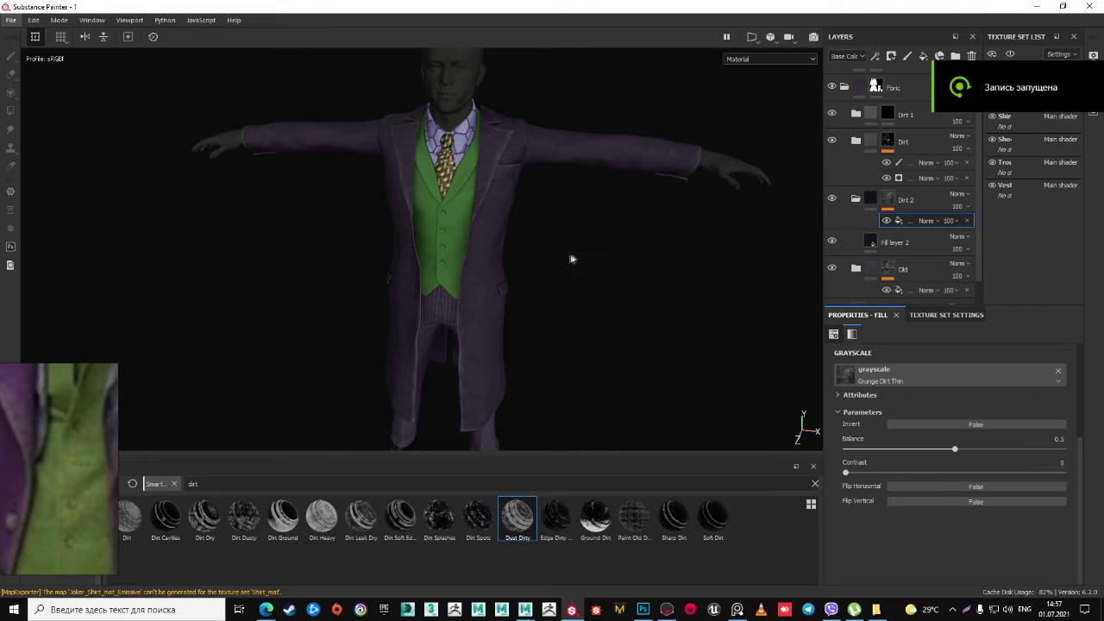
scroll(613, 239, up, 5)
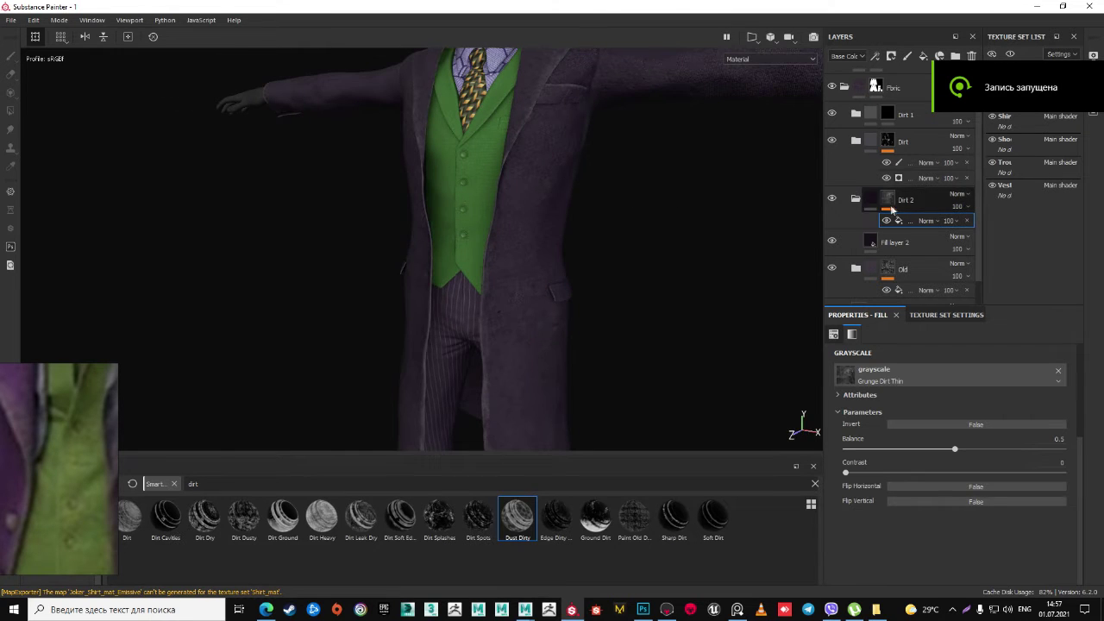
double_click(902, 245)
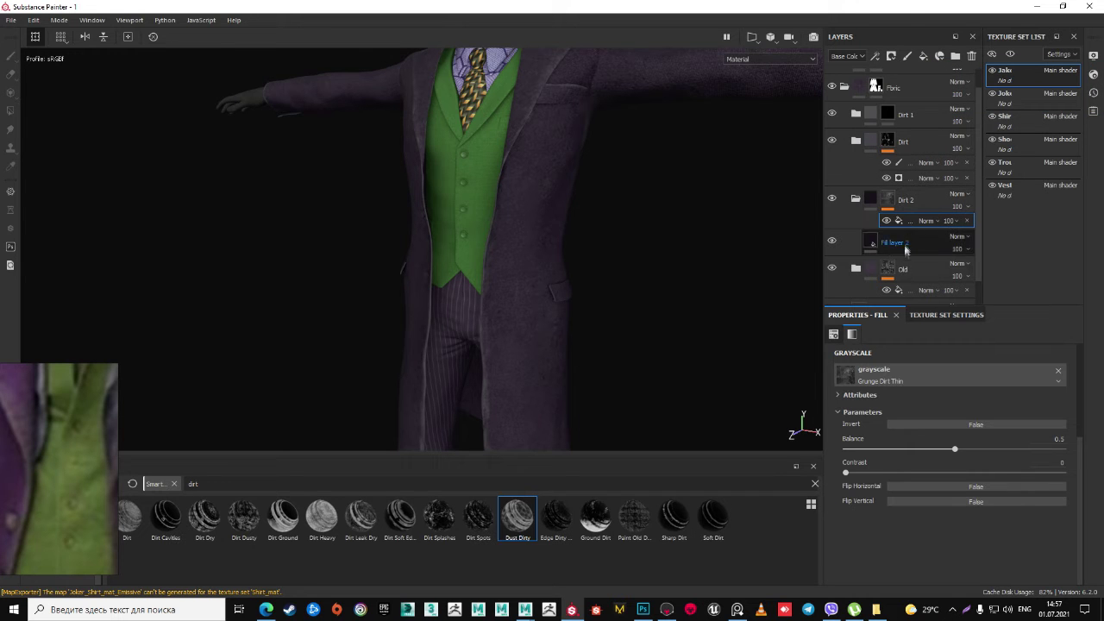
click(902, 200)
right_click(902, 200)
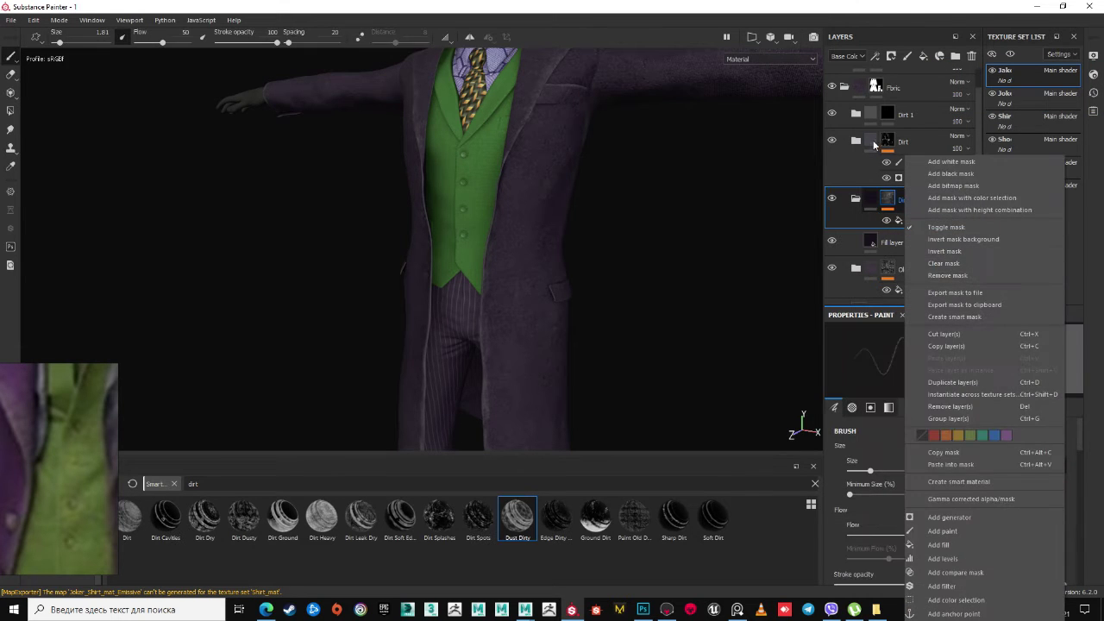
- Duplicate the Dirt folder and rename the copy to Hair
right_click(897, 142)
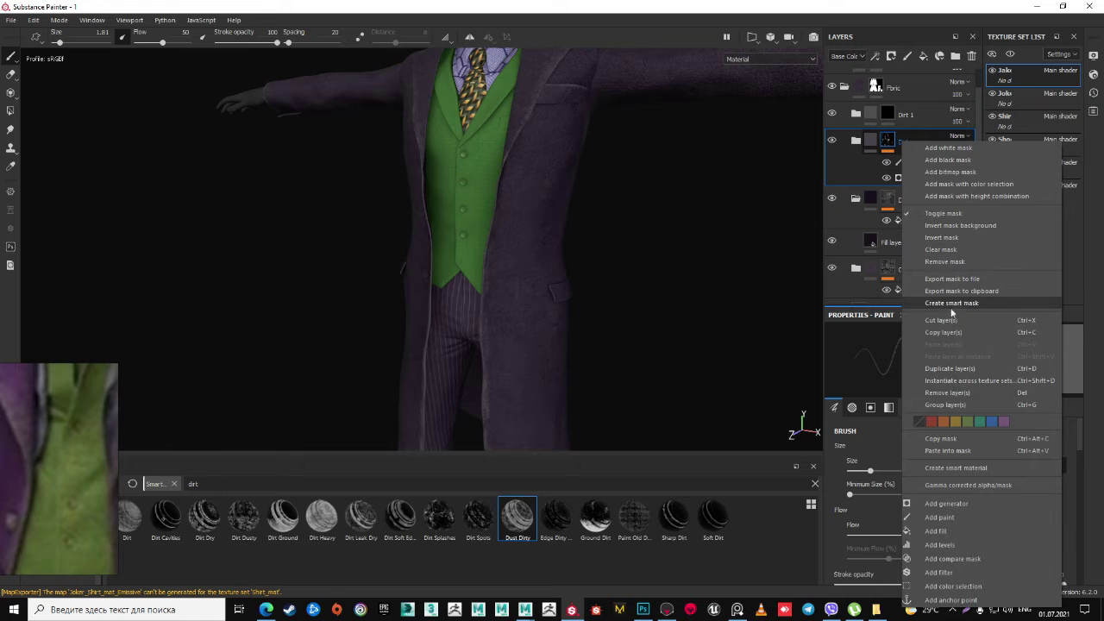
click(957, 371)
double_click(902, 143)
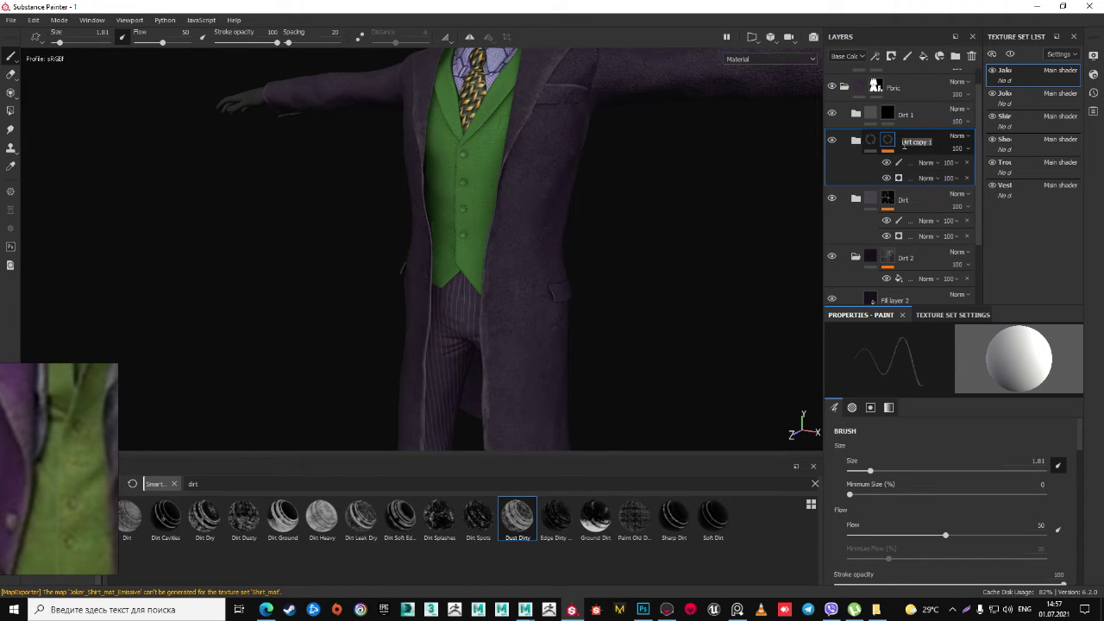
text(Hair)
key(Return)
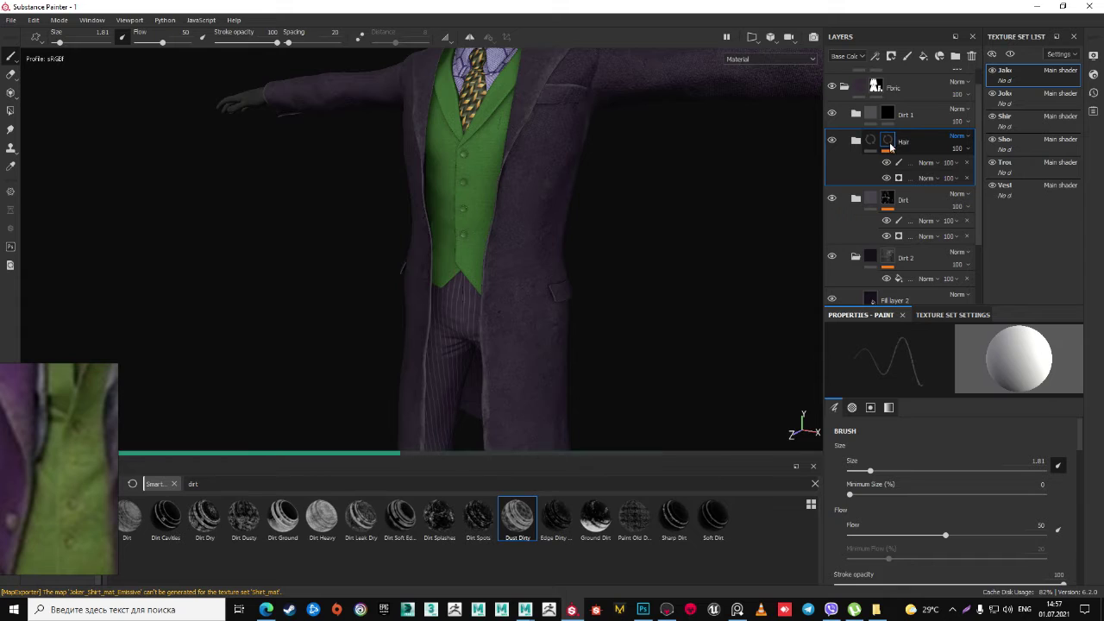
click(966, 163)
- Move Fill layer 2 under Hair, colour it pale pink, and remove Hair's mask
drag(895, 285, 895, 181)
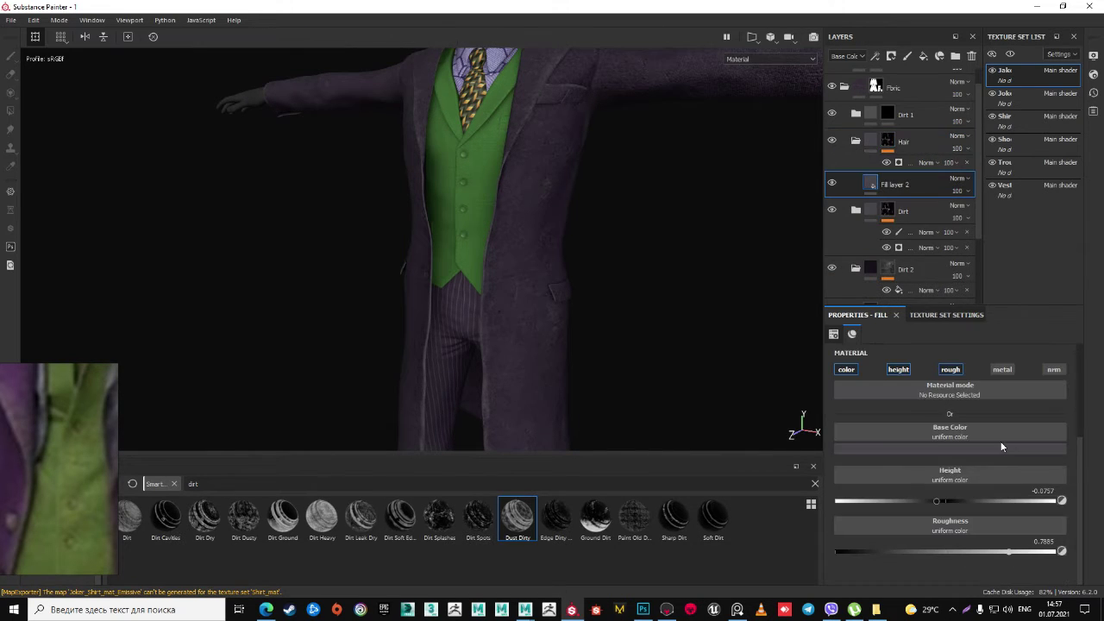
click(1004, 449)
click(955, 474)
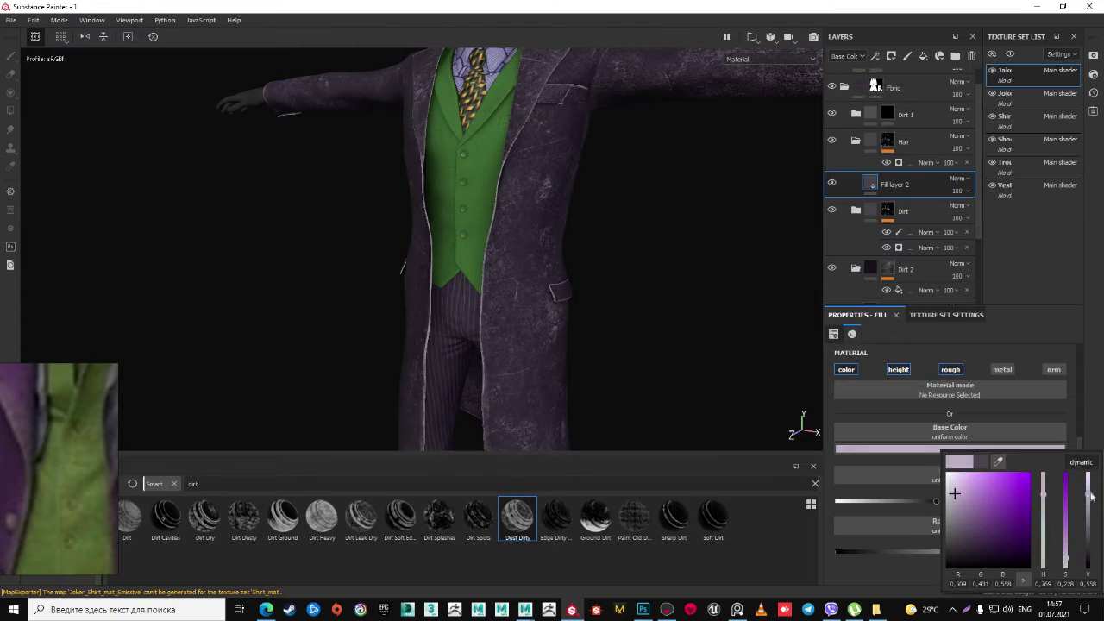
click(909, 164)
click(909, 164)
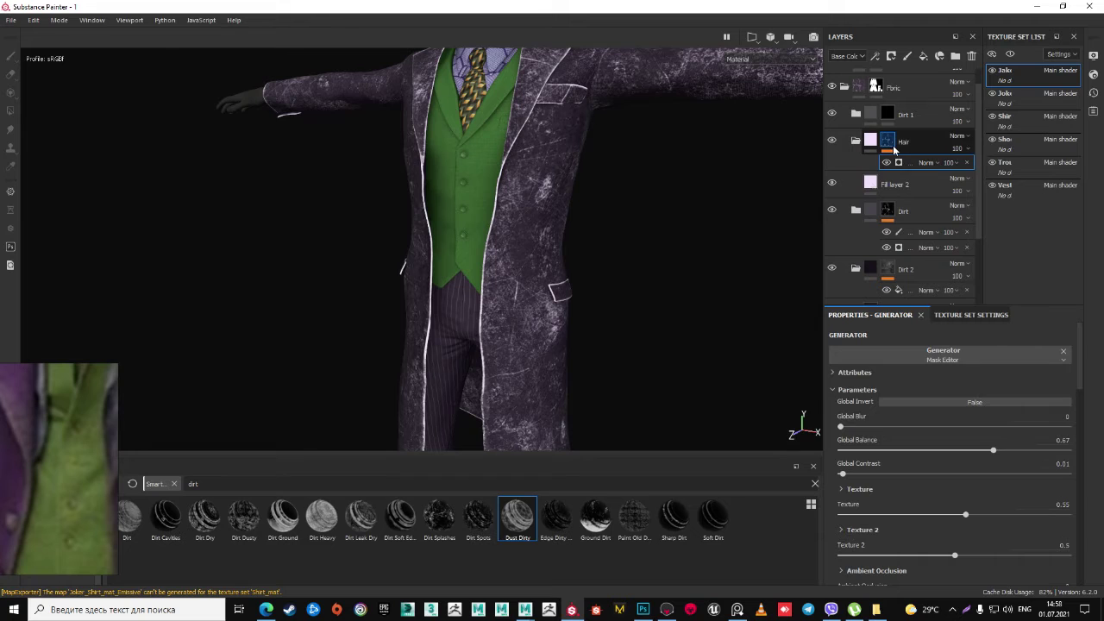
right_click(895, 150)
click(914, 170)
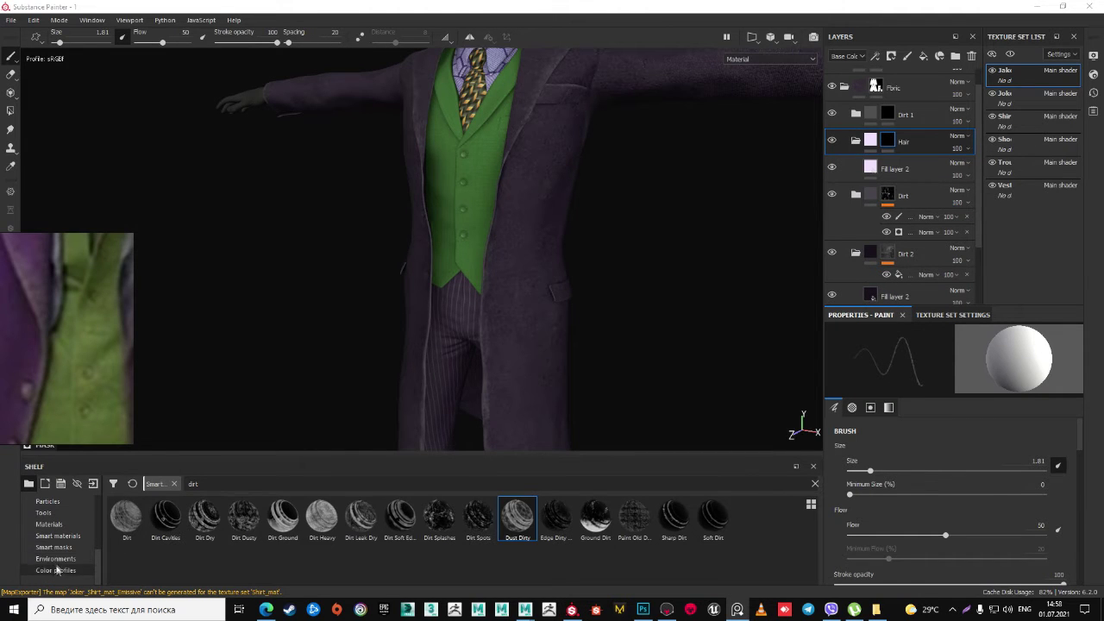
- Search the smart masks for 'fab' and apply Fabric Thread to the Hair folder
click(62, 548)
click(483, 484)
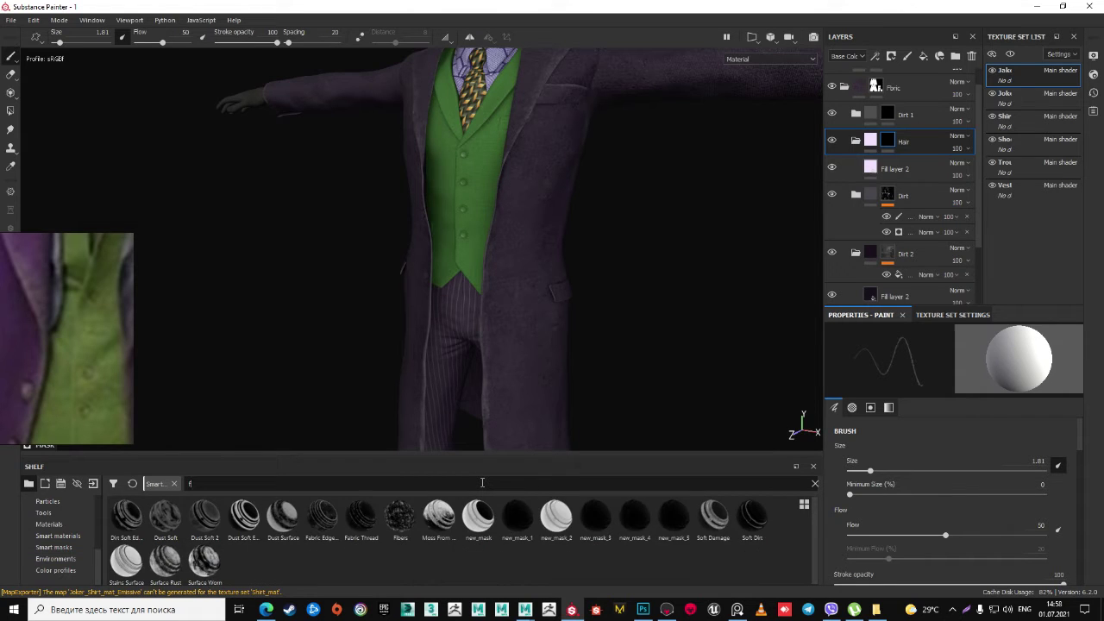
text(ur)
key(BackSpace)
key(BackSpace)
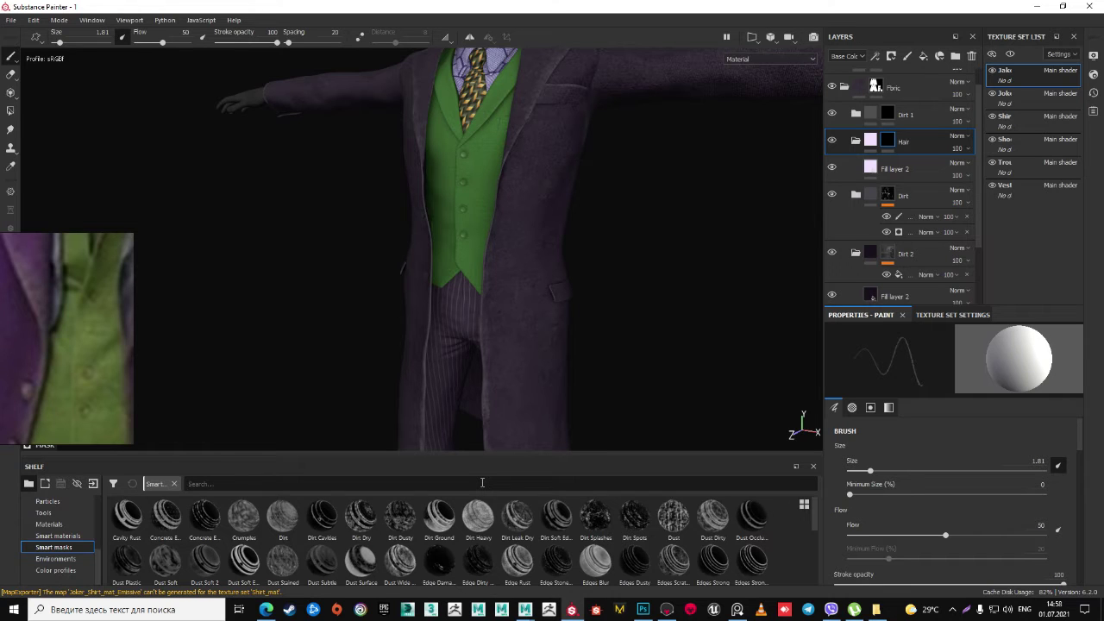
text(fab)
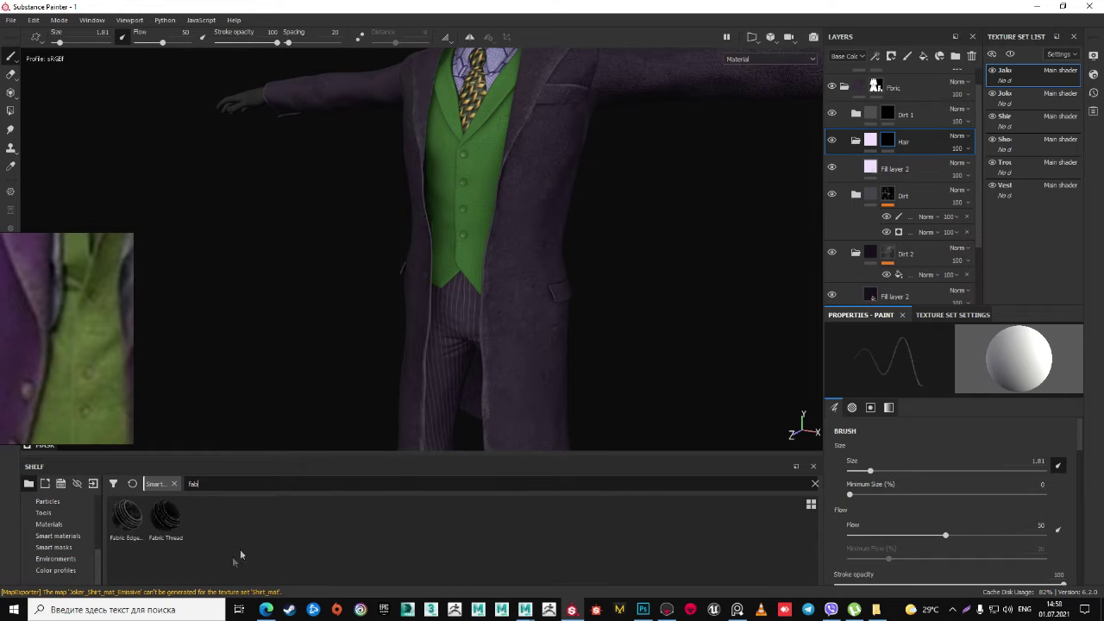
drag(166, 516, 897, 143)
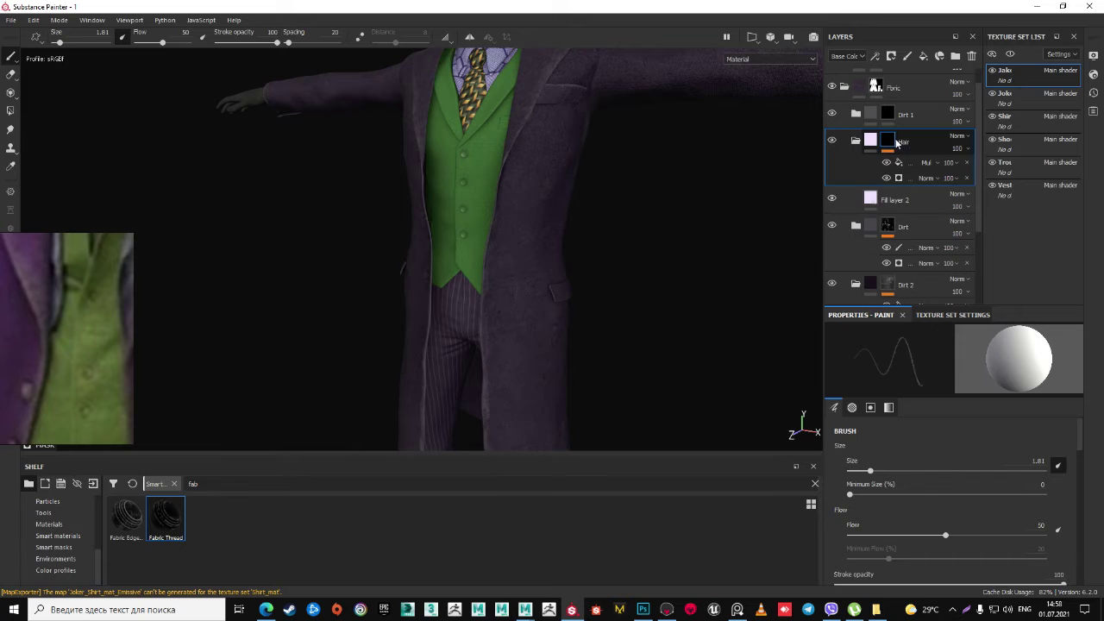
scroll(685, 249, up, 3)
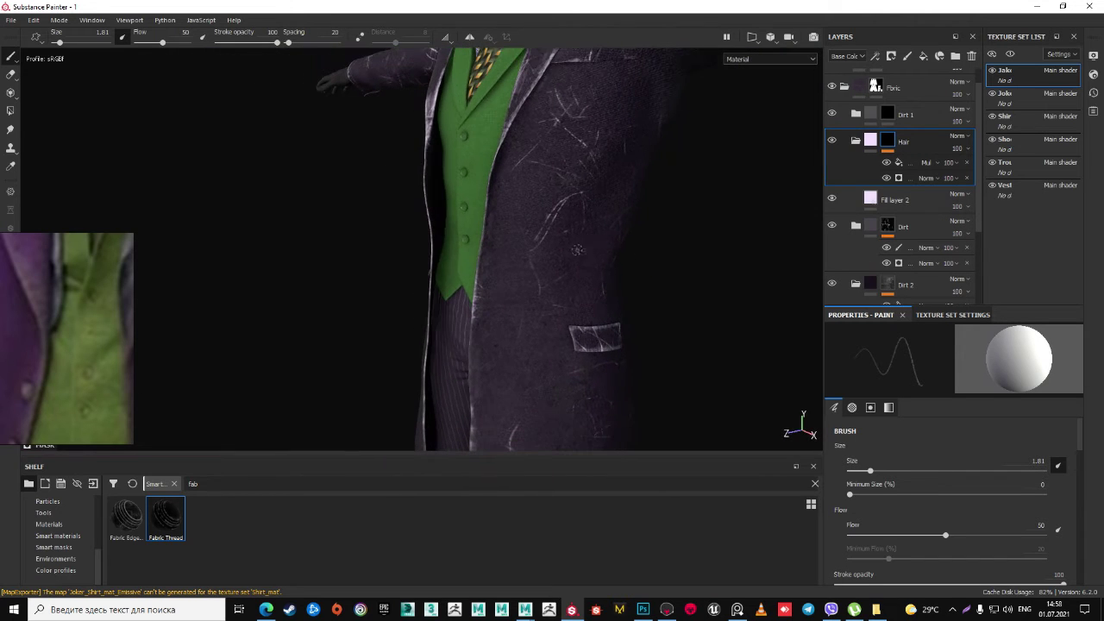
- Try lowering the thread generator's global balance to about 0.17–0.19, then undo it
click(898, 178)
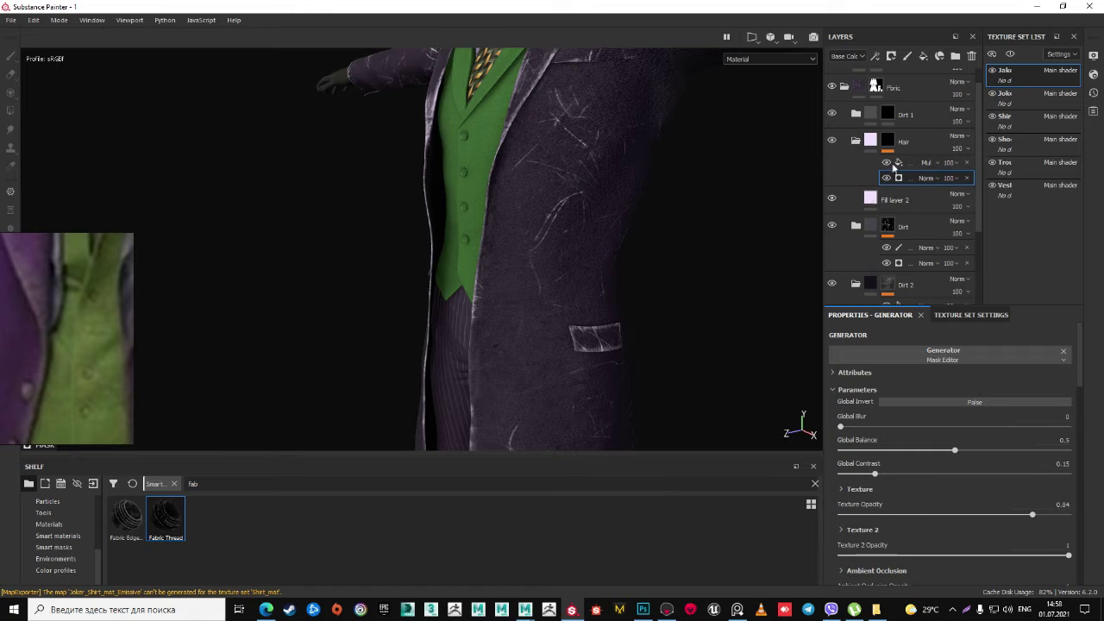
drag(904, 449, 880, 450)
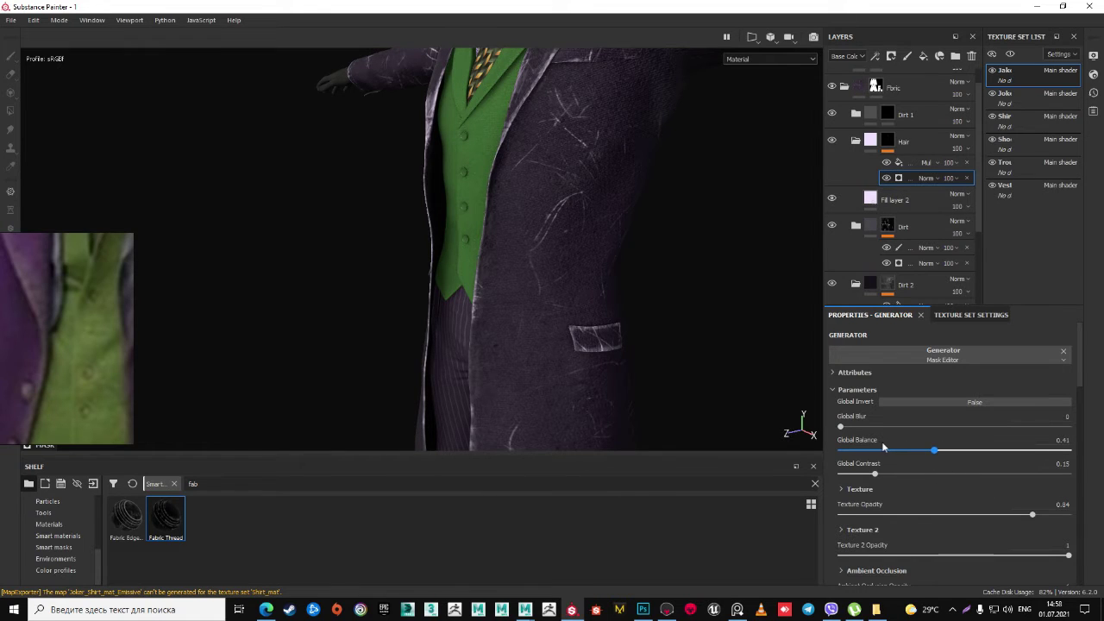
drag(880, 449, 883, 449)
scroll(874, 469, down, 1)
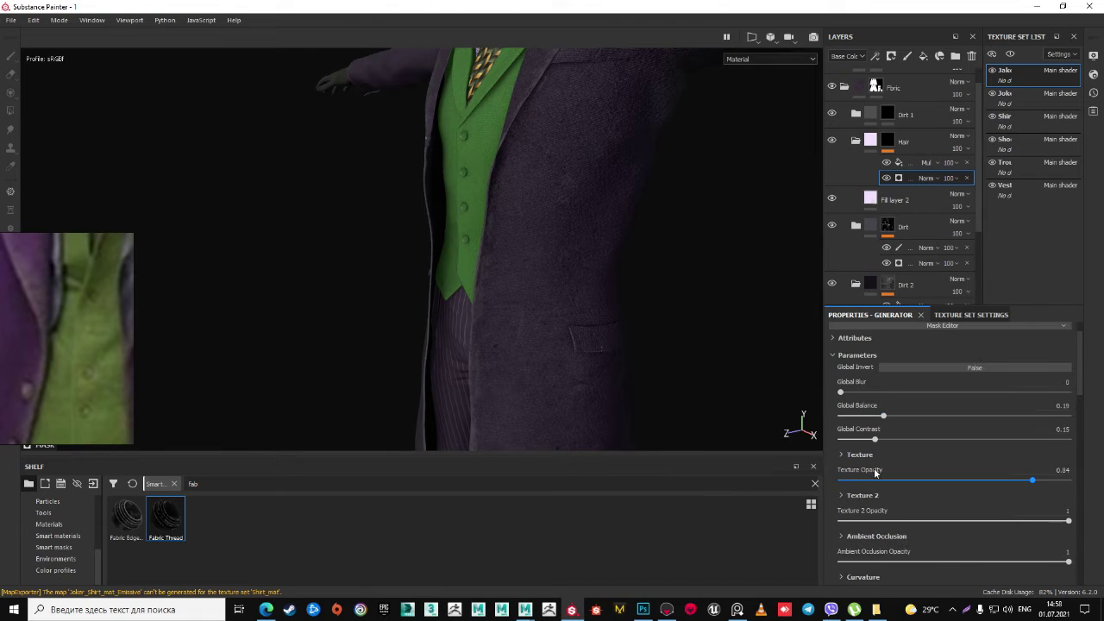
key(ctrl+z)
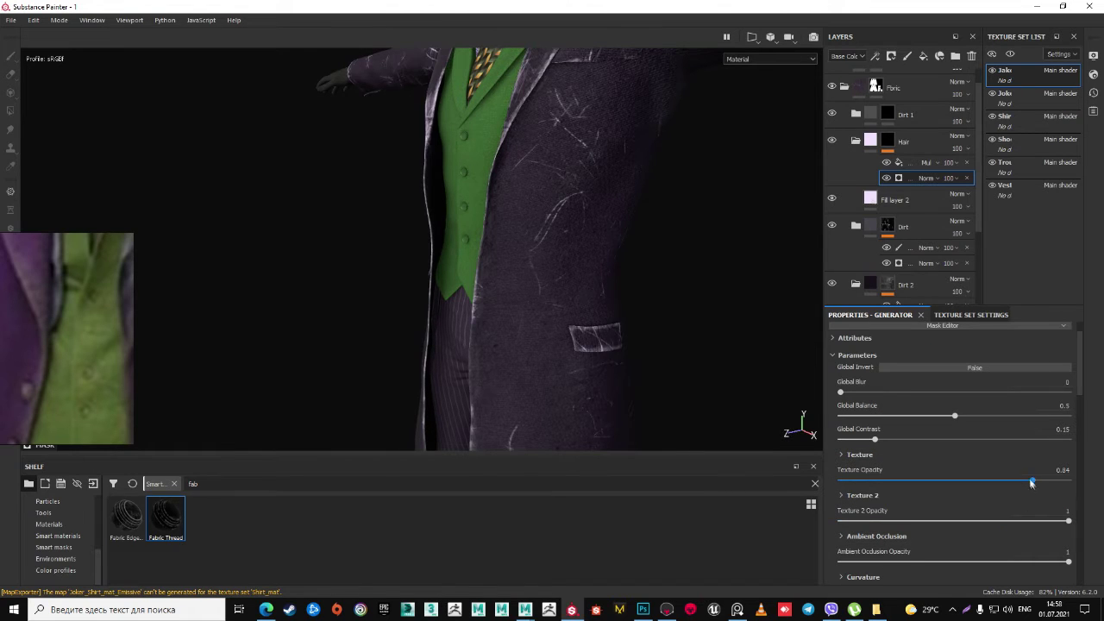
- Set the dirt generator's Texture 2 Opacity to 0 and Curvature Opacity to 0.33
mouse_move(1025, 480)
mouse_down()
mouse_move(991, 480)
mouse_move(1102, 482)
mouse_up()
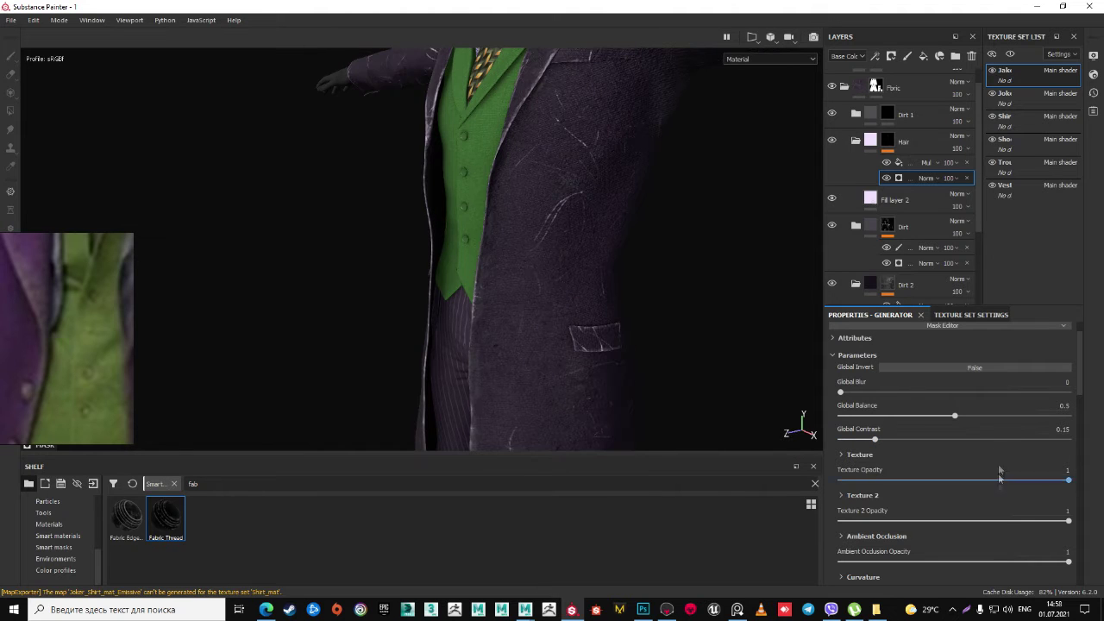
drag(1015, 523, 840, 518)
scroll(552, 259, down, 5)
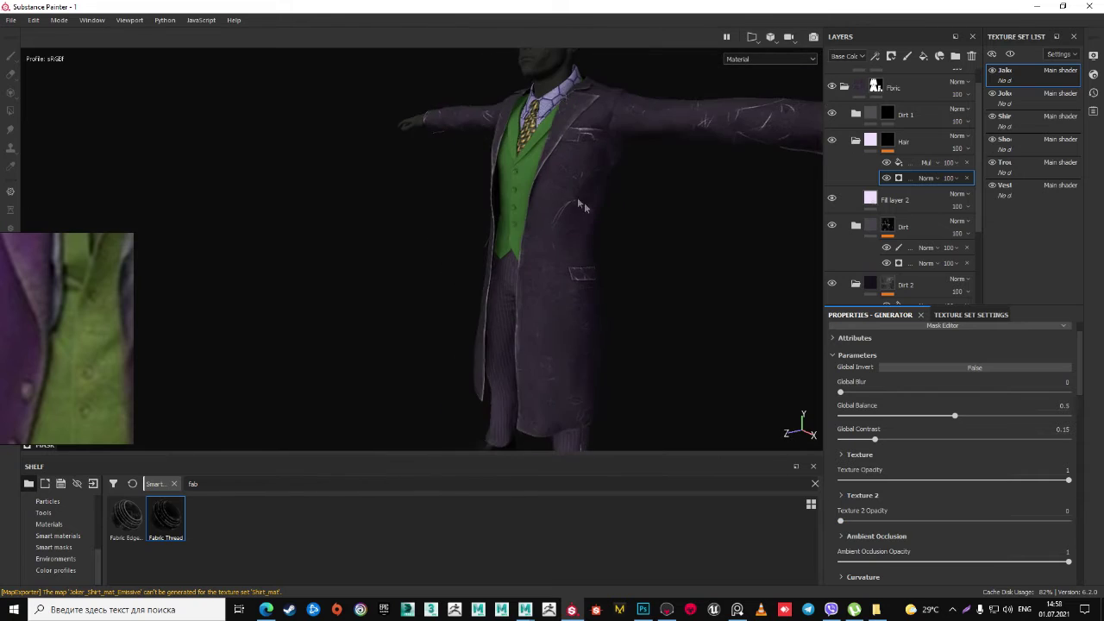
scroll(947, 450, down, 1)
scroll(946, 455, down, 1)
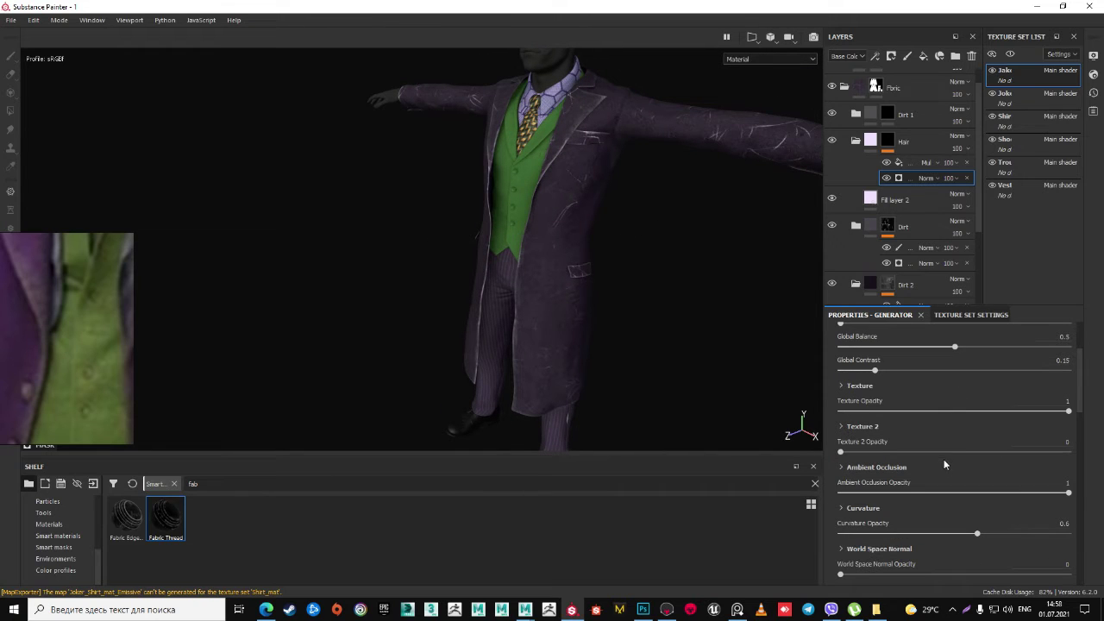
mouse_move(922, 532)
mouse_down()
mouse_move(905, 532)
mouse_move(916, 532)
mouse_up()
mouse_move(612, 220)
alt+mouse_down()
mouse_move(652, 187)
mouse_move(803, 419)
alt+mouse_up()
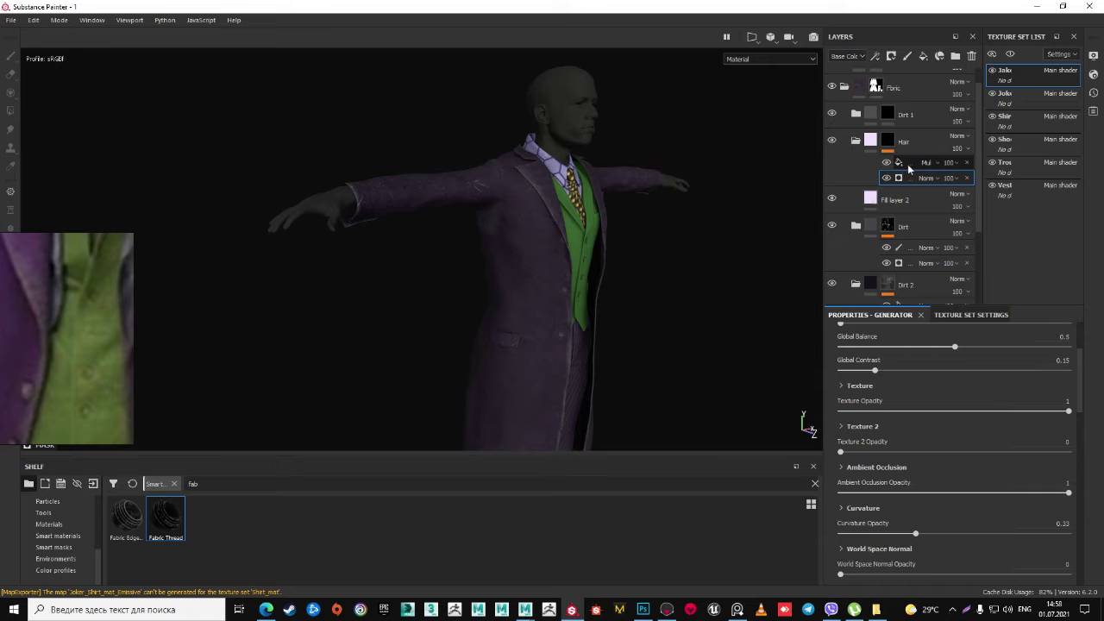
- Select the Mul fill layer and reset its UV scale to 1
click(911, 163)
scroll(945, 471, up, 3)
scroll(920, 451, up, 2)
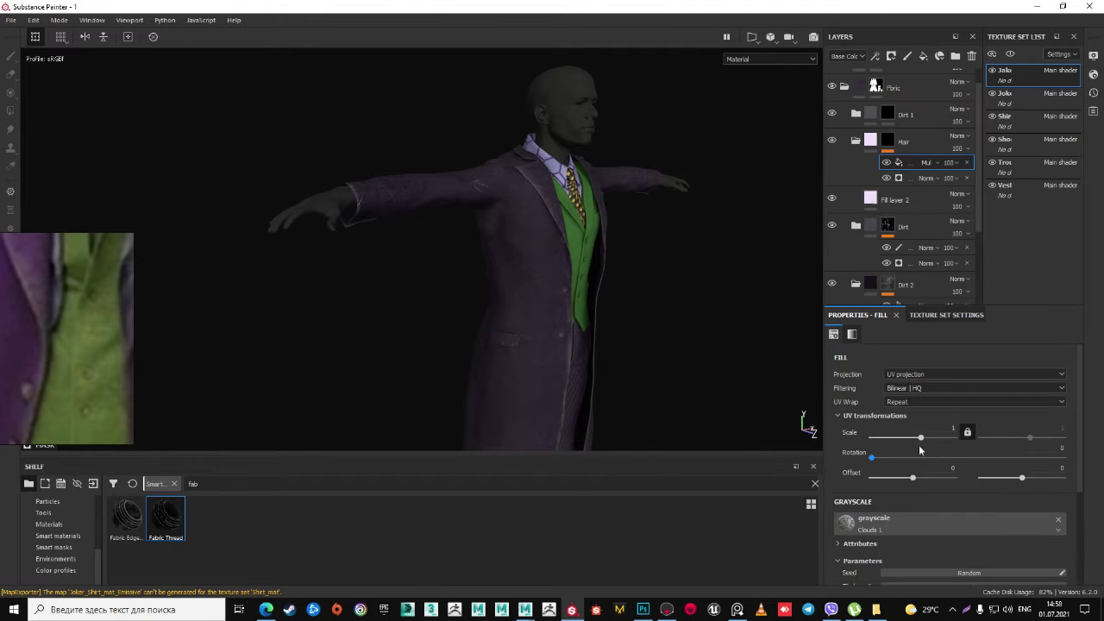
key(ctrl+z)
scroll(537, 254, up, 3)
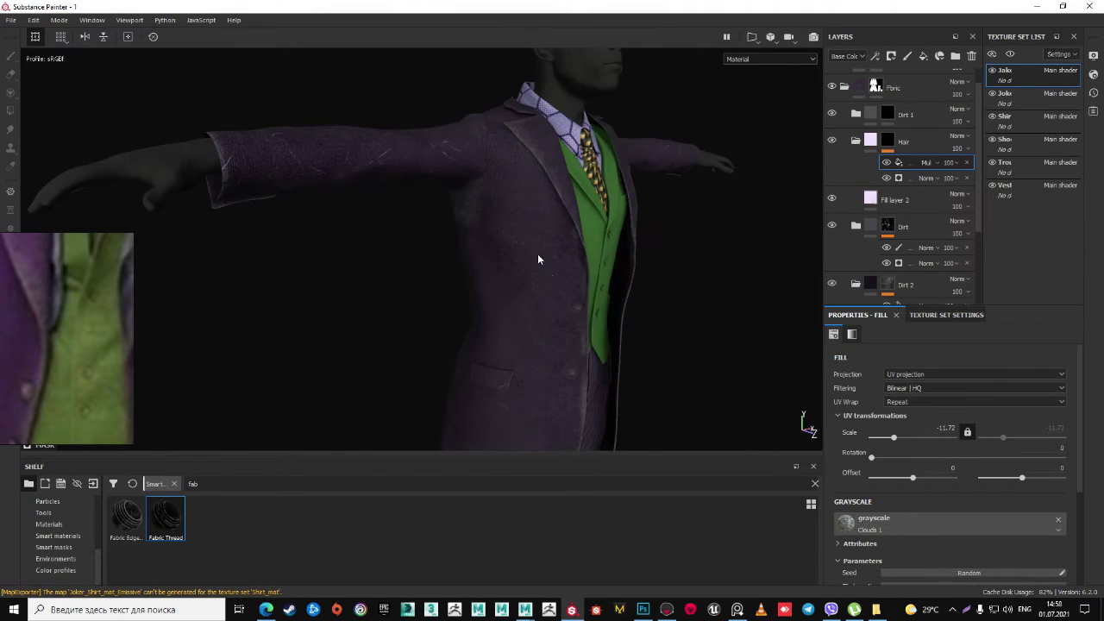
scroll(557, 274, up, 3)
scroll(518, 266, up, 3)
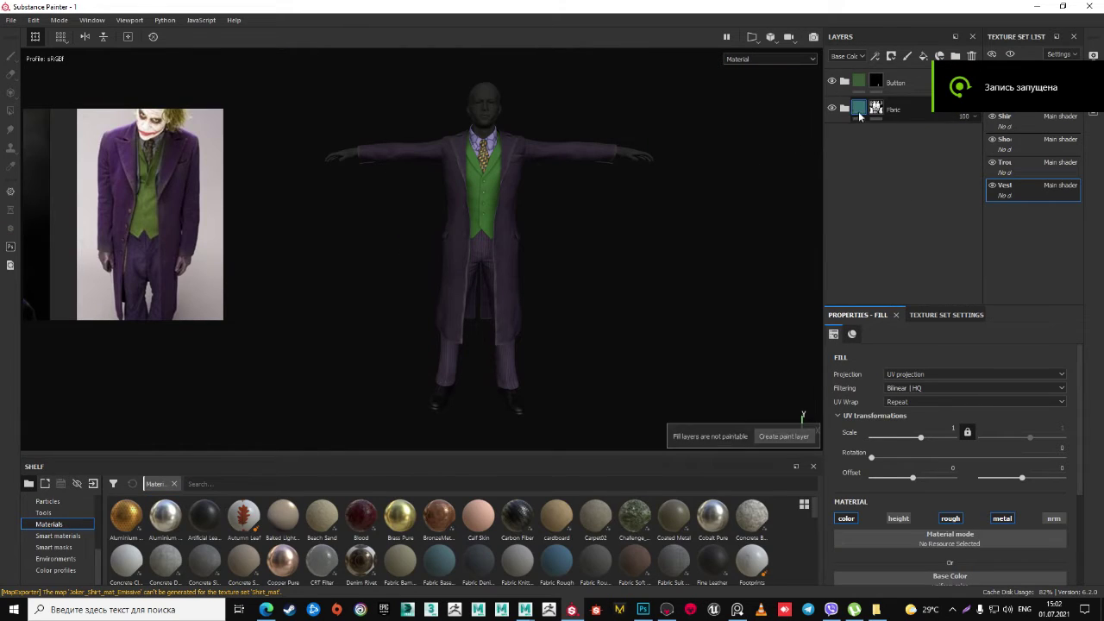
- Duplicate the vest's Fabric Rough layer to create Fabric Rough copy 1
click(846, 109)
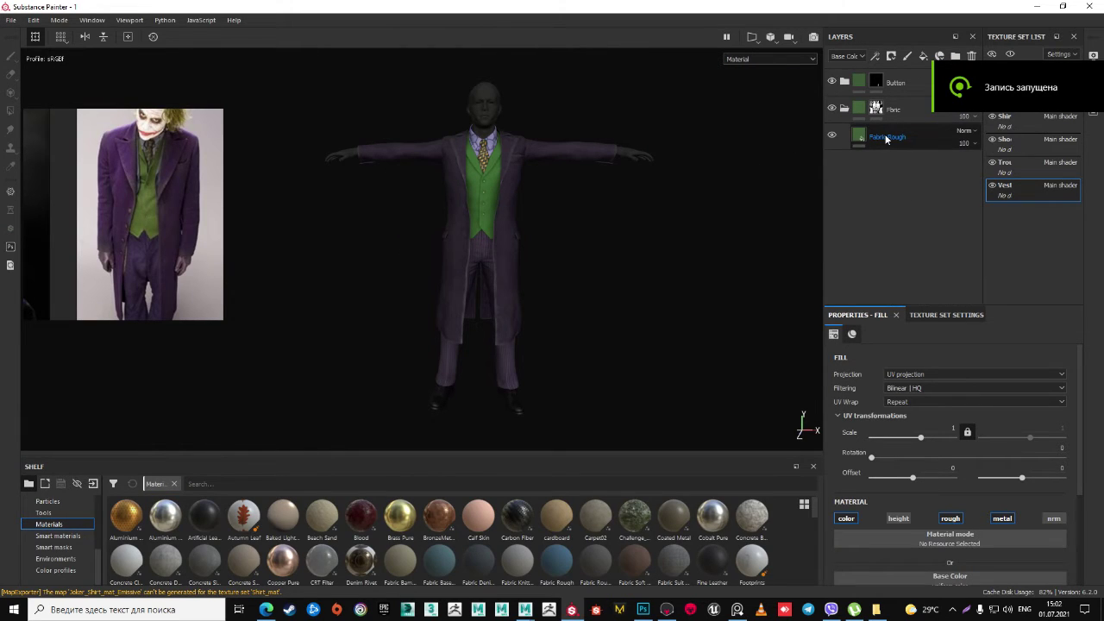
click(887, 138)
scroll(476, 209, up, 2)
scroll(479, 198, up, 2)
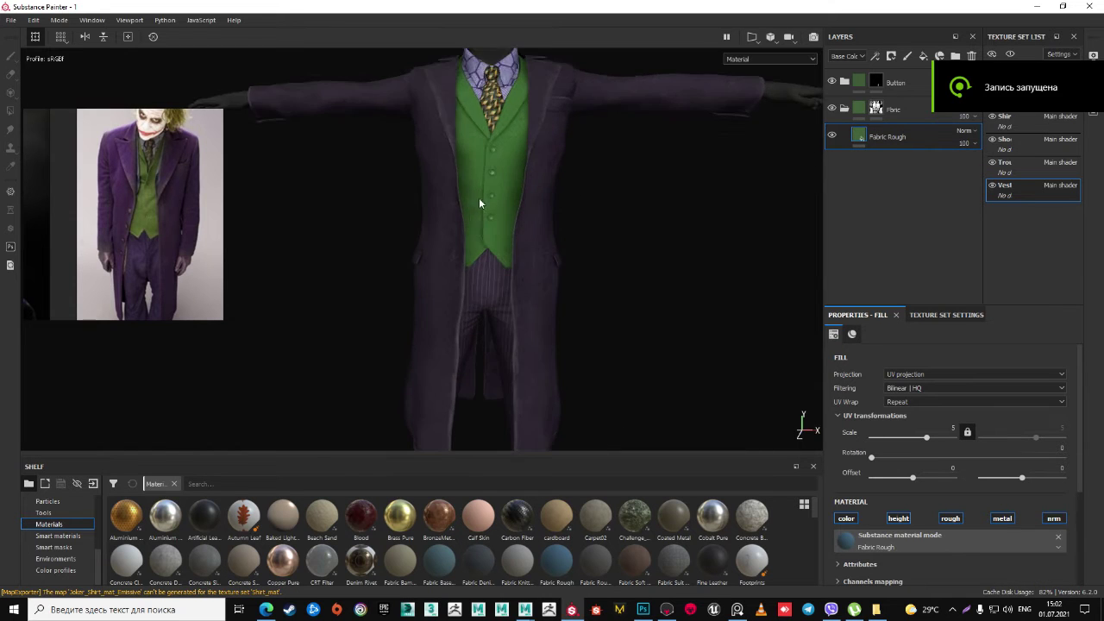
scroll(479, 197, up, 2)
right_click(913, 136)
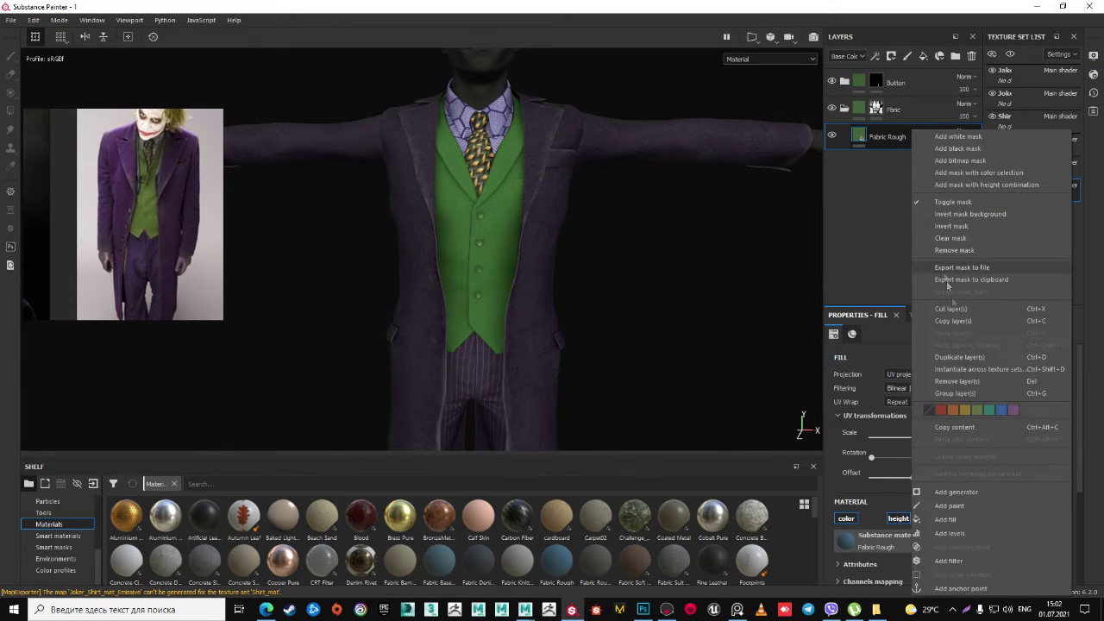
click(959, 356)
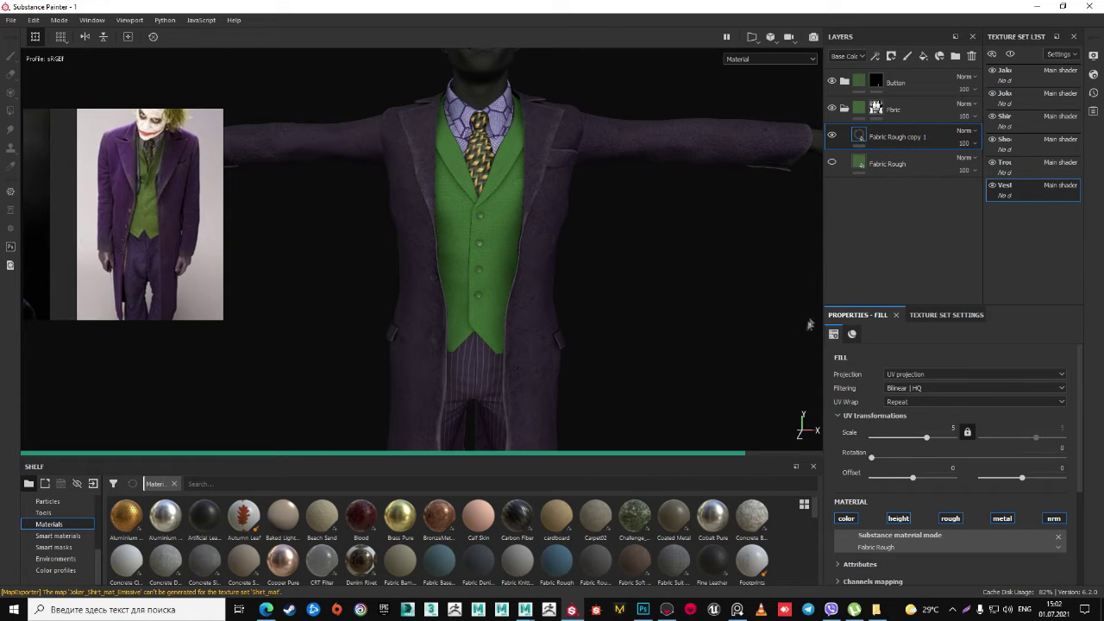
scroll(906, 498, down, 3)
- Give Fabric Rough copy 1 a black mask containing a fill effect
right_click(885, 138)
click(898, 148)
right_click(887, 138)
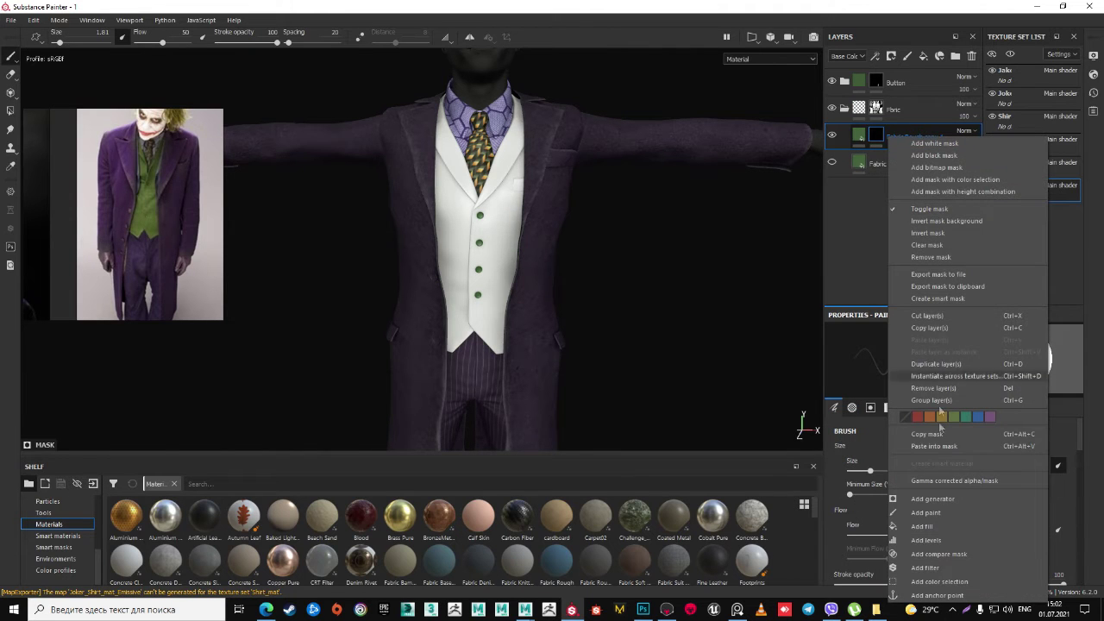
click(923, 526)
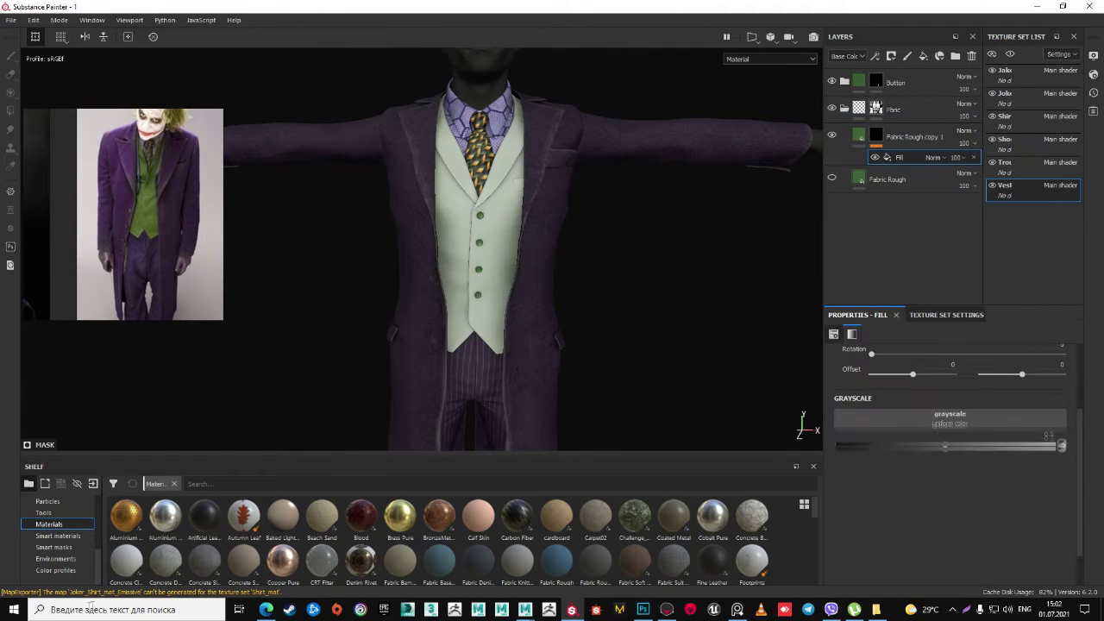
- Put the Grunge Concrete Old procedural into the mask fill's grayscale slot
scroll(60, 524, up, 3)
click(64, 547)
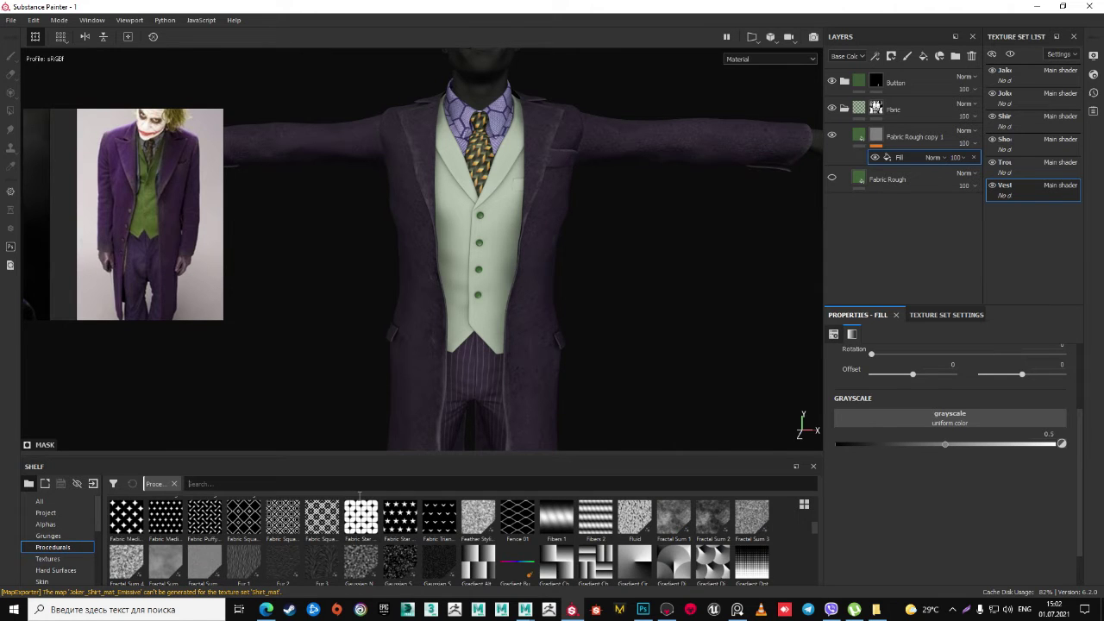
text(du)
key(BackSpace)
key(BackSpace)
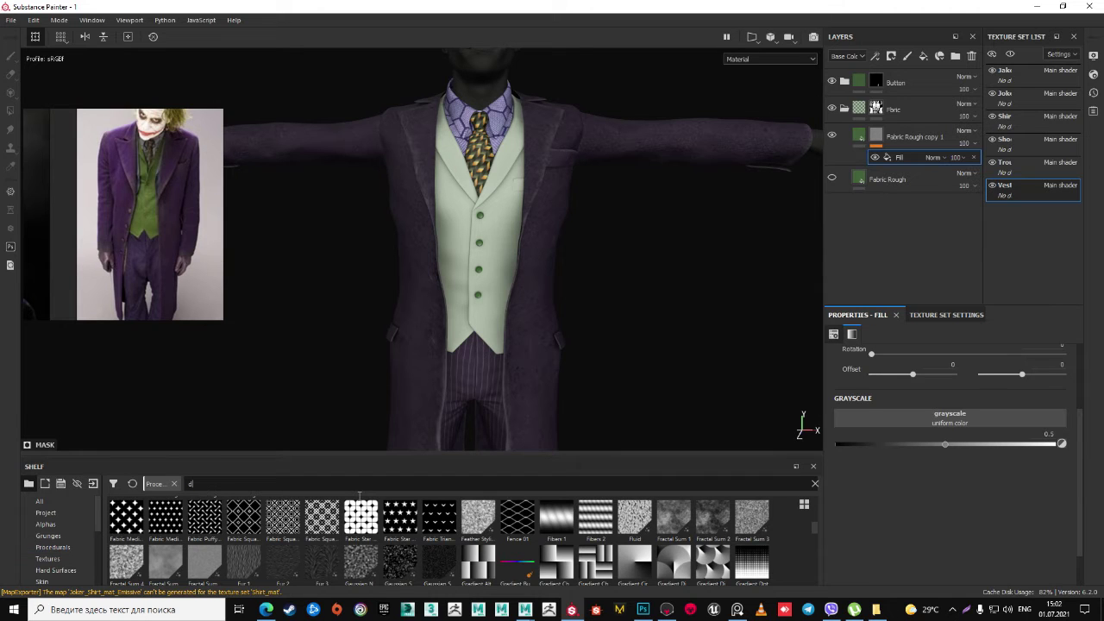
text(old)
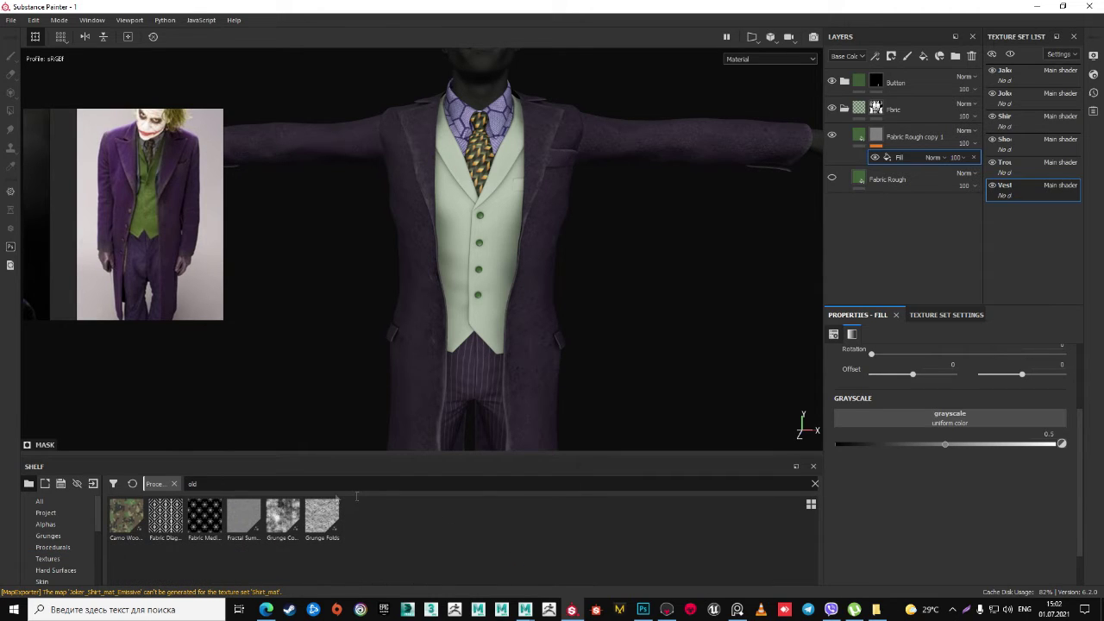
drag(283, 518, 949, 418)
scroll(531, 286, up, 3)
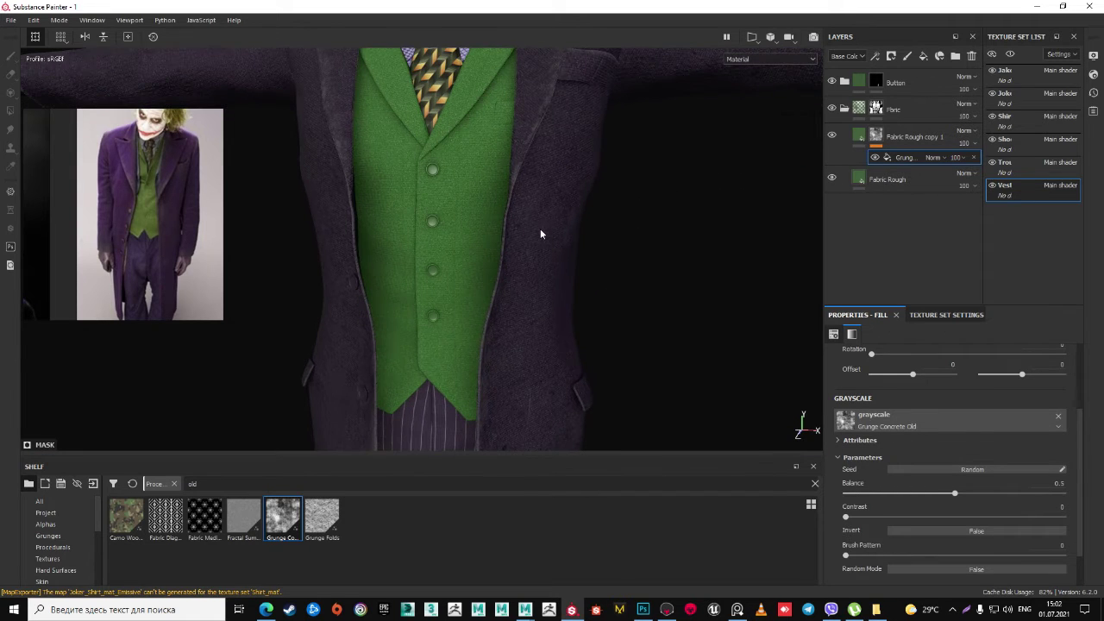
click(859, 135)
- Shift Fabric Rough copy 1's colour to olive green, about RGB 0.262, 0.323, 0.170
click(919, 476)
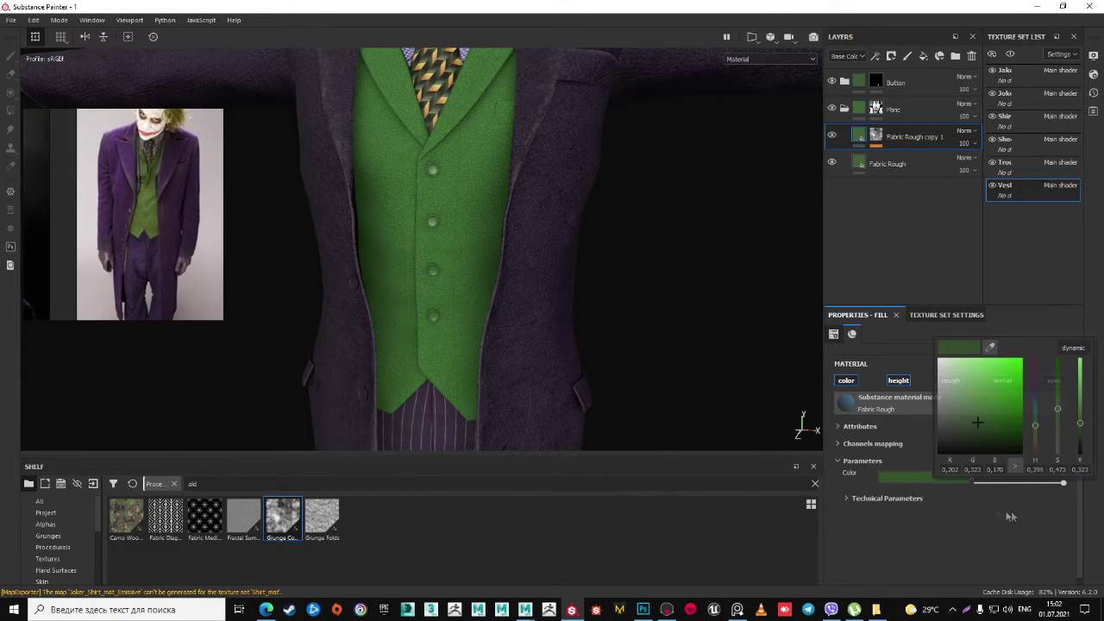
drag(1038, 425, 1040, 429)
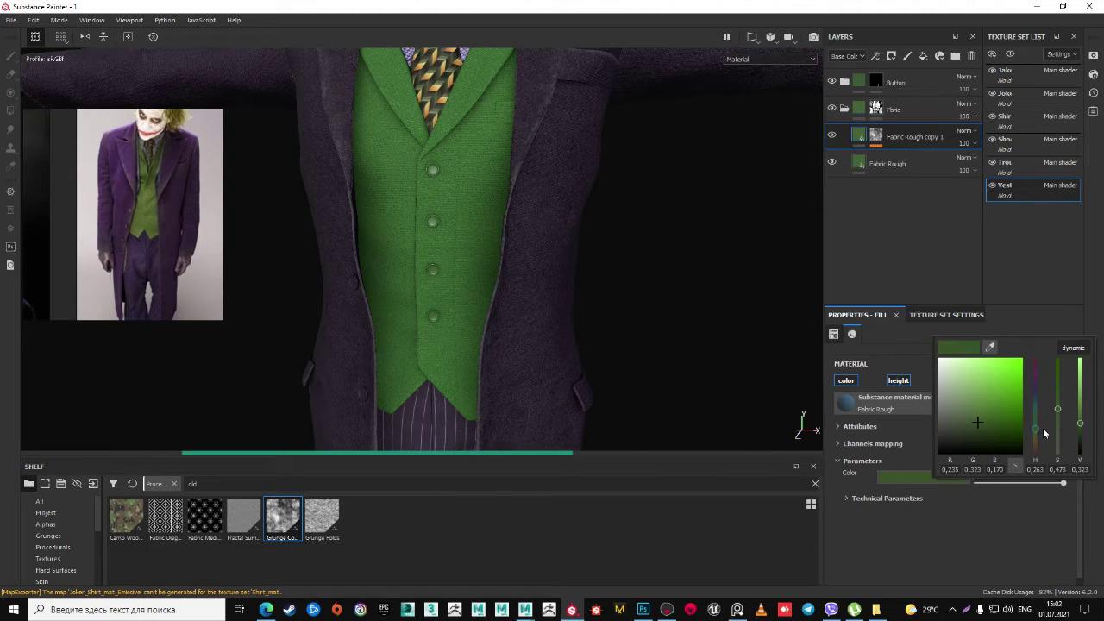
scroll(600, 280, down, 5)
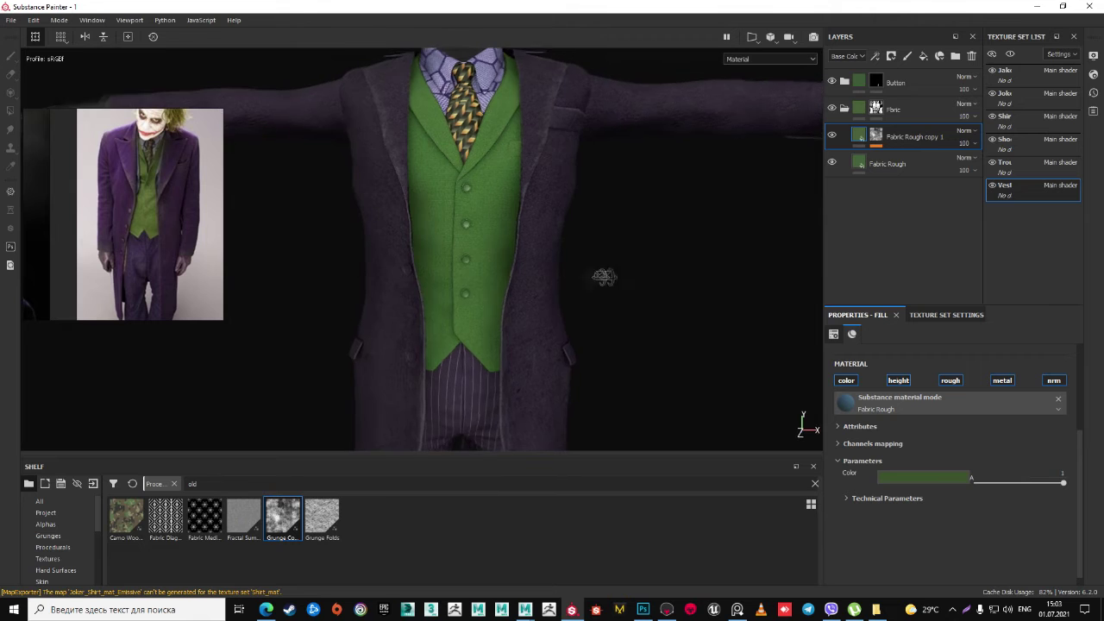
scroll(491, 259, up, 3)
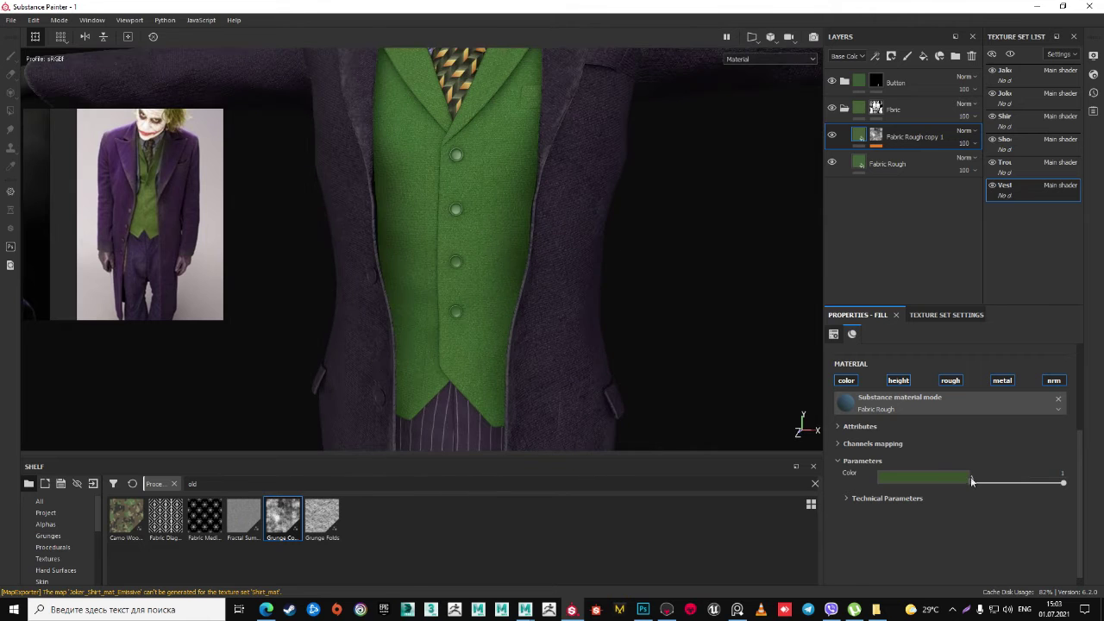
click(971, 479)
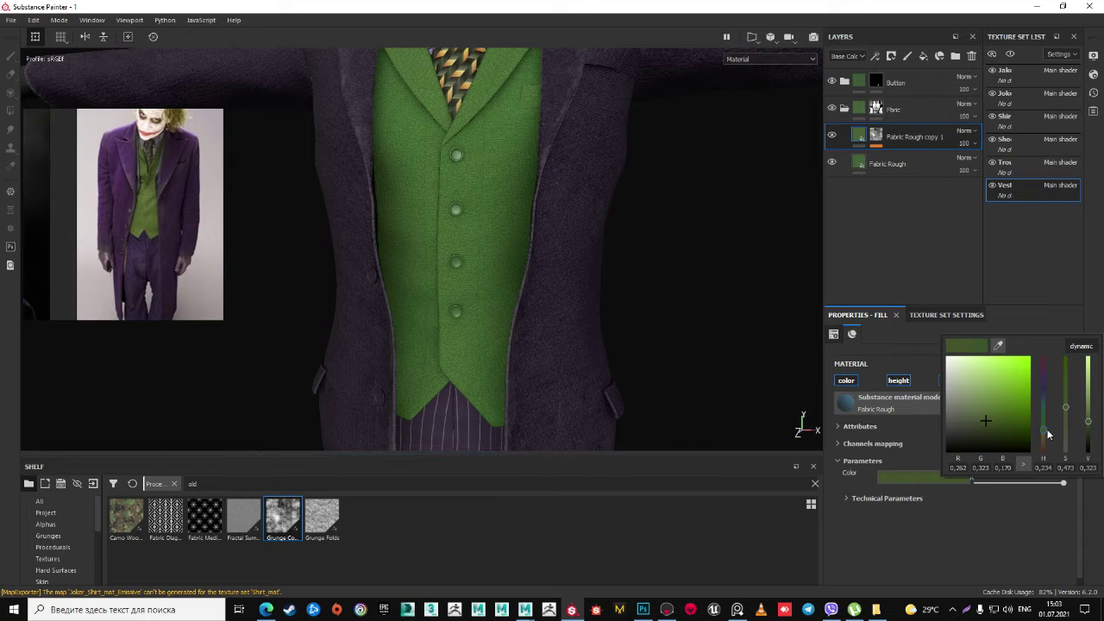
scroll(546, 241, down, 2)
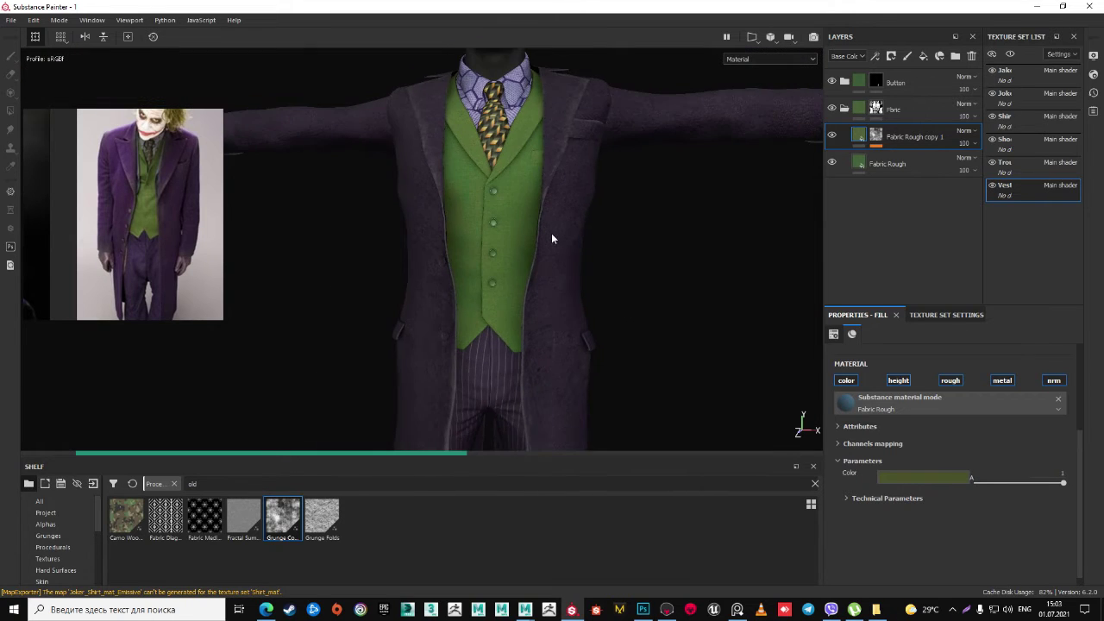
scroll(570, 246, down, 2)
scroll(593, 257, down, 1)
scroll(587, 259, down, 2)
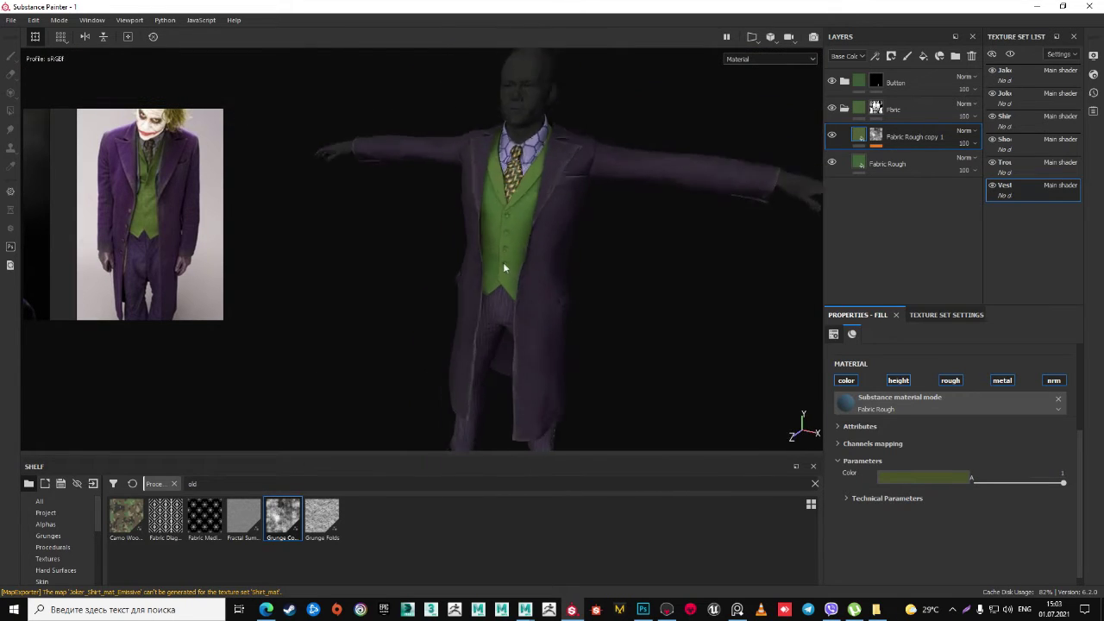
scroll(583, 276, up, 1)
scroll(587, 293, up, 2)
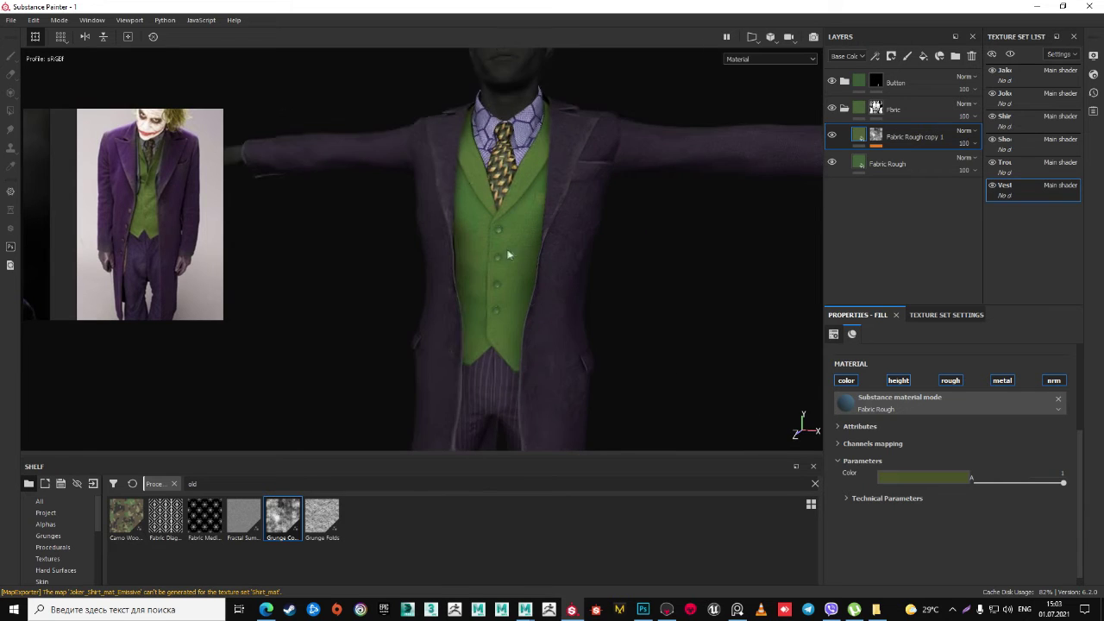
scroll(569, 333, up, 2)
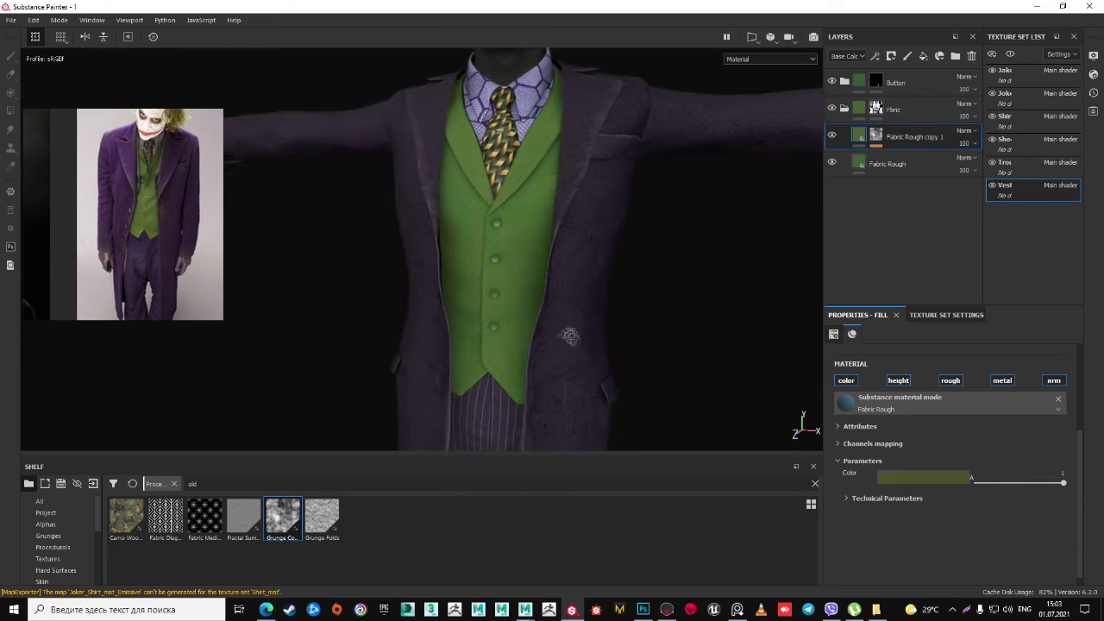
right_click(918, 137)
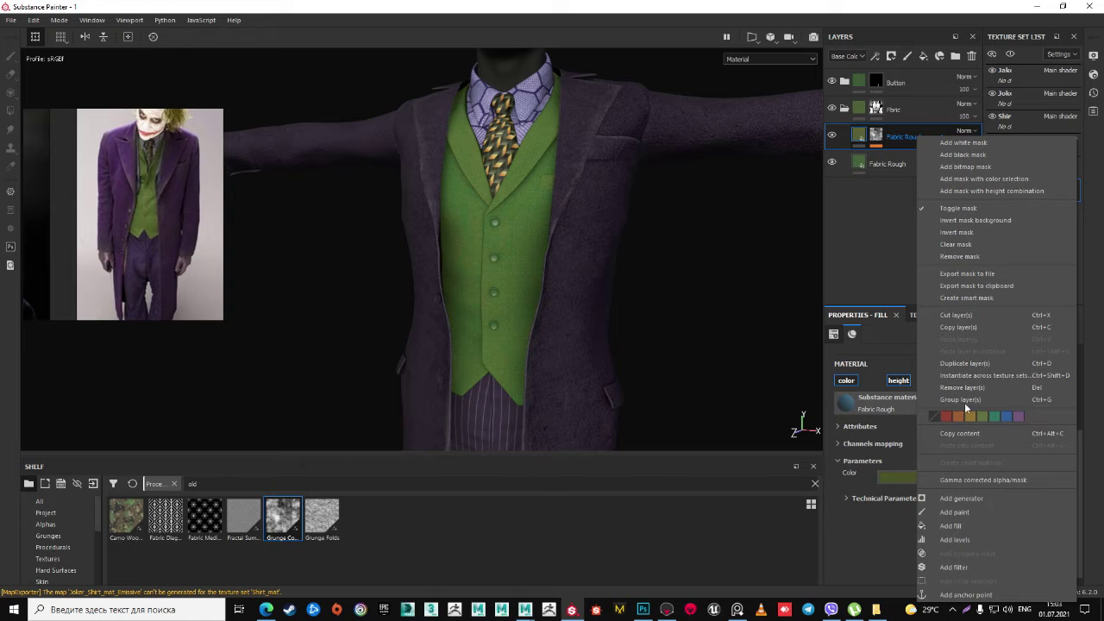
- Lower the grunge fill's balance on copy 1's mask to 0.32
click(876, 143)
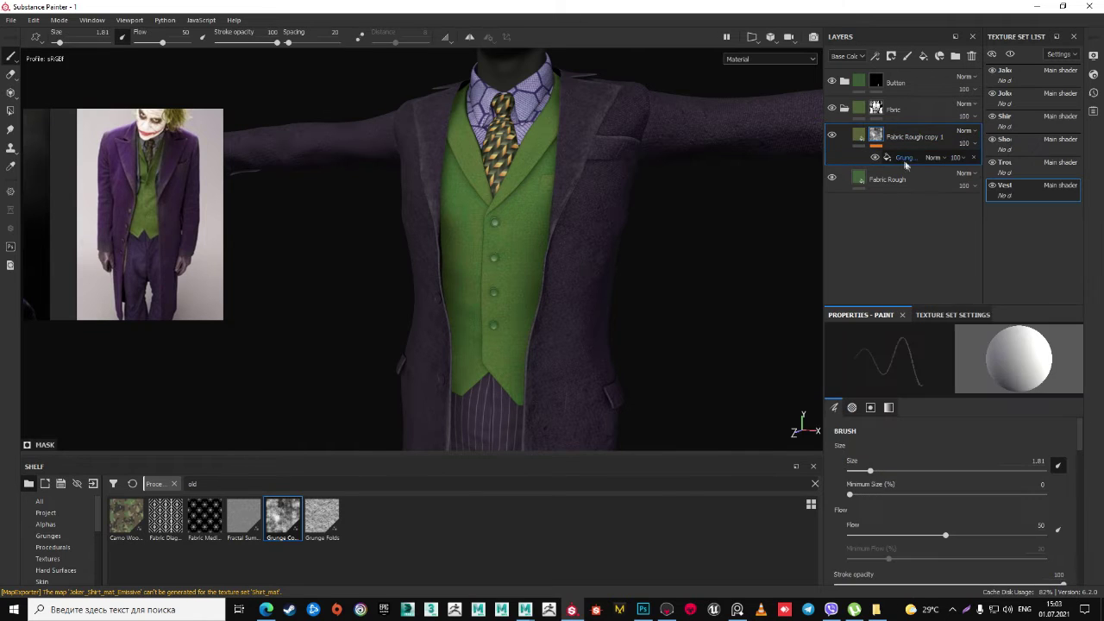
click(904, 159)
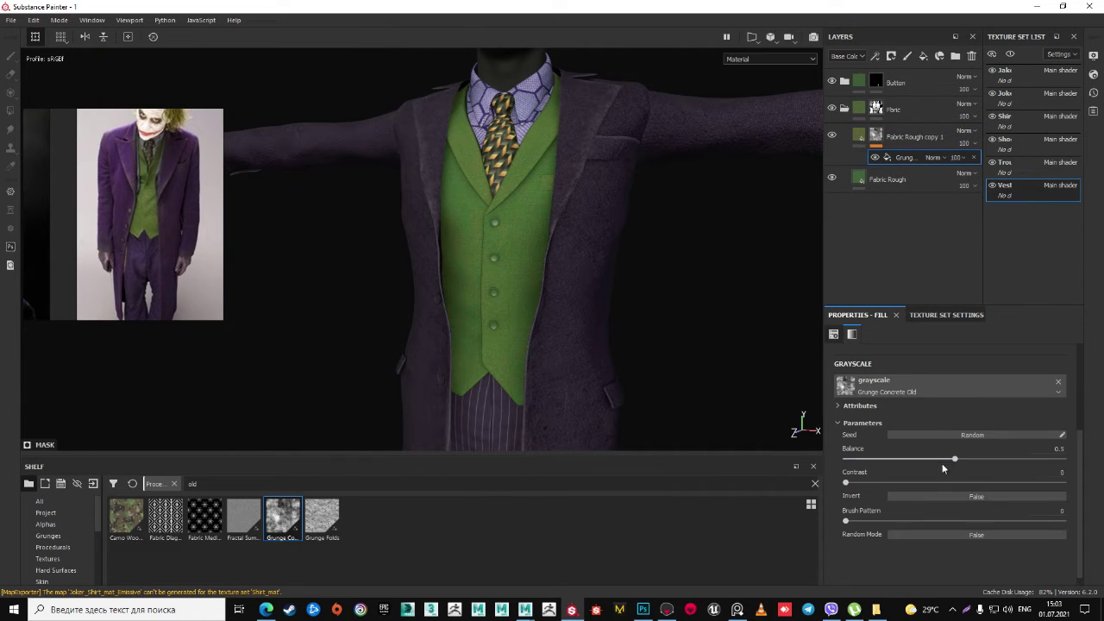
drag(931, 462, 918, 468)
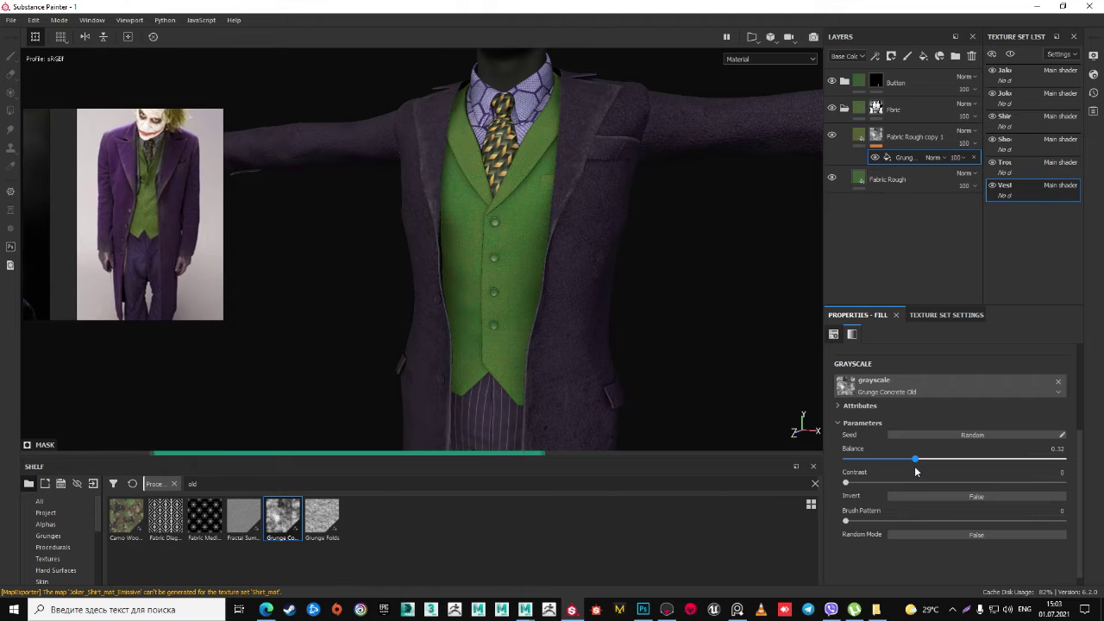
alt+drag(477, 252, 503, 253)
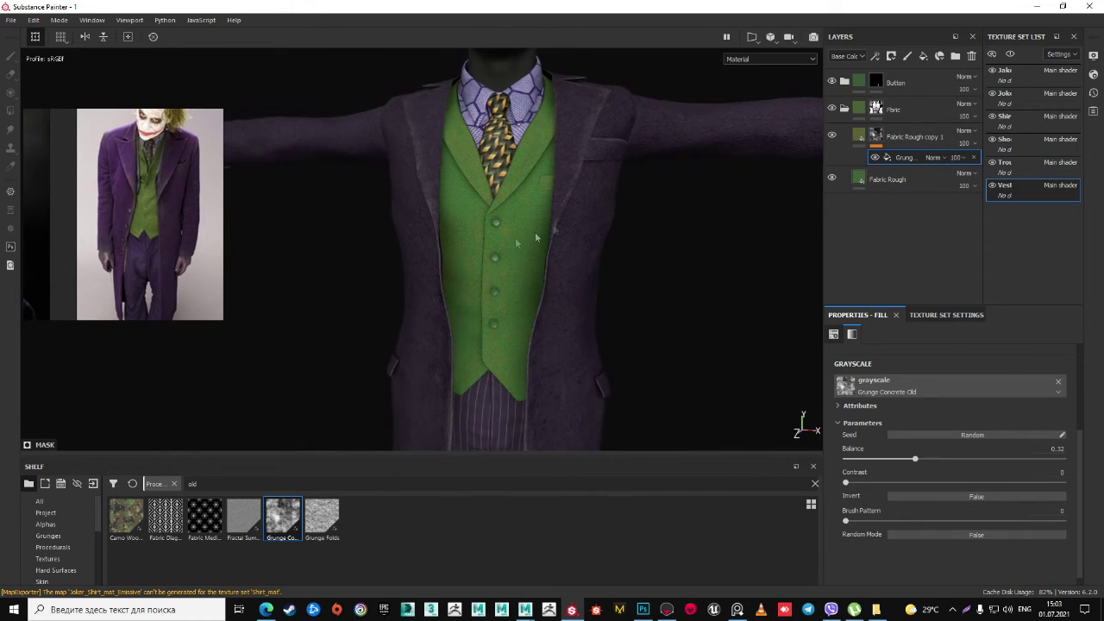
- Duplicate the grunge-masked layer to create Fabric Rough copy 2
click(888, 137)
right_click(894, 136)
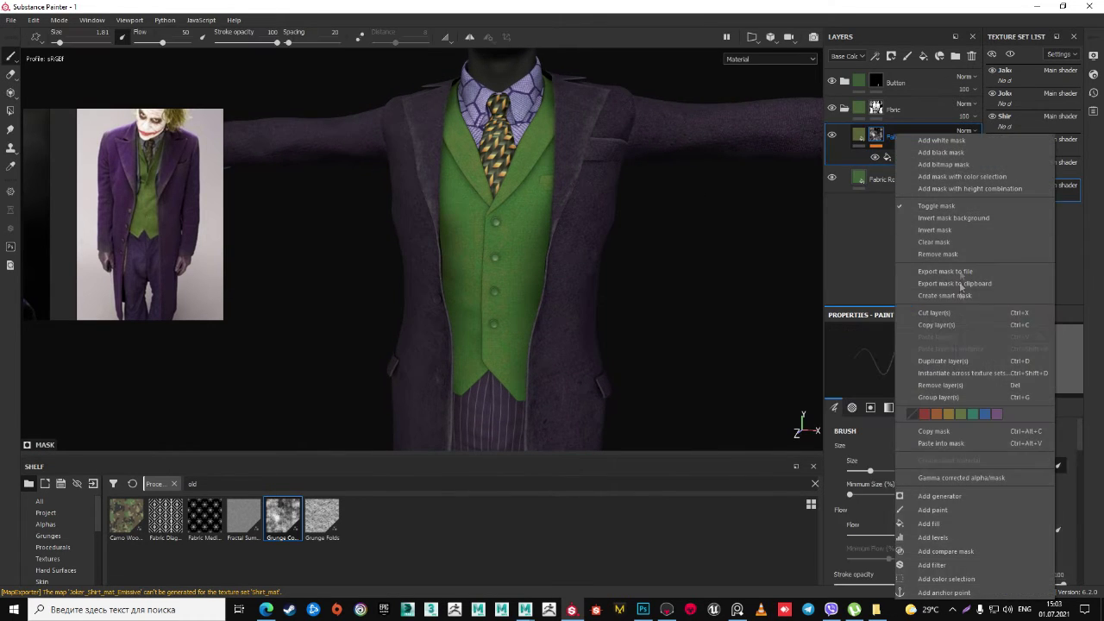
click(945, 361)
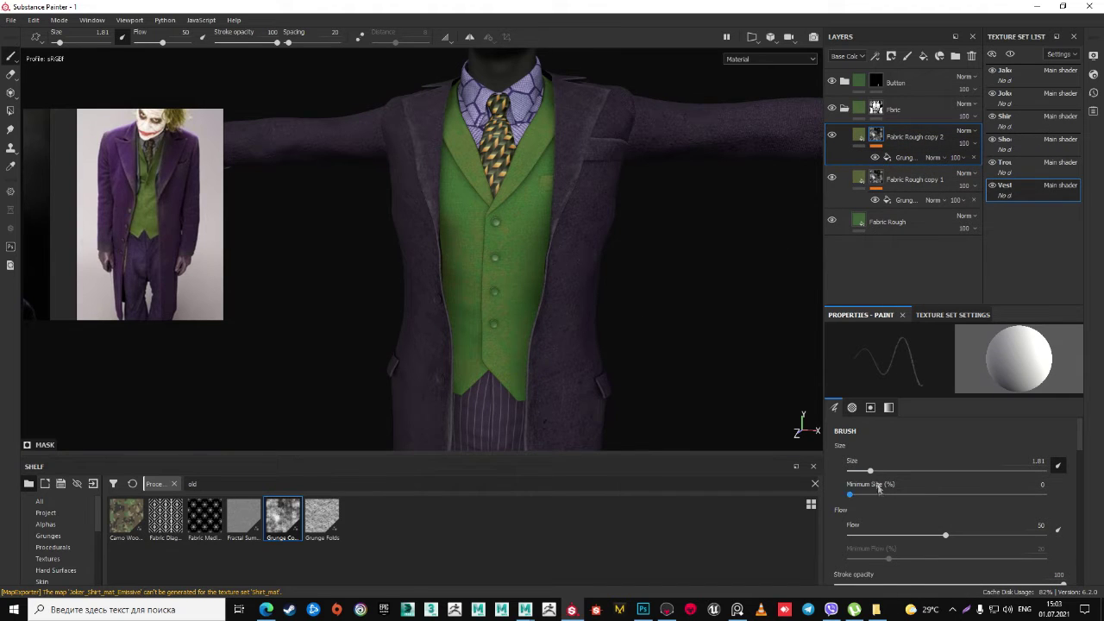
- Make copy 2 a darker fabric-sampled green, about RGB 0.200, 0.293, 0.178
click(922, 474)
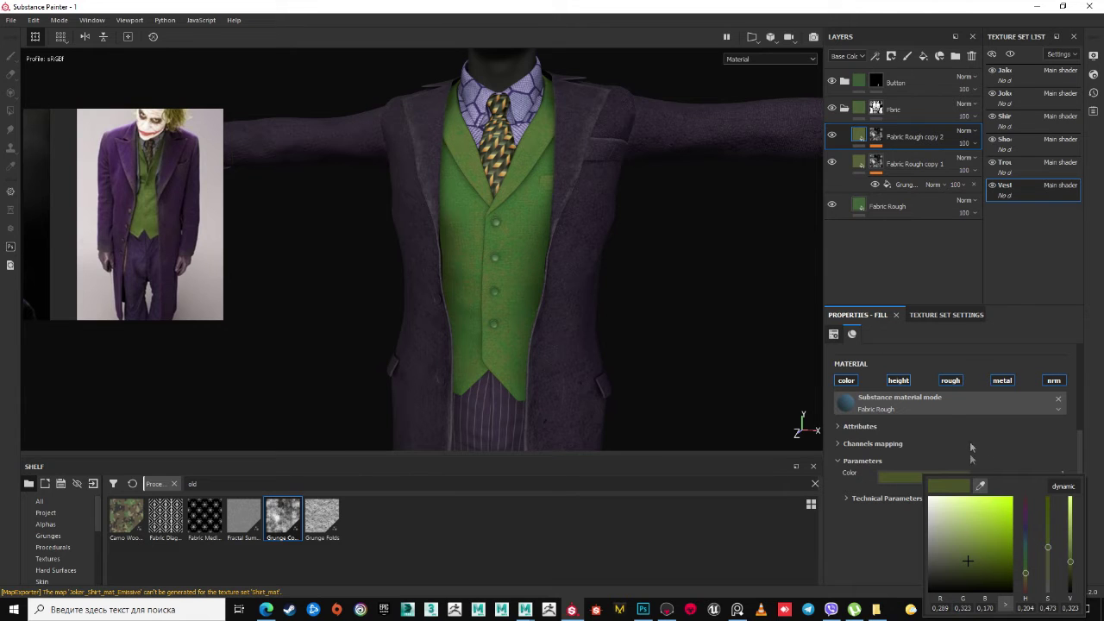
click(981, 487)
click(862, 210)
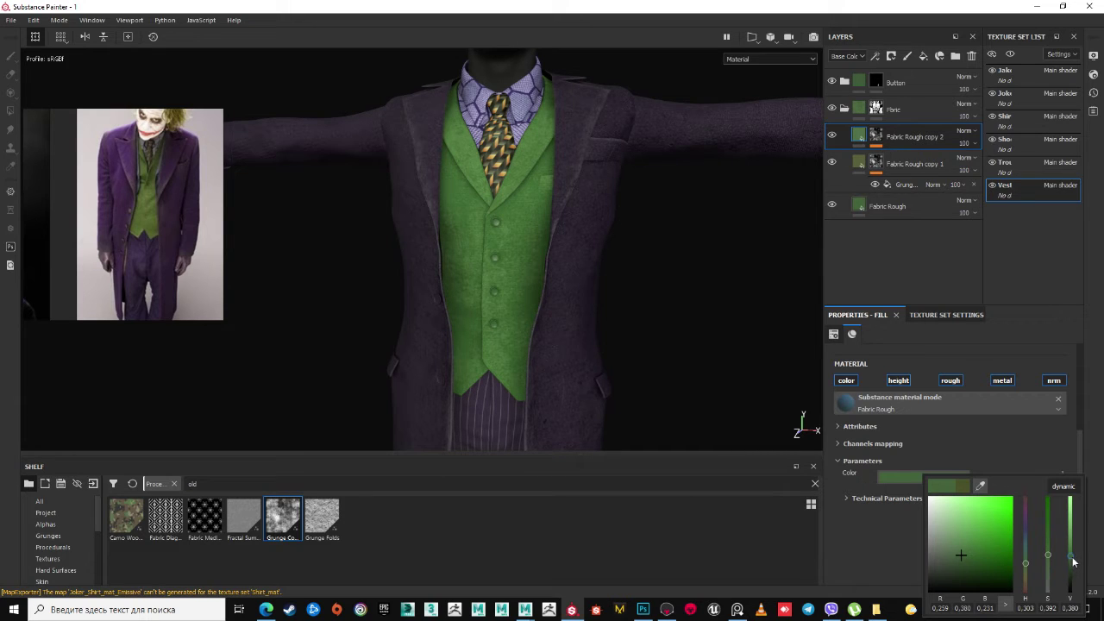
drag(1074, 562, 1074, 571)
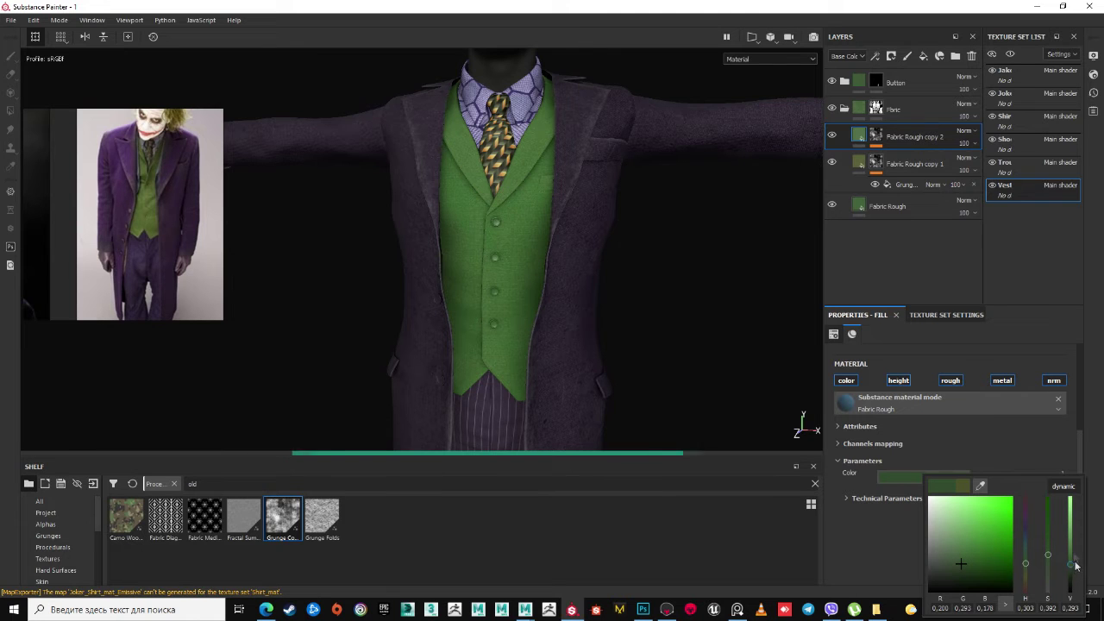
right_click(876, 136)
click(915, 328)
- Swap copy 2's mask grunge for Grunge Folds at balance 0.55
scroll(429, 227, up, 2)
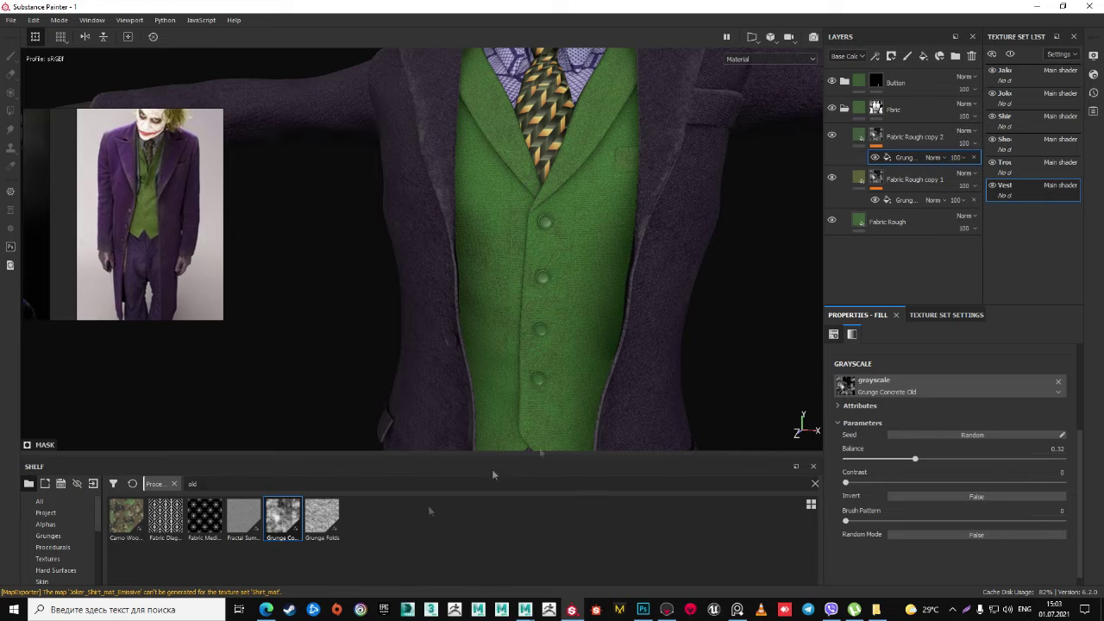
drag(321, 518, 906, 386)
alt+drag(689, 324, 660, 341)
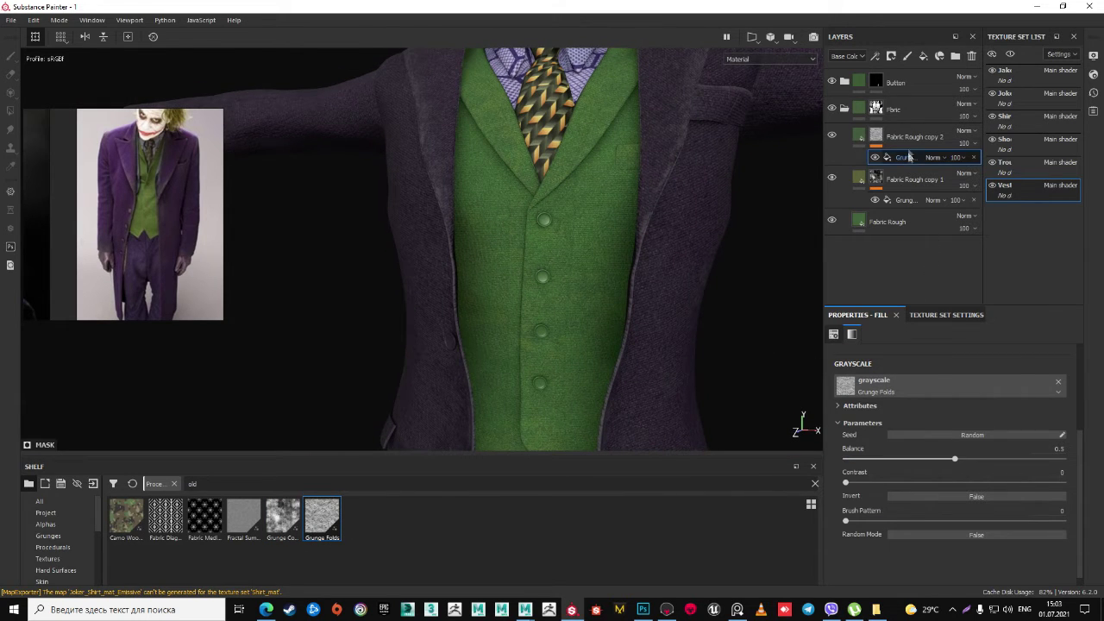
- Move Fabric Rough copy 2 below Fabric Rough copy 1
drag(915, 138, 932, 216)
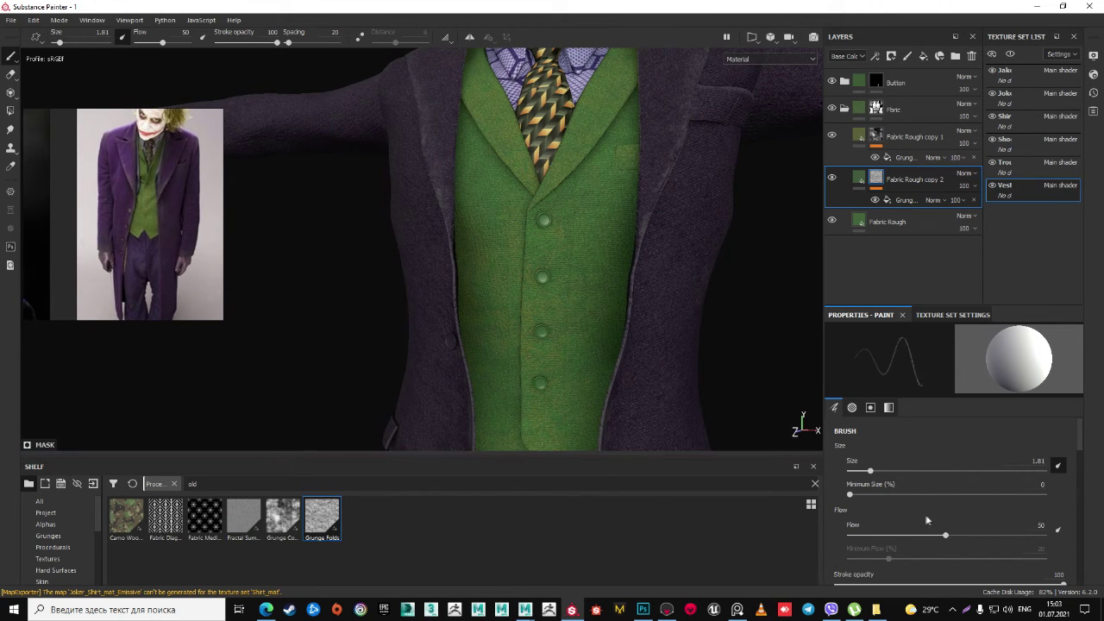
click(902, 201)
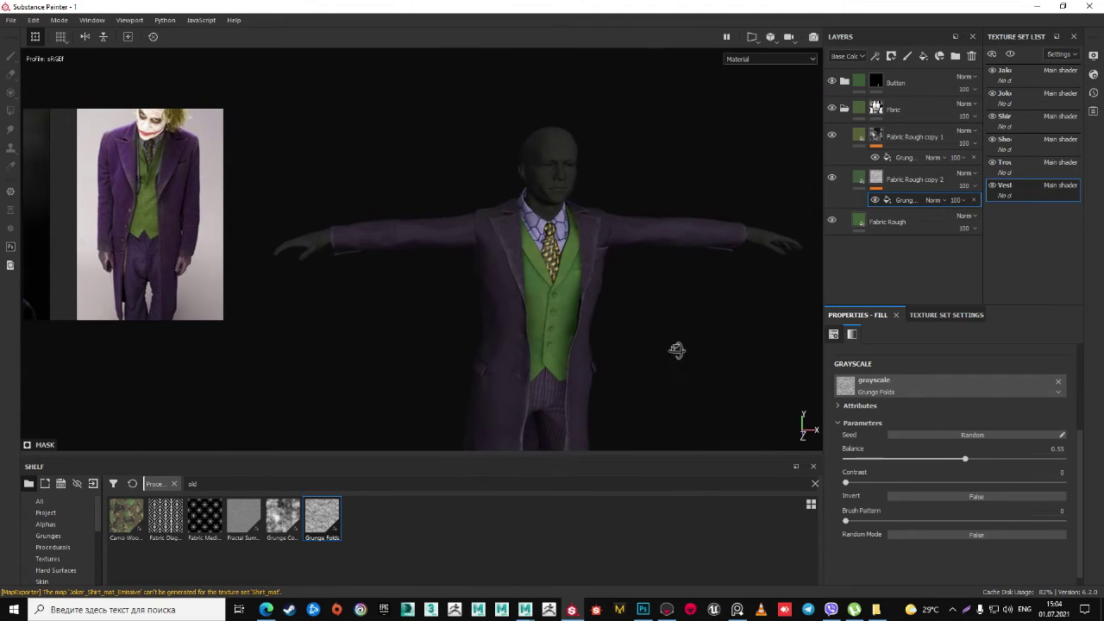
alt+drag(647, 351, 622, 343)
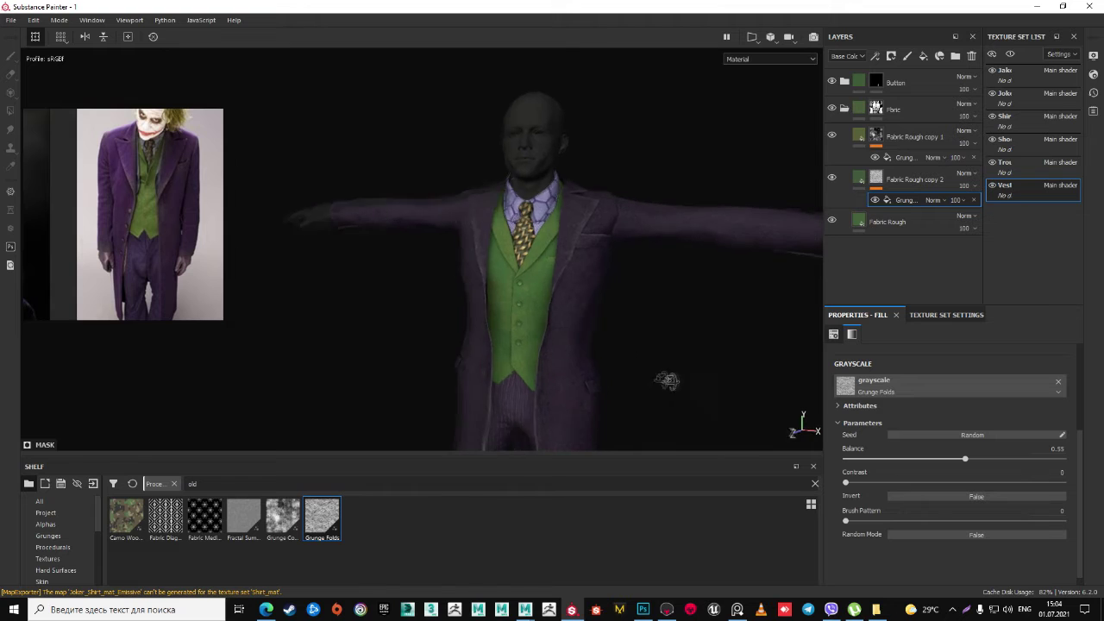
scroll(616, 345, down, 3)
scroll(523, 371, down, 3)
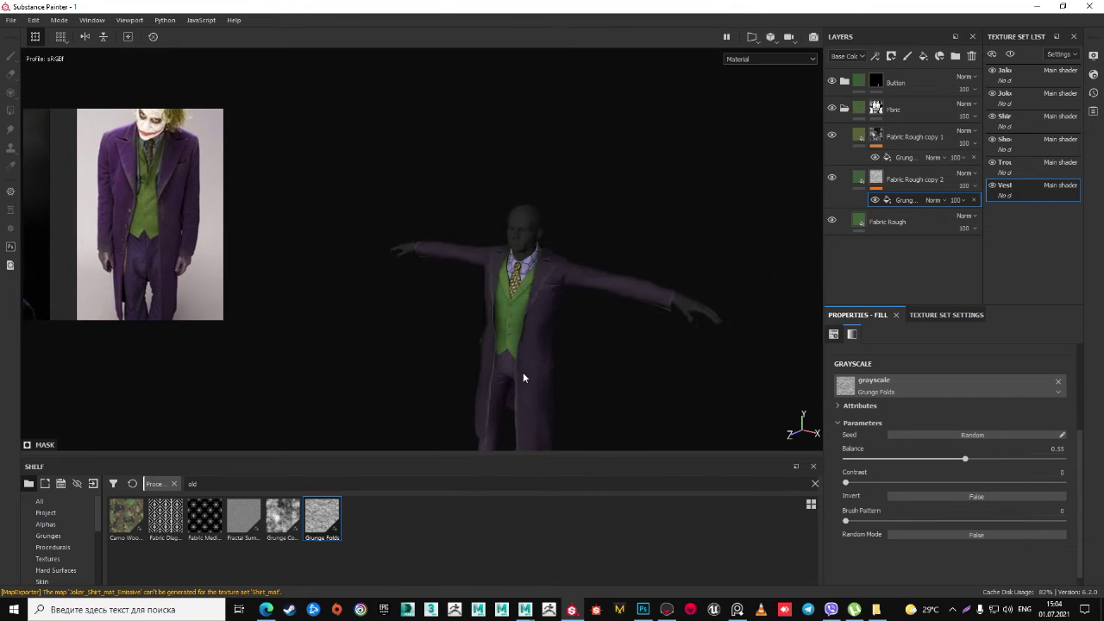
scroll(522, 332, up, 3)
scroll(523, 332, up, 3)
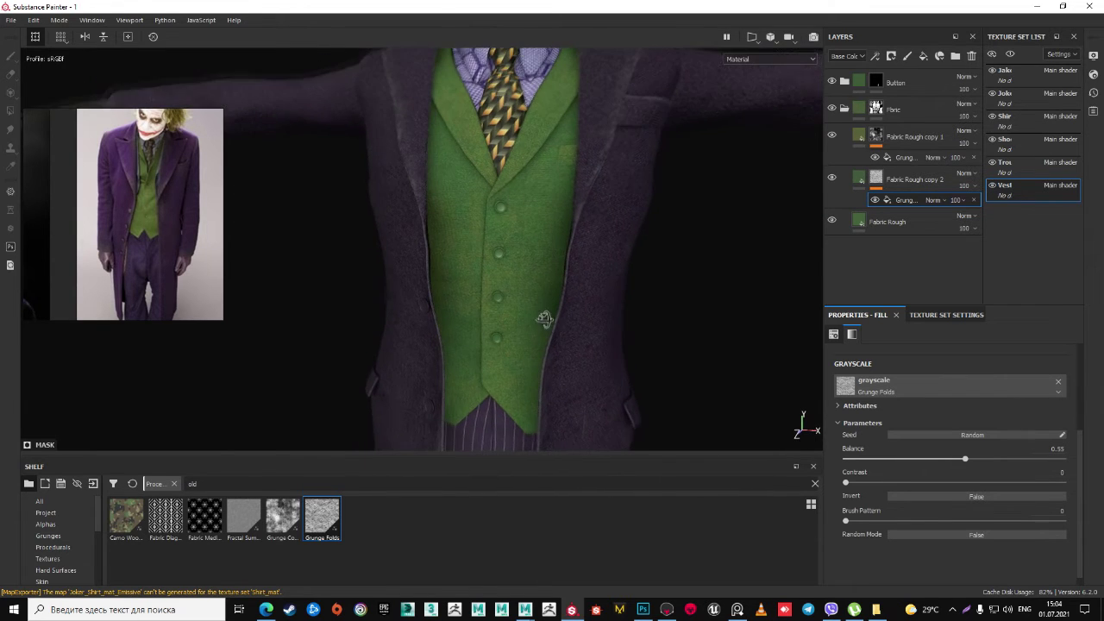
alt+middle_drag(527, 329, 557, 345)
alt+drag(569, 332, 586, 310)
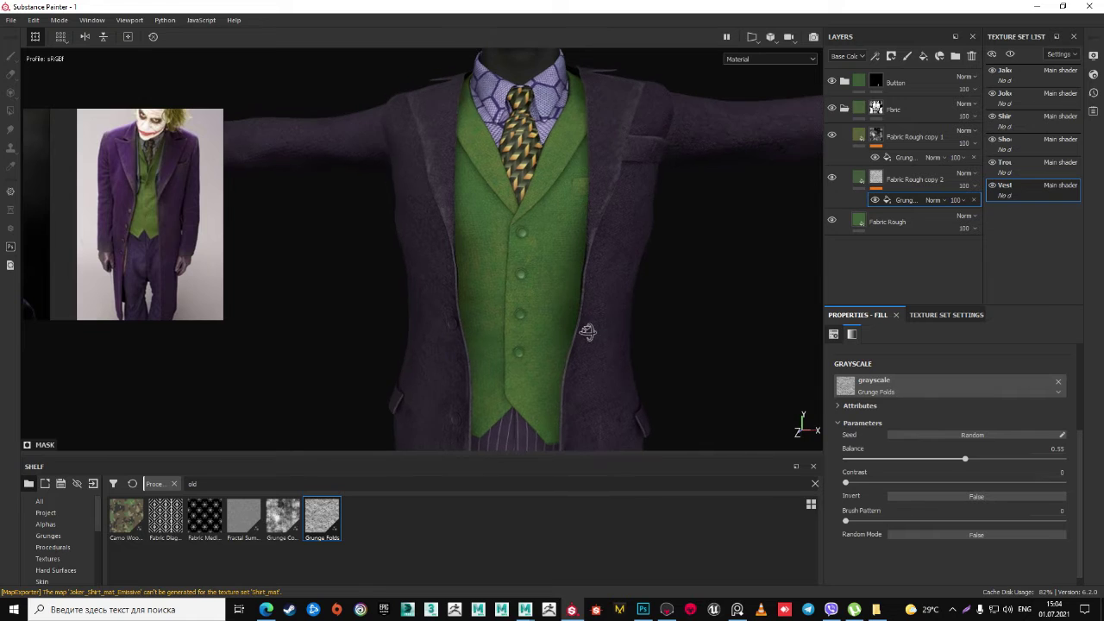
right_click(880, 141)
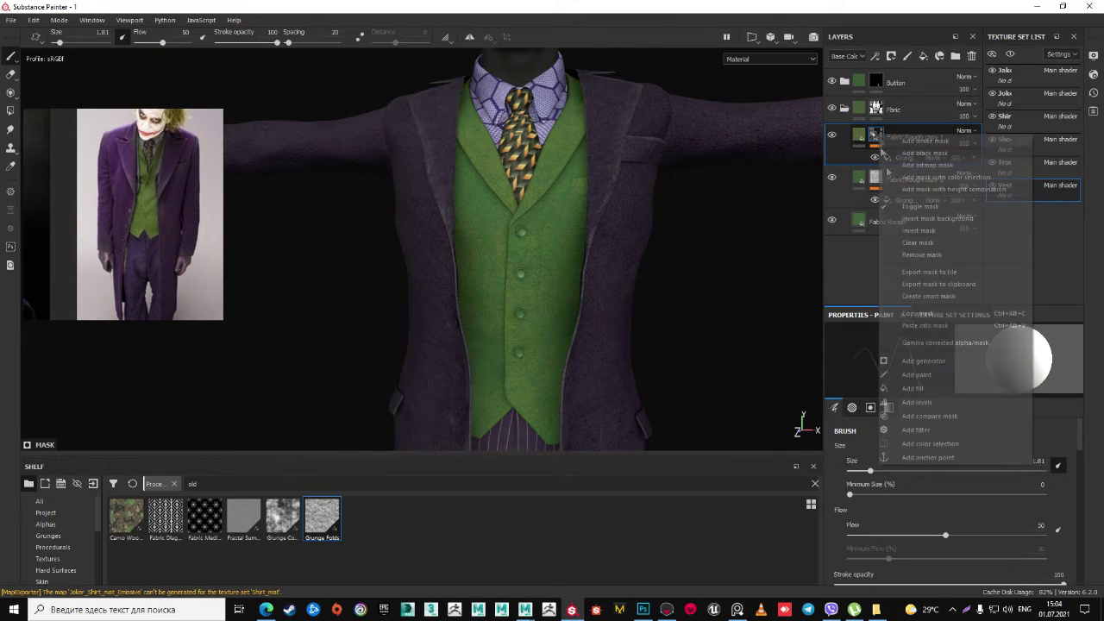
- Add a Paint effect to copy 1's mask and switch to painting black
click(930, 374)
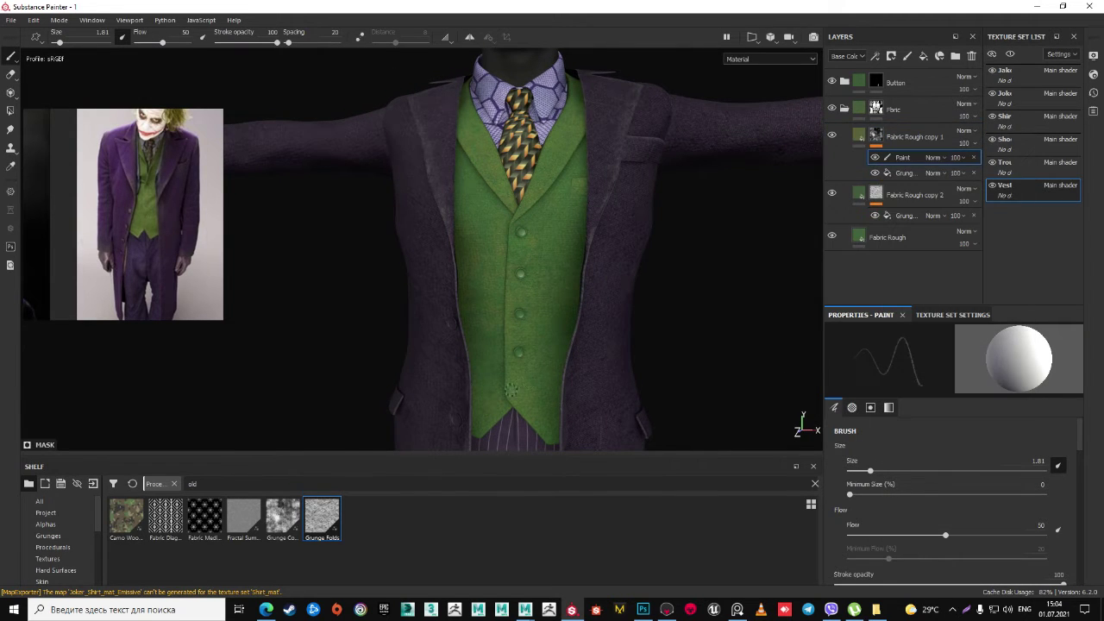
scroll(519, 347, up, 2)
scroll(518, 347, up, 2)
scroll(518, 347, up, 2)
scroll(518, 346, up, 2)
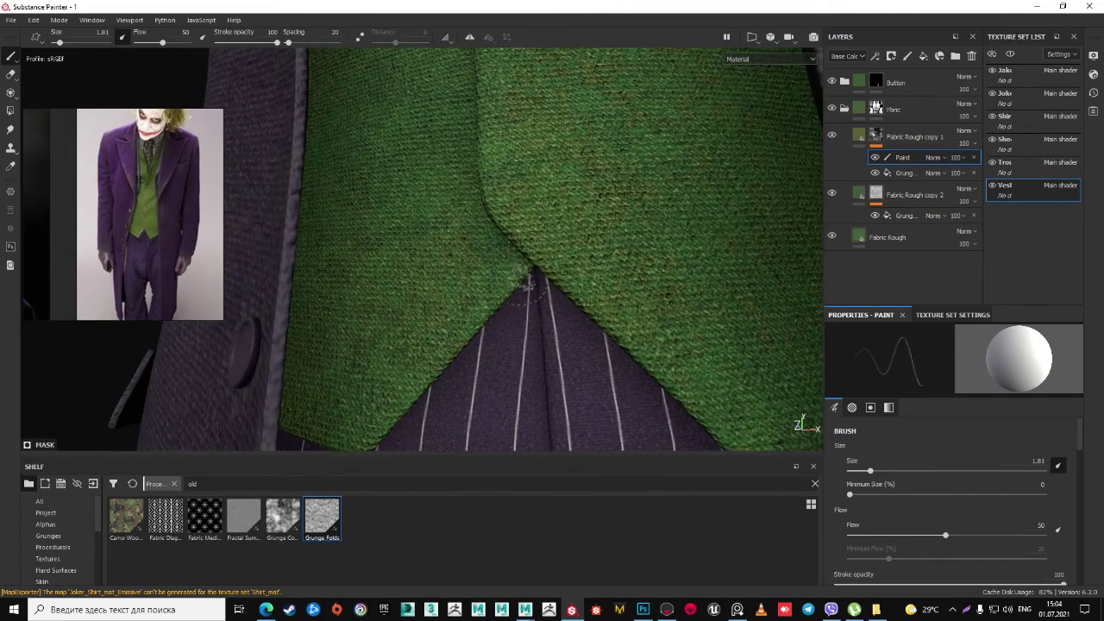
key(x)
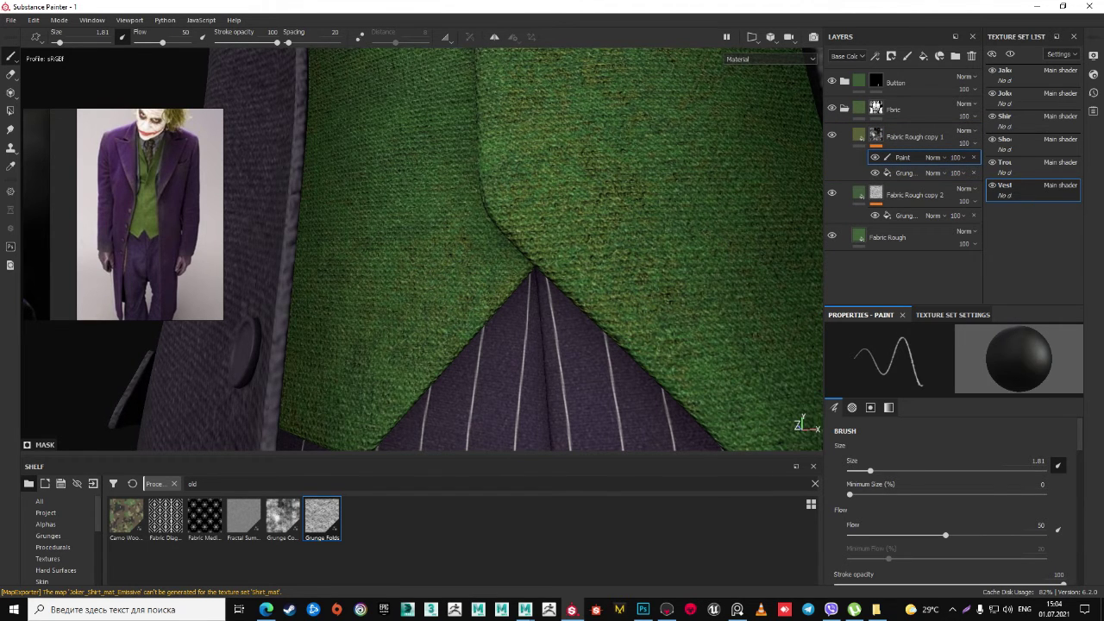
- Make the brush much smaller and frame a frontal view of the vest
scroll(607, 274, down, 5)
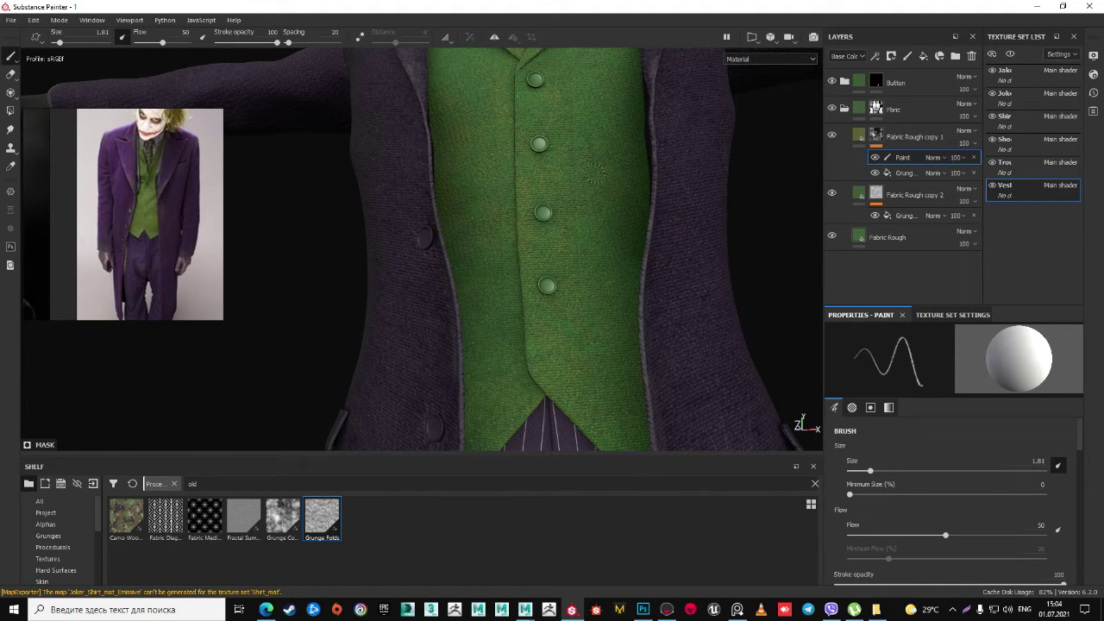
scroll(550, 340, up, 5)
scroll(604, 259, up, 3)
scroll(630, 173, up, 2)
ctrl+right_drag(638, 137, 603, 136)
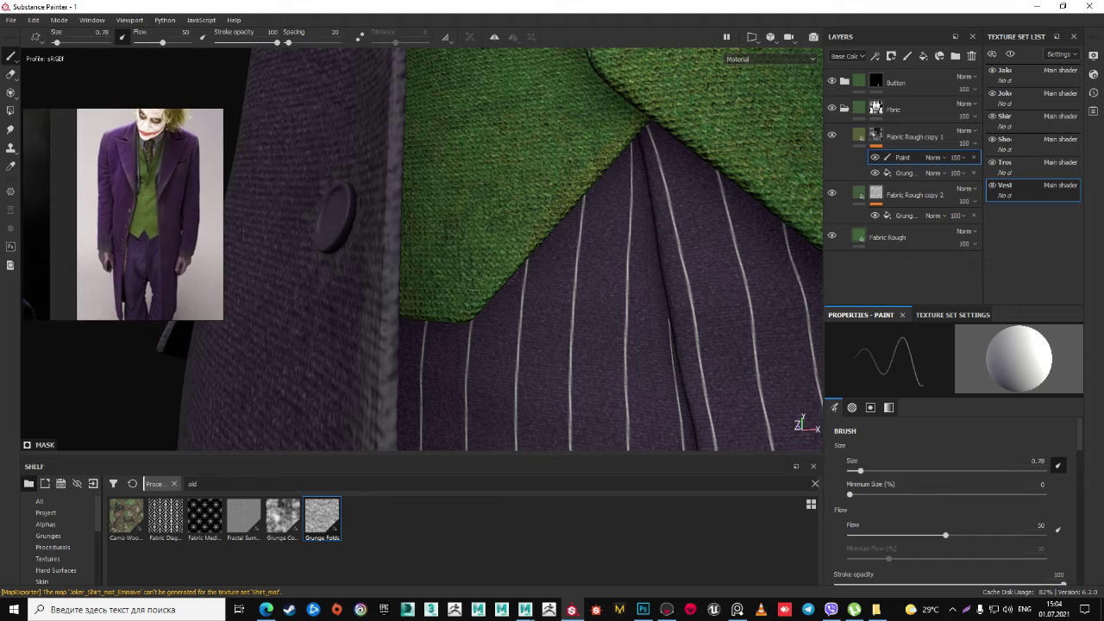
mouse_move(452, 319)
alt+mouse_down()
mouse_move(427, 308)
mouse_move(390, 347)
alt+mouse_up()
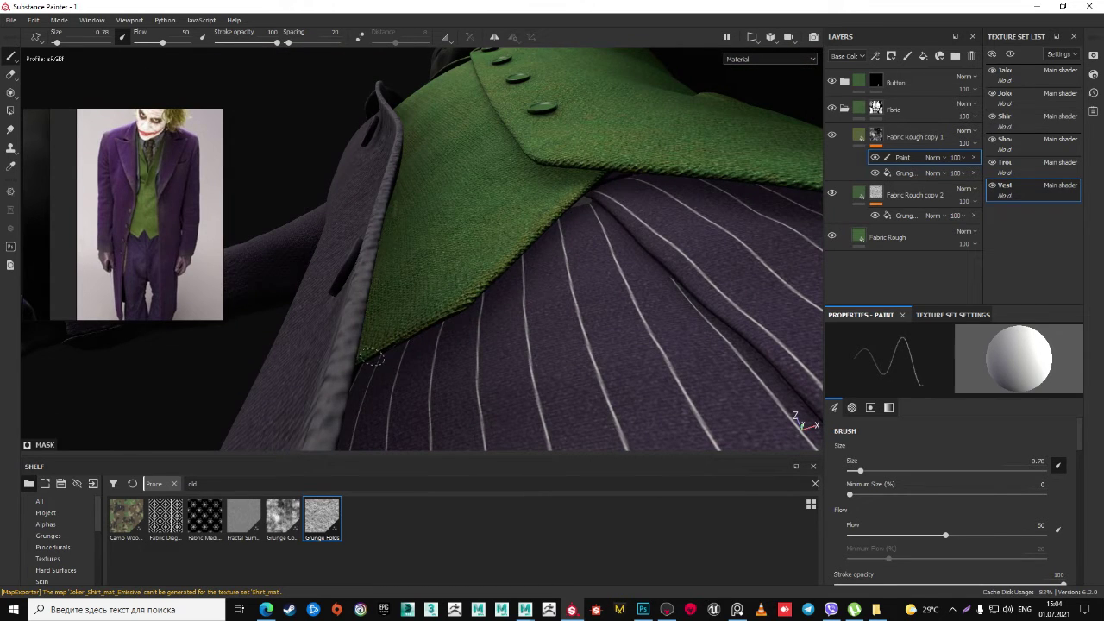
alt+drag(466, 328, 490, 284)
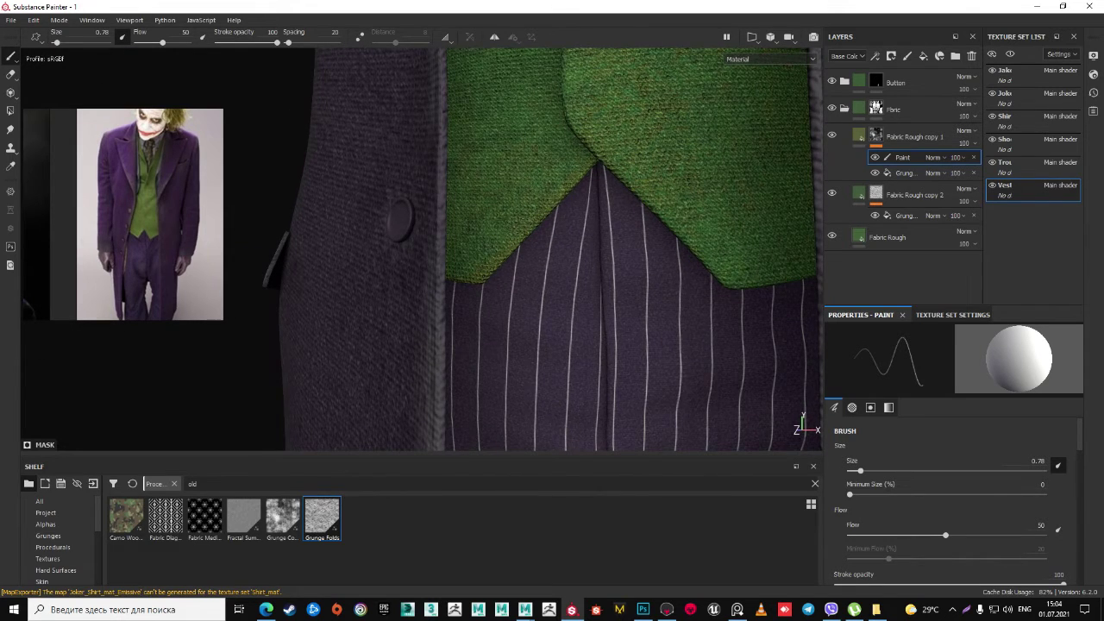
alt+right_drag(589, 173, 529, 239)
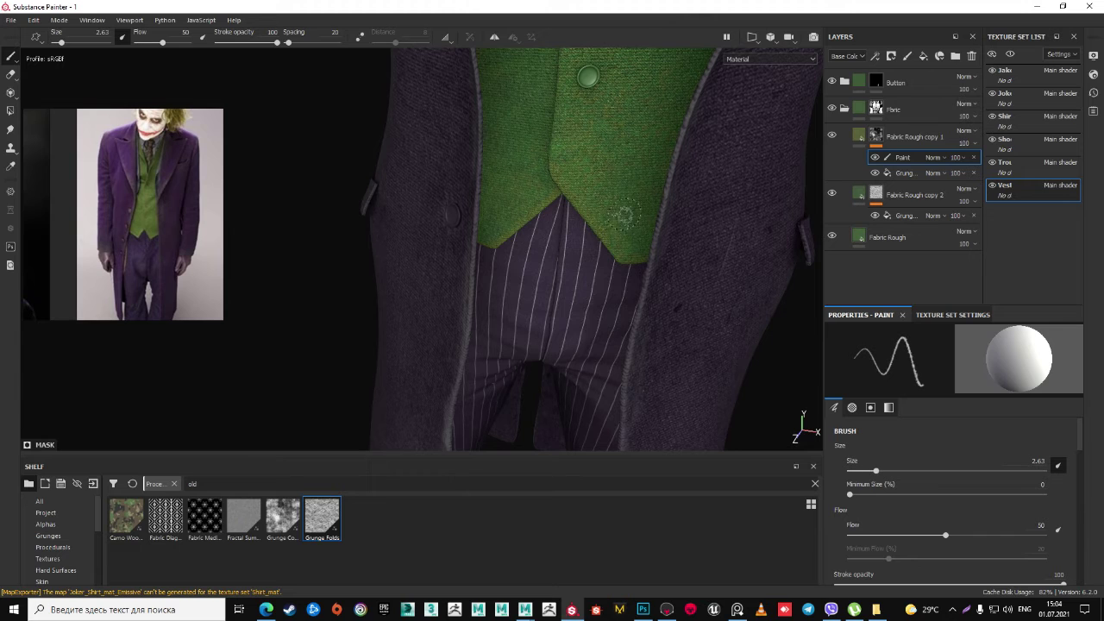
- Enlarge the brush and paint grunge patches on the vest's lower left
ctrl+right_drag(616, 200, 626, 173)
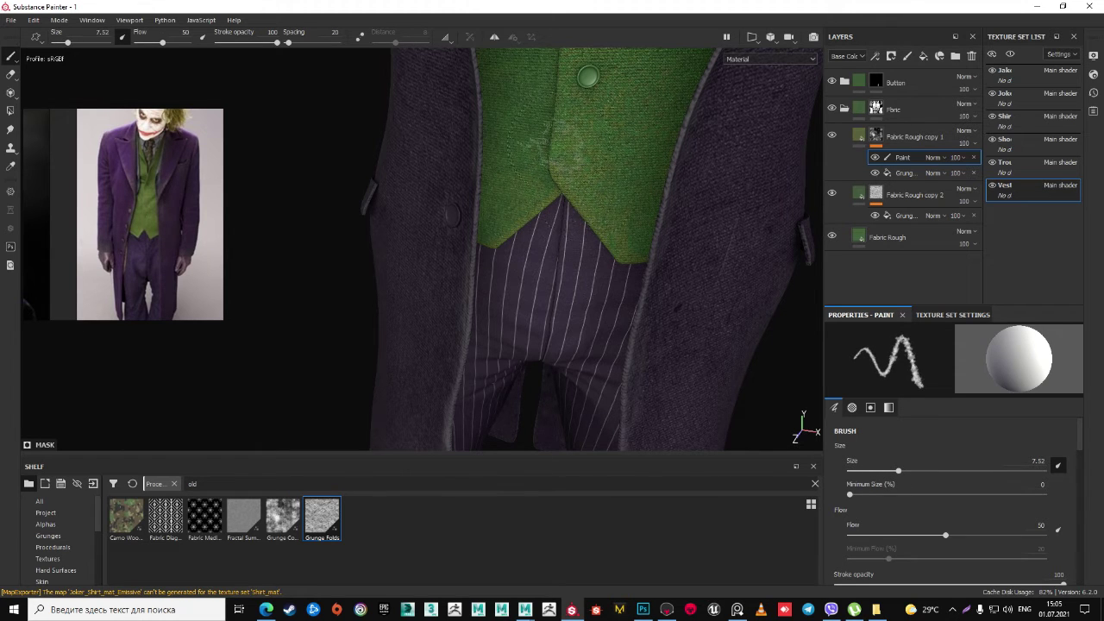
mouse_move(527, 181)
alt+right_down()
mouse_move(631, 212)
mouse_move(535, 211)
mouse_move(572, 212)
alt+right_up()
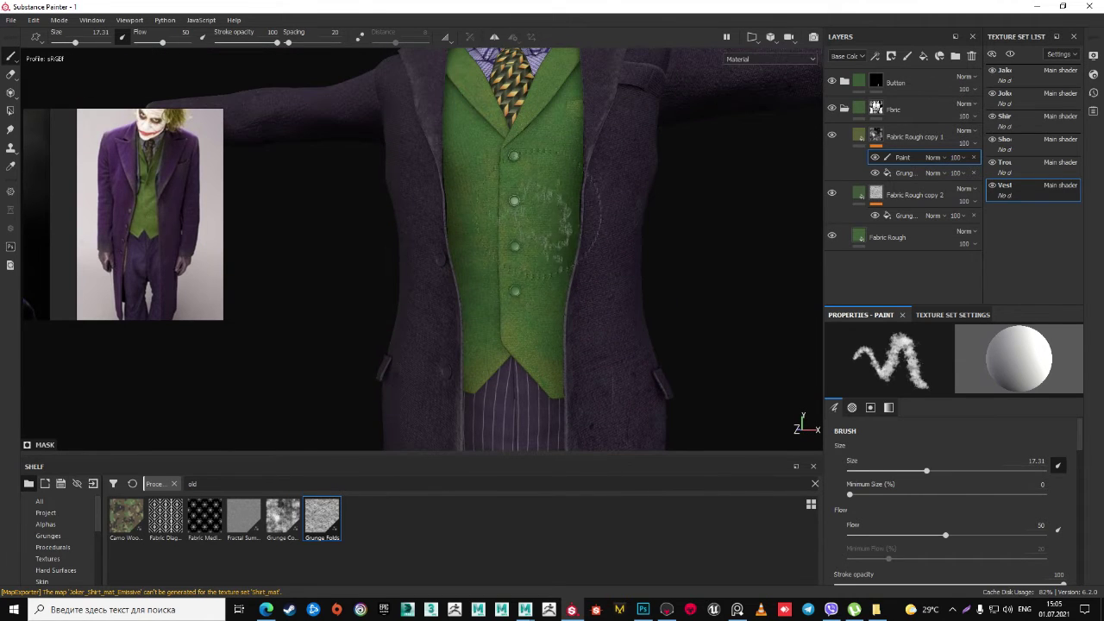
drag(537, 285, 479, 319)
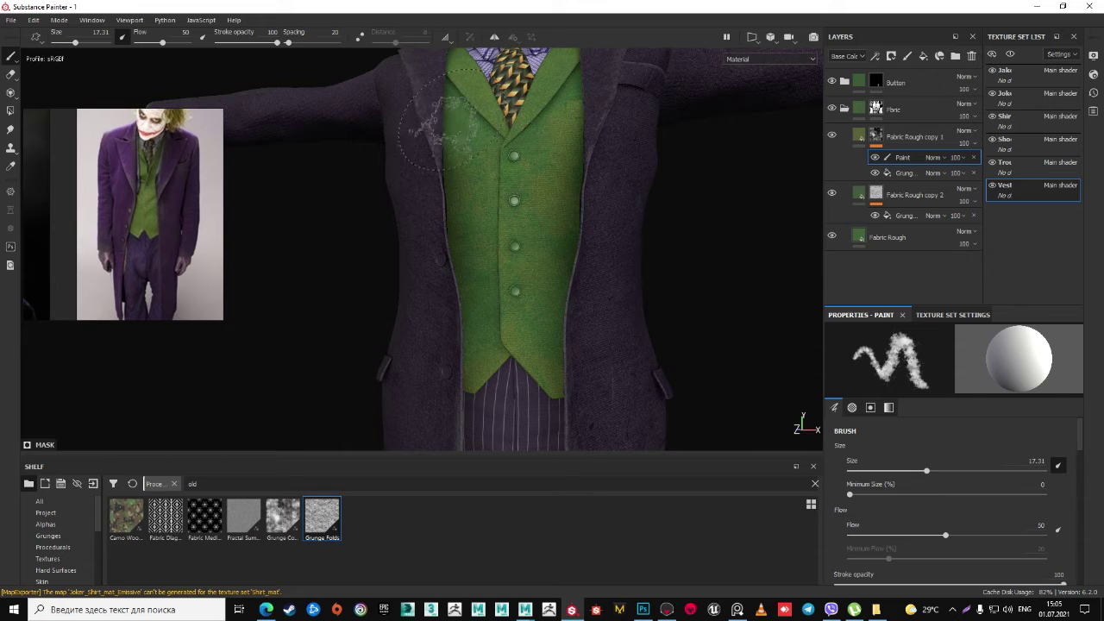
mouse_move(479, 319)
alt+right_down()
mouse_move(708, 315)
mouse_move(587, 315)
mouse_move(595, 336)
mouse_move(561, 326)
mouse_move(543, 383)
mouse_move(641, 346)
alt+right_up()
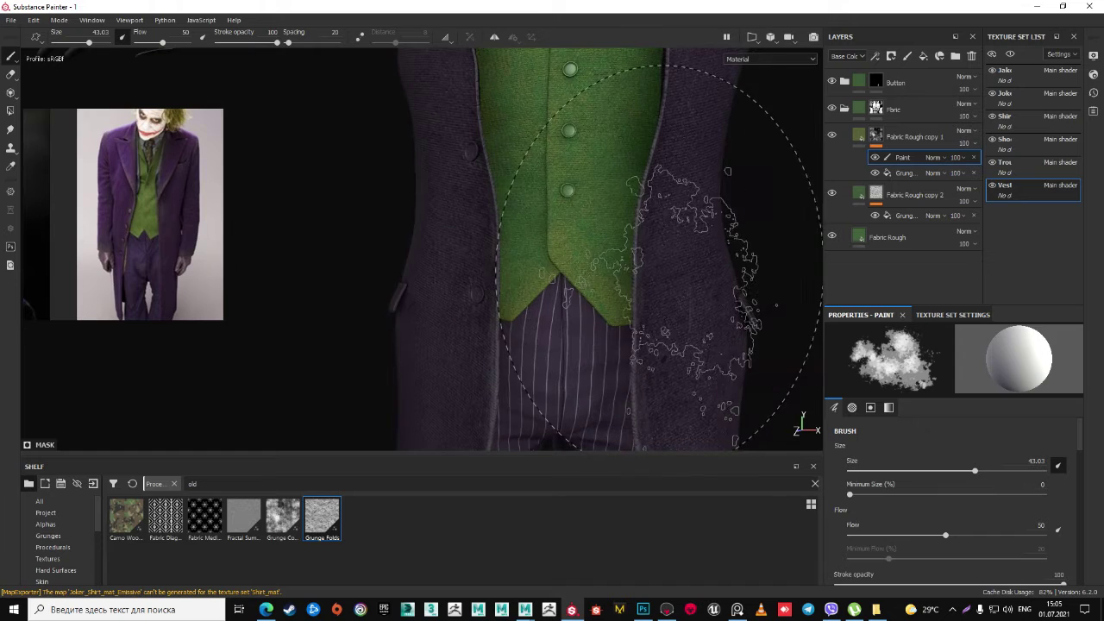
- Reduce the grunge brush to size 29.82 and turn the model to its left
ctrl+right_drag(808, 292, 588, 255)
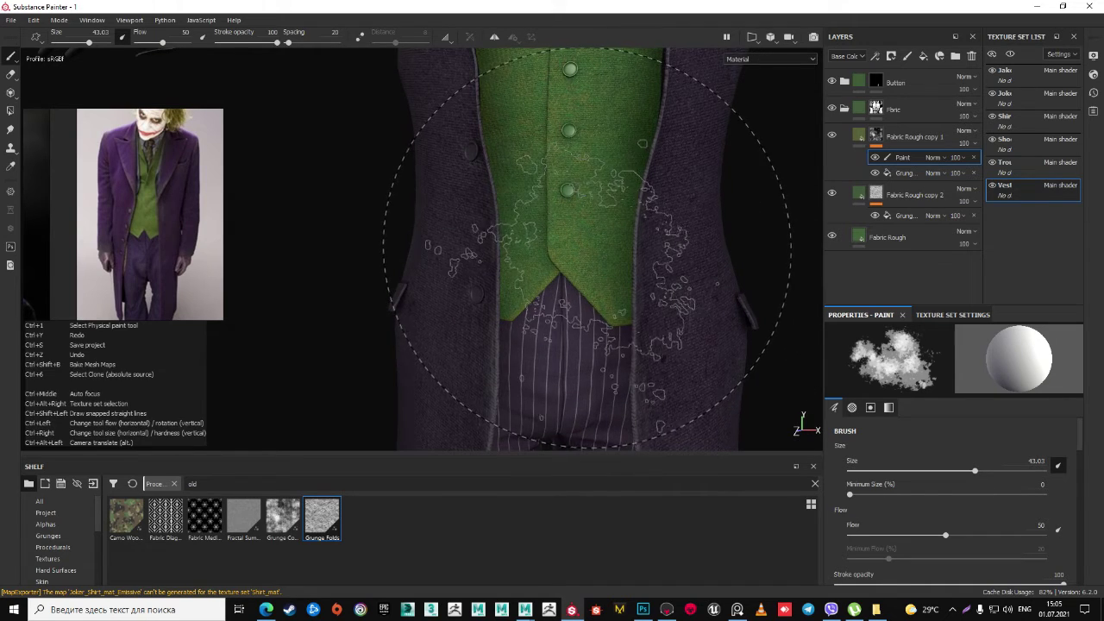
ctrl+right_drag(591, 209, 561, 210)
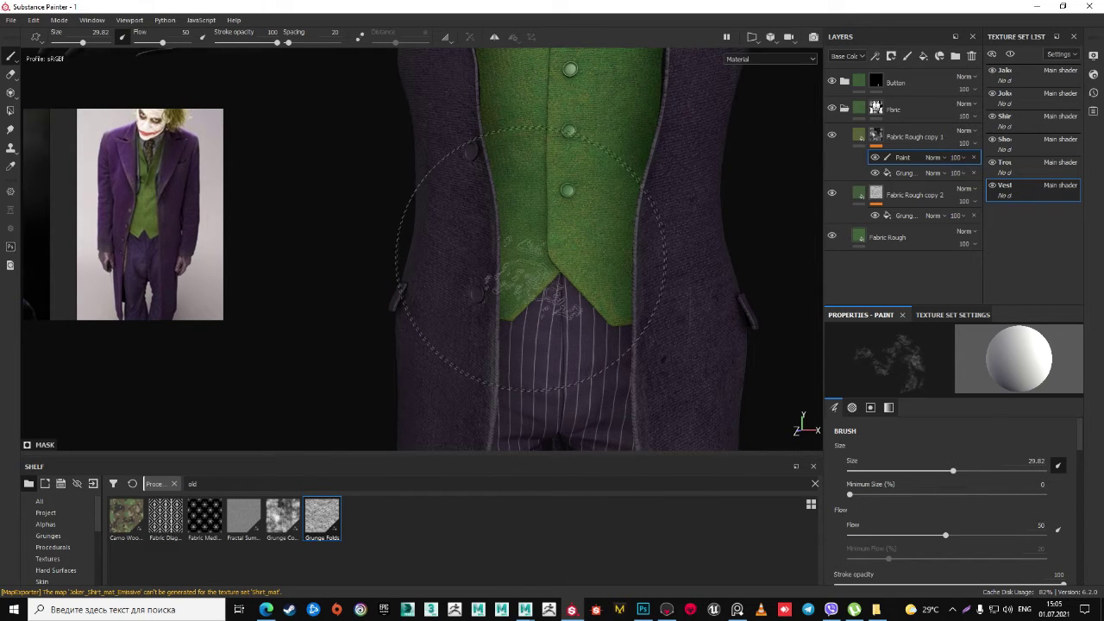
scroll(503, 261, down, 2)
scroll(498, 280, down, 2)
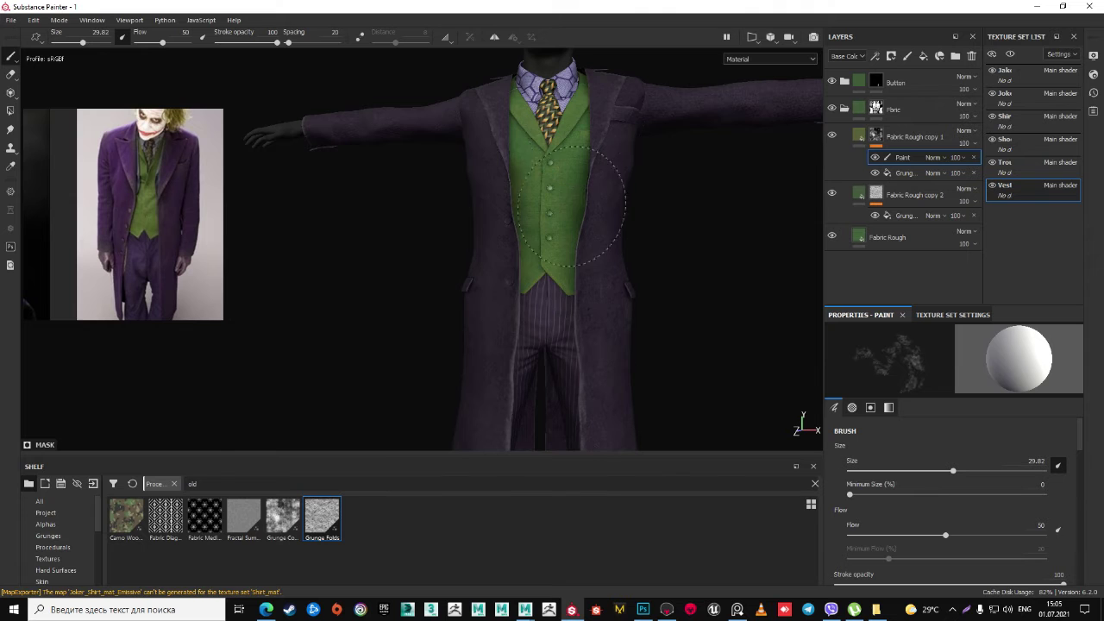
scroll(567, 231, down, 3)
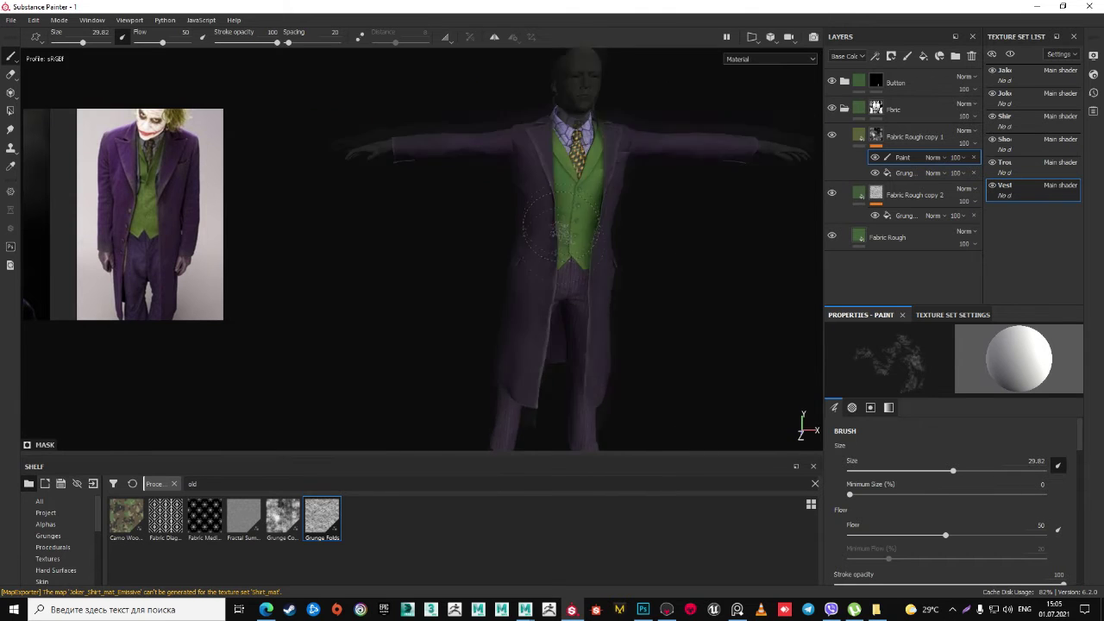
scroll(574, 215, up, 3)
scroll(576, 204, up, 2)
scroll(576, 204, up, 2)
scroll(569, 216, up, 2)
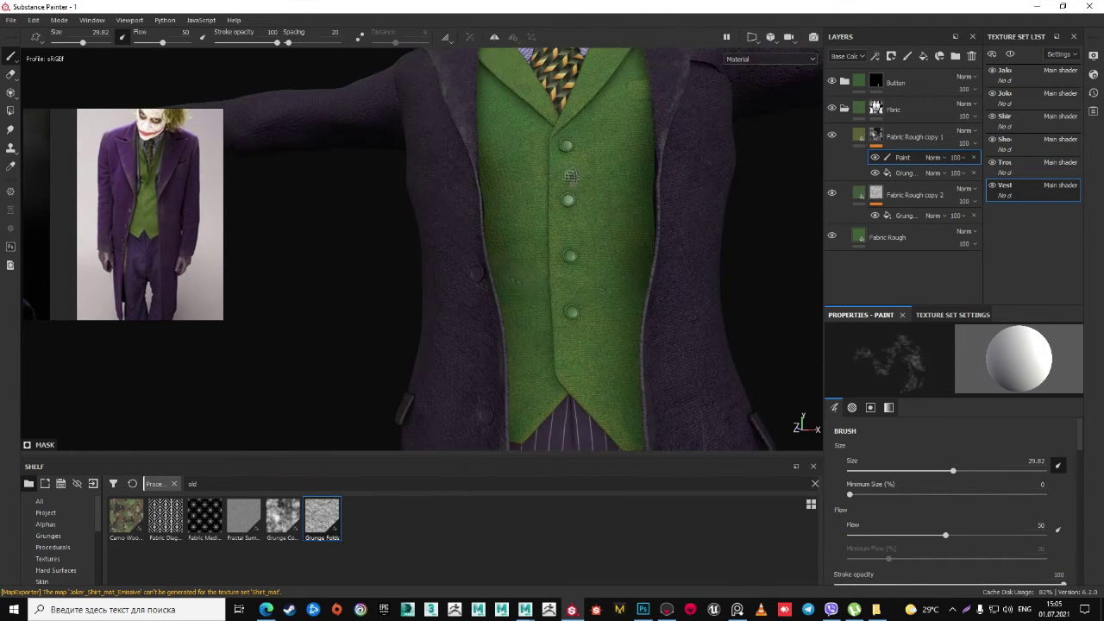
scroll(561, 228, up, 1)
scroll(550, 241, down, 2)
mouse_move(550, 242)
alt+mouse_down()
mouse_move(421, 269)
mouse_move(355, 230)
alt+mouse_up()
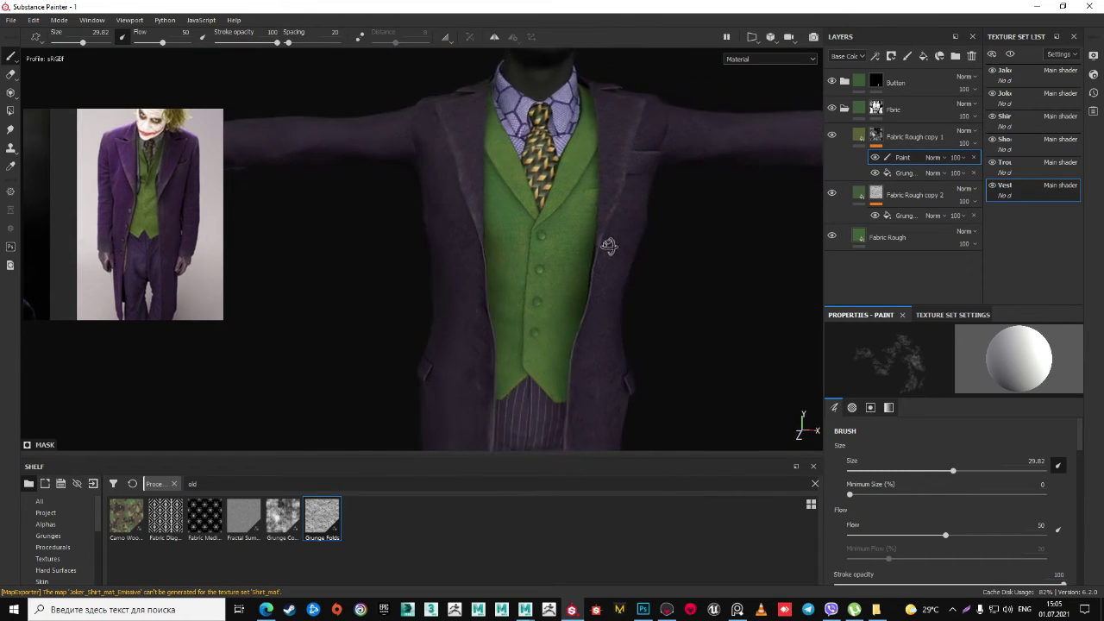
alt+middle_drag(263, 194, 267, 134)
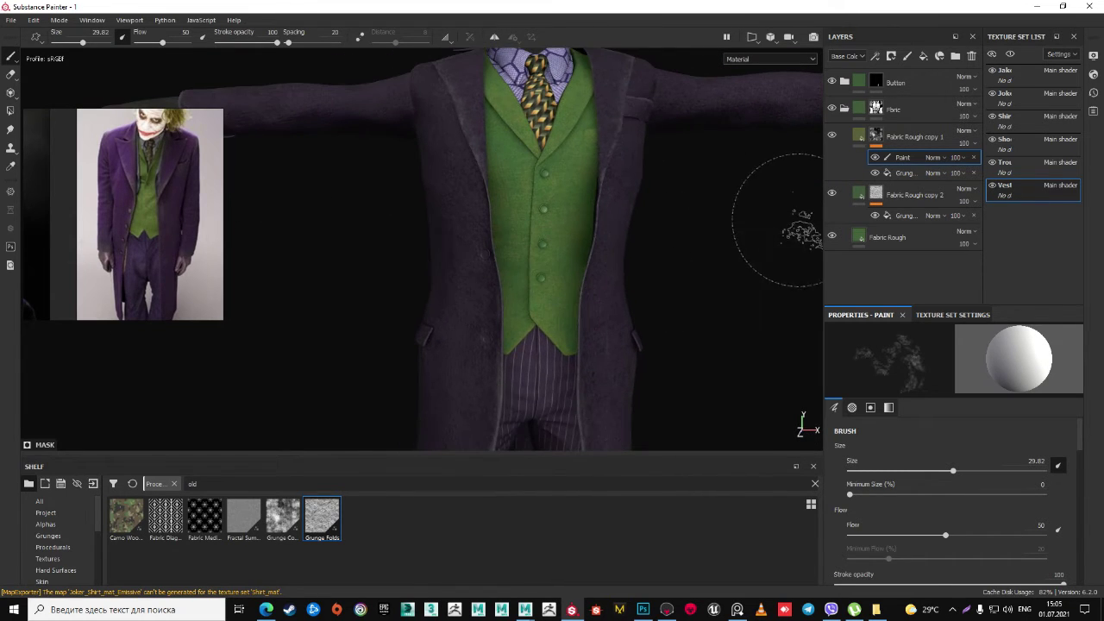
click(915, 140)
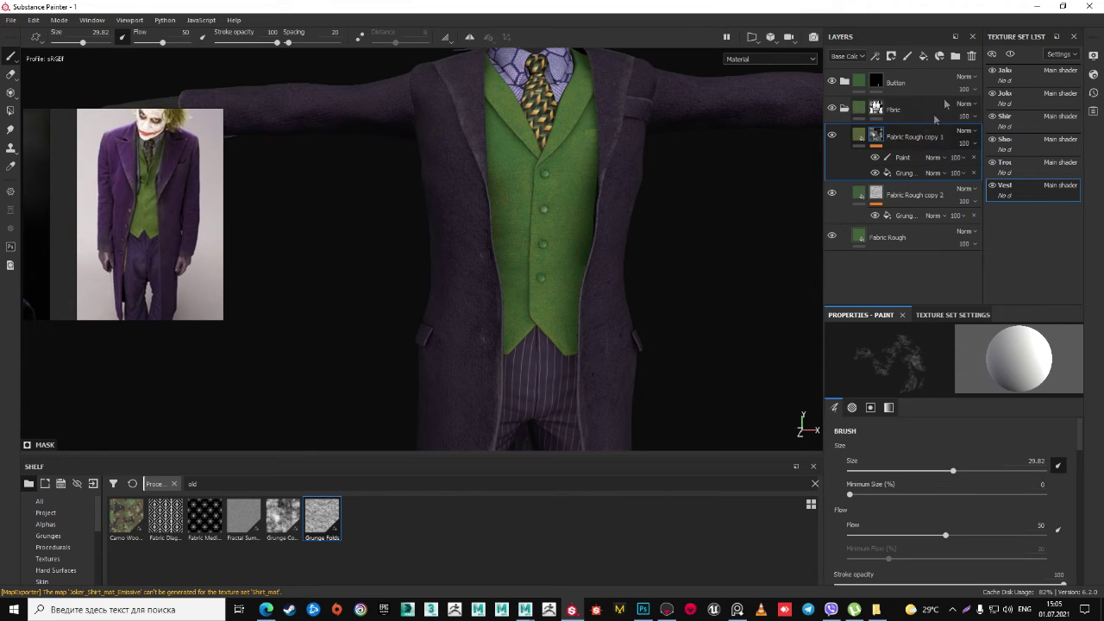
- Add Fill layer 1 above Fabric Rough copy 1, leaving it unmasked
right_click(897, 244)
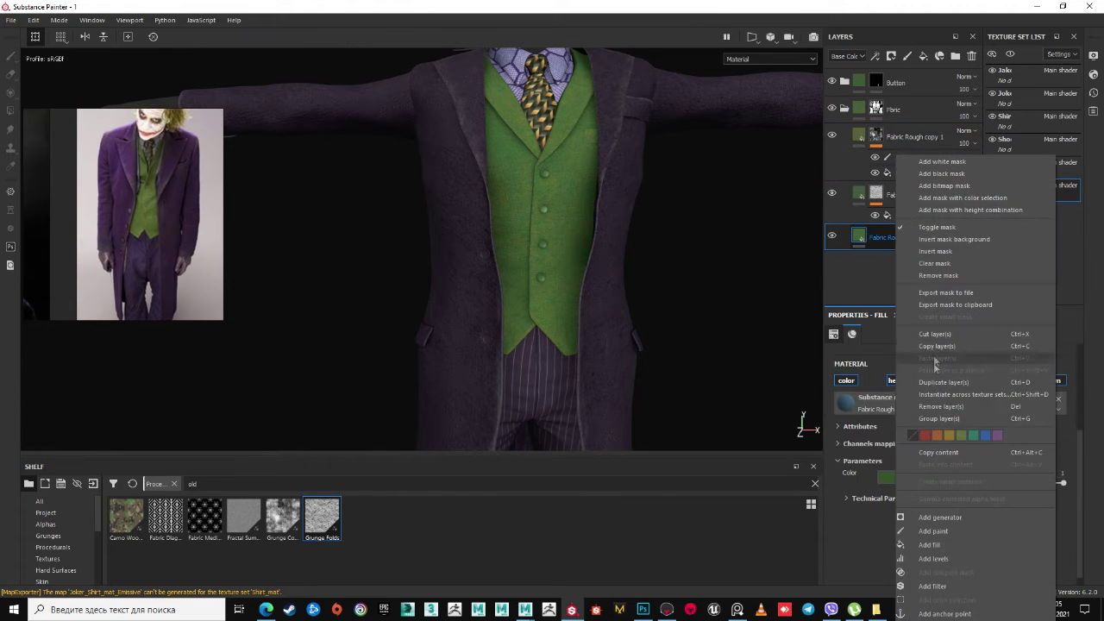
click(903, 136)
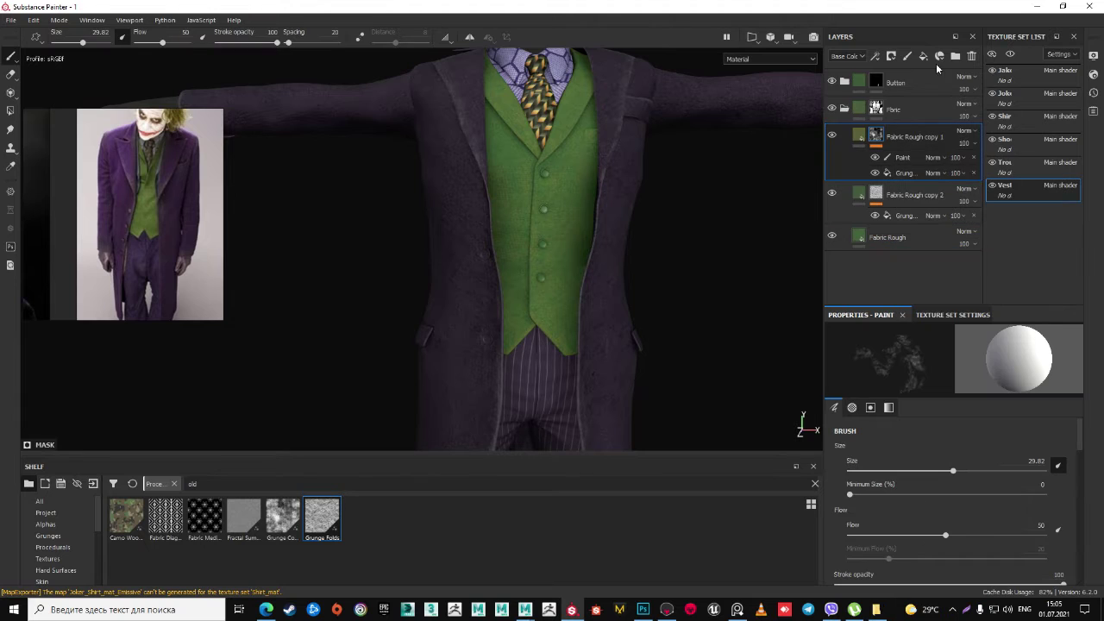
click(859, 195)
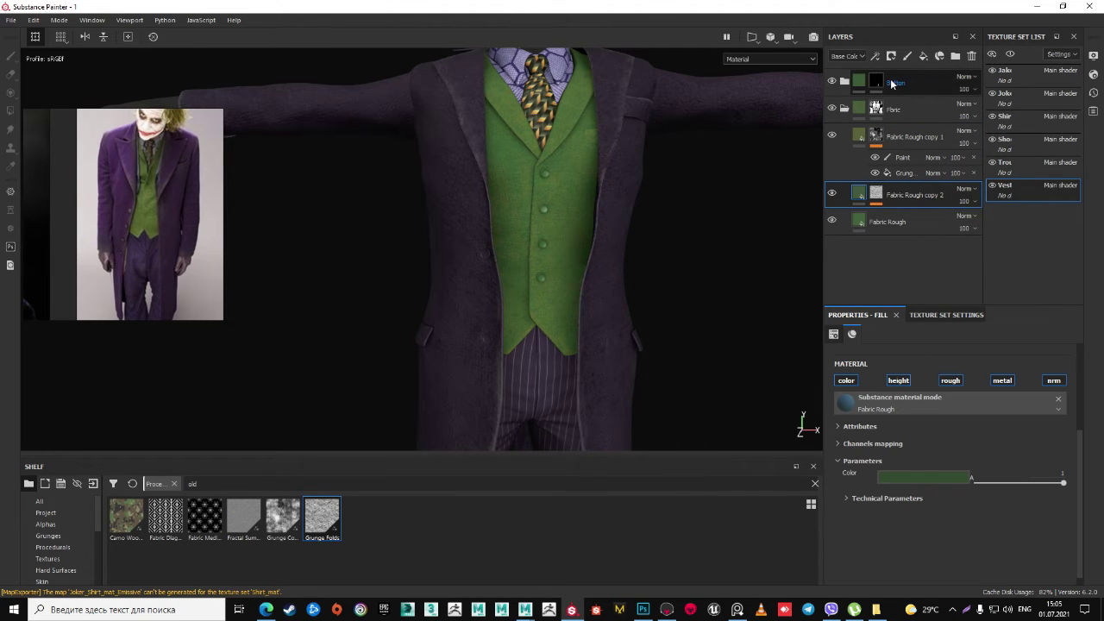
scroll(595, 217, up, 3)
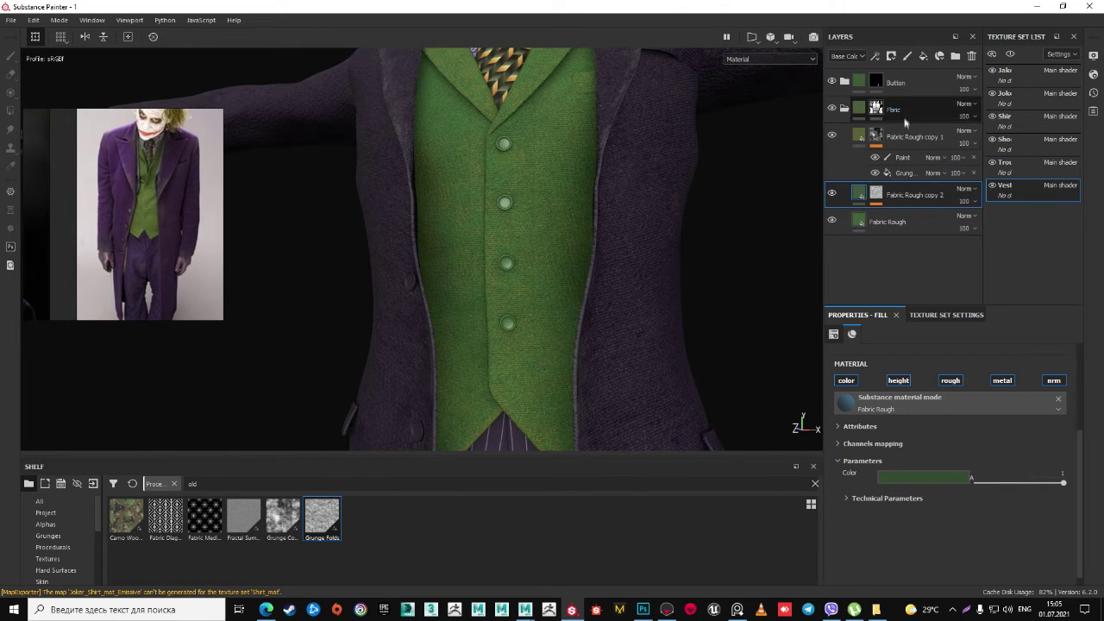
click(913, 131)
alt+drag(665, 222, 574, 185)
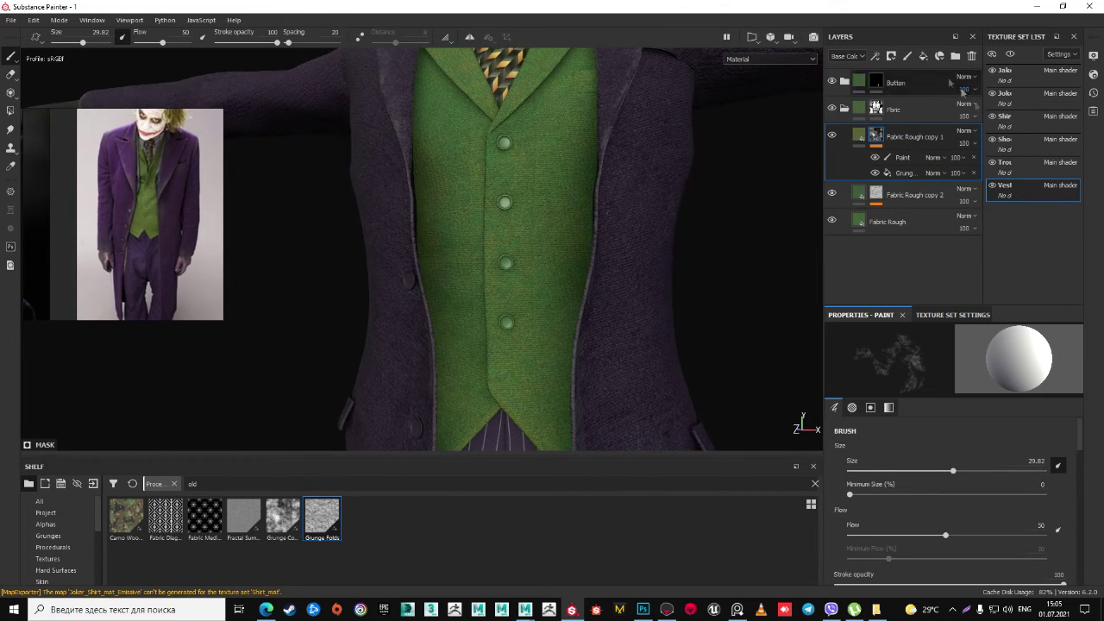
click(923, 57)
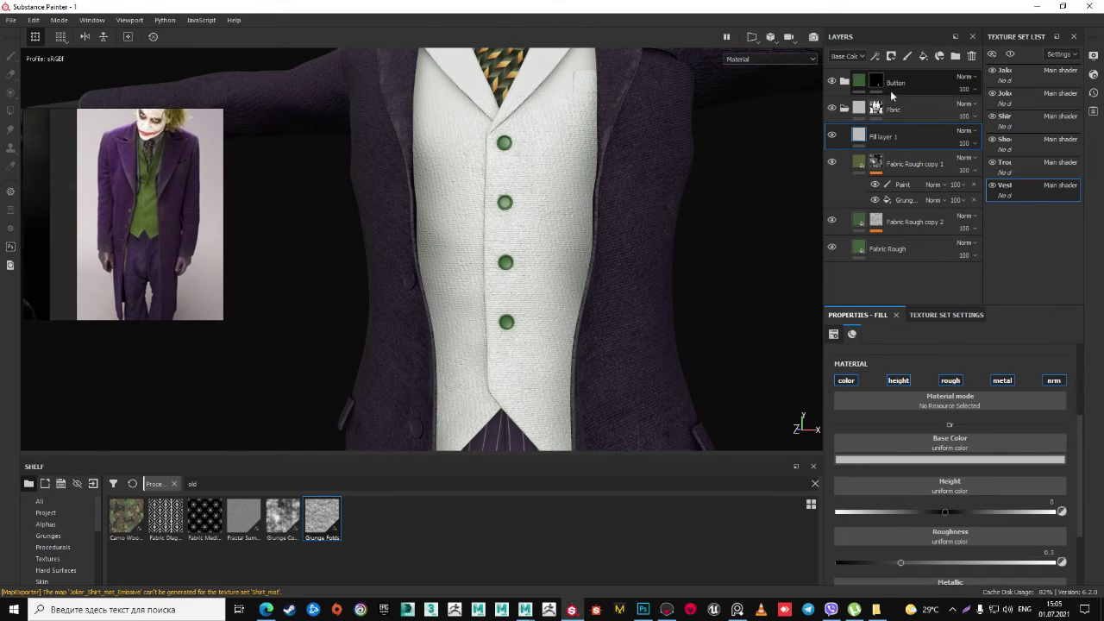
double_click(902, 81)
right_click(878, 137)
click(918, 162)
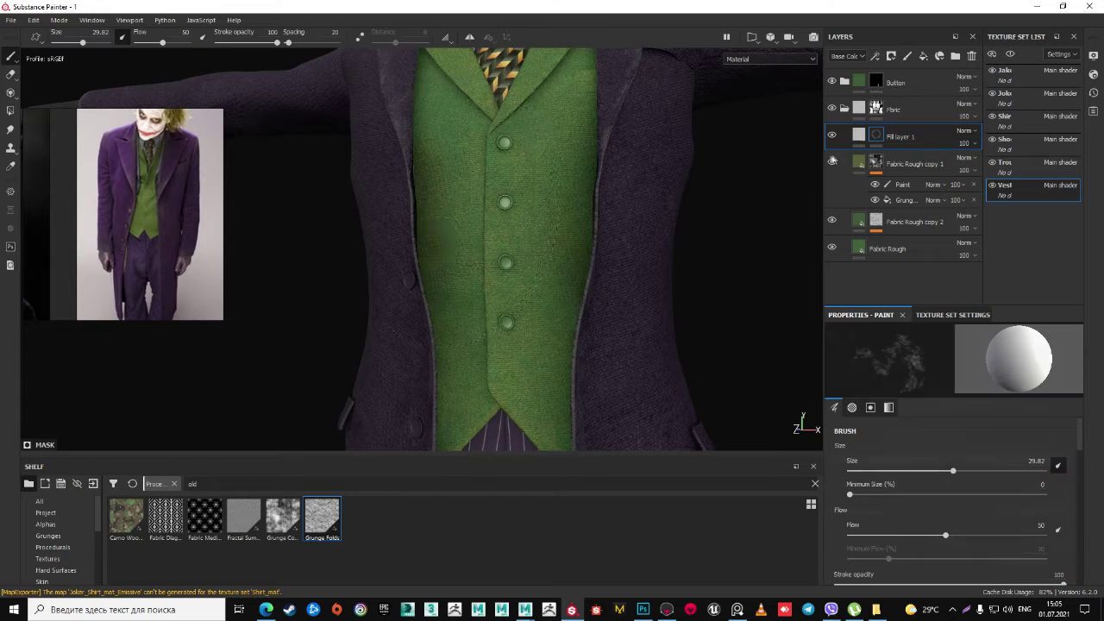
key(ctrl+z)
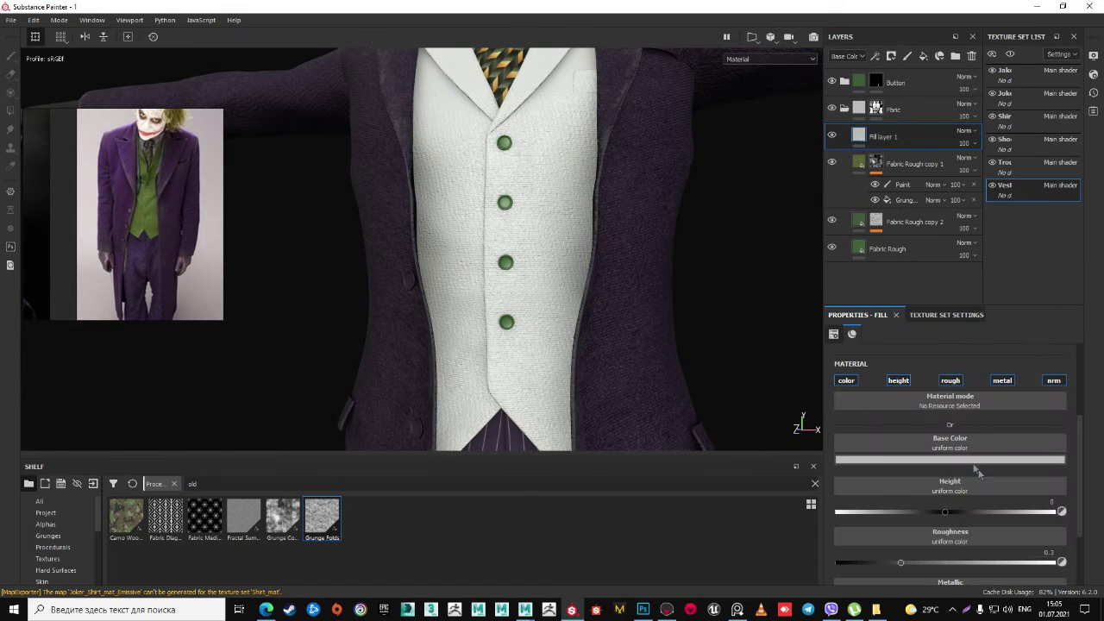
- Give Fill layer 1 a grey base colour with roughness and height channels enabled
click(975, 460)
drag(1089, 516, 1089, 530)
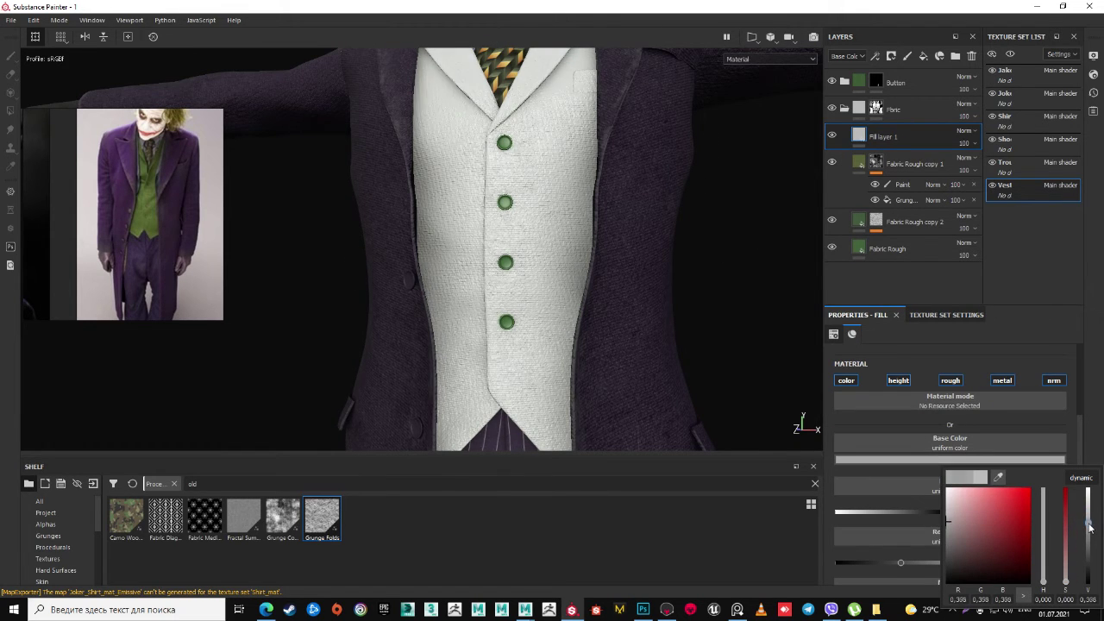
click(920, 398)
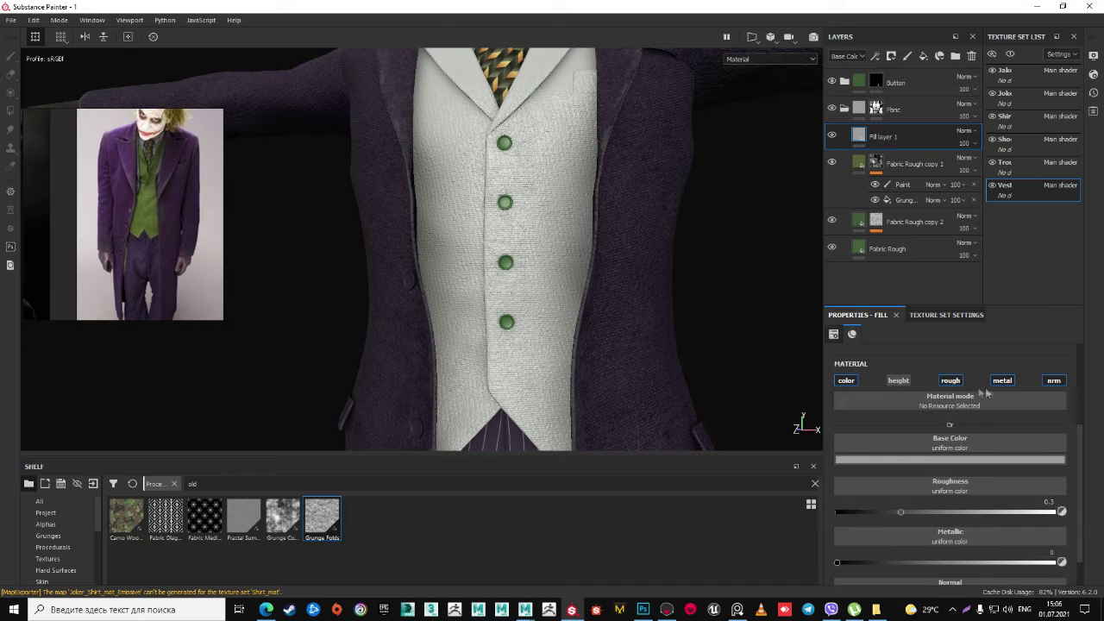
click(950, 380)
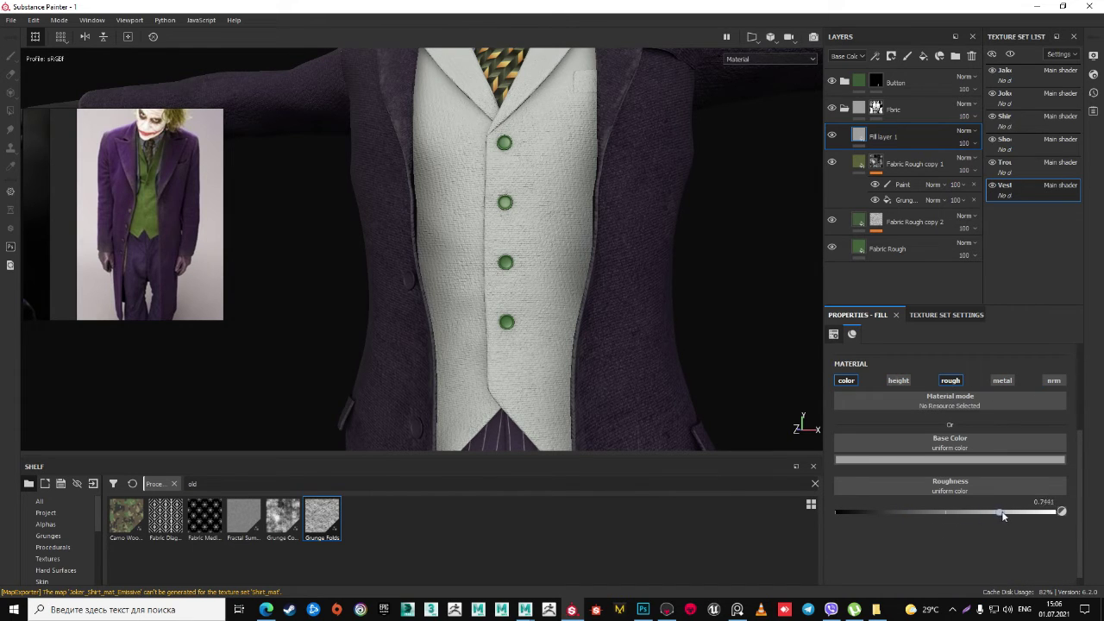
click(898, 381)
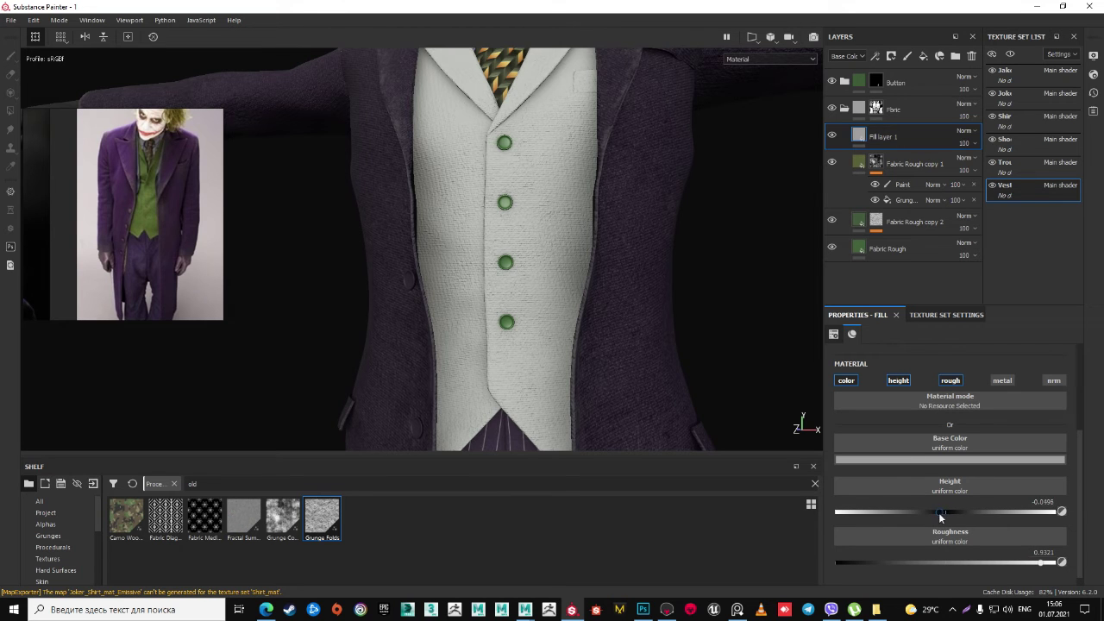
- Add a black mask to Fill layer 1 and shrink the brush to 10.24
right_click(875, 135)
click(914, 147)
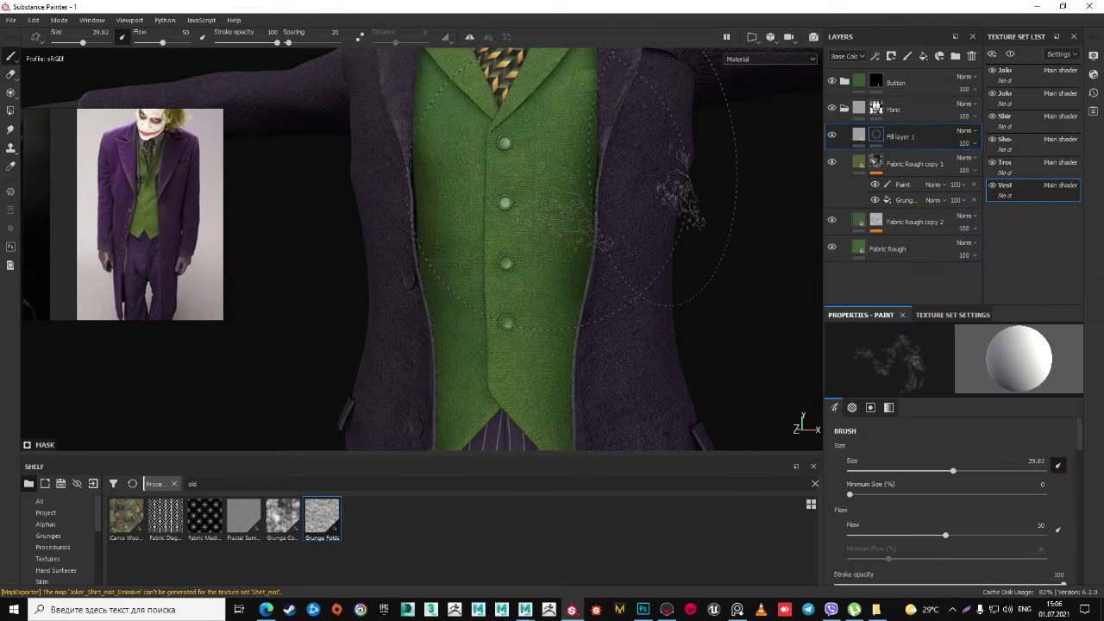
scroll(551, 187, up, 3)
ctrl+right_drag(586, 173, 535, 146)
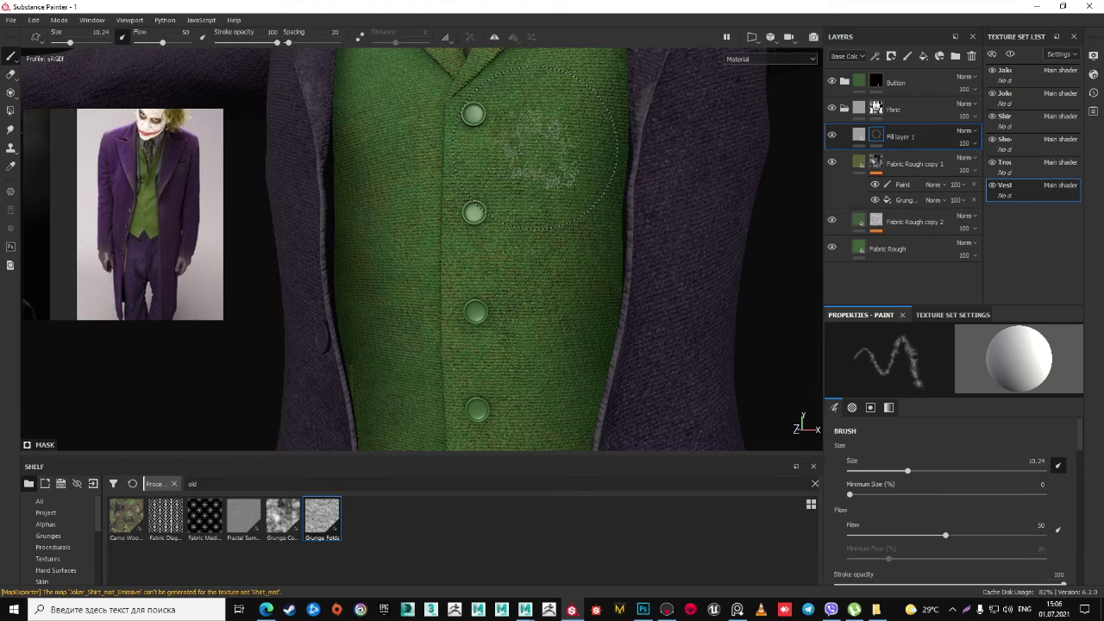
- Paint a test worn patch on the upper chest through Fill layer 1's mask
drag(535, 147, 570, 216)
scroll(713, 334, up, 2)
middle_drag(713, 334, 744, 366)
click(858, 135)
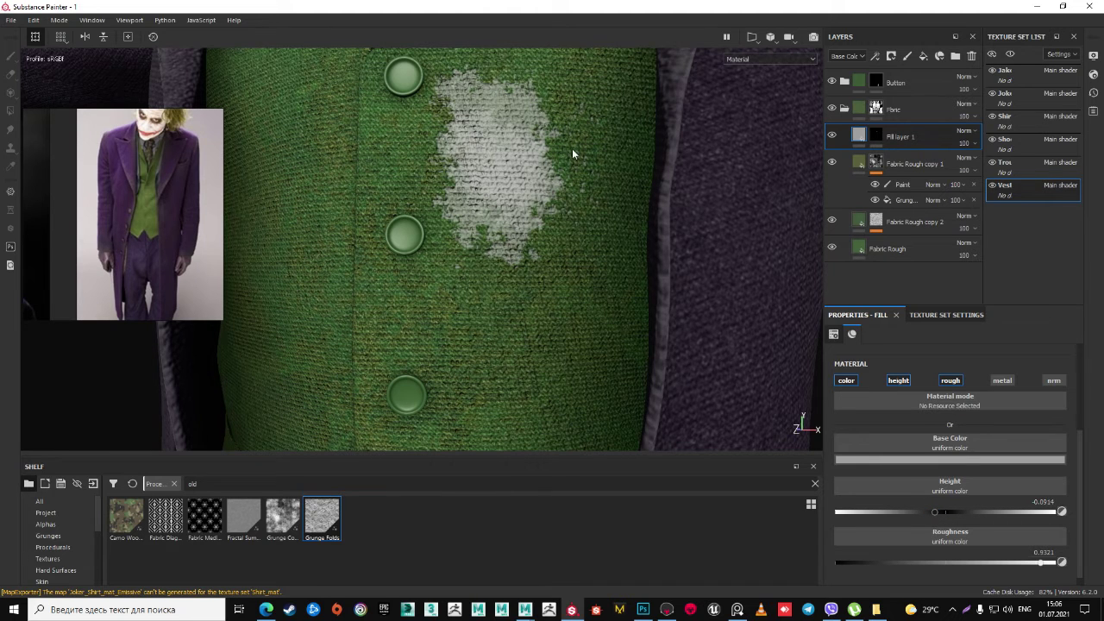
right_click(876, 136)
click(915, 250)
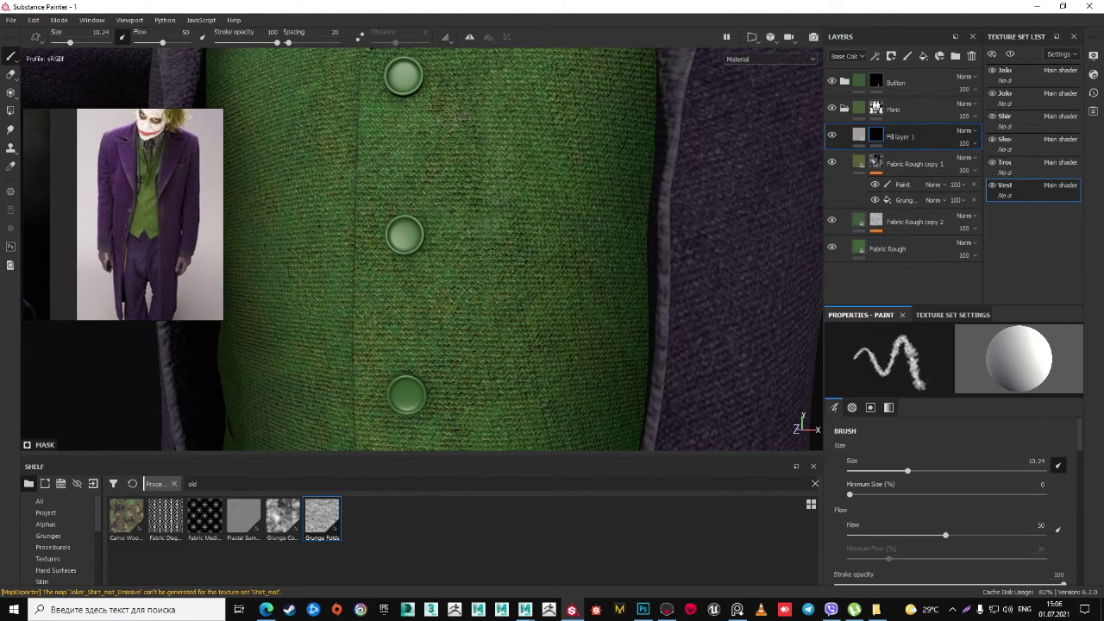
- Paint a worn patch on the upper chest and make Fill layer 1 dark olive green (RGB ~0.112, 0.134, 0.075)
drag(466, 138, 500, 181)
click(858, 136)
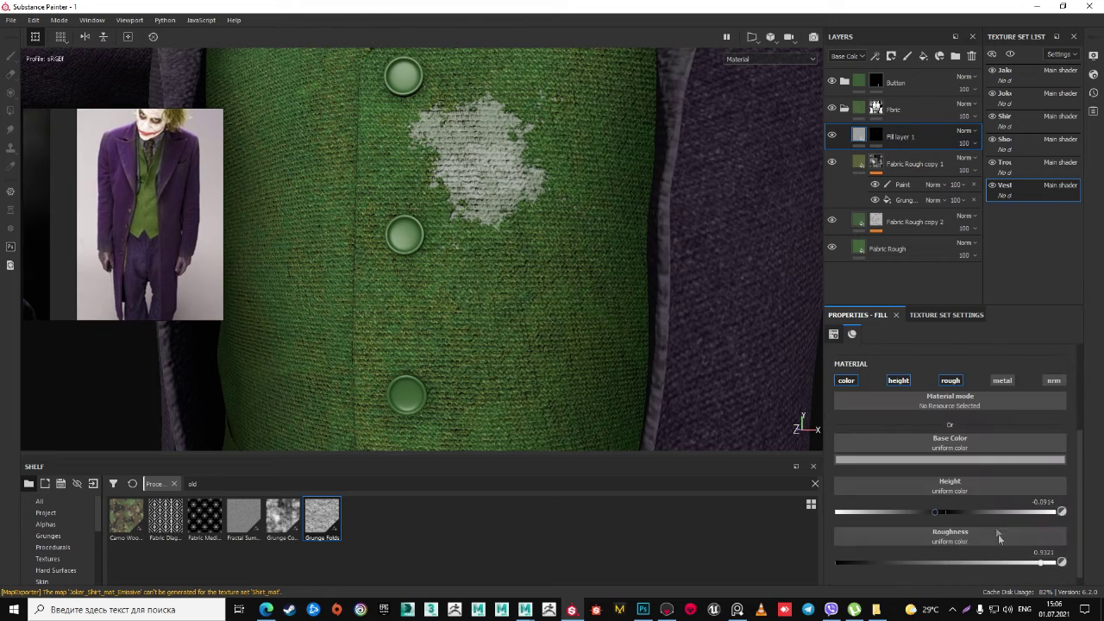
click(969, 460)
click(1089, 537)
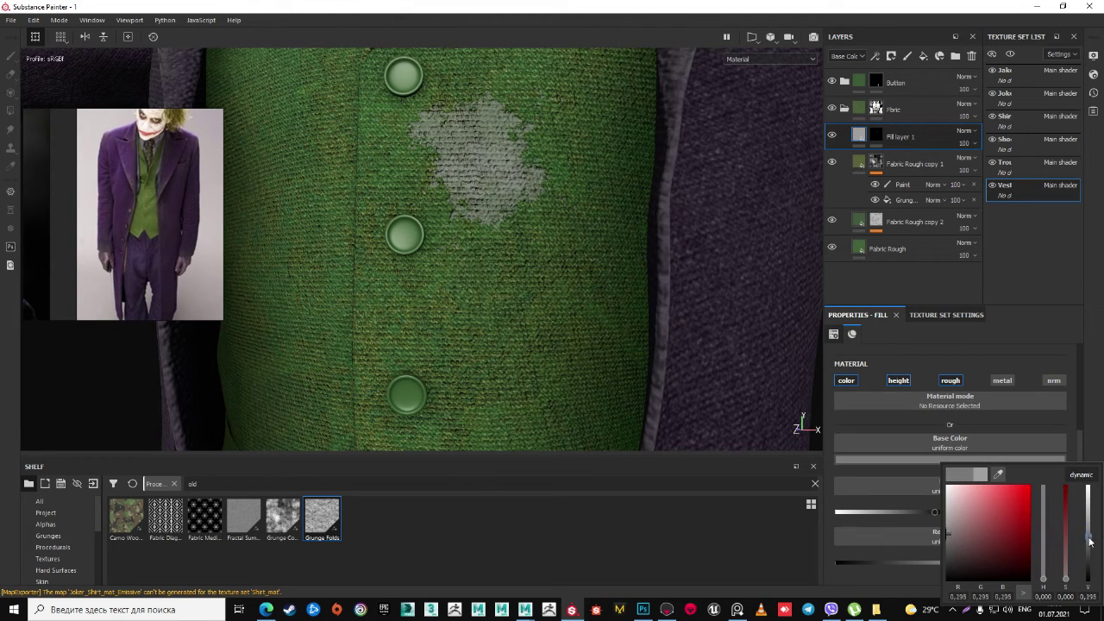
drag(1088, 541, 1089, 546)
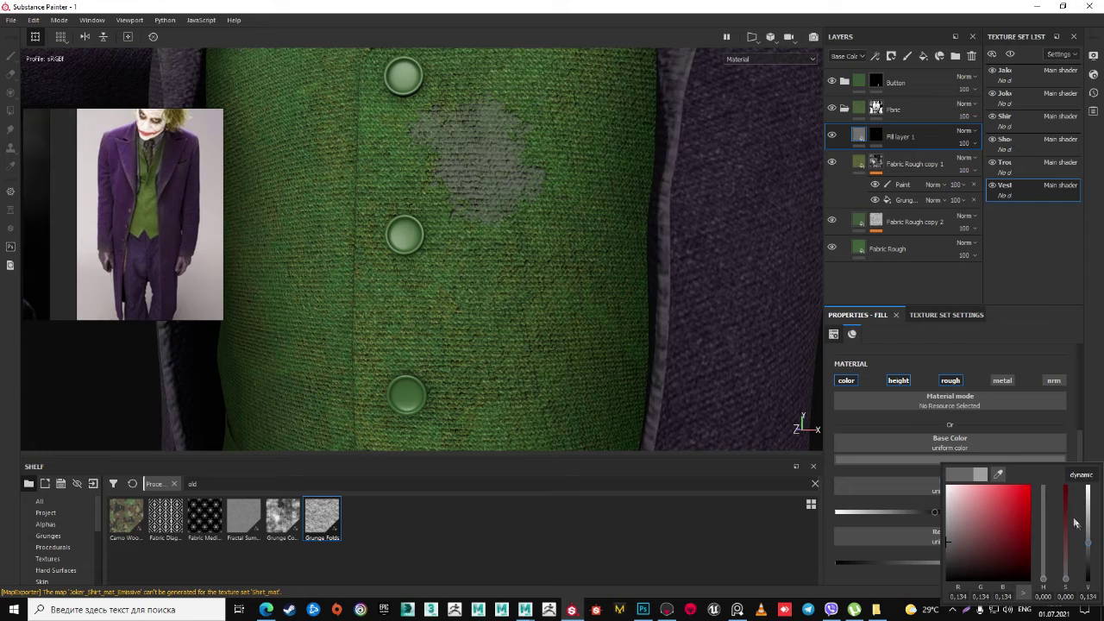
drag(1046, 581, 1047, 563)
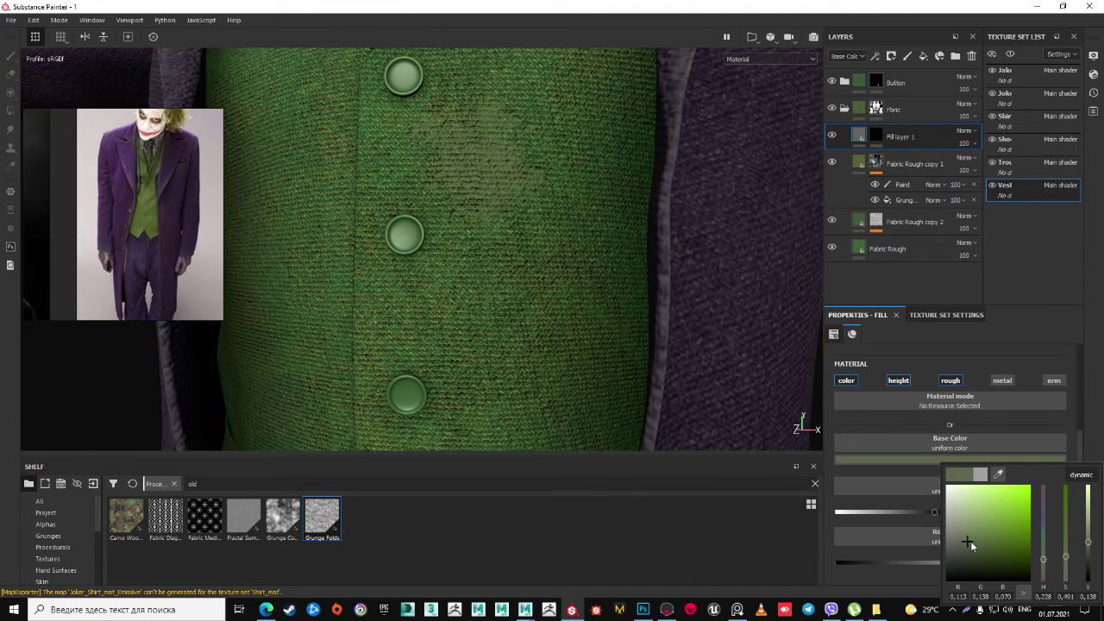
drag(975, 543, 976, 547)
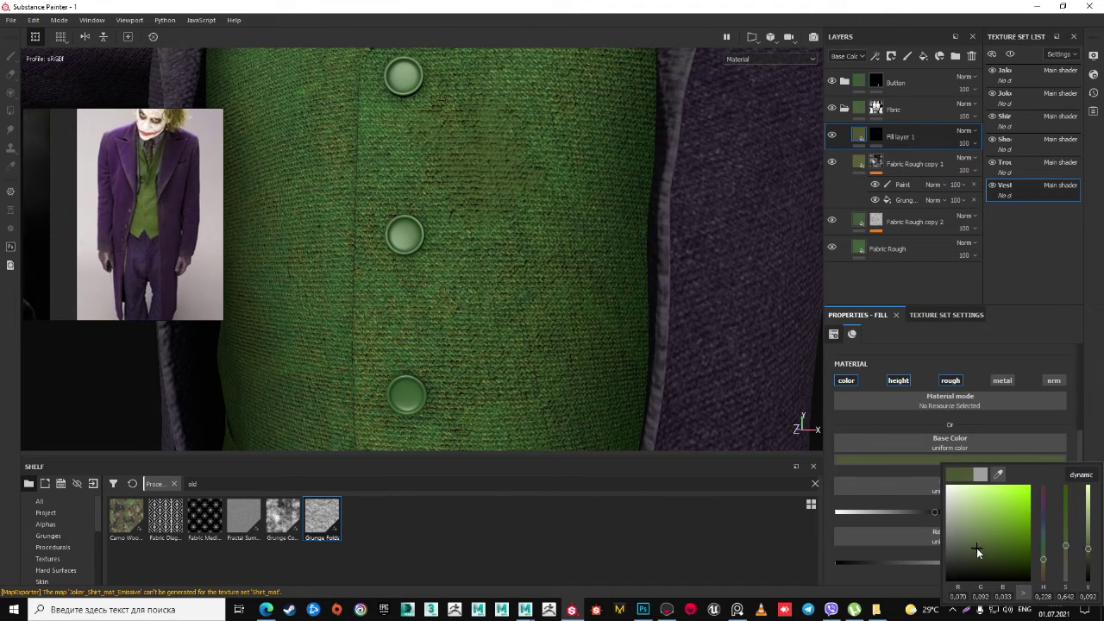
drag(977, 548, 976, 542)
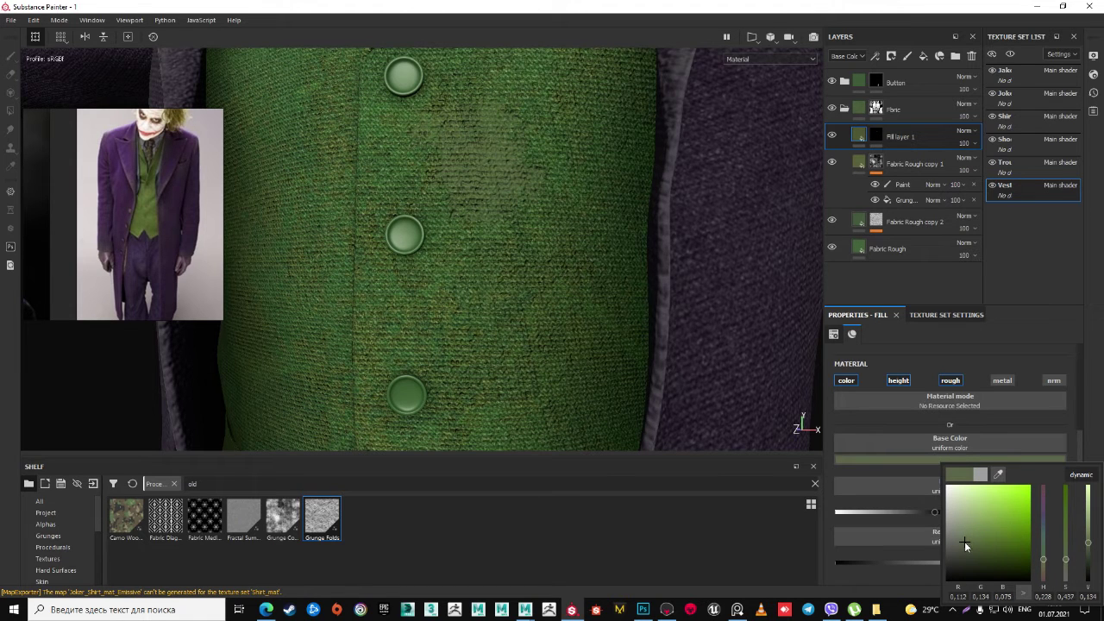
scroll(547, 186, down, 2)
scroll(556, 180, down, 3)
scroll(564, 176, down, 2)
right_click(879, 145)
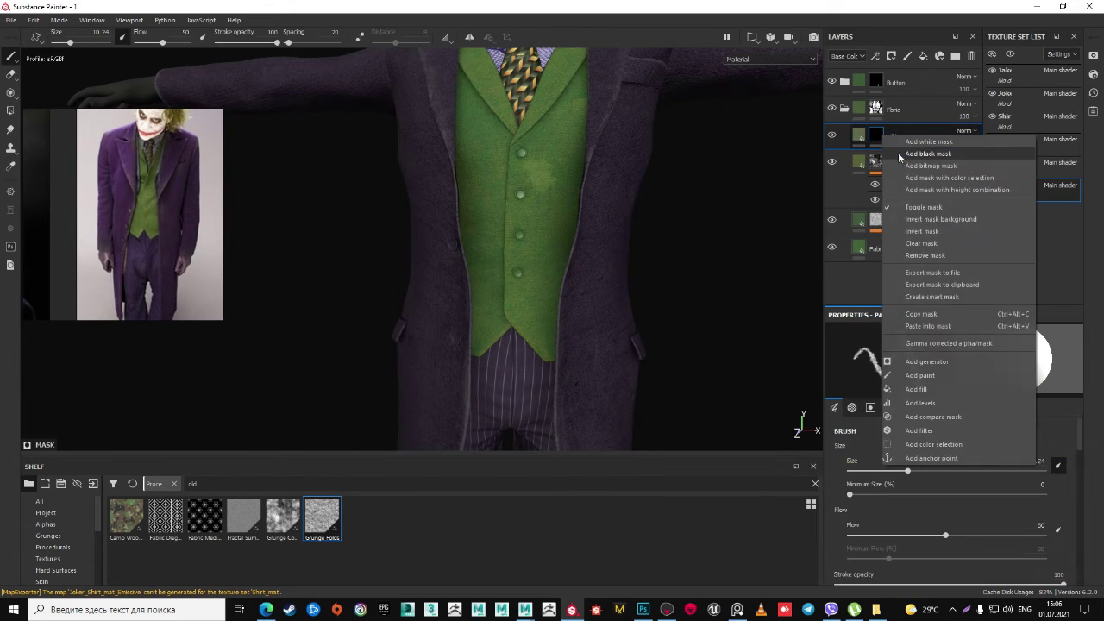
click(898, 153)
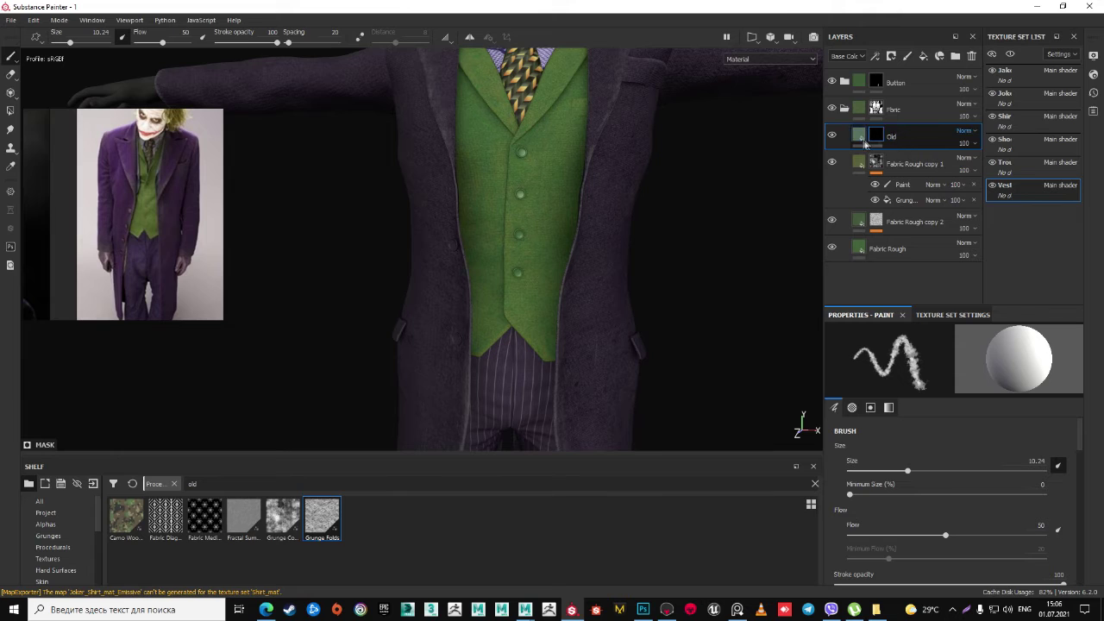
scroll(527, 107, up, 5)
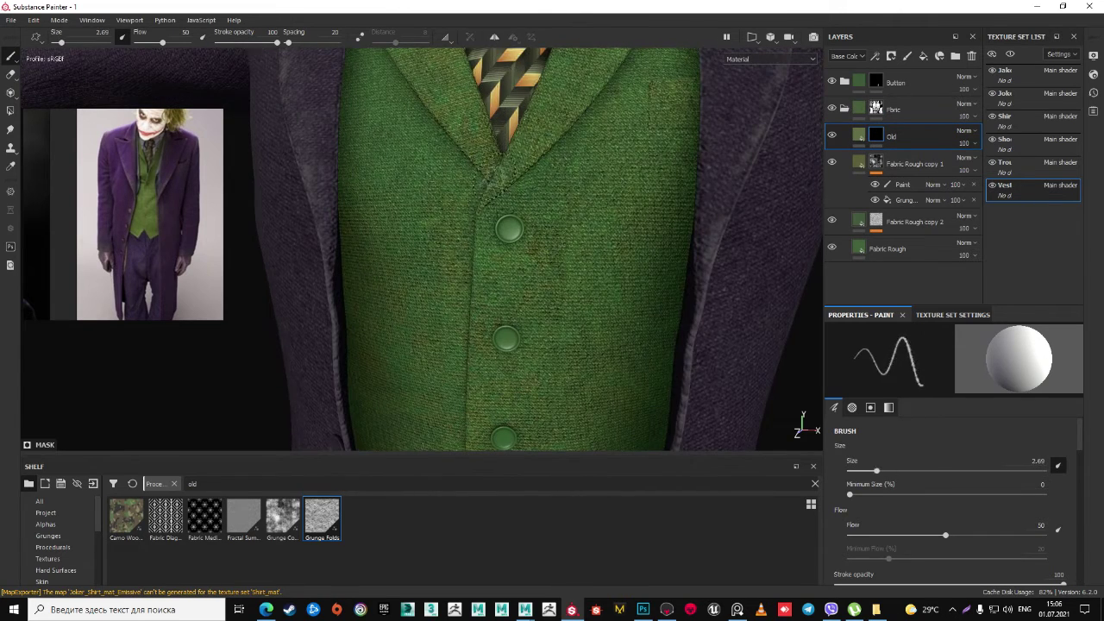
scroll(471, 222, up, 3)
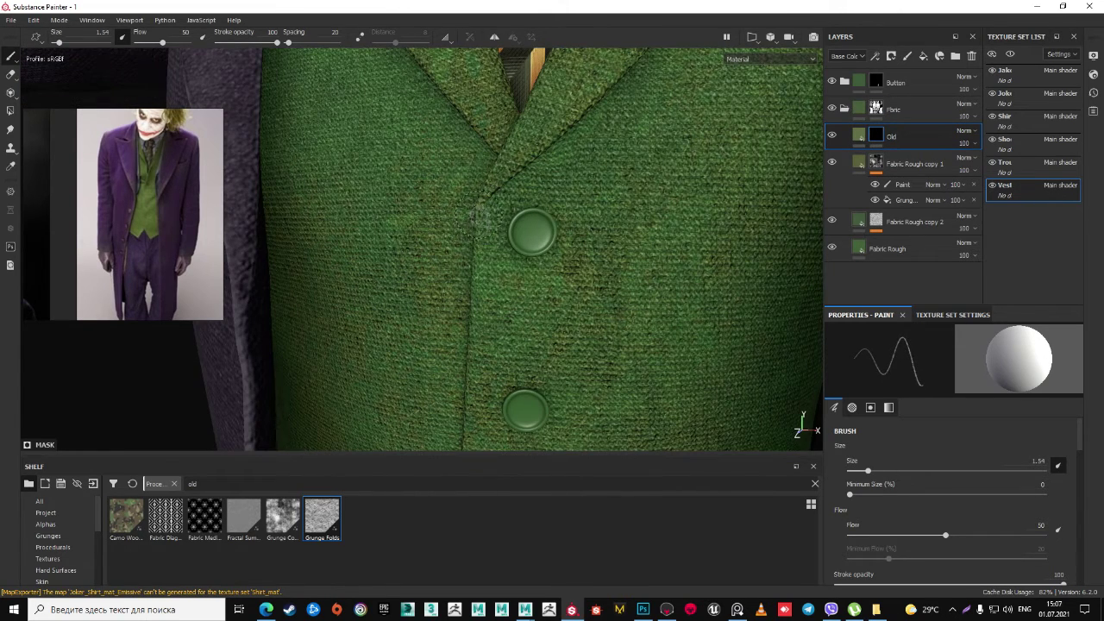
alt+drag(474, 293, 501, 215)
alt+drag(524, 275, 528, 199)
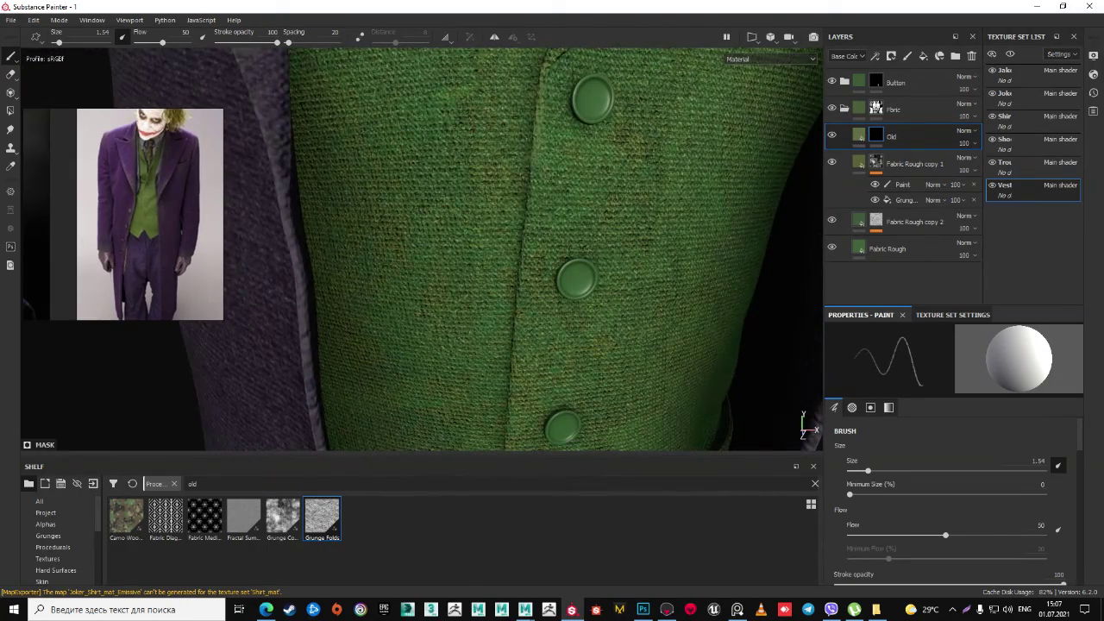
mouse_move(518, 308)
alt+mouse_down()
mouse_move(561, 302)
mouse_move(483, 293)
alt+mouse_up()
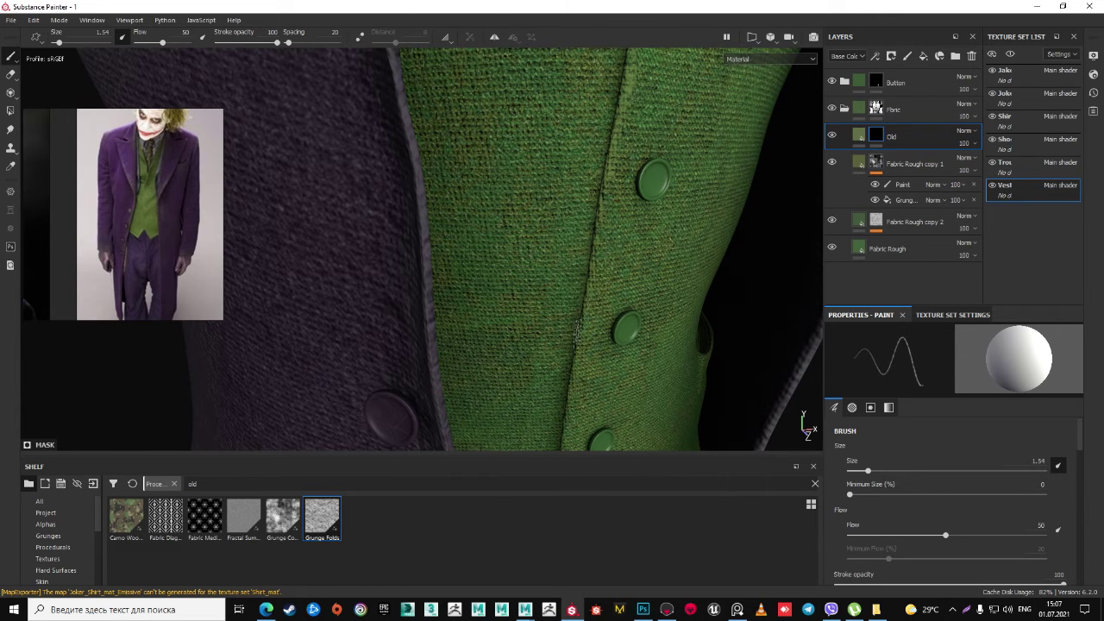
alt+drag(576, 332, 605, 208)
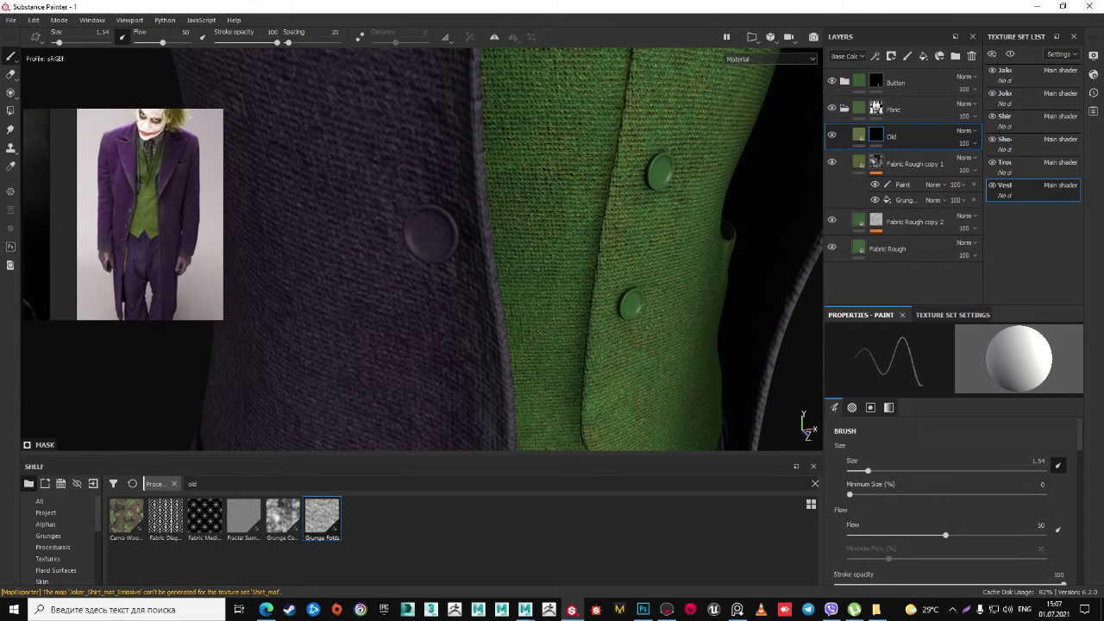
alt+drag(595, 365, 604, 202)
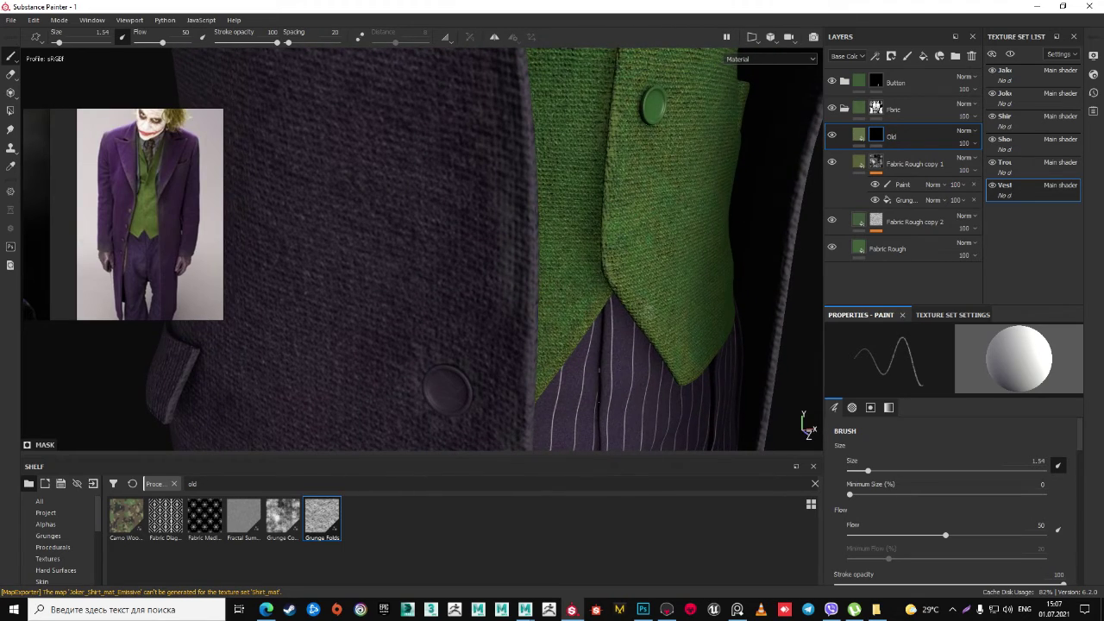
alt+drag(604, 259, 680, 294)
scroll(681, 293, up, 3)
scroll(680, 293, up, 3)
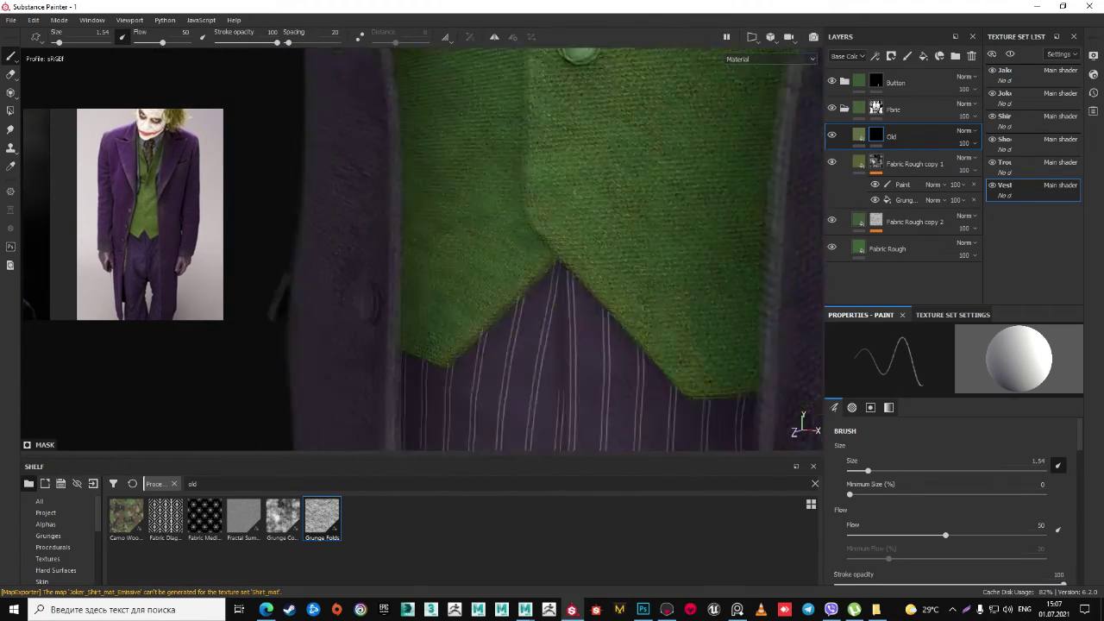
scroll(681, 293, down, 2)
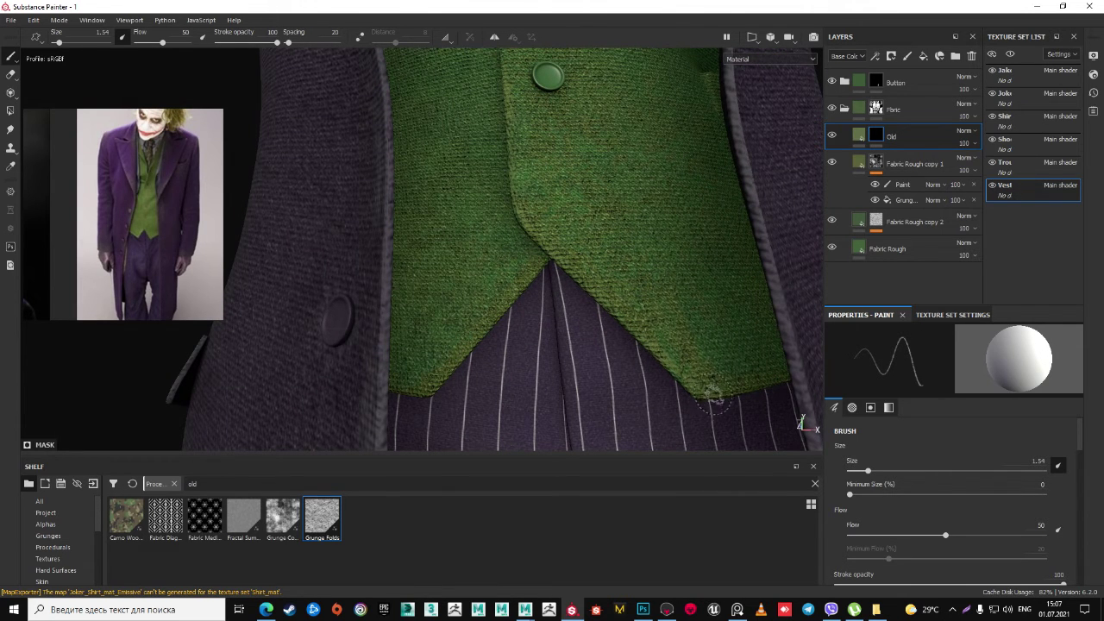
scroll(772, 395, down, 2)
scroll(772, 395, down, 2)
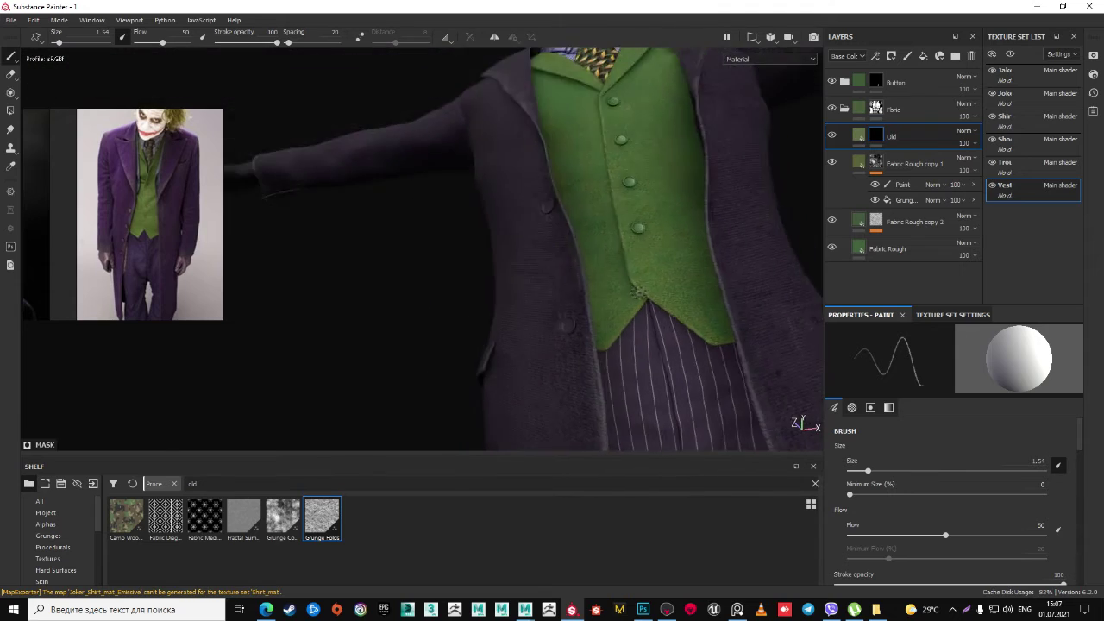
scroll(623, 288, up, 3)
scroll(623, 288, up, 2)
alt+drag(623, 289, 685, 227)
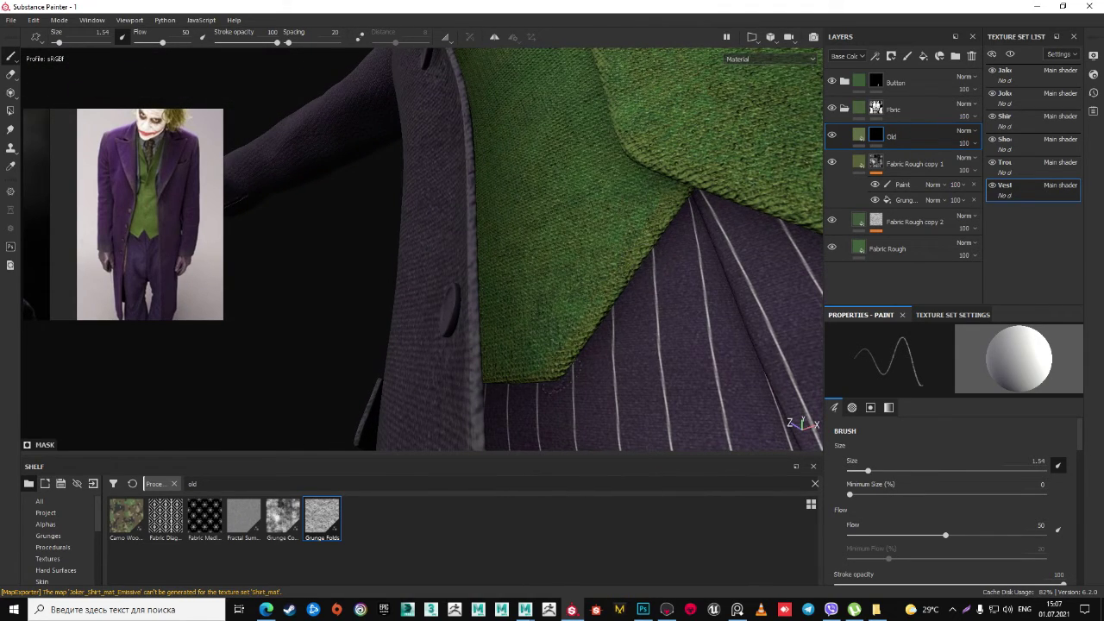
alt+drag(501, 390, 777, 259)
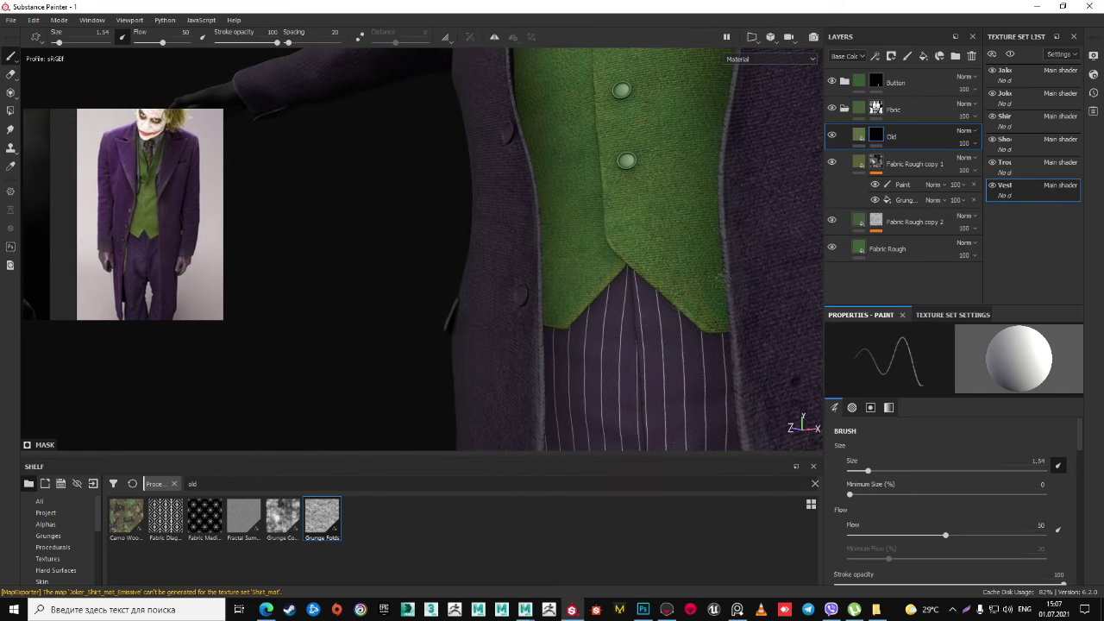
- Copy the Old layer and paste it above Fabric Rough copy 2
right_click(898, 136)
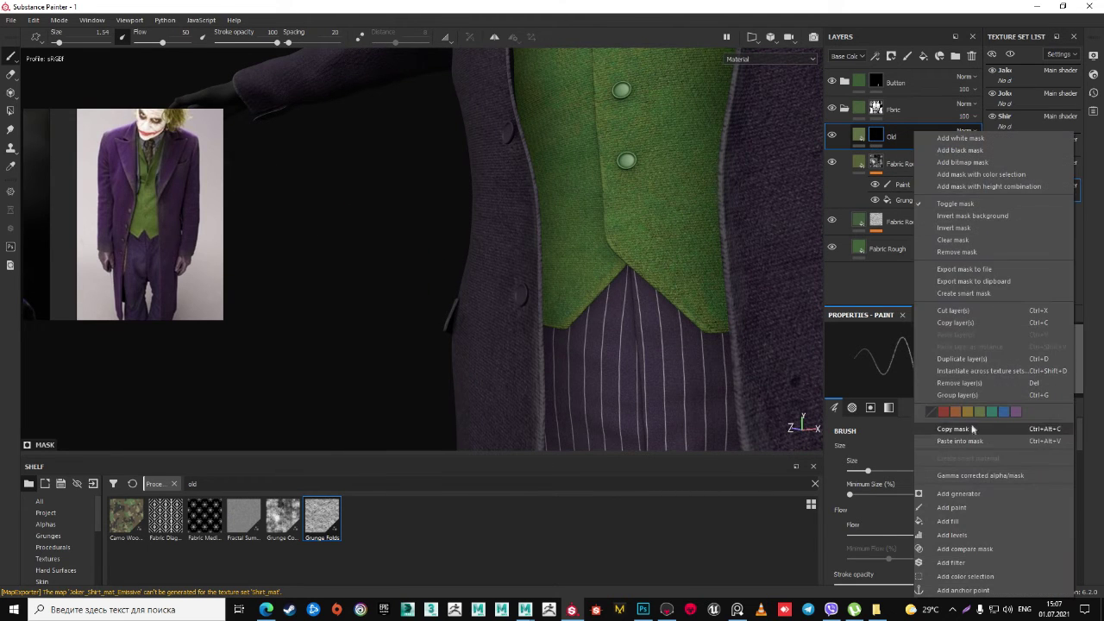
right_click(895, 170)
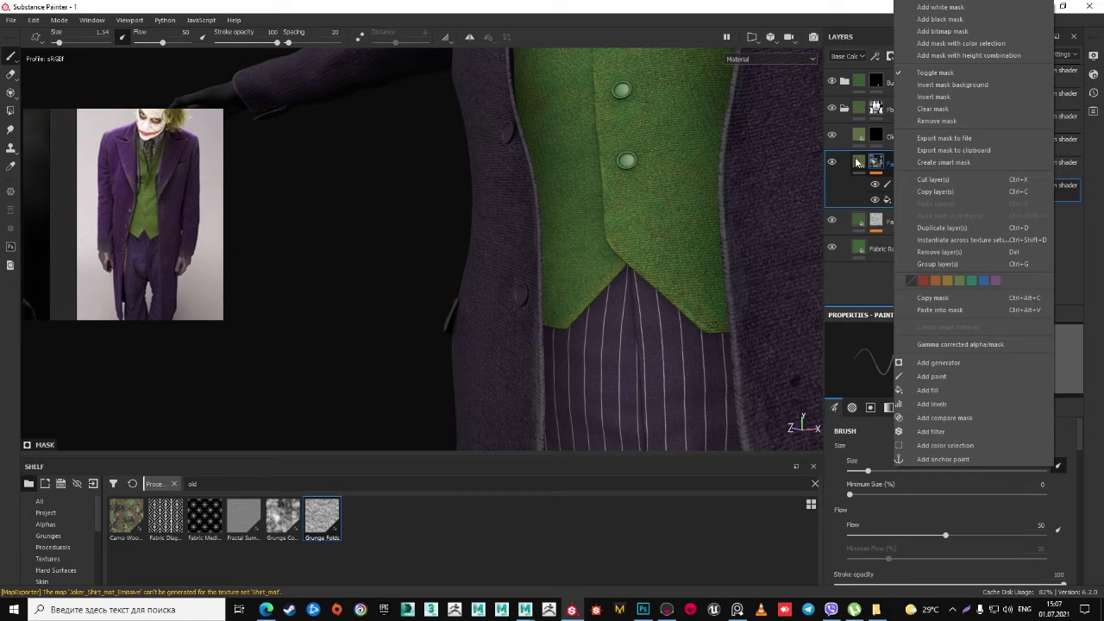
right_click(858, 132)
right_click(858, 132)
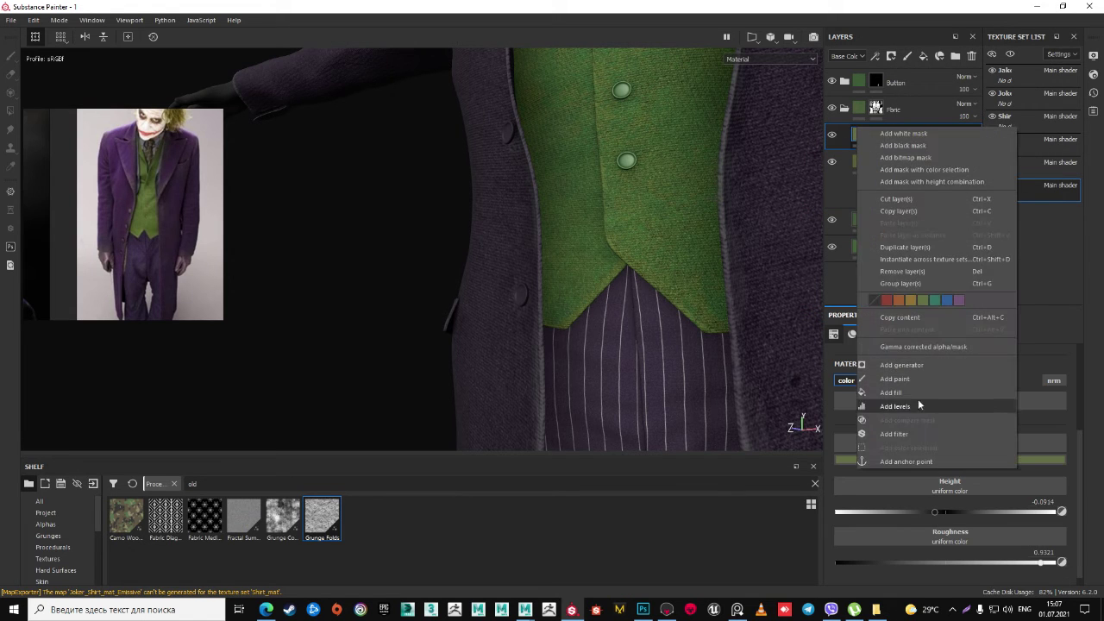
click(917, 212)
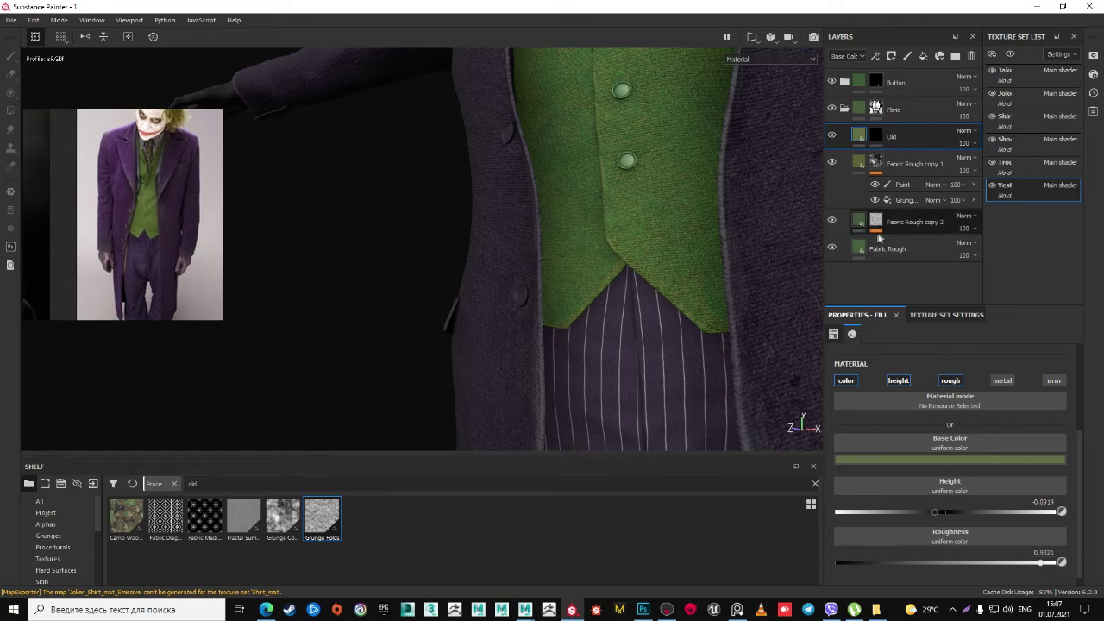
click(835, 222)
right_click(906, 222)
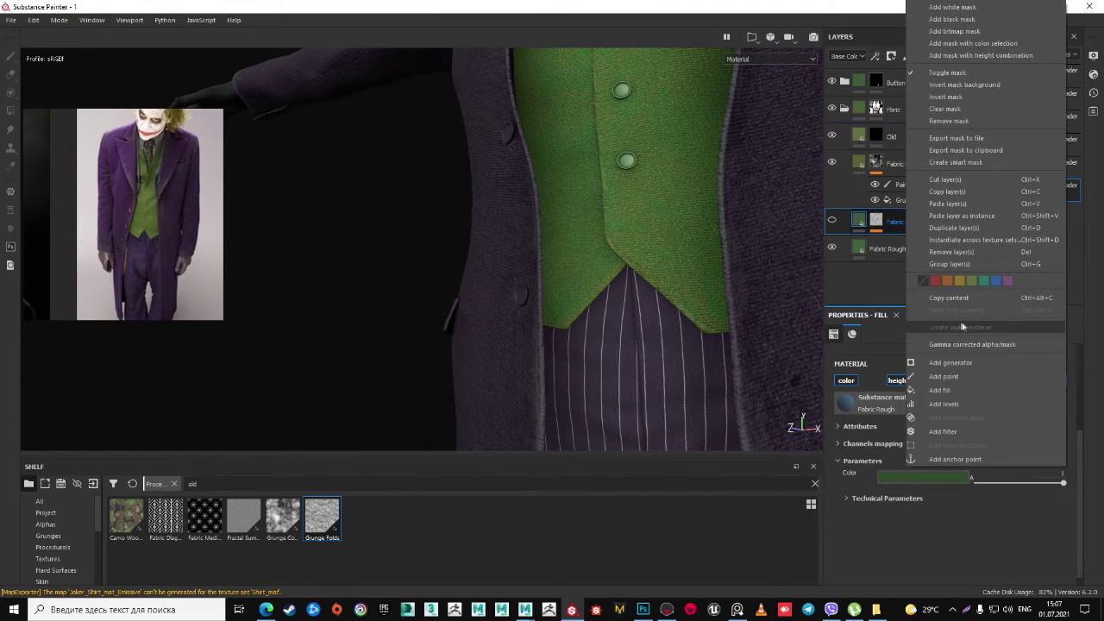
click(947, 207)
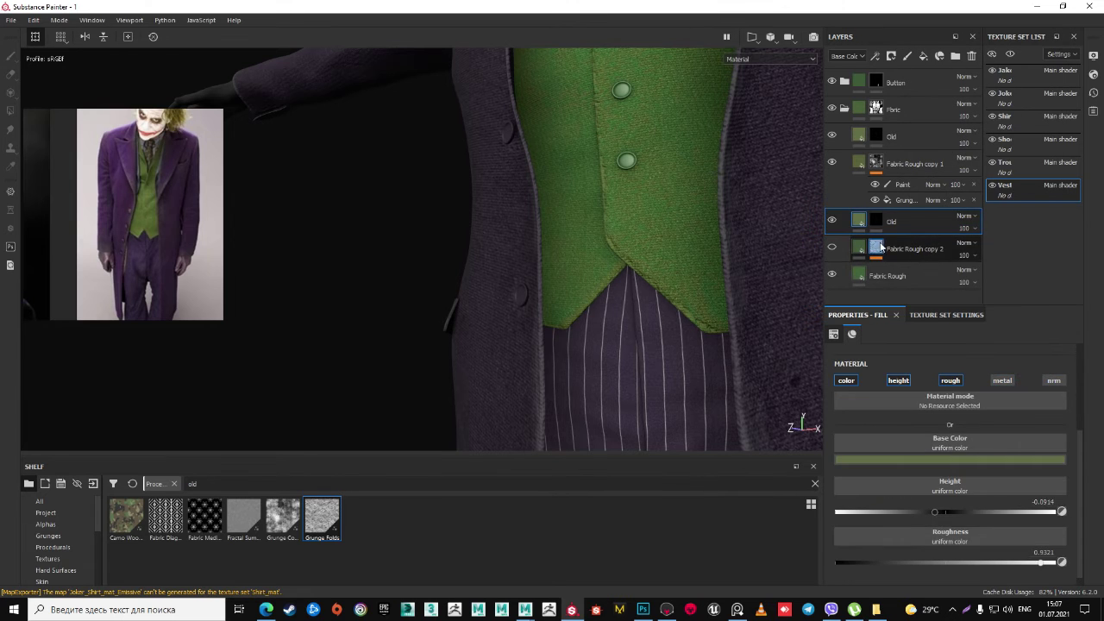
- Copy Fabric Rough copy 2's mask into the pasted Old layer's mask
right_click(880, 249)
click(929, 365)
click(877, 220)
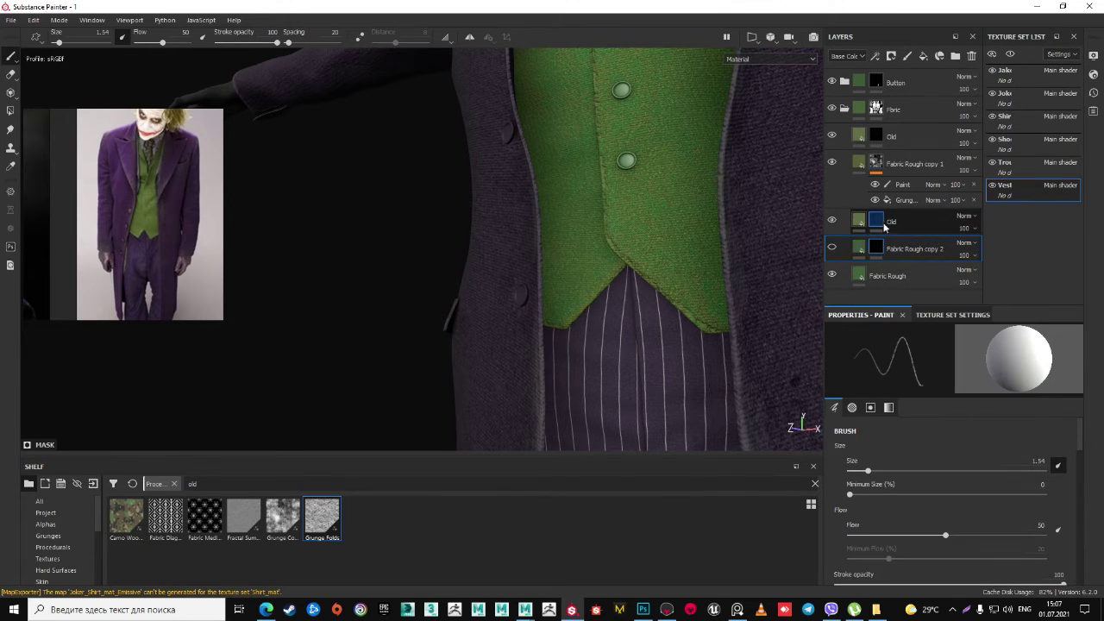
right_click(878, 220)
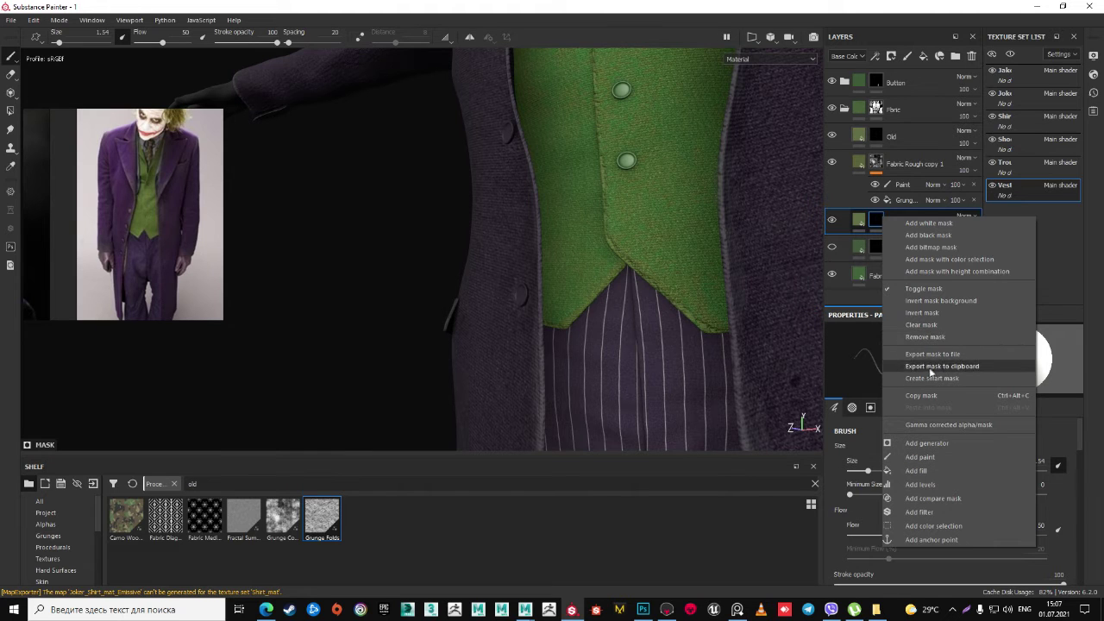
click(872, 255)
click(873, 250)
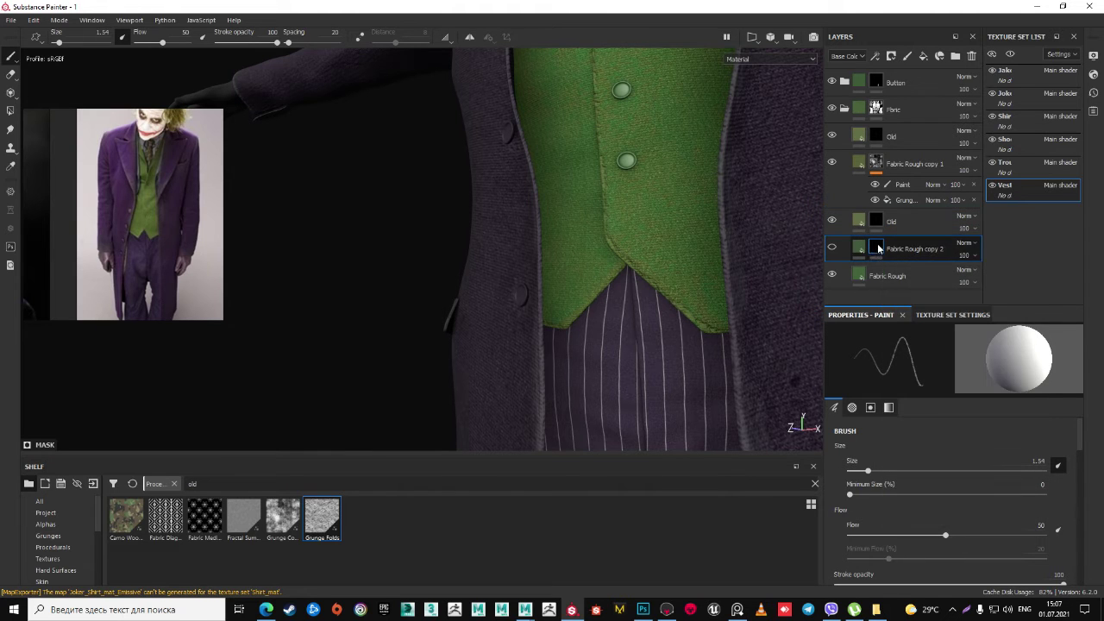
right_click(876, 245)
click(921, 425)
click(876, 221)
right_click(875, 219)
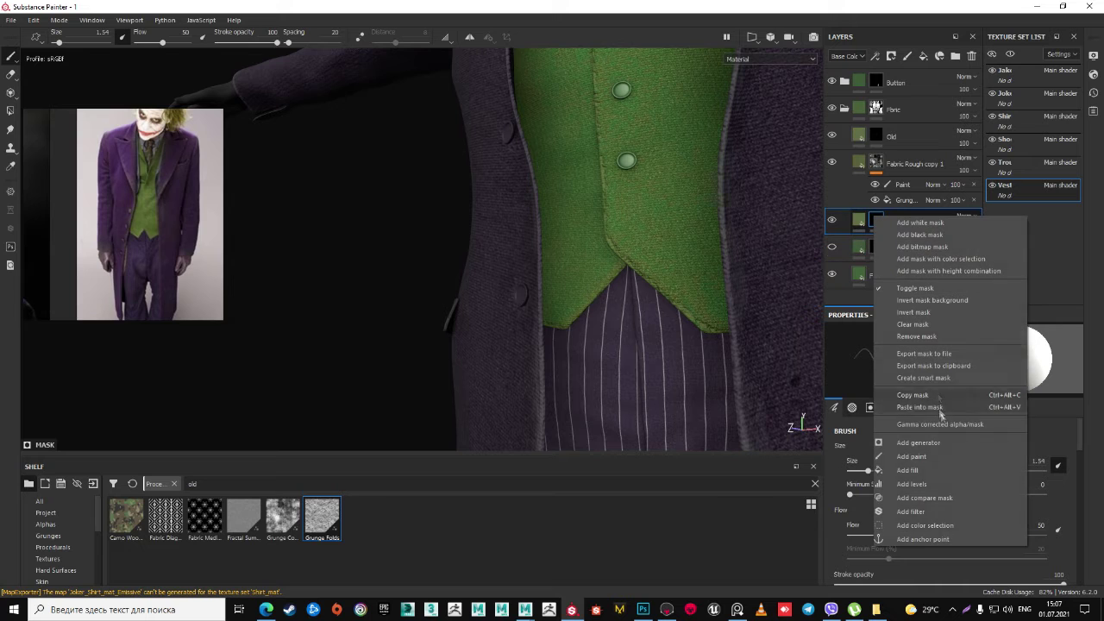
click(922, 407)
- Re-copy the grunge mask from Fabric Rough copy 2 and paste it into the new Old layer
alt+drag(707, 306, 664, 294)
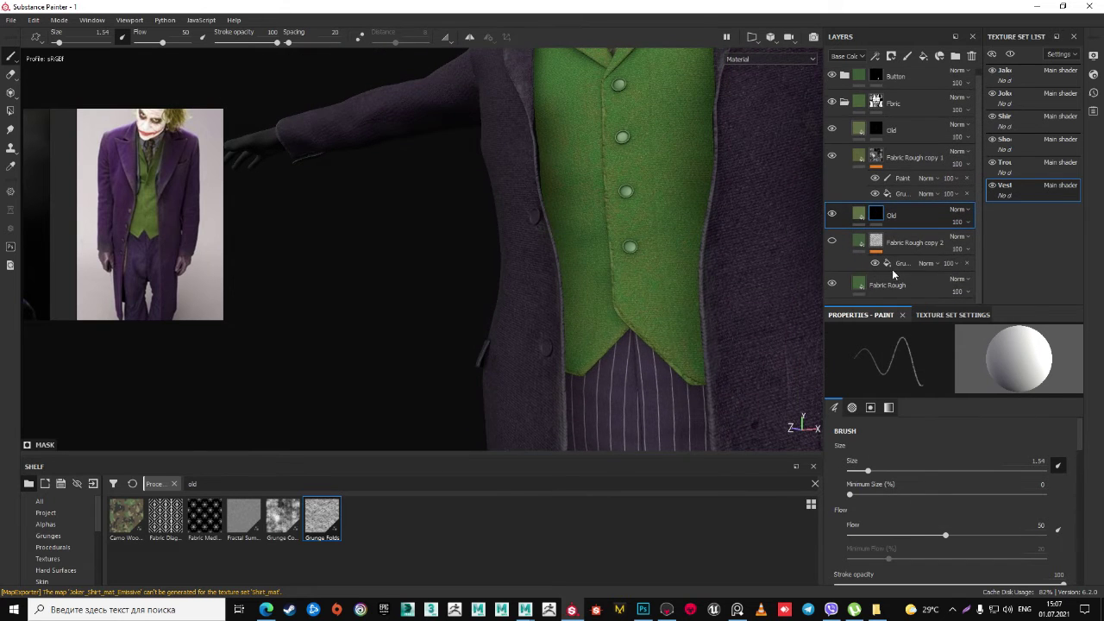
right_click(881, 247)
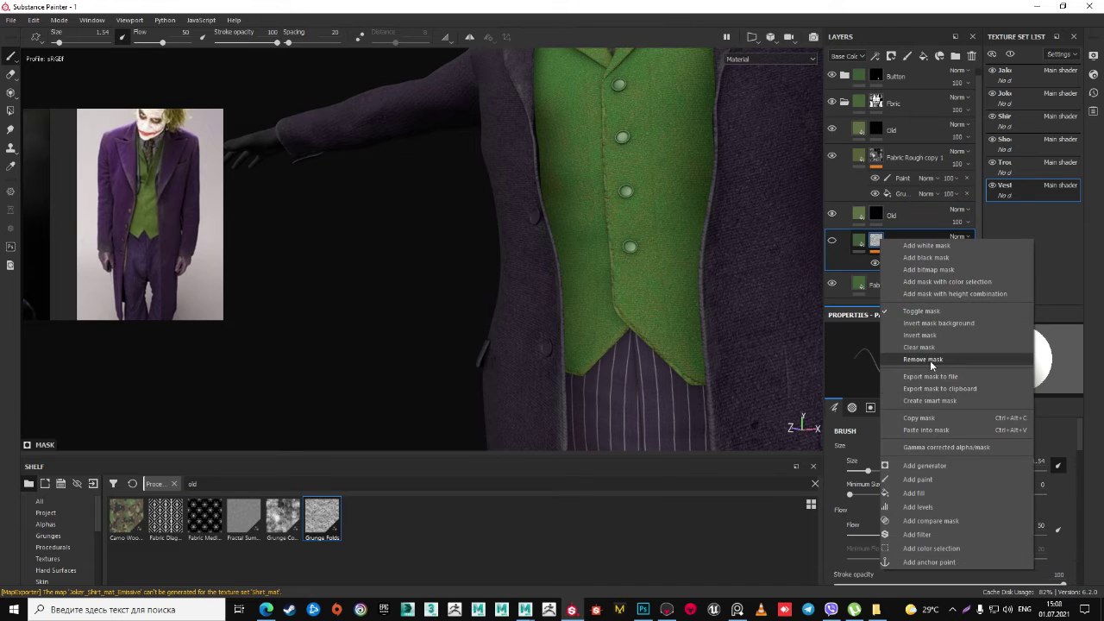
click(922, 419)
click(877, 215)
right_click(876, 213)
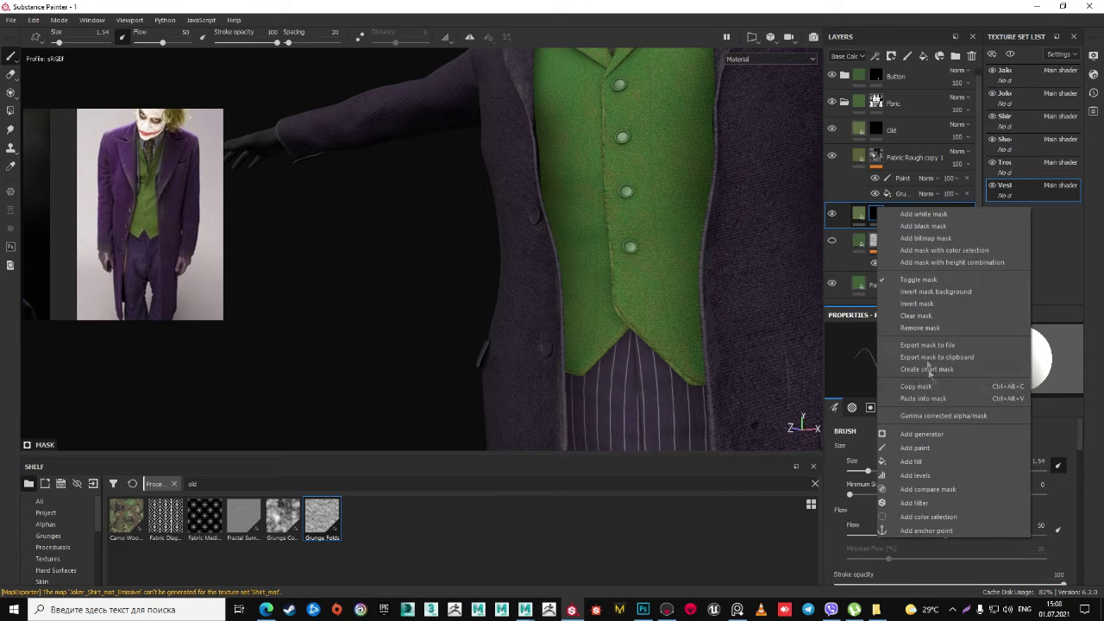
click(930, 386)
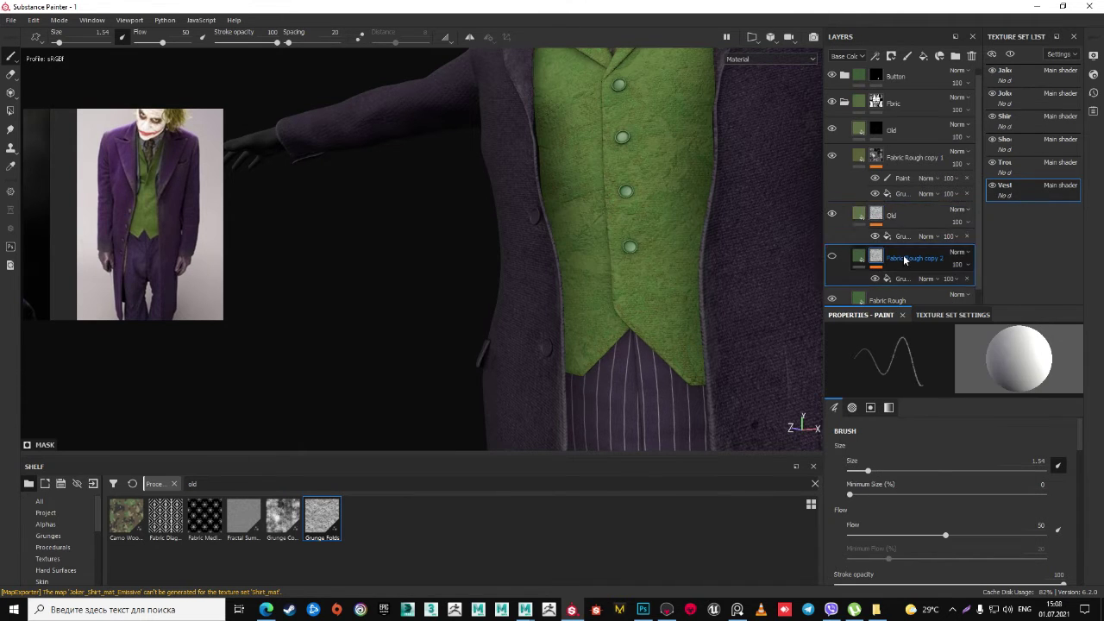
click(903, 255)
scroll(696, 230, up, 2)
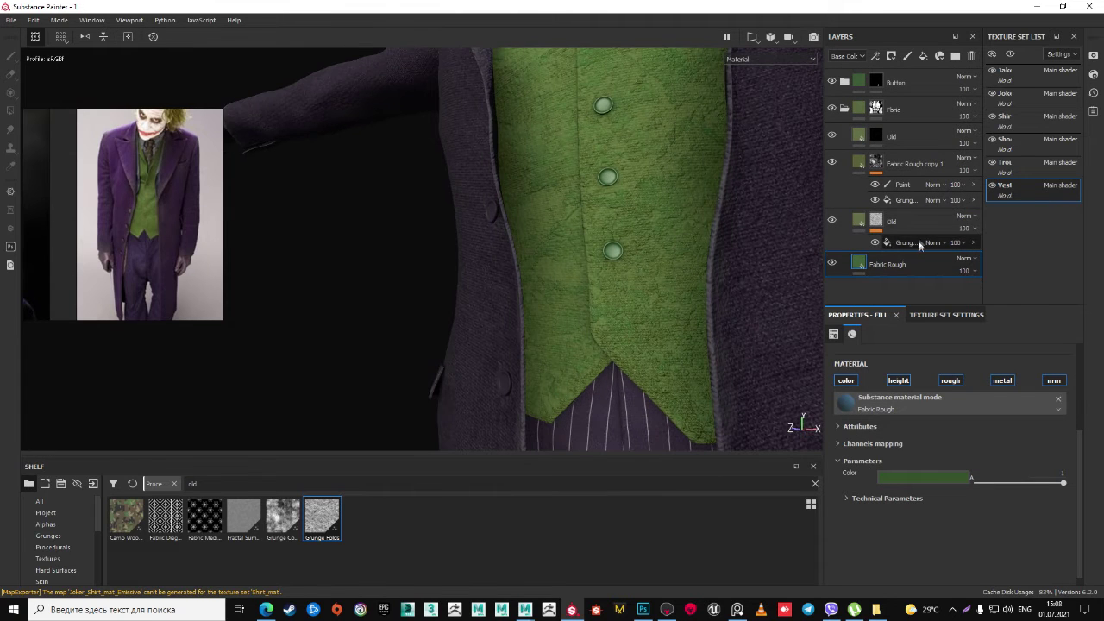
- Reset the lower Old layer's height to 0
click(859, 222)
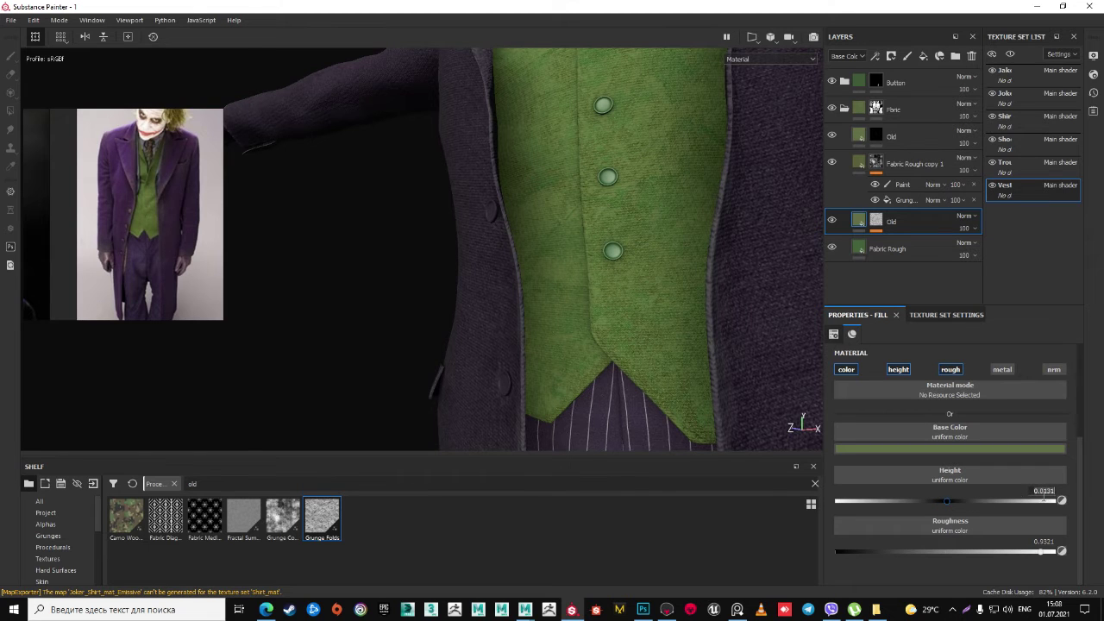
click(1058, 496)
alt+right_drag(711, 295, 671, 334)
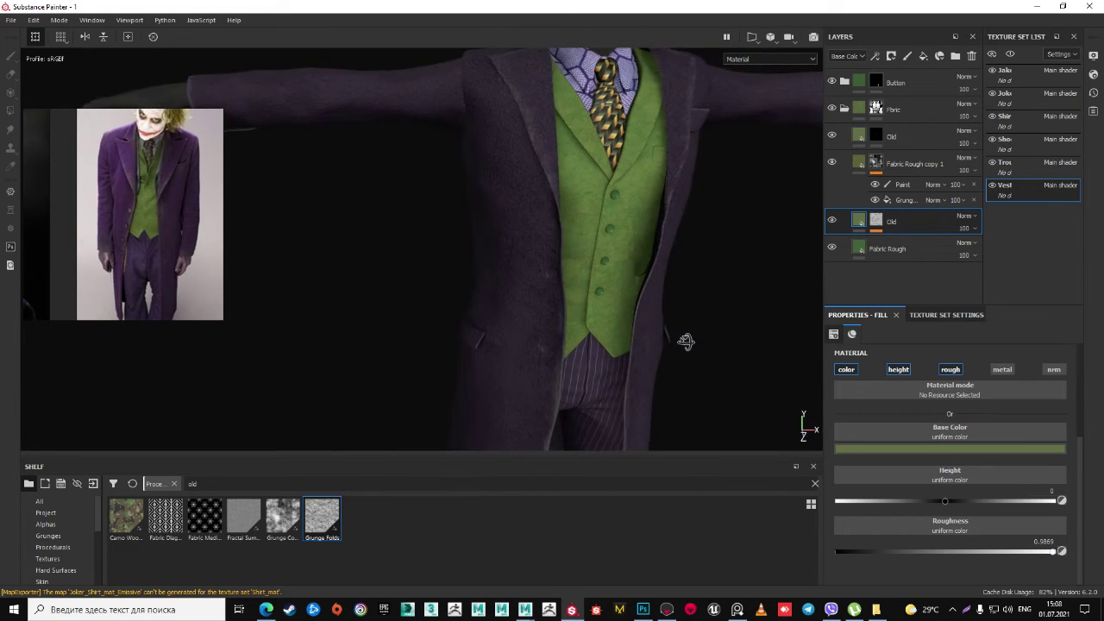
alt+drag(671, 334, 547, 316)
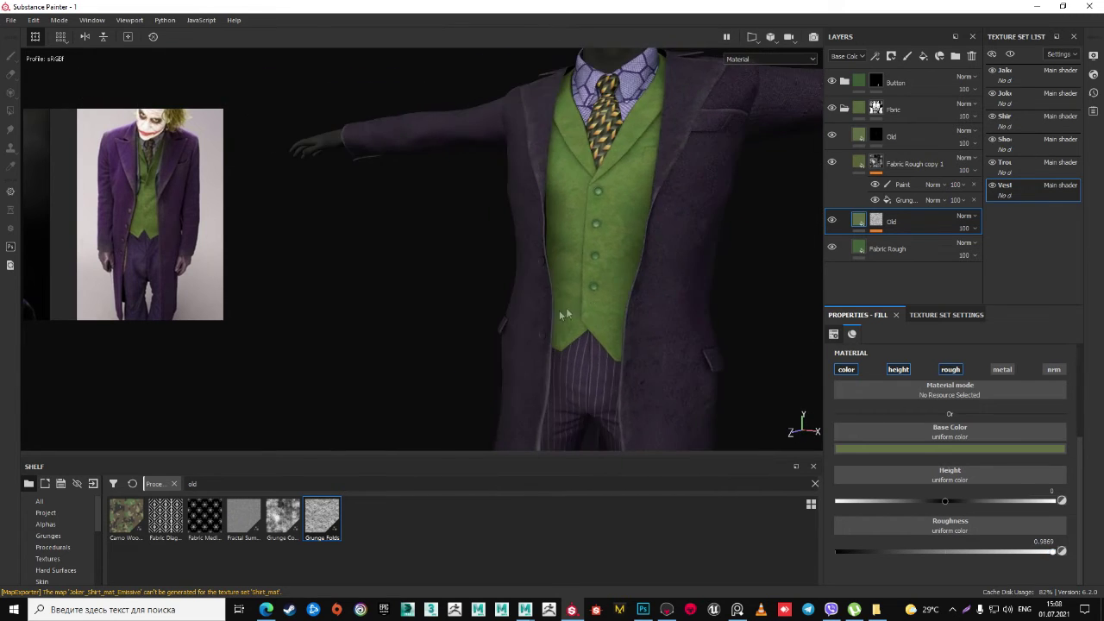
scroll(596, 299, up, 3)
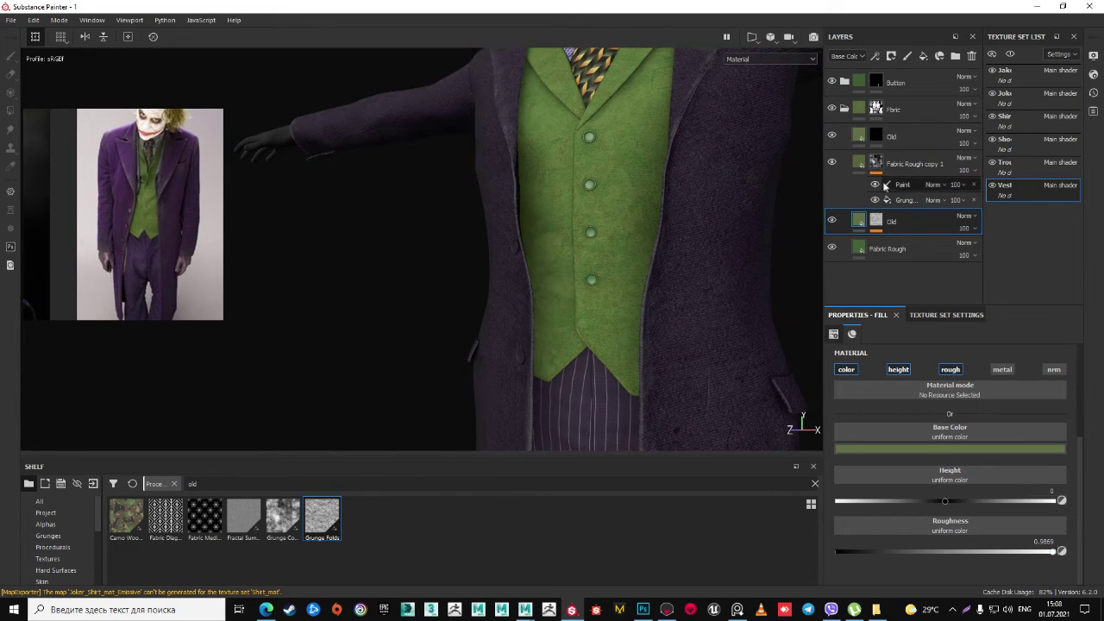
- Try duplicating the Old layer, hiding Fabric Rough copy 1 and adding a fill, then undo it
right_click(902, 231)
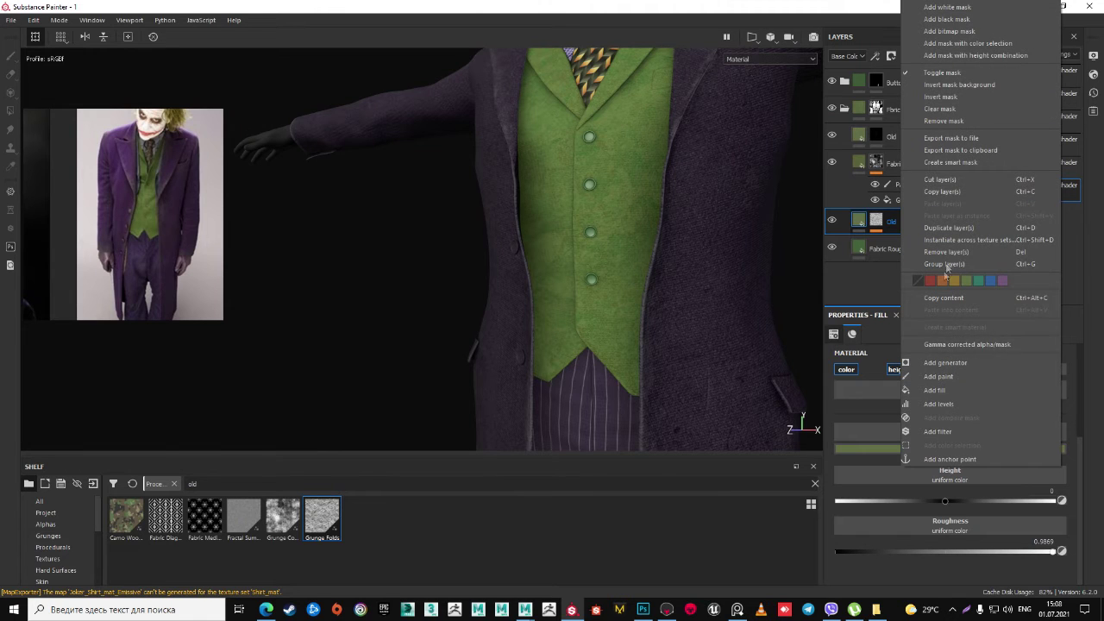
click(948, 228)
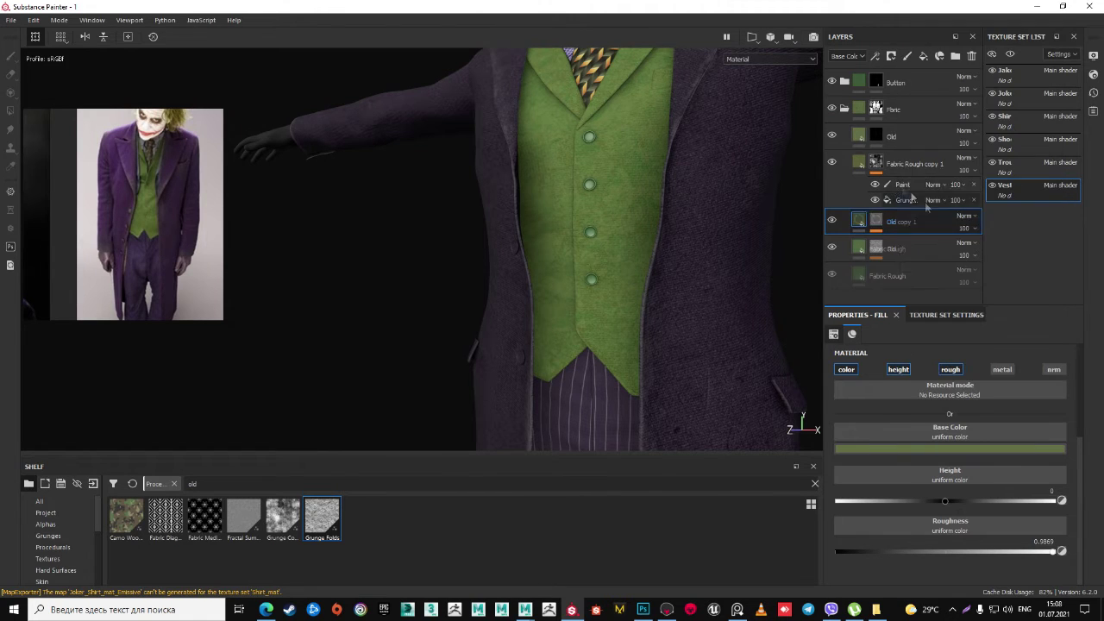
right_click(883, 162)
click(923, 333)
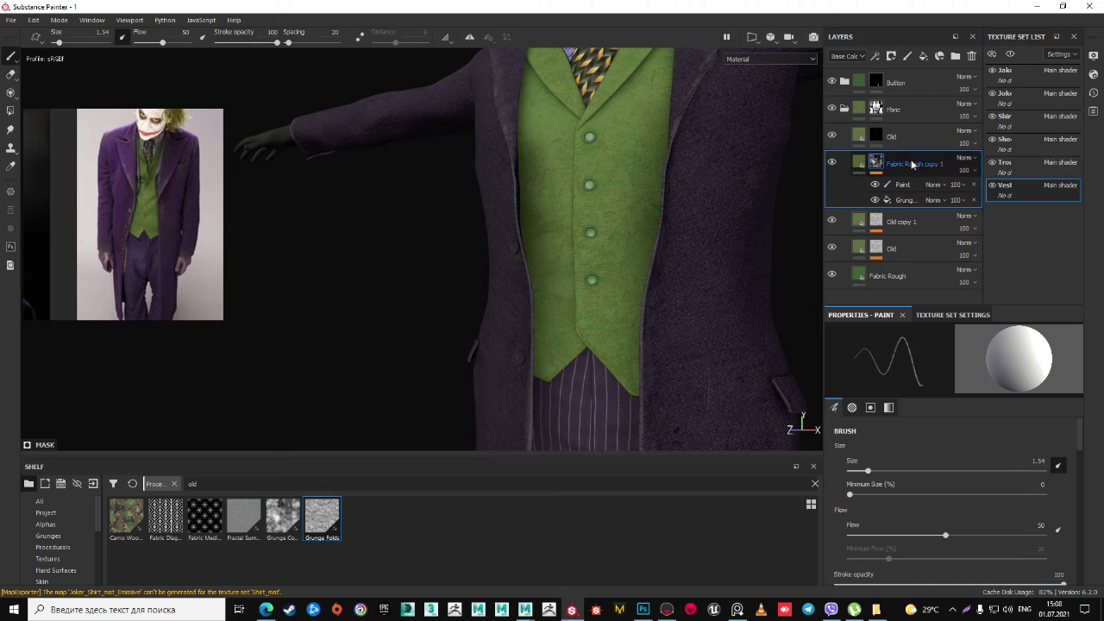
click(832, 162)
right_click(878, 219)
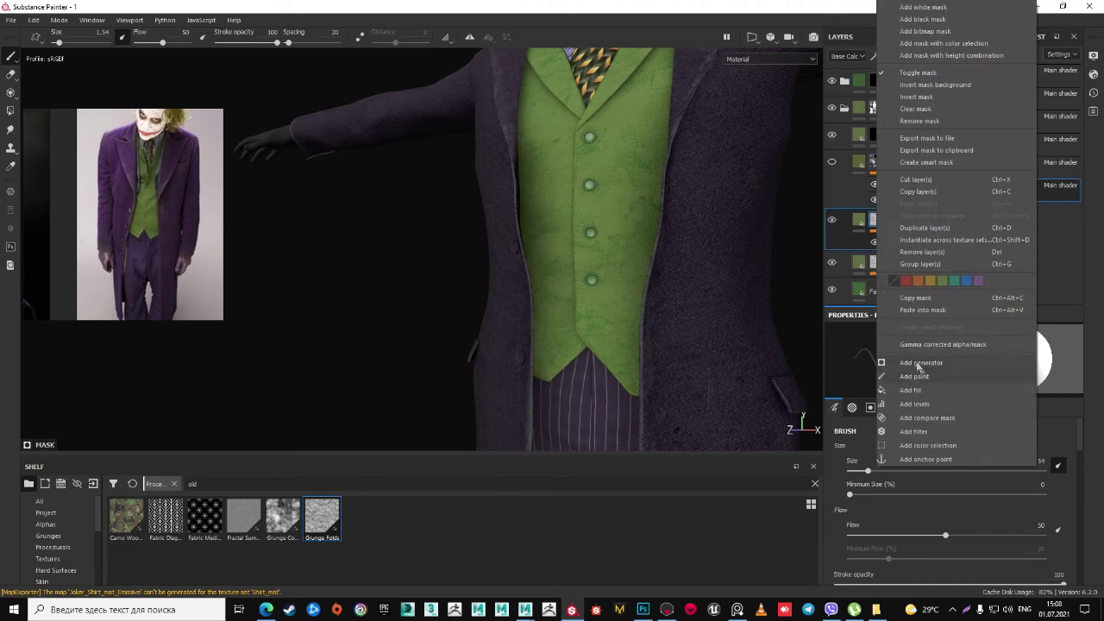
click(923, 391)
key(Delete)
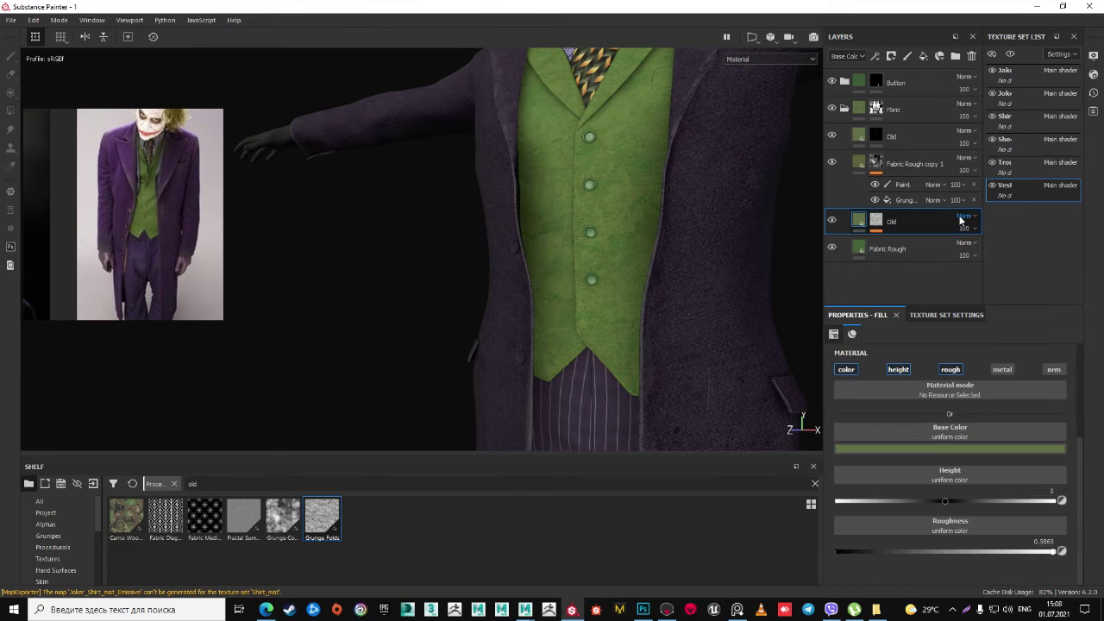
key(ctrl+z)
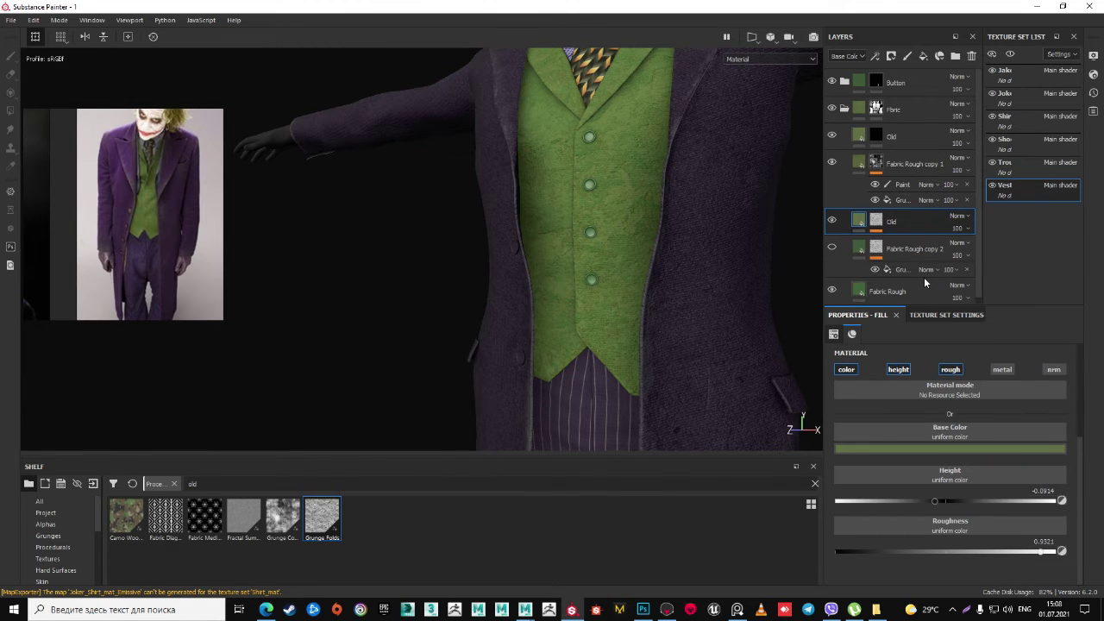
- Give the Old layer a deeper green (RGB ~0.054, 0.102, 0.047), height 0, and delete Fabric Rough copy 2
click(895, 453)
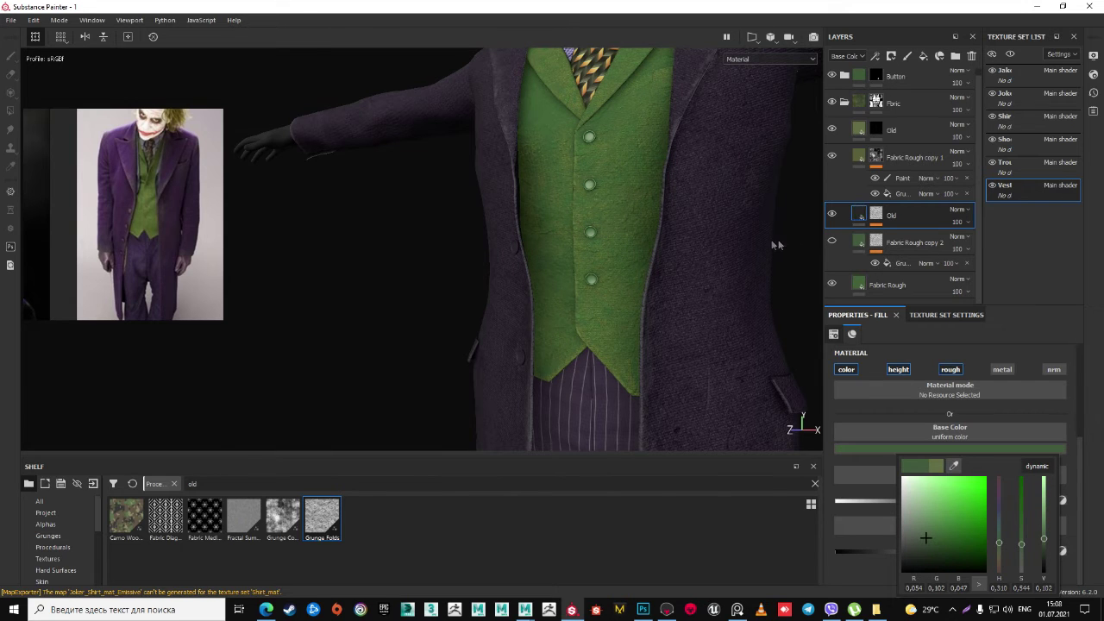
click(854, 283)
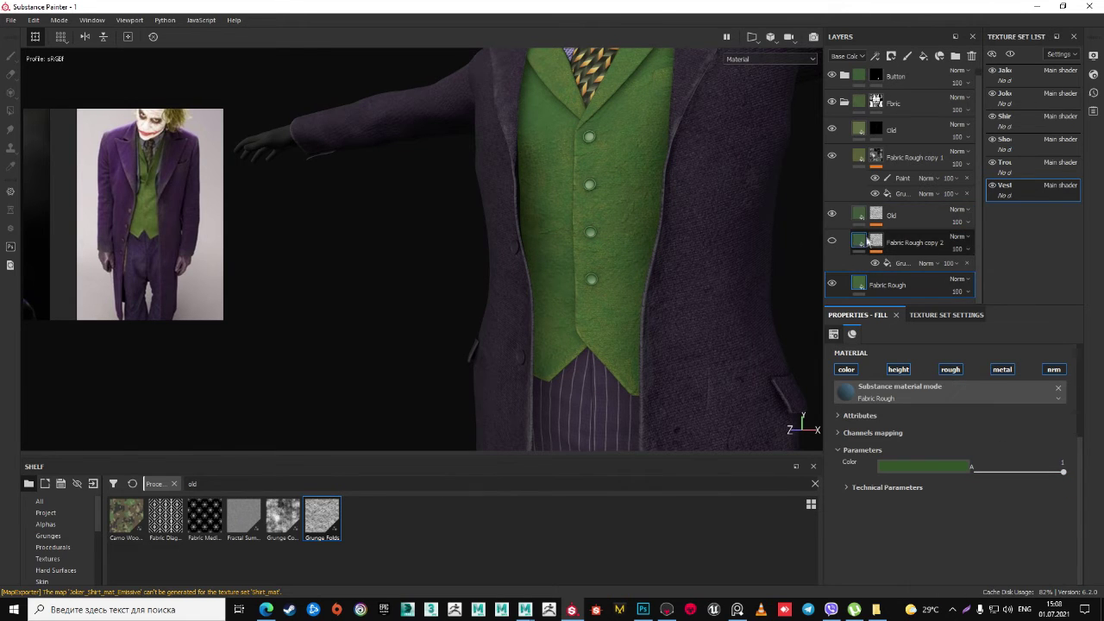
text(0)
key(Return)
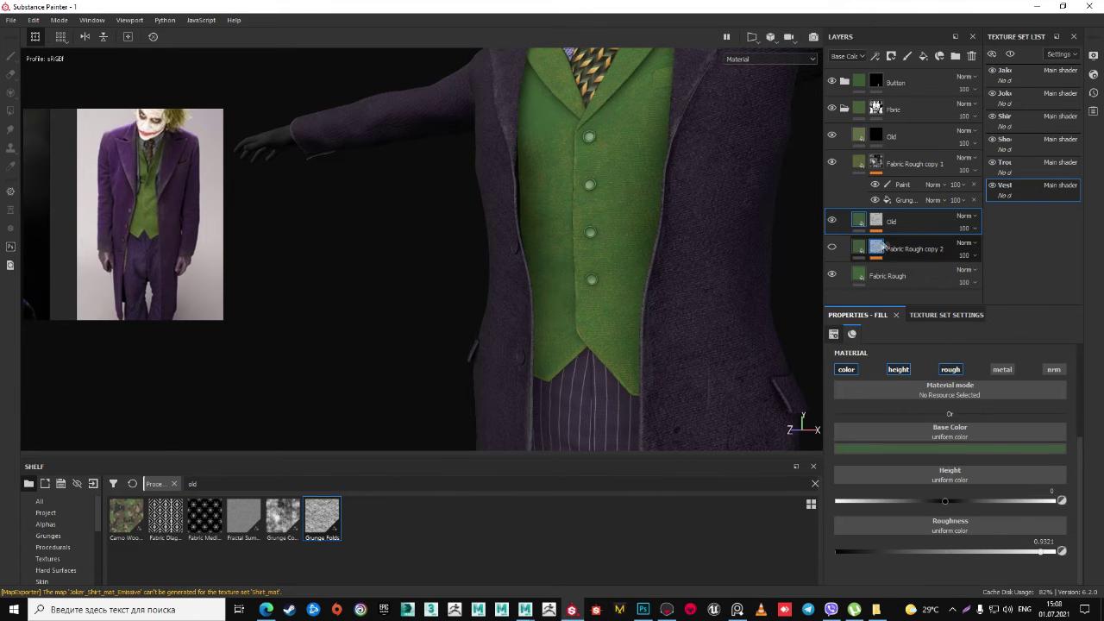
key(Delete)
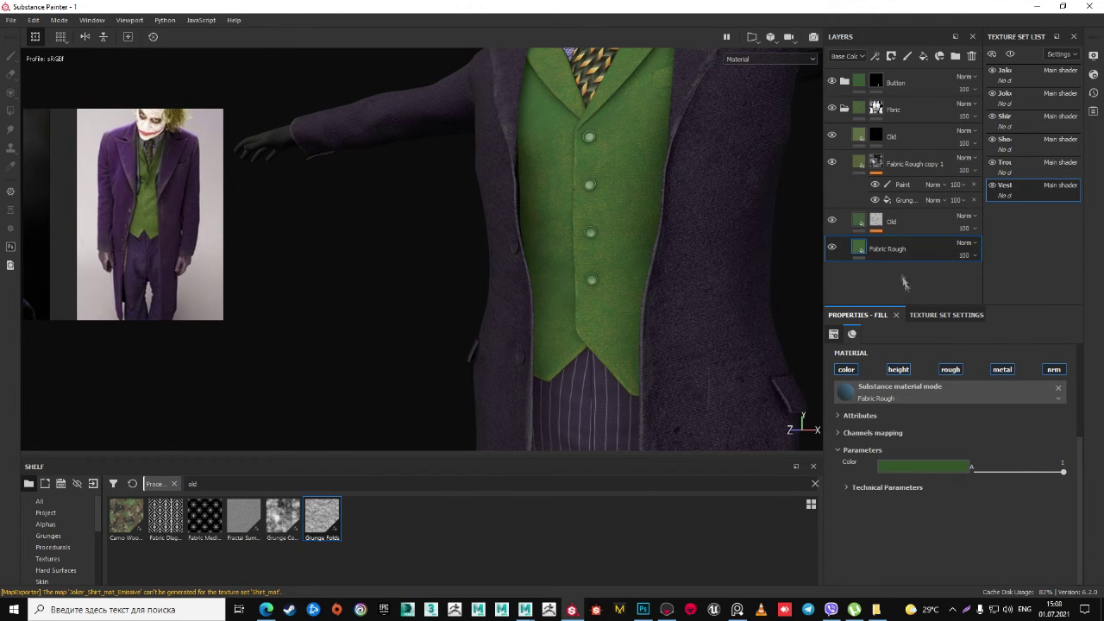
- Duplicate the Old fill layer to create Old copy 1
click(902, 226)
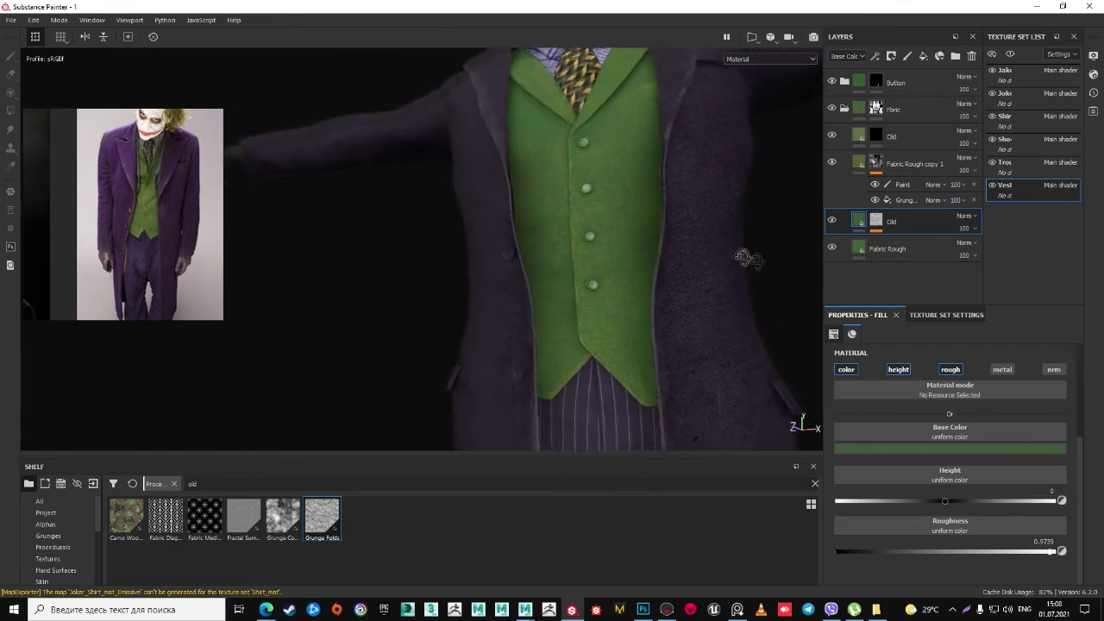
mouse_move(752, 264)
alt+mouse_down()
mouse_move(756, 246)
mouse_move(747, 247)
alt+mouse_up()
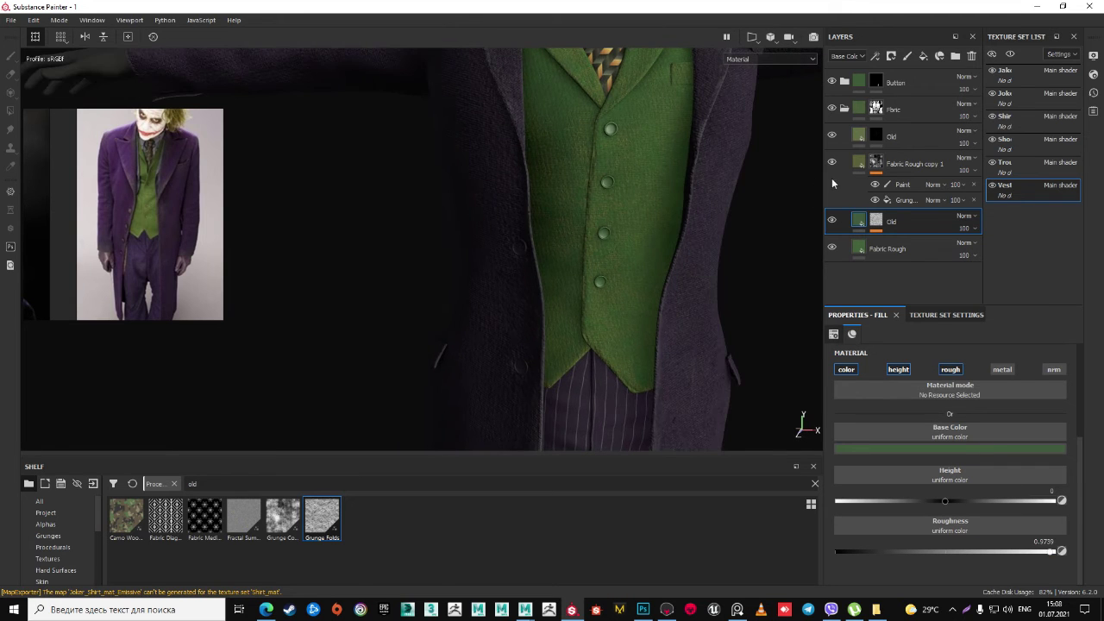
right_click(892, 220)
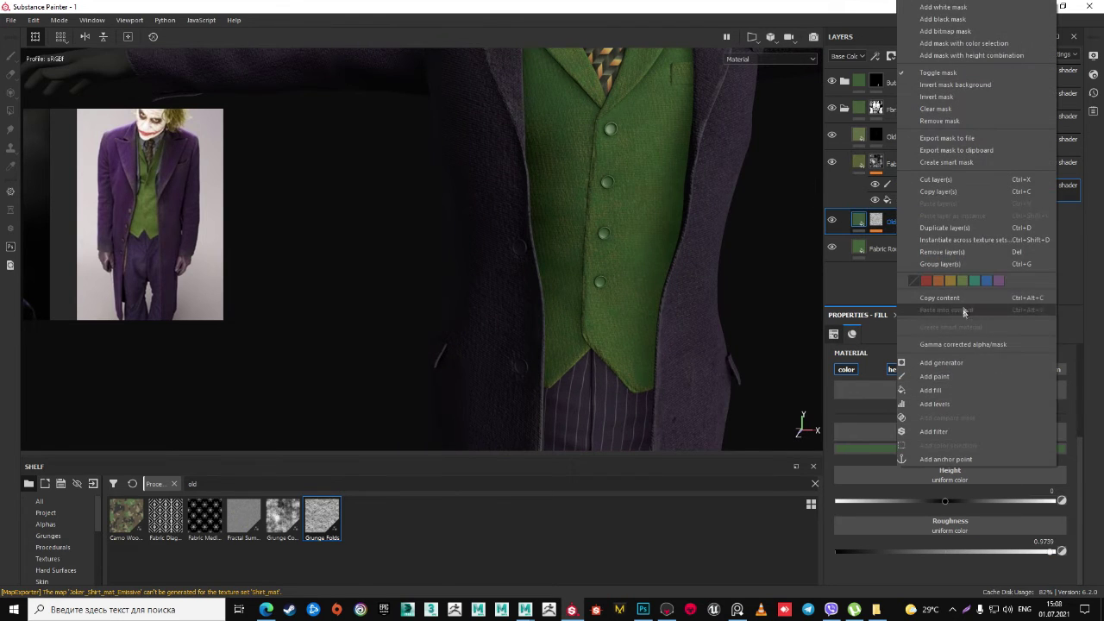
click(949, 227)
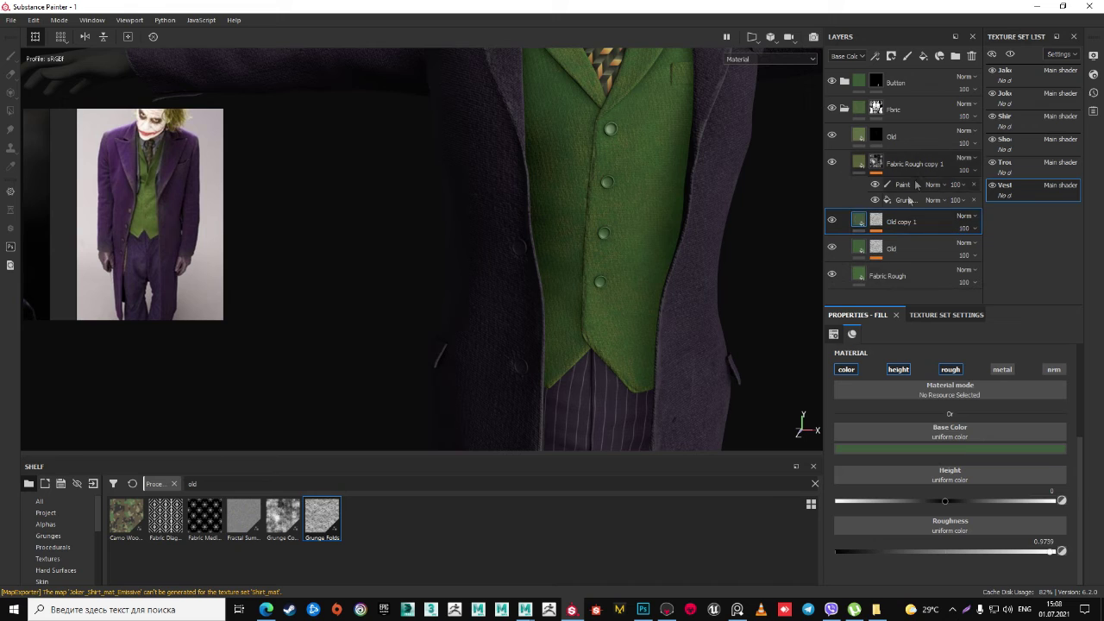
- Copy Fabric Rough copy 1's paint and grunge mask into Old copy 1
click(880, 162)
right_click(880, 163)
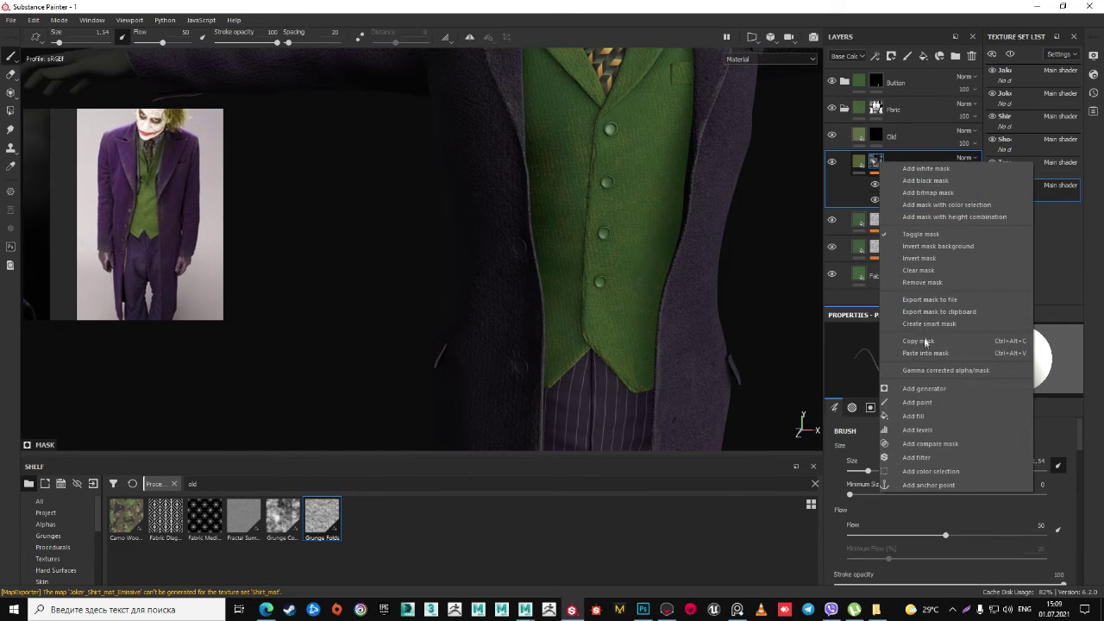
key(Escape)
right_click(879, 221)
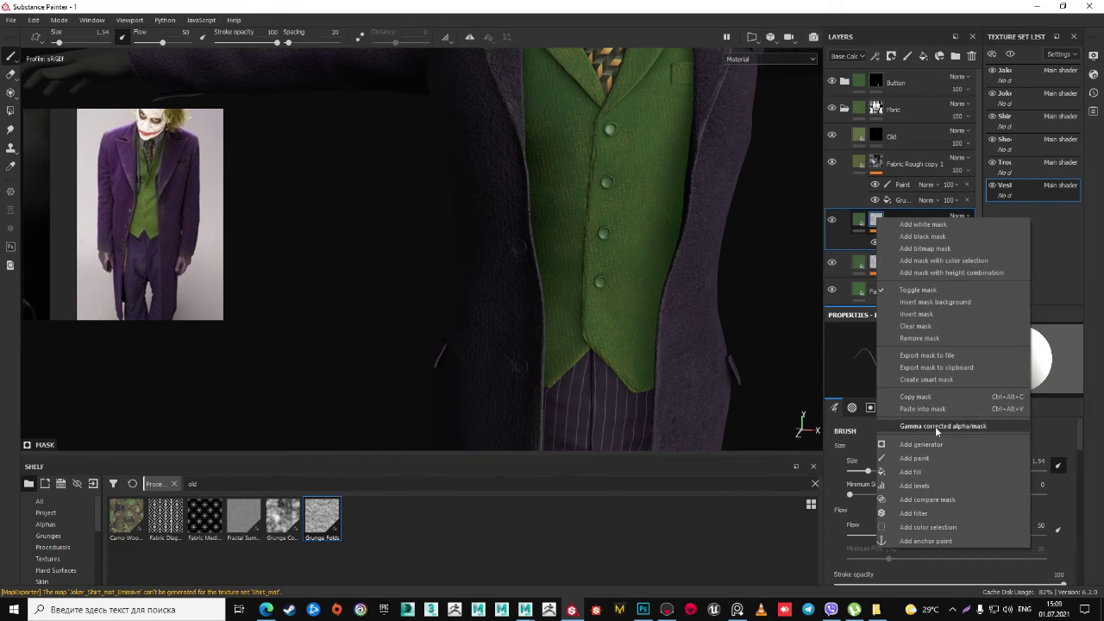
click(936, 426)
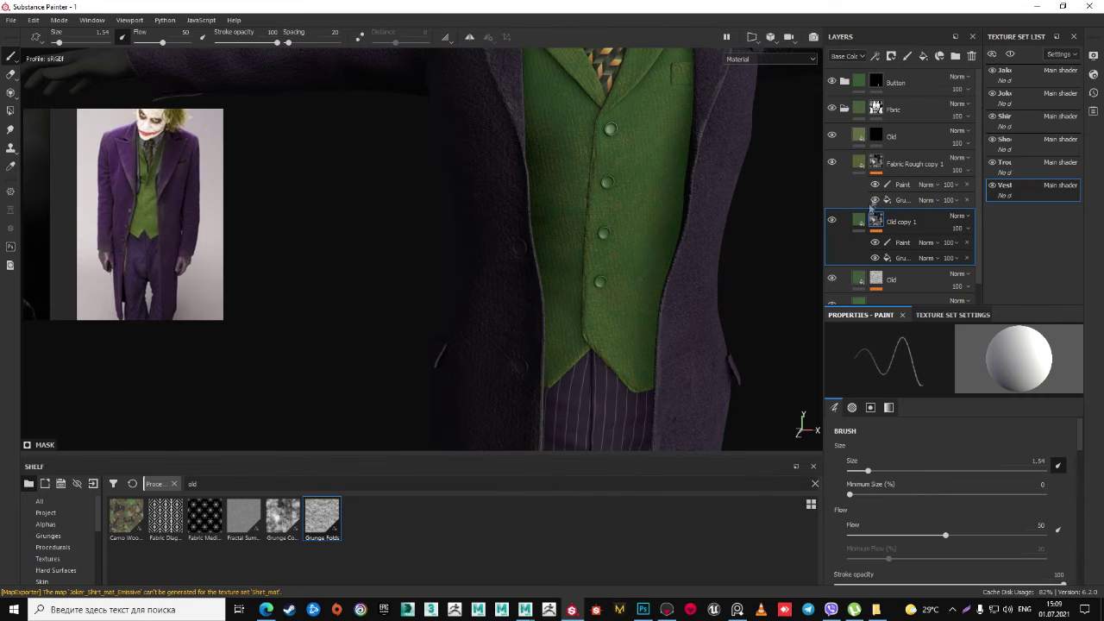
- Set Old copy 1's base colour to olive green and delete Fabric Rough copy 1
click(862, 223)
click(902, 450)
drag(949, 509, 939, 535)
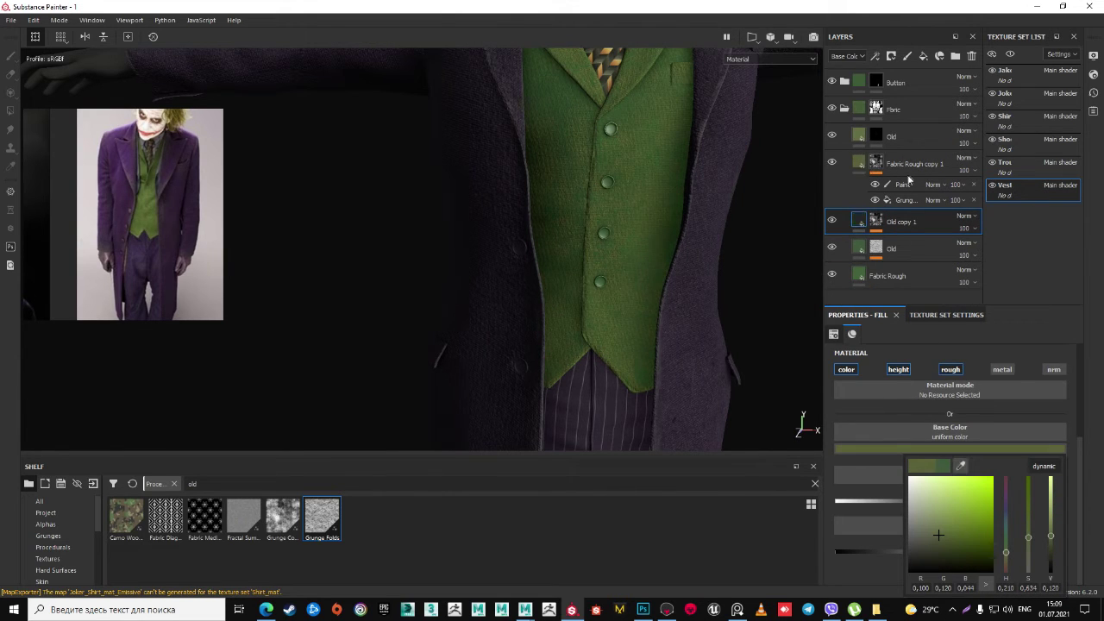
click(909, 181)
click(971, 56)
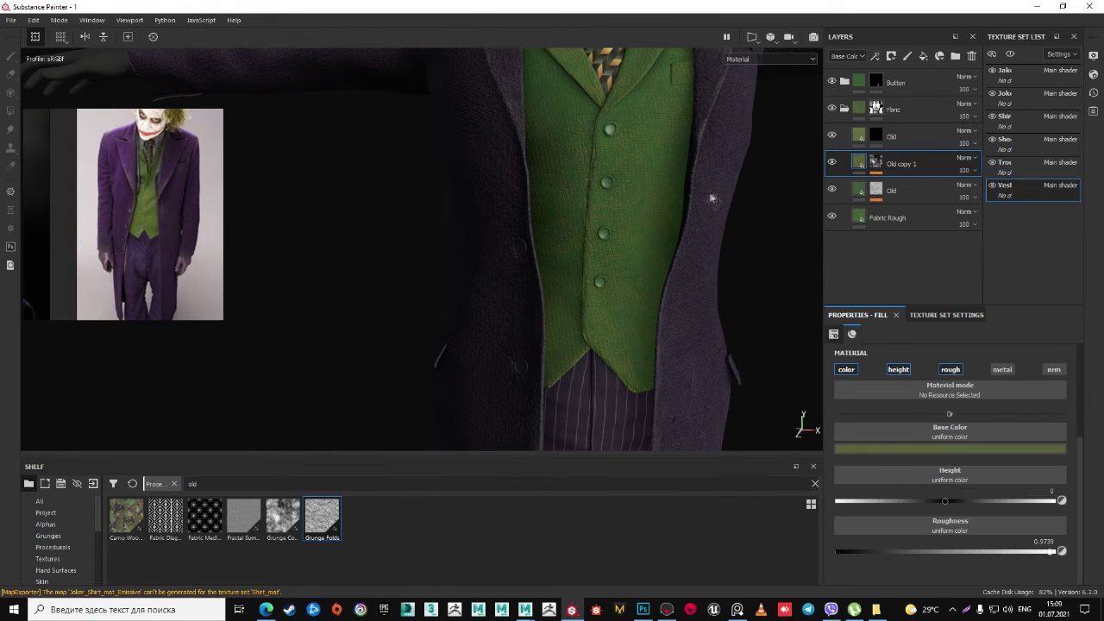
scroll(654, 198, up, 2)
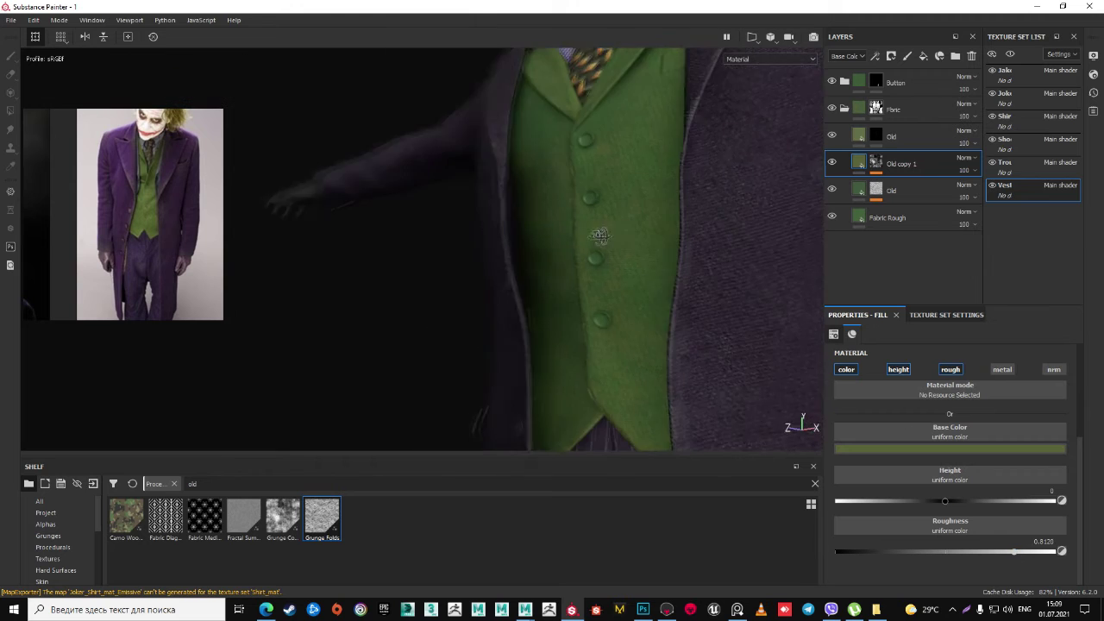
alt+drag(599, 239, 737, 249)
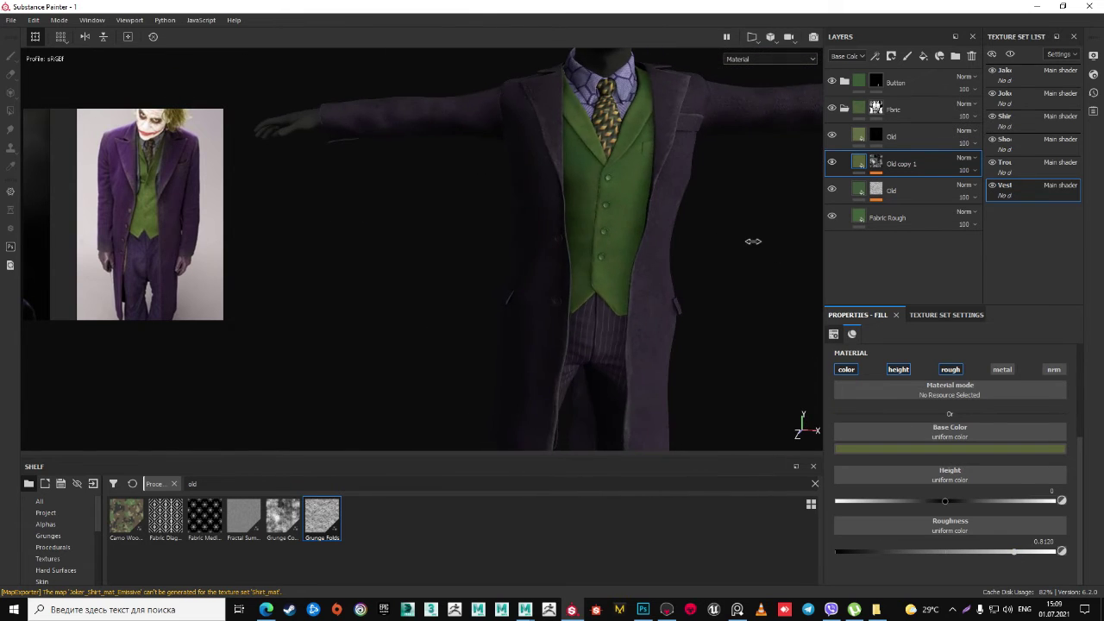
mouse_move(739, 230)
alt+right_down()
mouse_move(570, 295)
mouse_move(581, 226)
mouse_move(592, 258)
alt+right_up()
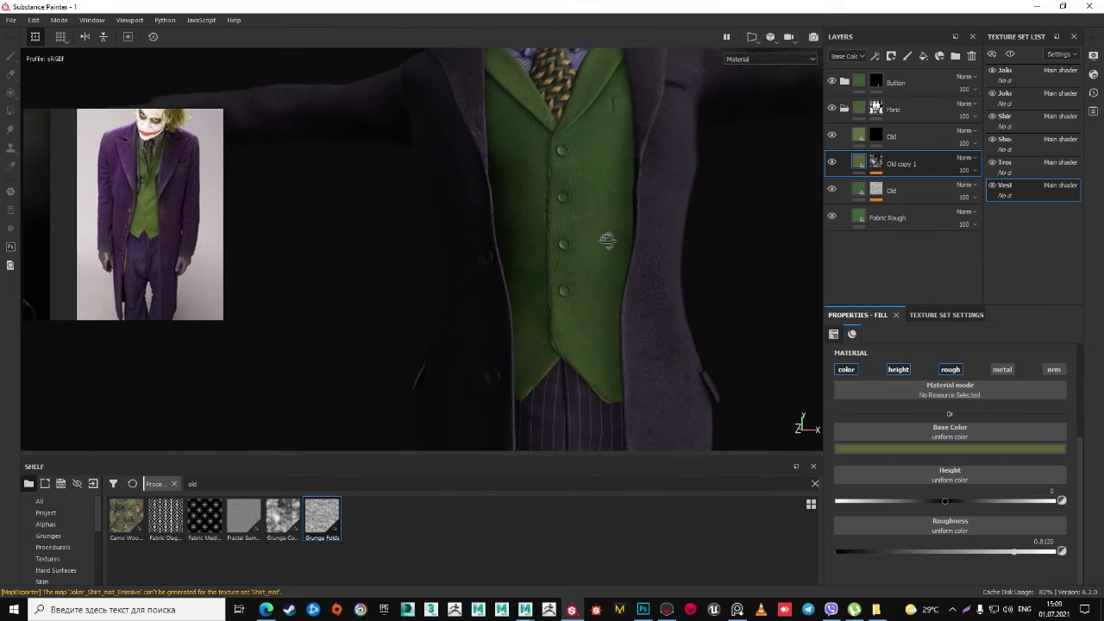
- Lighten the top Old layer's green base colour, raising its value to 0.246
click(882, 143)
alt+drag(544, 157, 878, 332)
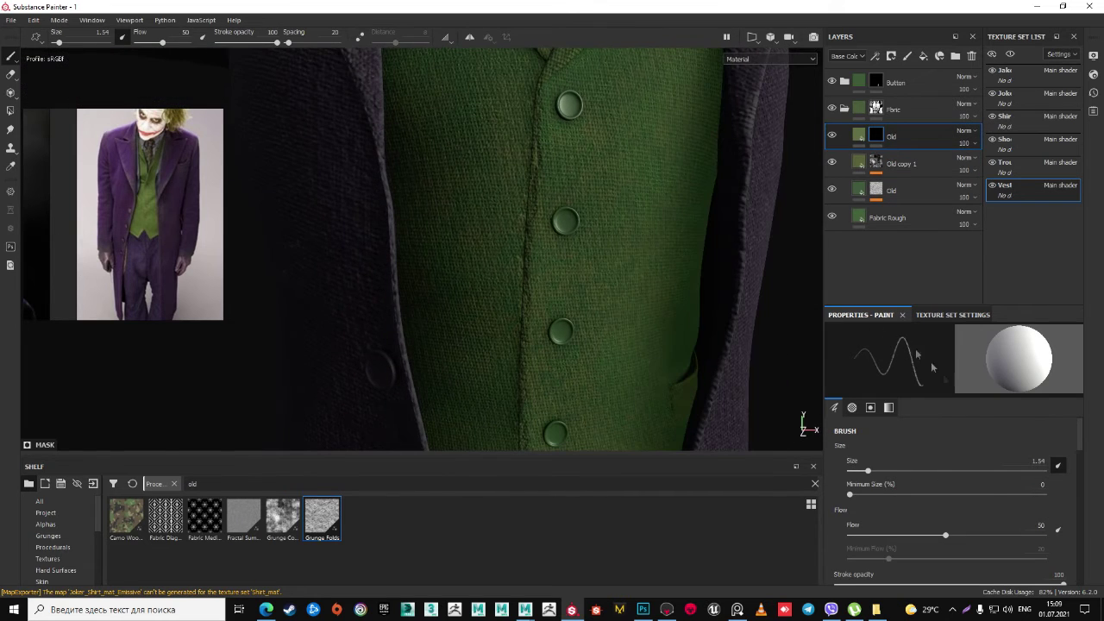
click(858, 135)
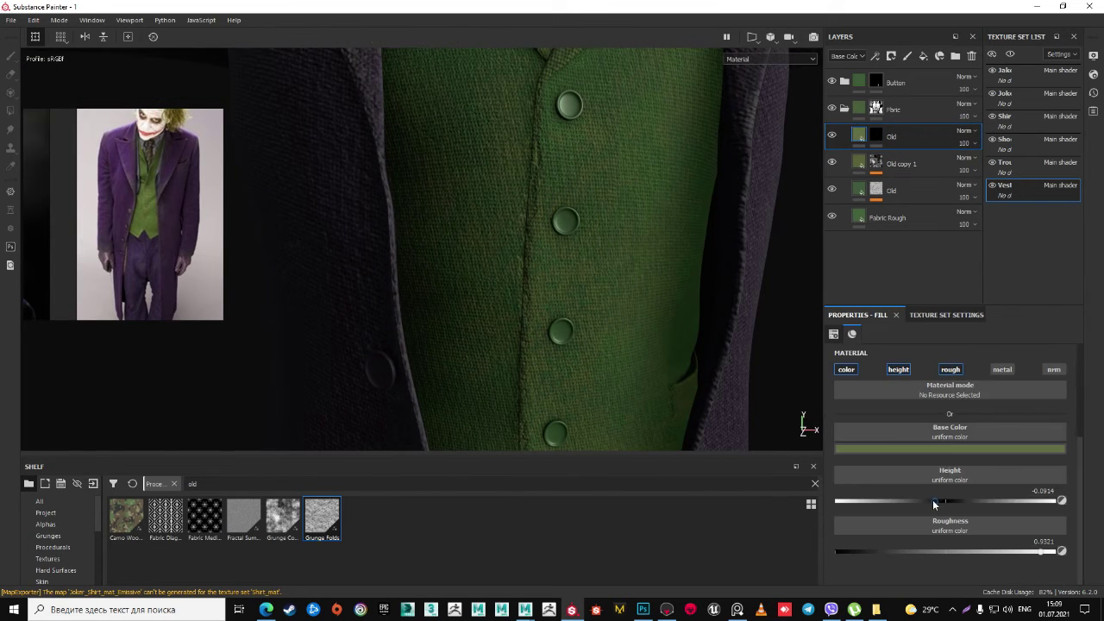
alt+drag(536, 235, 513, 280)
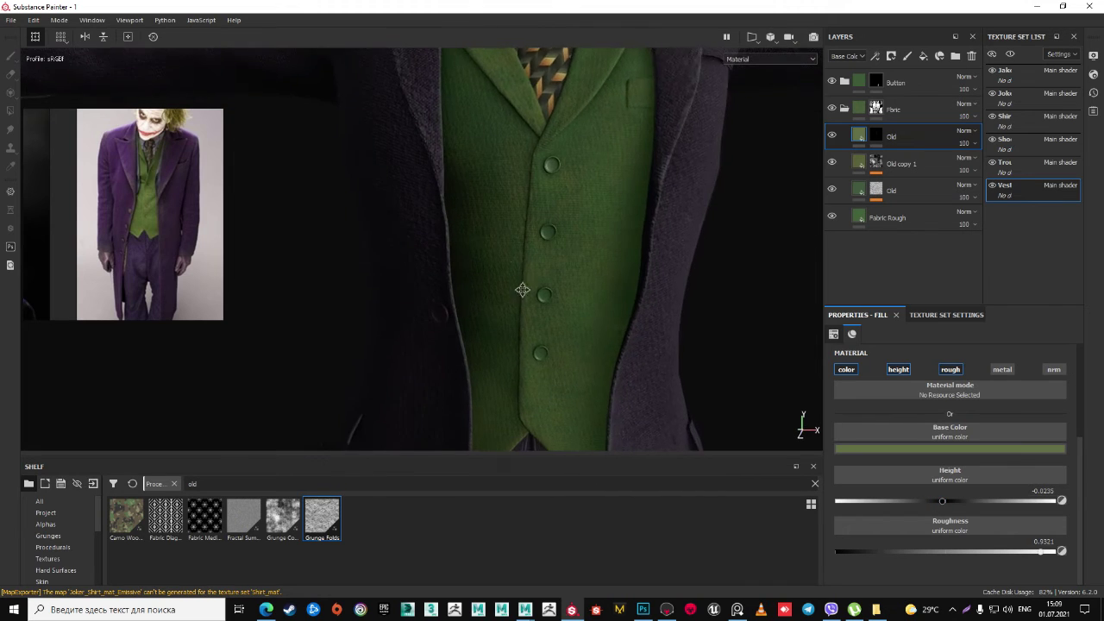
key(1)
scroll(559, 108, up, 5)
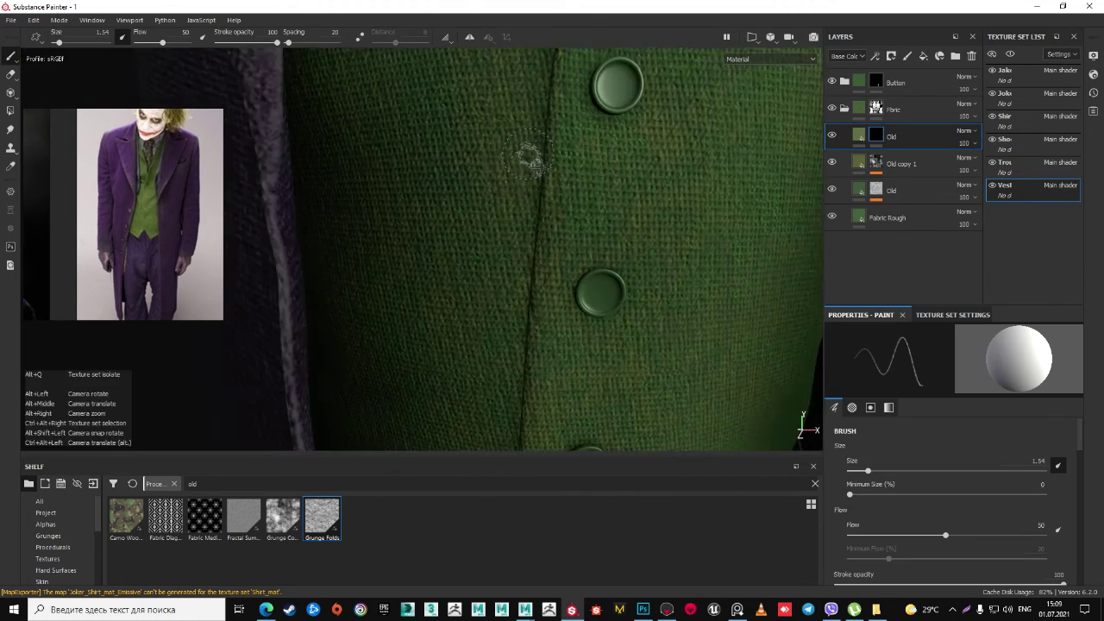
alt+drag(557, 189, 541, 247)
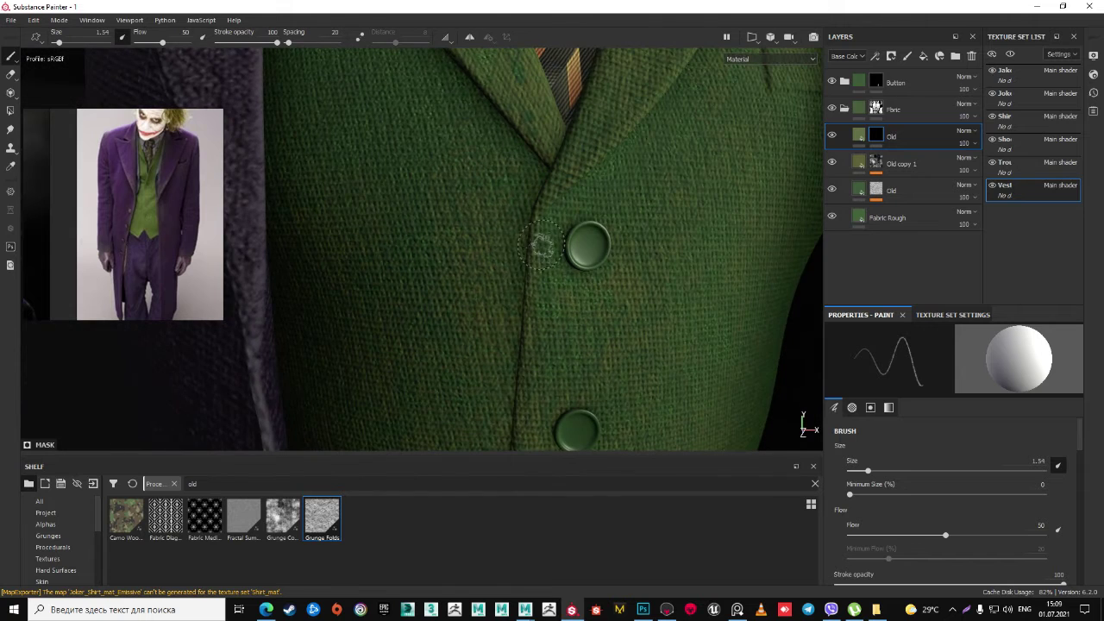
click(859, 136)
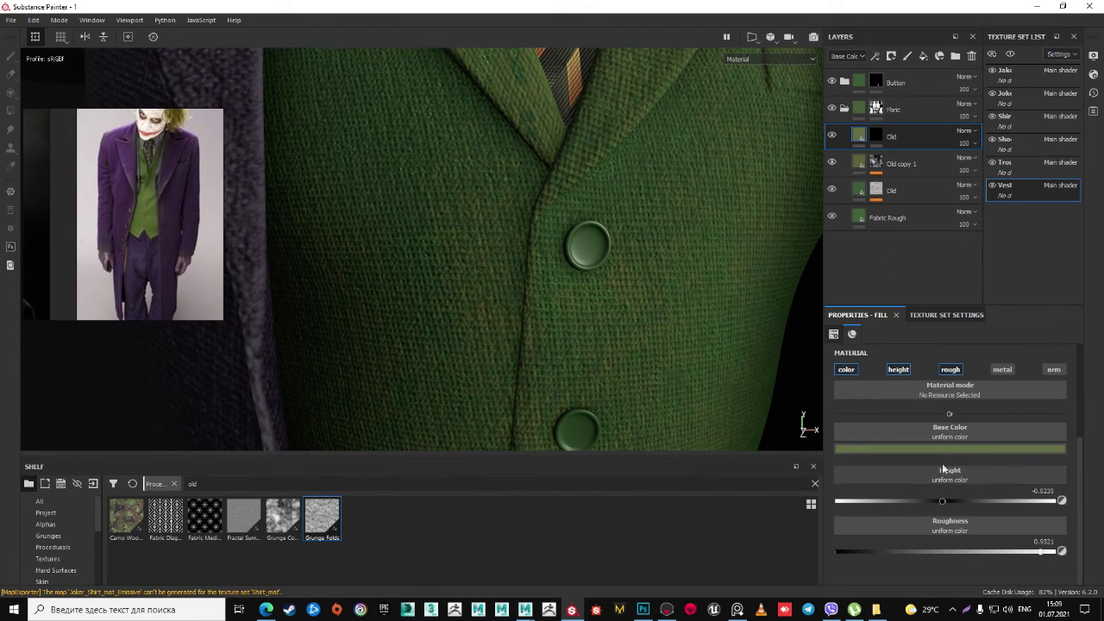
click(958, 453)
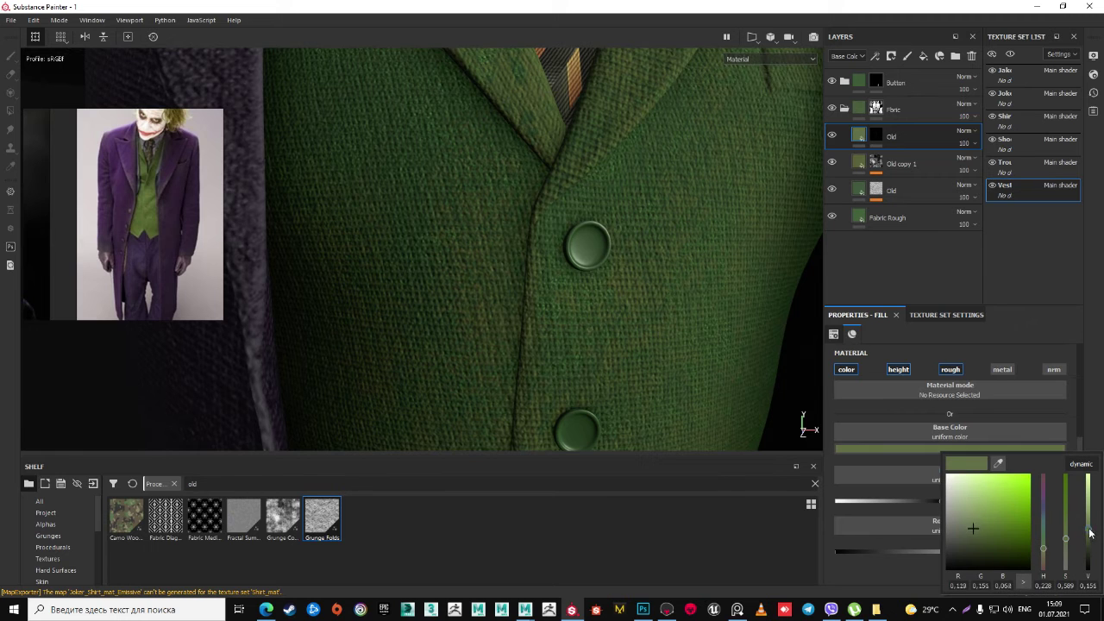
drag(1090, 533, 1092, 523)
scroll(653, 256, down, 3)
scroll(652, 256, down, 3)
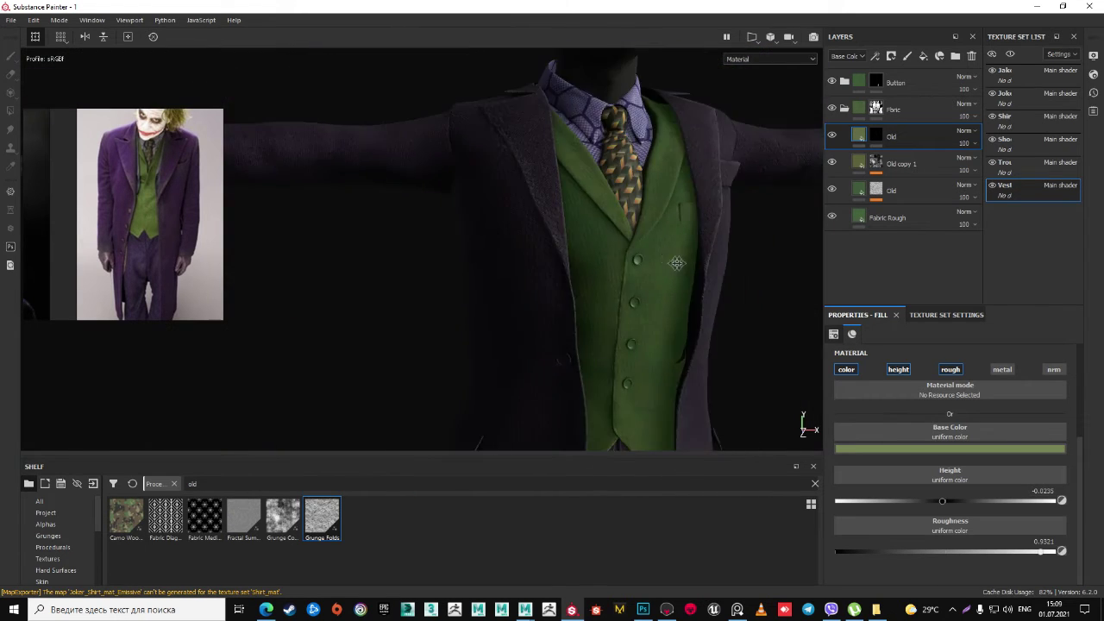
alt+drag(607, 171, 643, 189)
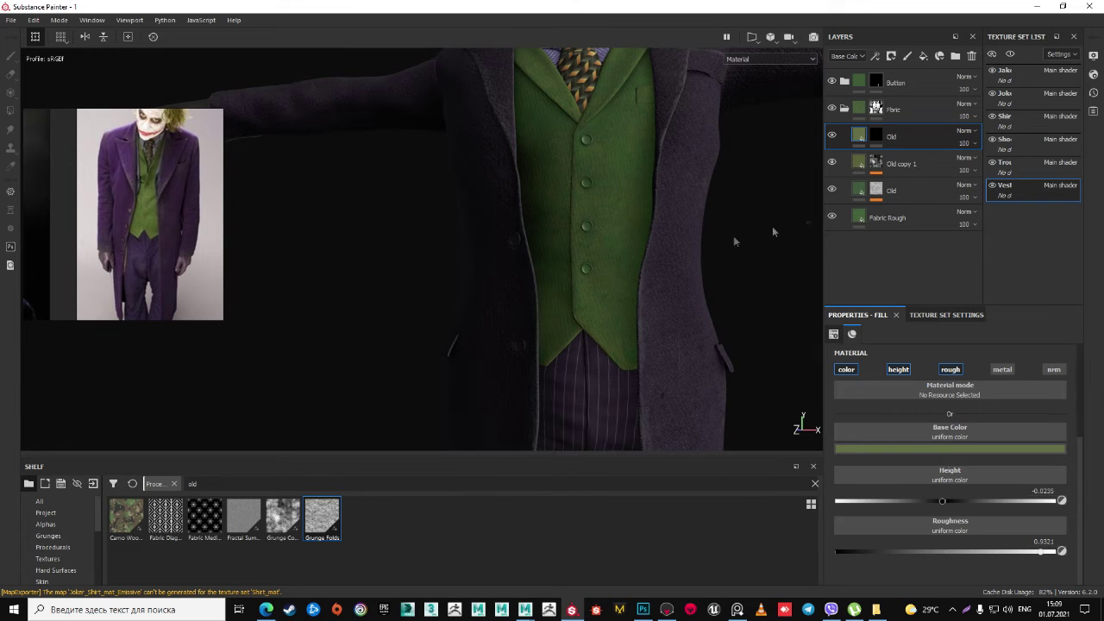
- Select the top Old layer's mask and frame the vest front for painting
click(876, 135)
scroll(621, 164, up, 3)
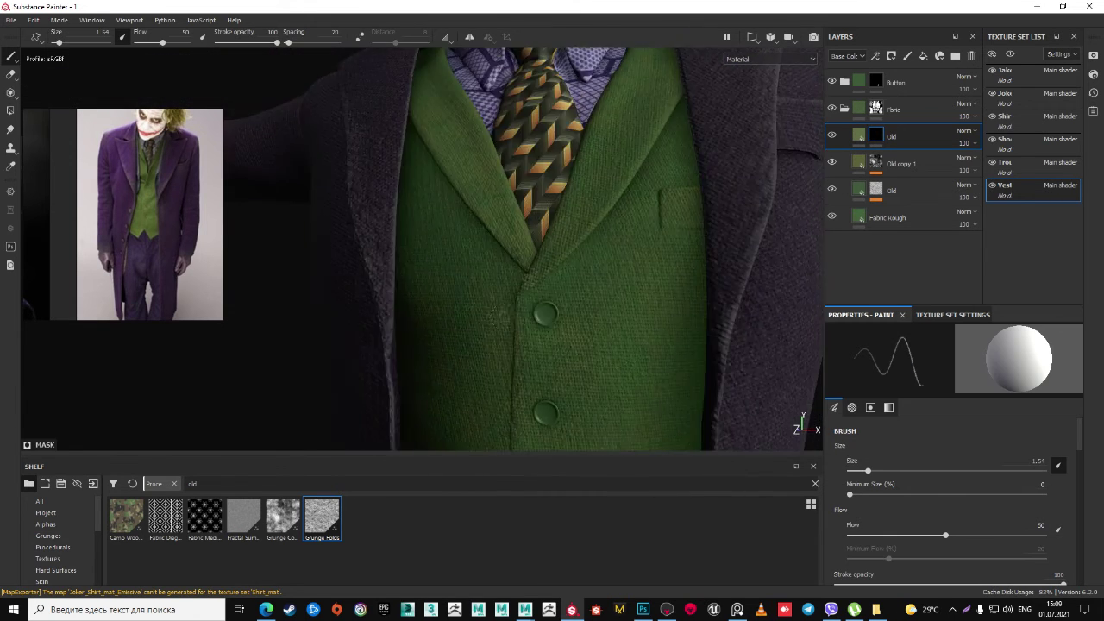
scroll(614, 198, up, 3)
scroll(667, 128, up, 2)
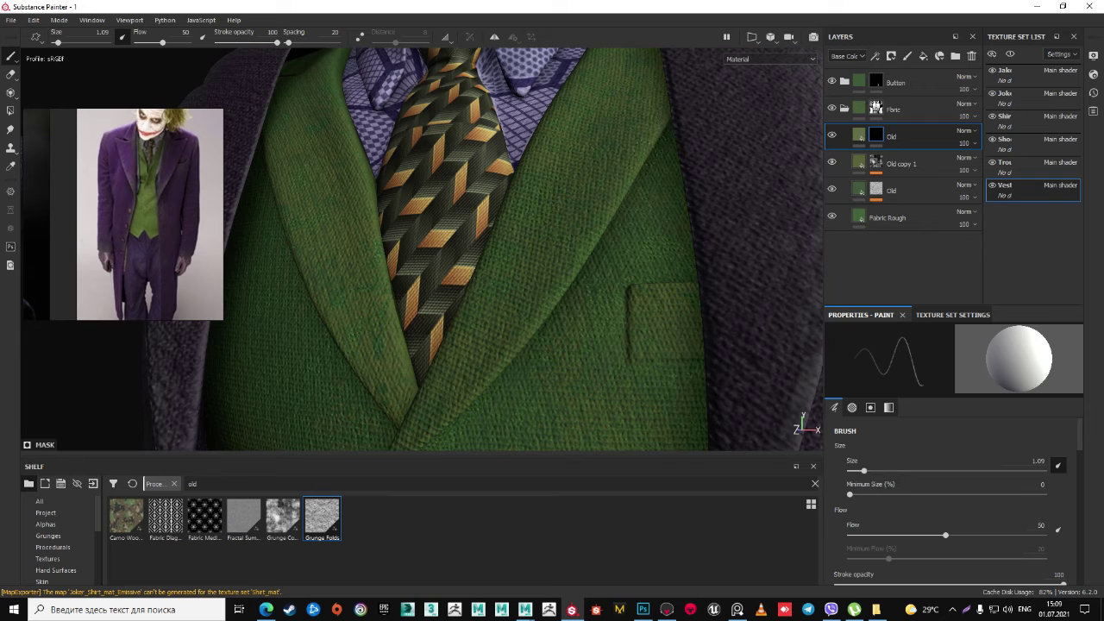
scroll(633, 173, down, 1)
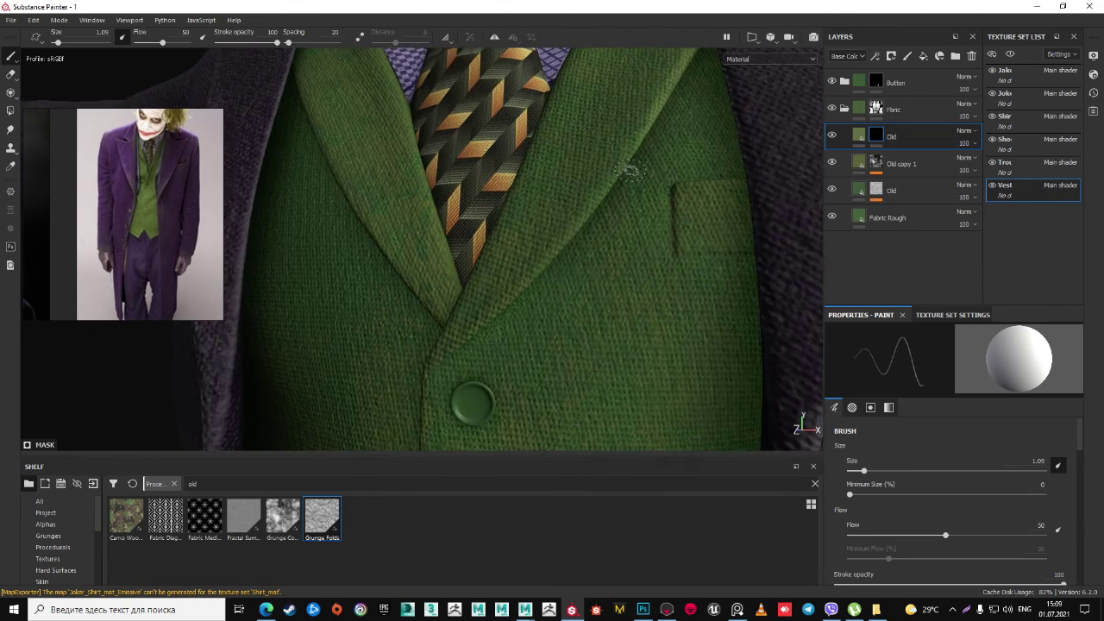
scroll(638, 160, down, 1)
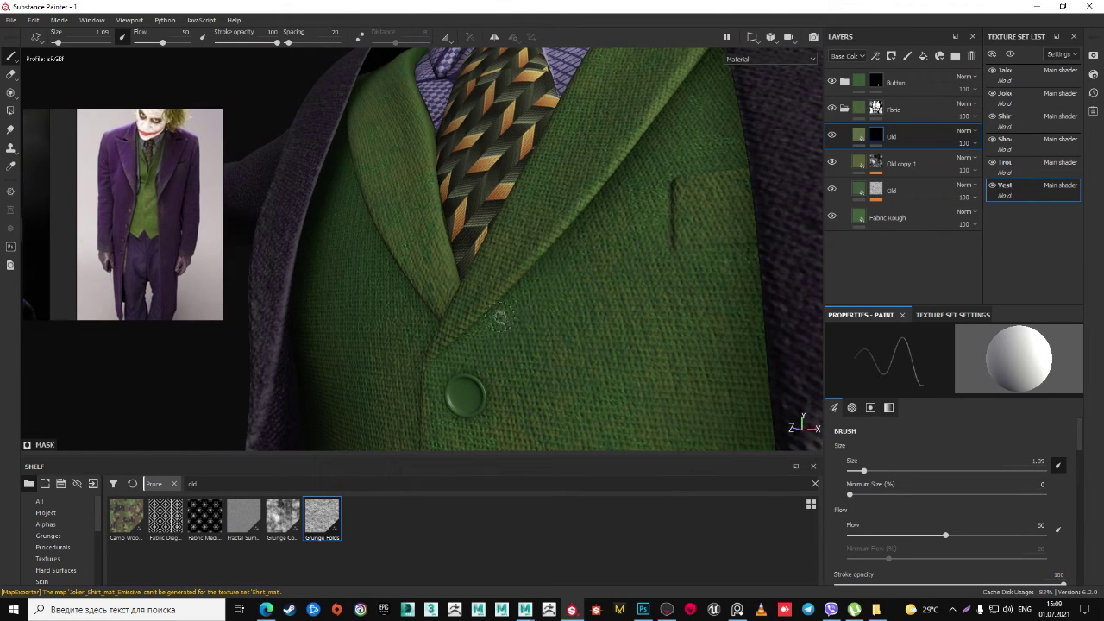
alt+drag(442, 356, 419, 259)
scroll(420, 259, up, 2)
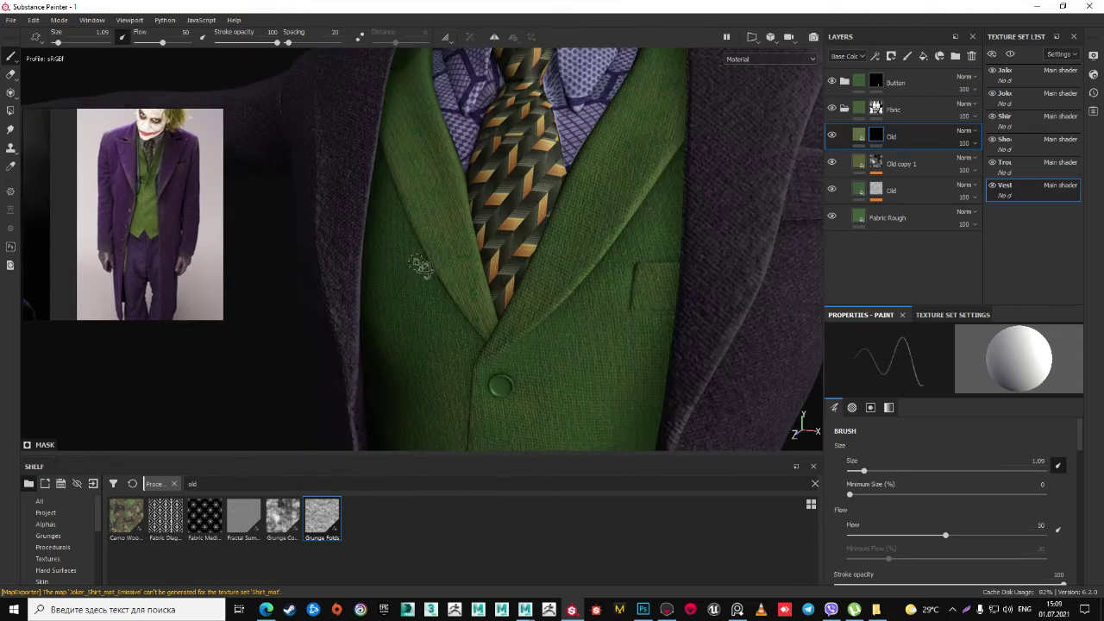
scroll(401, 207, up, 2)
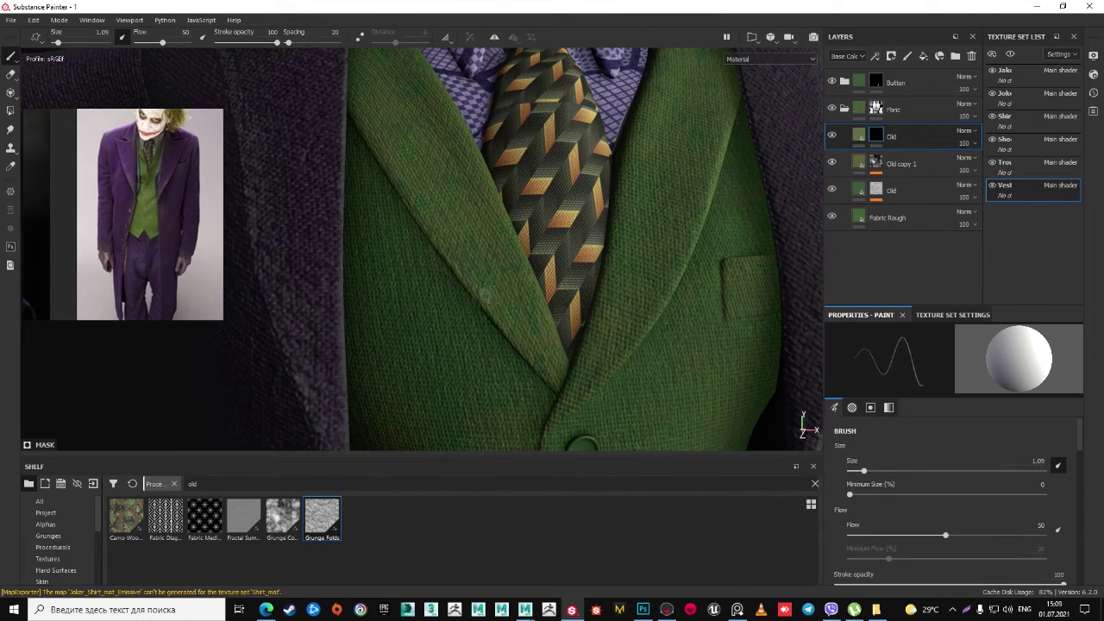
scroll(553, 395, down, 3)
scroll(518, 311, down, 2)
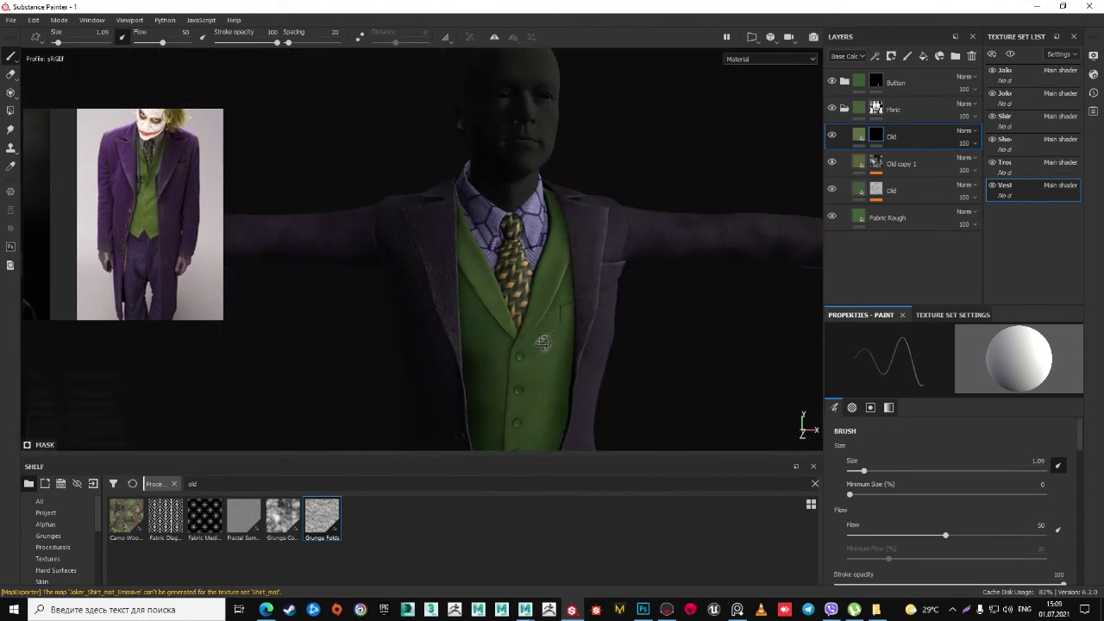
scroll(487, 225, up, 2)
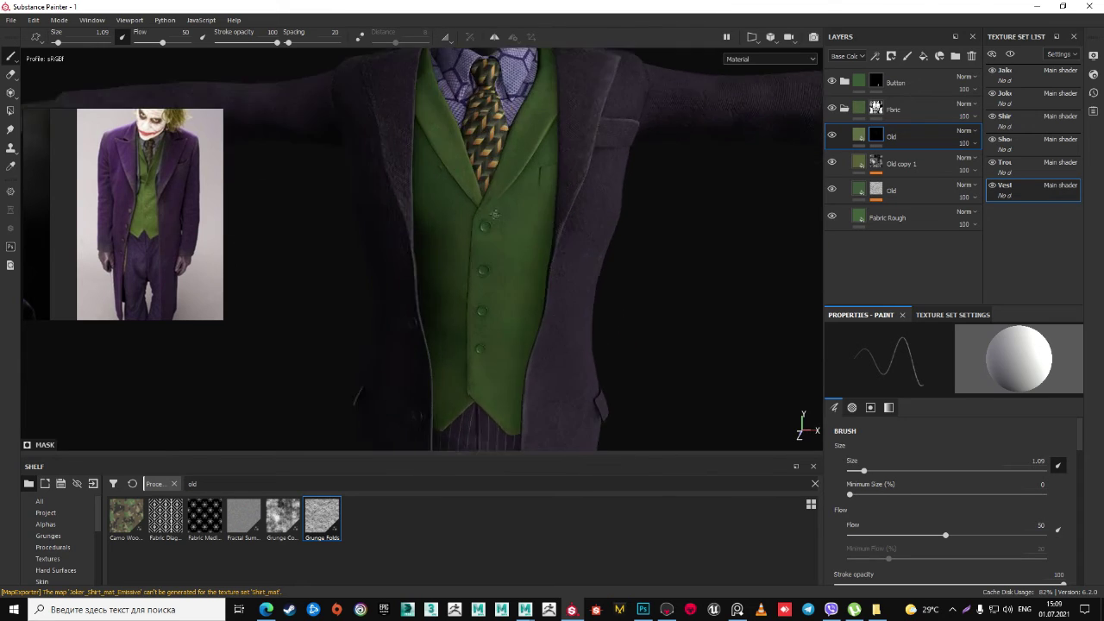
scroll(487, 222, up, 3)
scroll(488, 218, up, 4)
scroll(488, 218, down, 2)
scroll(492, 220, down, 2)
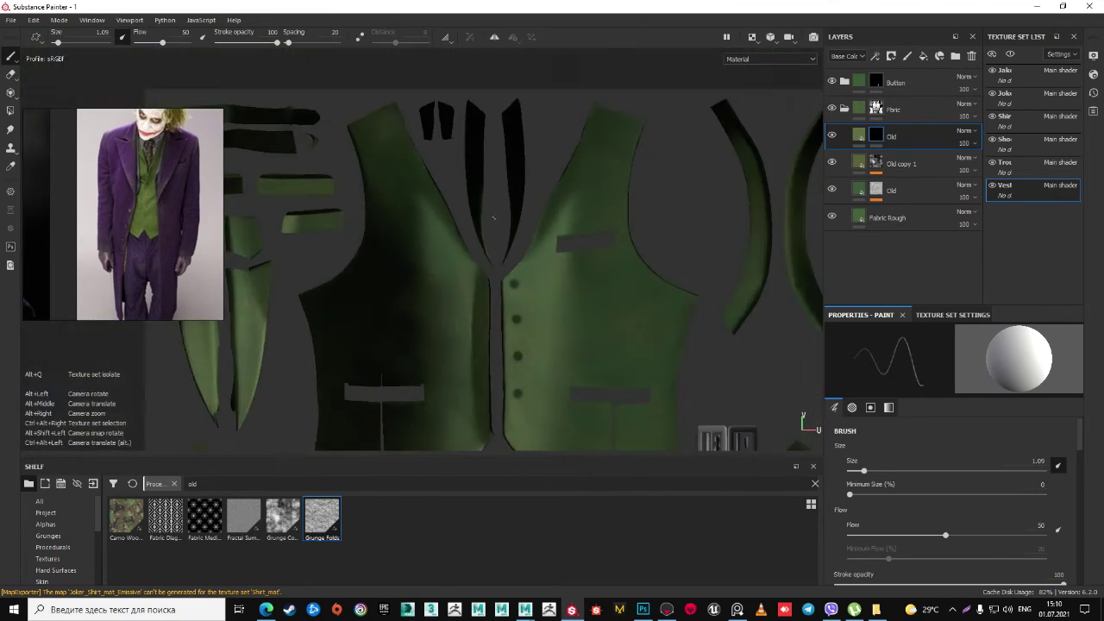
scroll(509, 276, up, 2)
scroll(518, 297, up, 2)
scroll(515, 298, up, 2)
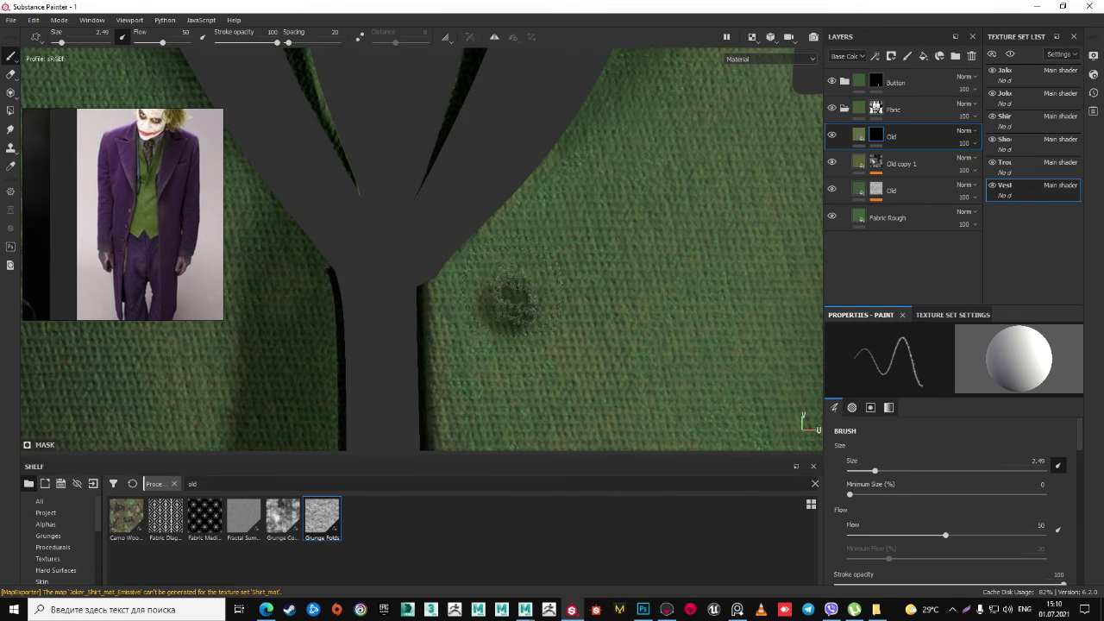
scroll(474, 311, down, 2)
scroll(483, 311, down, 1)
scroll(506, 306, up, 2)
scroll(523, 332, up, 2)
scroll(523, 332, down, 2)
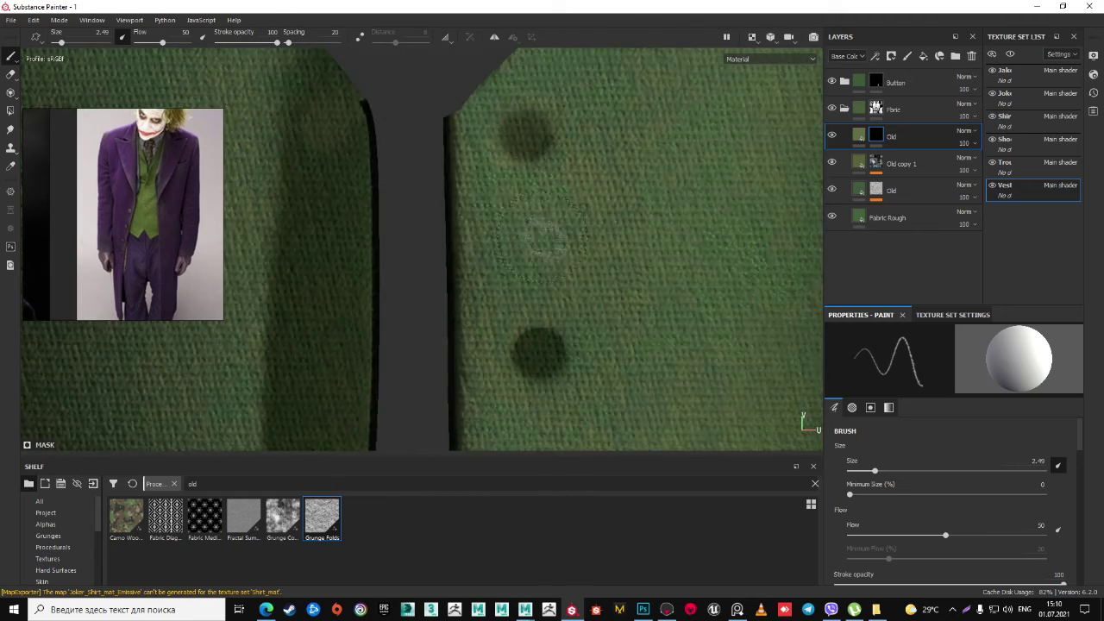
scroll(483, 251, down, 2)
scroll(457, 212, down, 2)
scroll(468, 191, down, 2)
scroll(468, 192, down, 2)
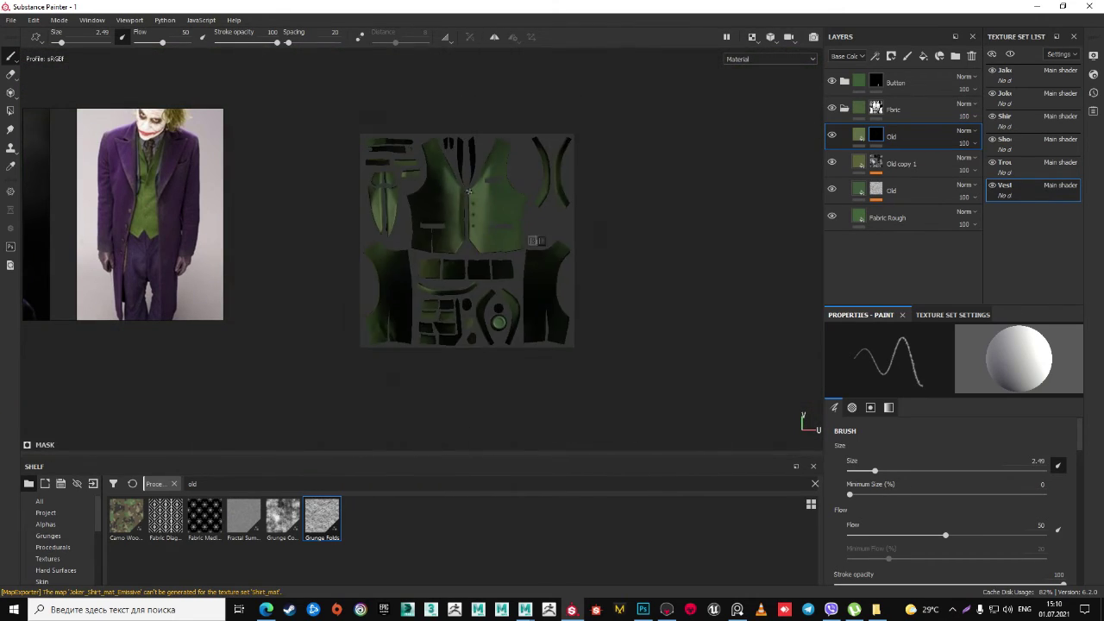
scroll(509, 194, up, 3)
scroll(528, 193, up, 1)
scroll(524, 204, up, 2)
scroll(524, 204, up, 1)
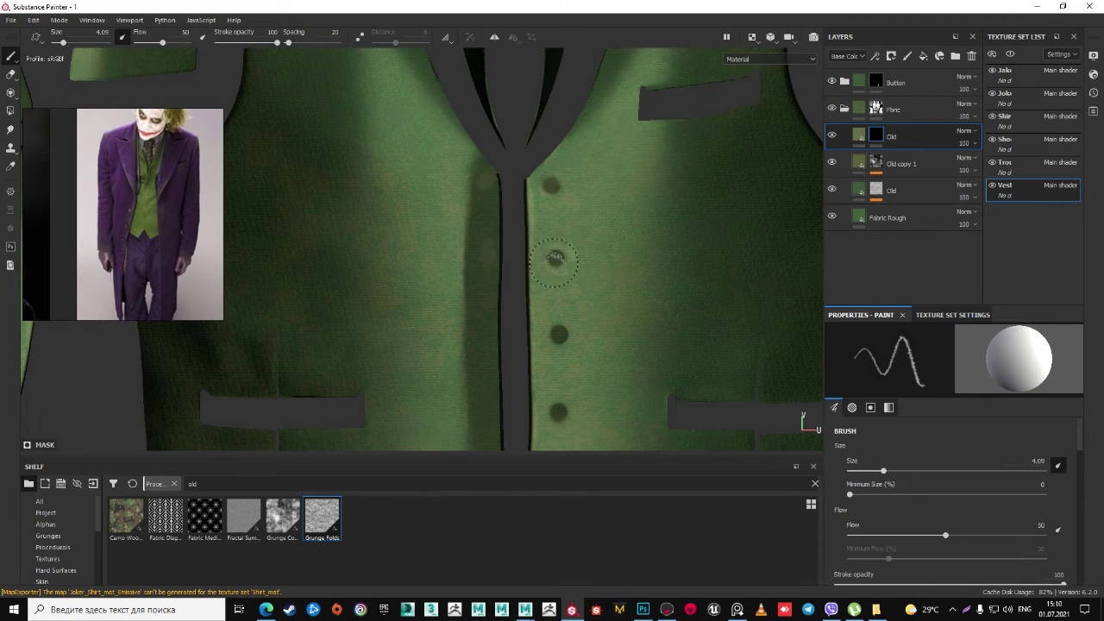
- Switch to the 3D model view with F2, then orbit and zoom around the vest buttons to inspect them
key(F2)
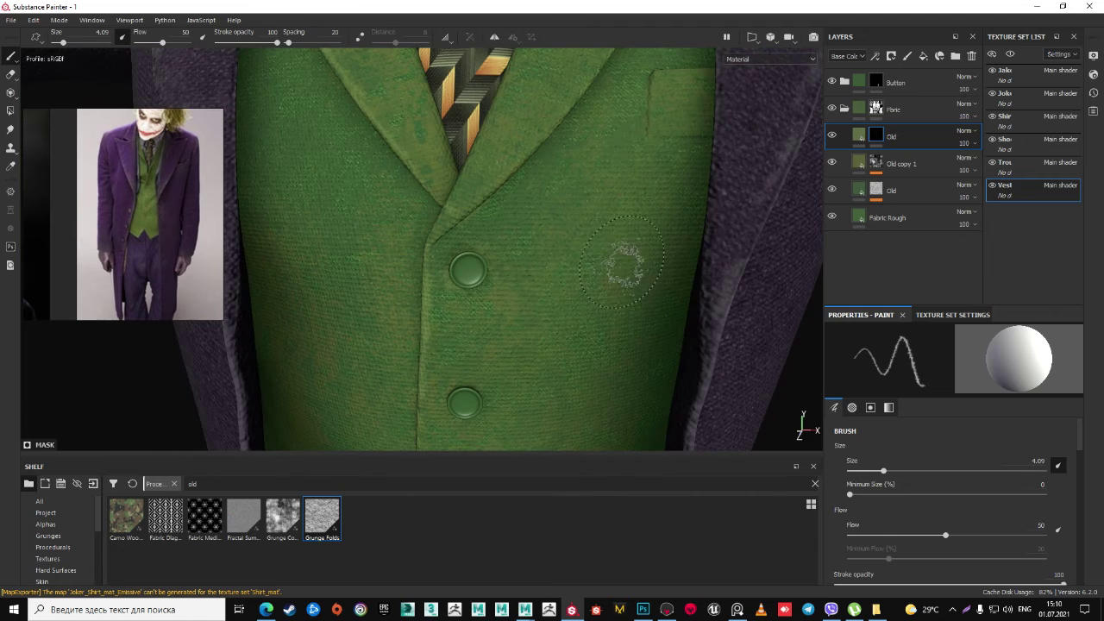
scroll(501, 294, down, 3)
scroll(501, 295, up, 5)
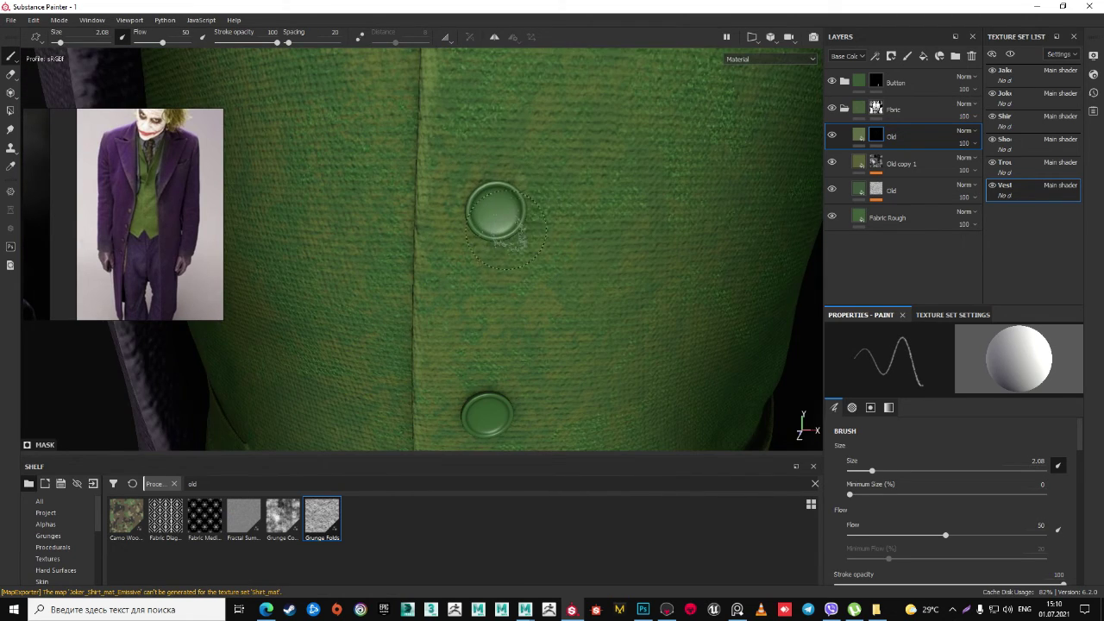
alt+drag(506, 226, 507, 138)
scroll(405, 322, down, 4)
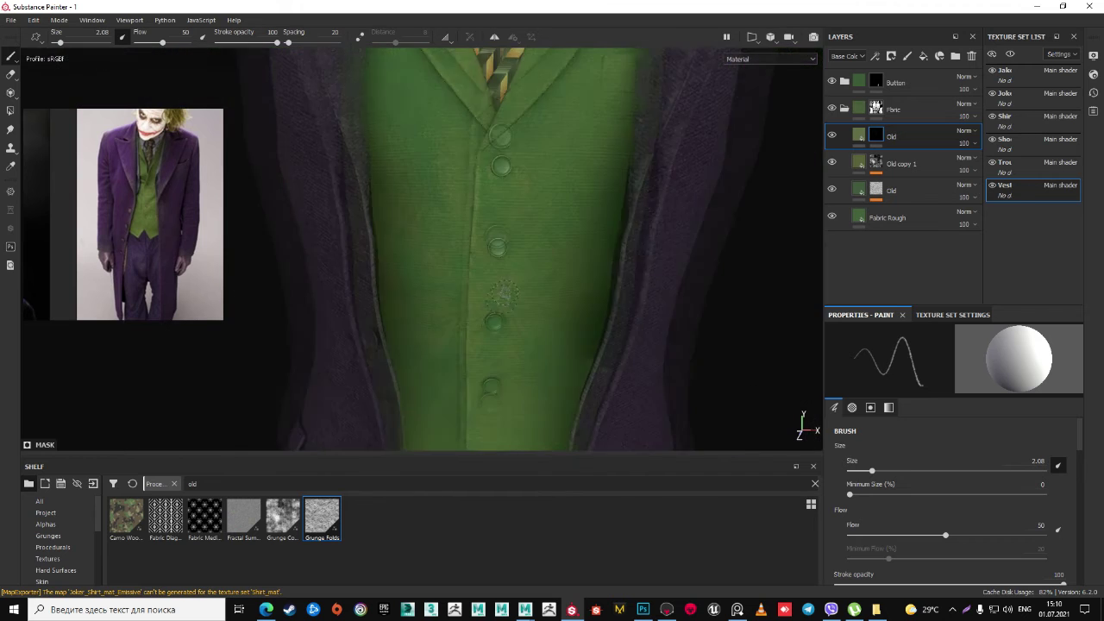
scroll(405, 322, down, 3)
mouse_move(483, 320)
alt+mouse_down()
mouse_move(405, 322)
mouse_move(599, 197)
alt+mouse_up()
scroll(406, 322, down, 3)
scroll(405, 322, down, 3)
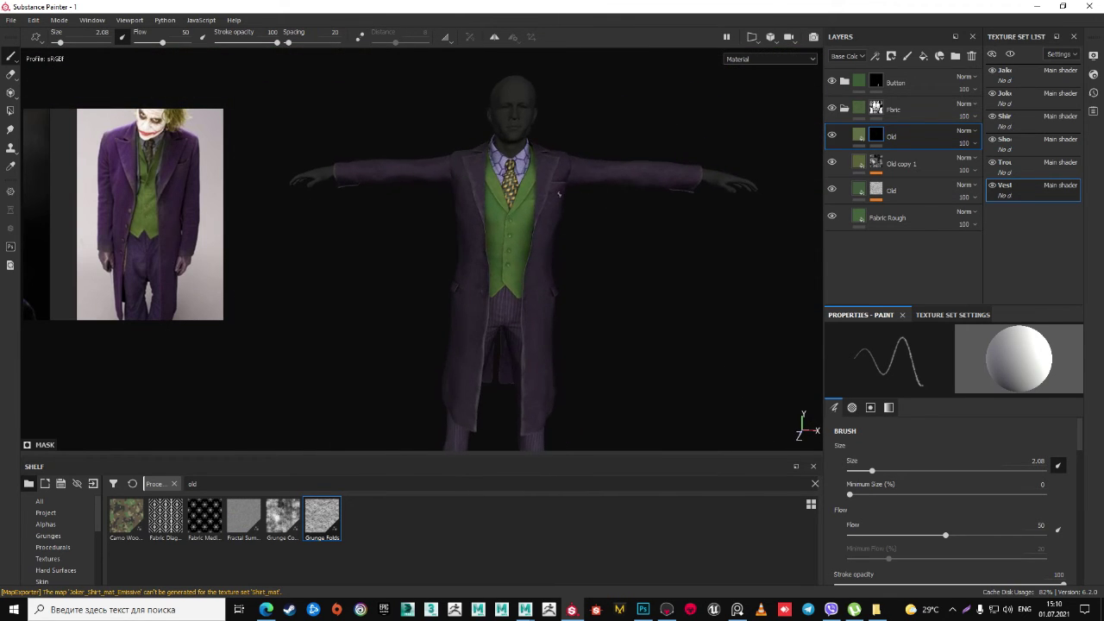
scroll(574, 197, up, 3)
scroll(535, 207, up, 3)
scroll(499, 221, up, 3)
scroll(496, 220, up, 2)
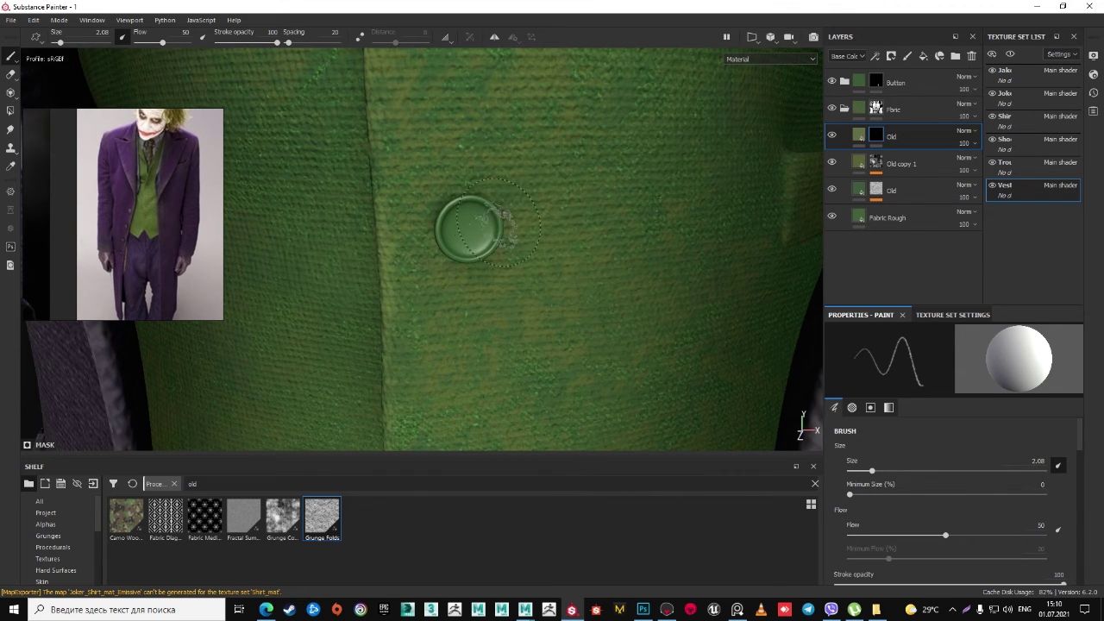
scroll(470, 233, down, 3)
scroll(483, 241, down, 2)
scroll(501, 250, down, 2)
scroll(513, 259, down, 1)
scroll(513, 251, up, 2)
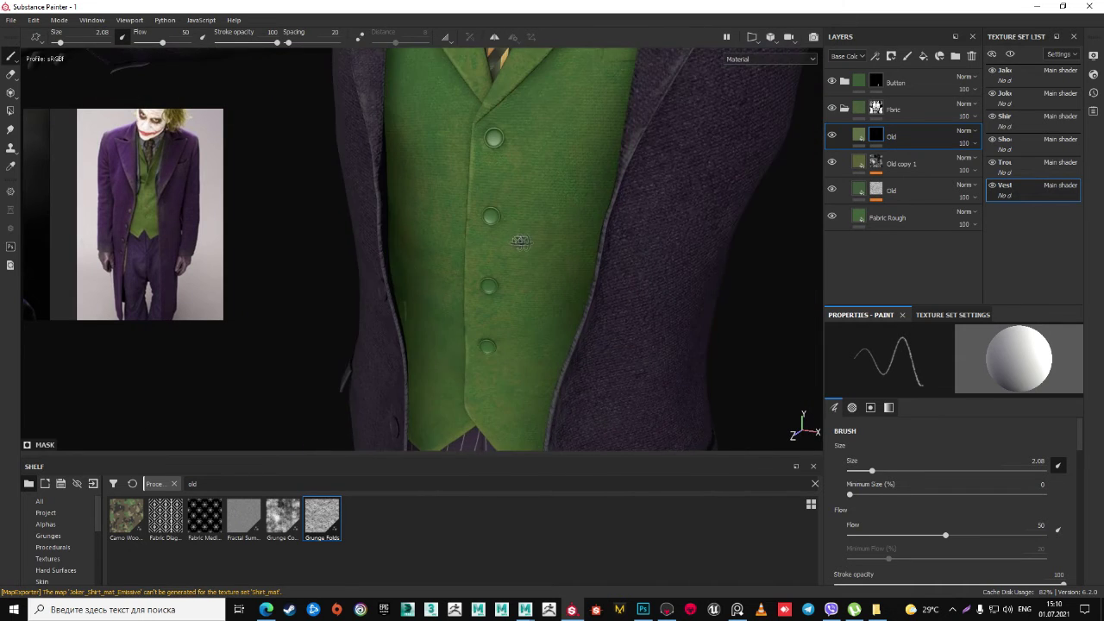
scroll(535, 246, down, 3)
scroll(596, 235, down, 2)
scroll(607, 231, down, 1)
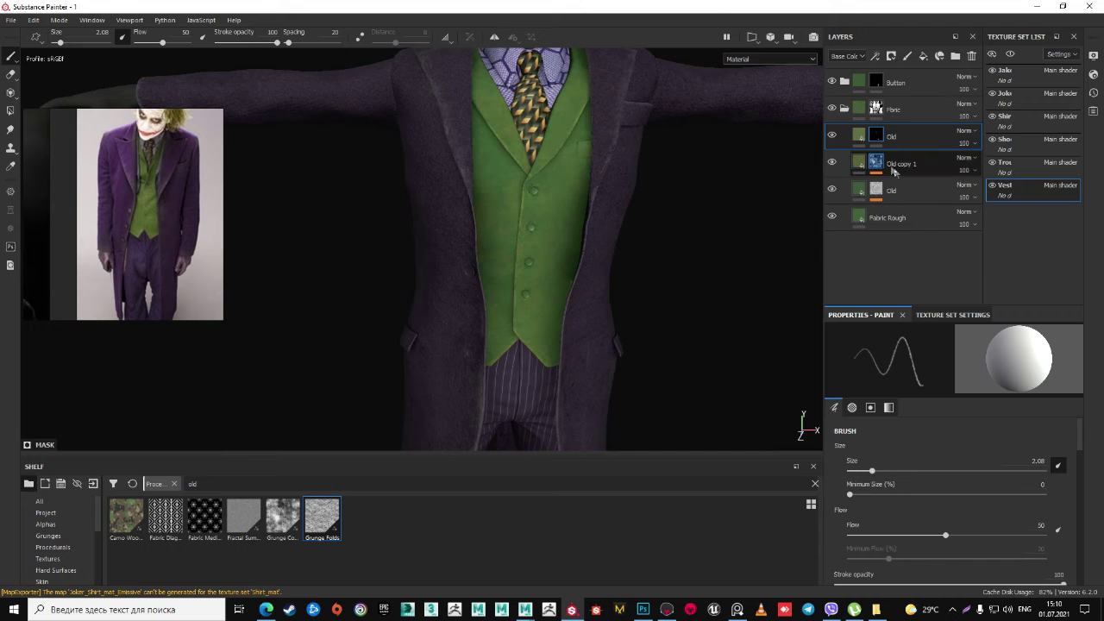
- Expand the Old copy 1 layer and inspect its Grunge fill on the upper body
click(887, 166)
click(906, 201)
scroll(553, 193, up, 2)
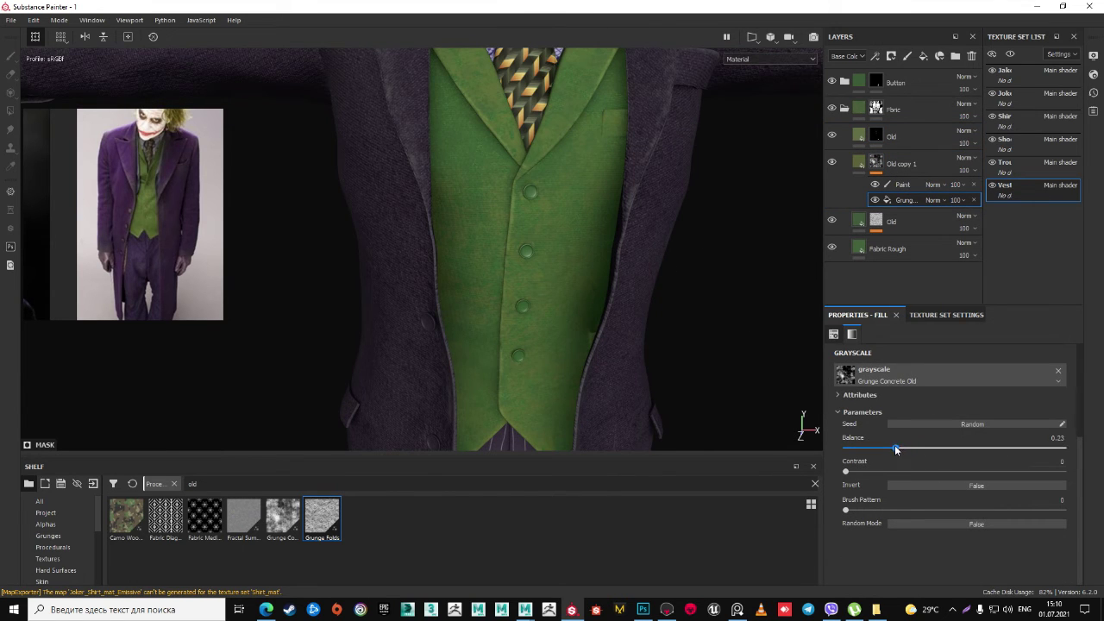
scroll(645, 263, down, 3)
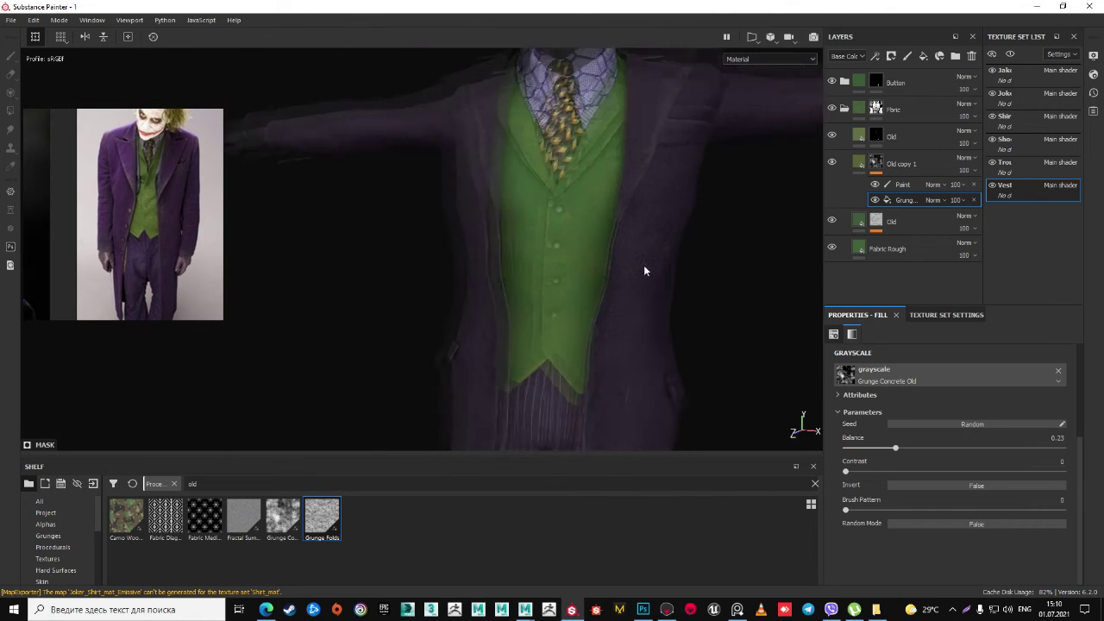
alt+drag(660, 271, 676, 285)
scroll(677, 284, down, 2)
scroll(681, 267, down, 2)
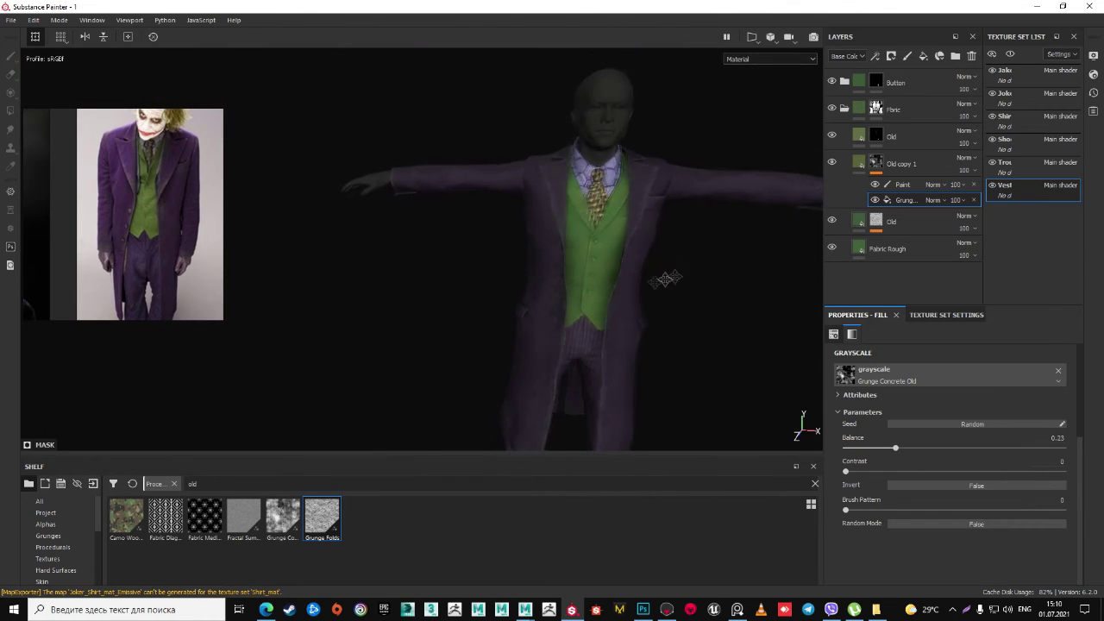
scroll(656, 285, down, 1)
scroll(604, 300, down, 1)
mouse_move(556, 304)
alt+mouse_down()
mouse_move(552, 288)
mouse_move(578, 267)
mouse_move(567, 285)
alt+mouse_up()
scroll(552, 276, up, 2)
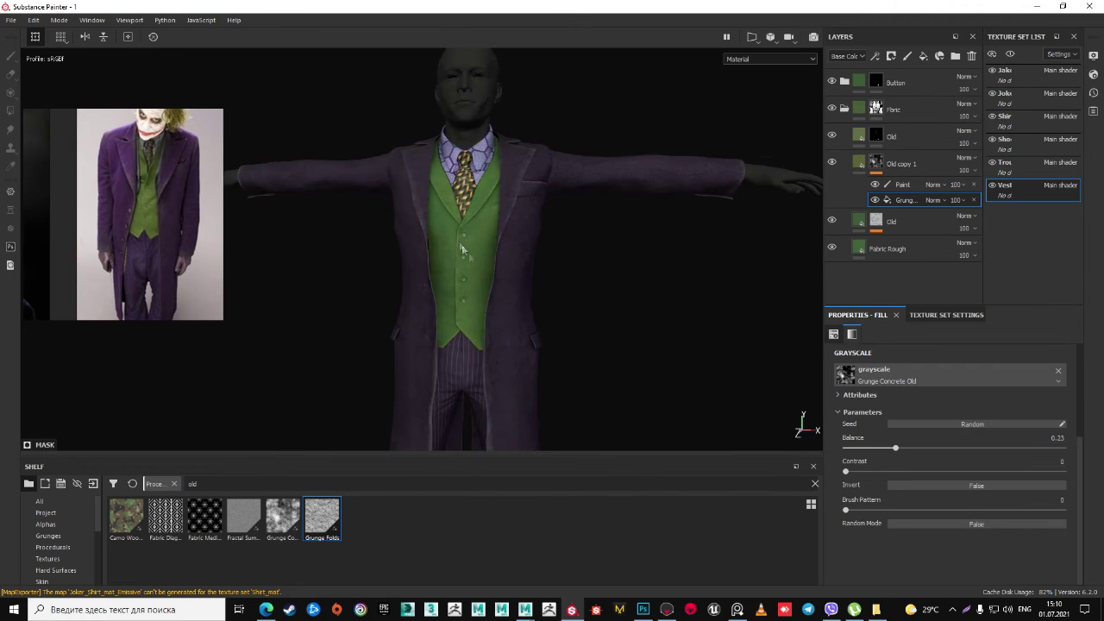
scroll(552, 276, up, 3)
- Collapse the Fabric folder and duplicate the Plastic Matte Pure layer in the Button folder
key(ctrl+z)
key(ctrl+z)
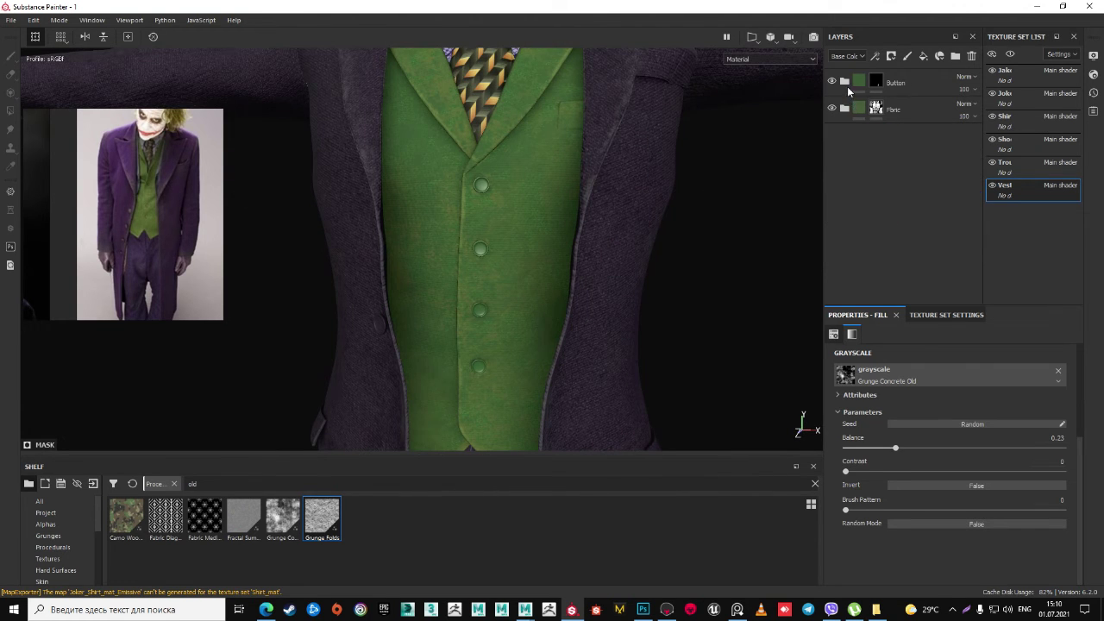
key(ctrl+z)
key(ctrl+z)
right_click(891, 119)
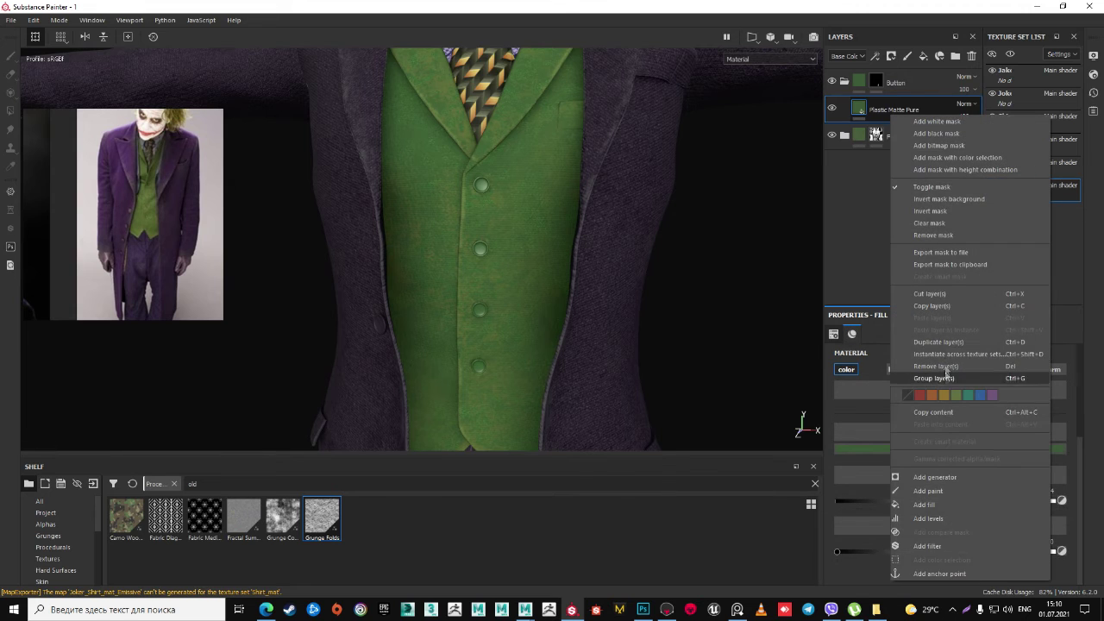
click(947, 340)
scroll(445, 297, up, 2)
scroll(497, 244, up, 2)
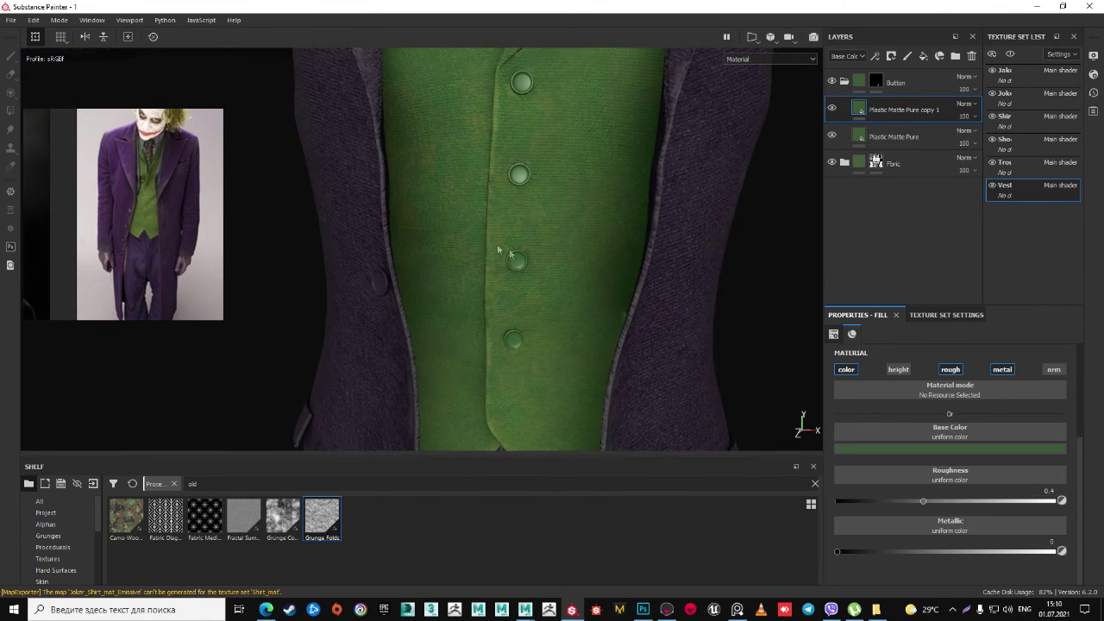
- Brighten the copy's Base Color to V 0.190 and rename the layer
click(924, 449)
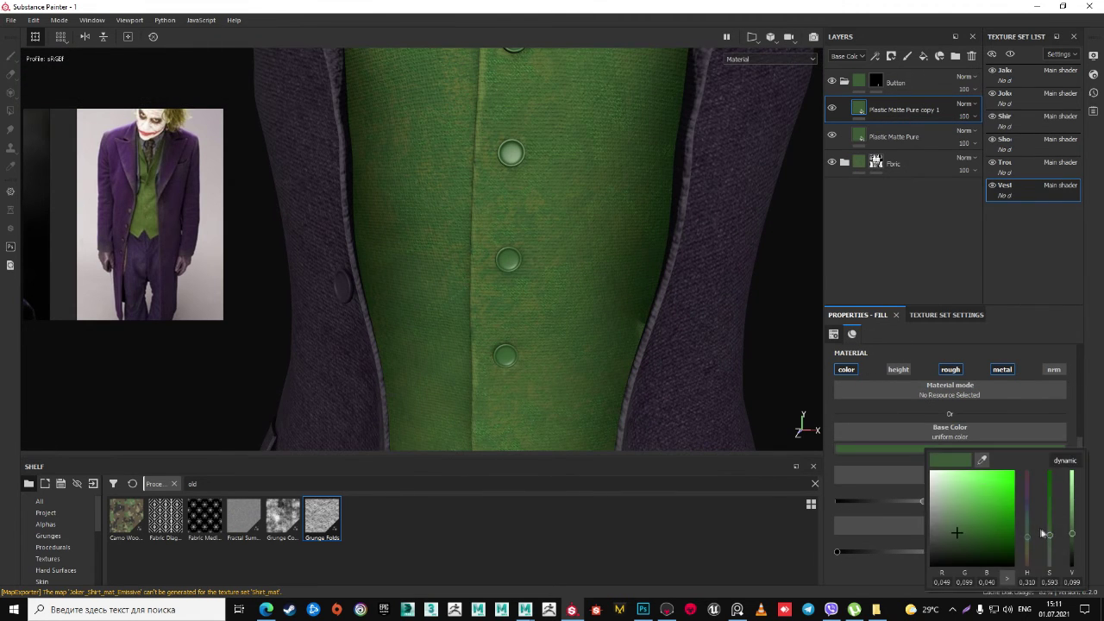
drag(1068, 539, 1076, 522)
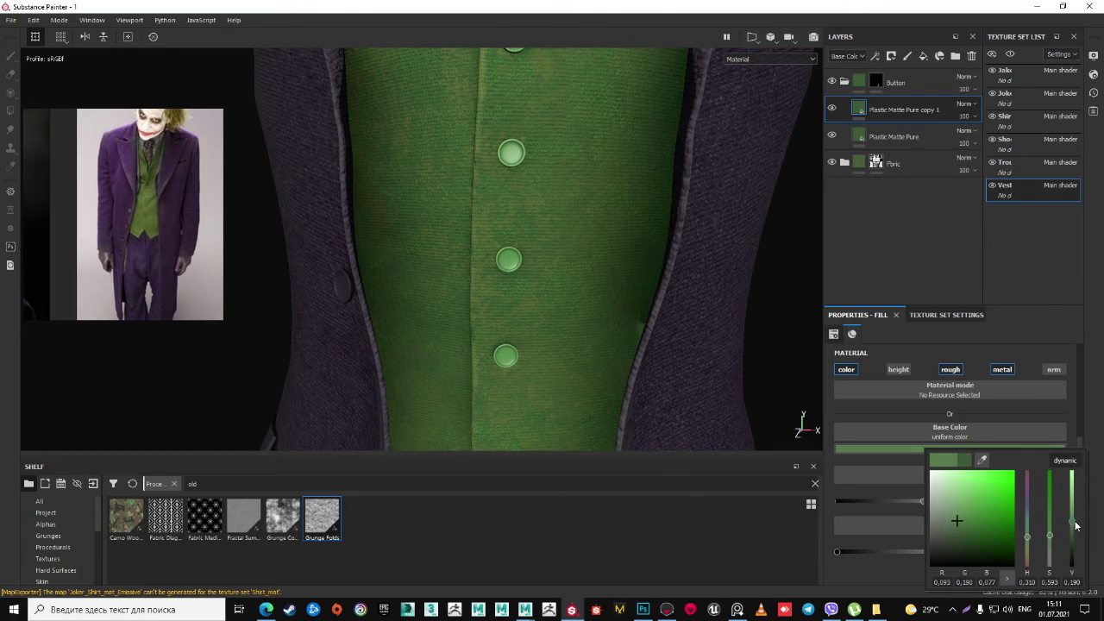
right_click(889, 112)
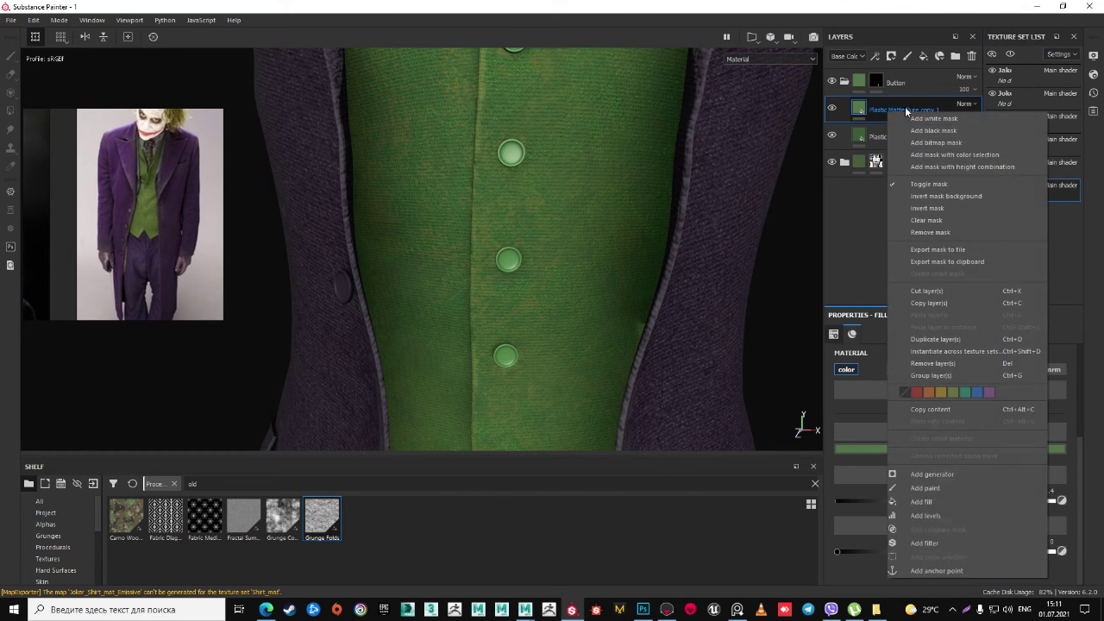
click(920, 135)
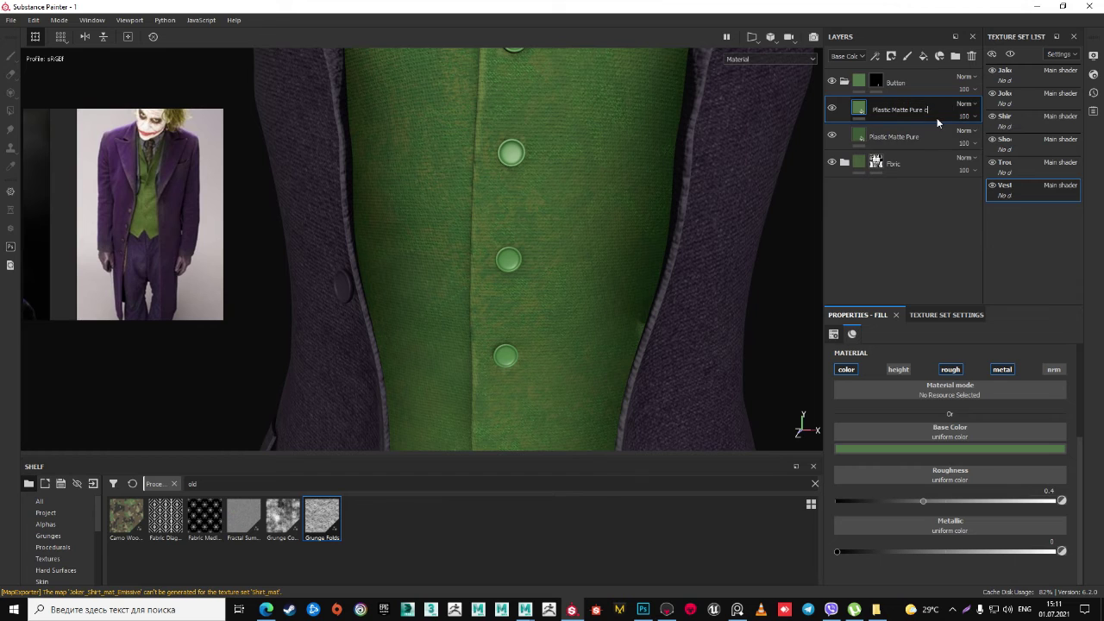
- Hide the brighter button layer completely with a black mask
right_click(884, 110)
click(949, 126)
scroll(61, 565, down, 3)
scroll(61, 565, down, 2)
click(55, 548)
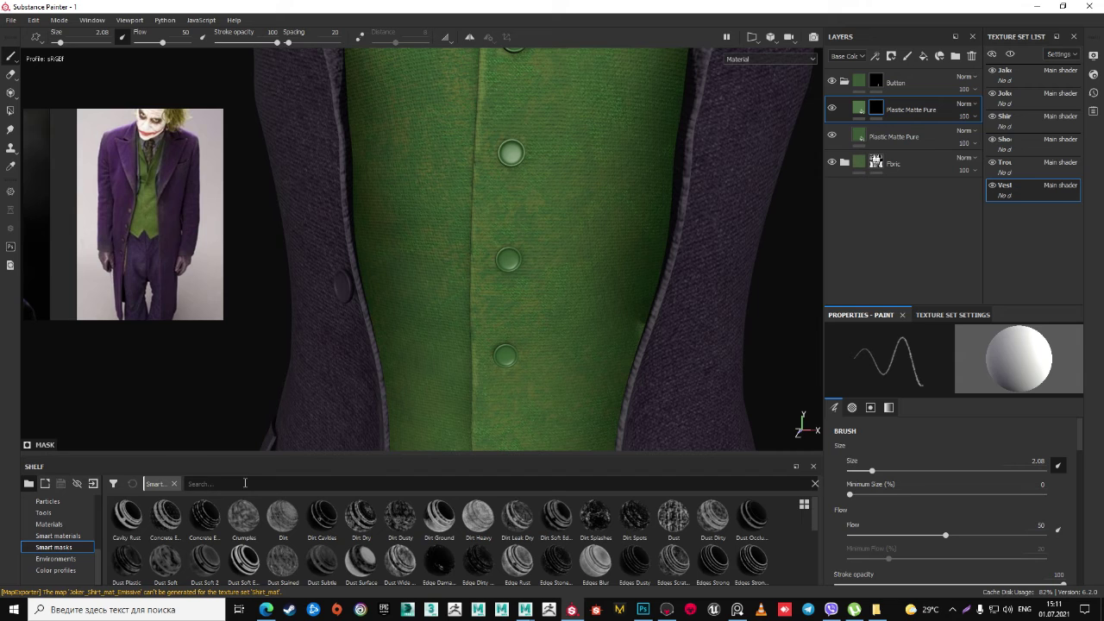
click(236, 481)
- Apply the Edges Scratch smart mask, found by searching 'scr', to the top button layer
text(cirt)
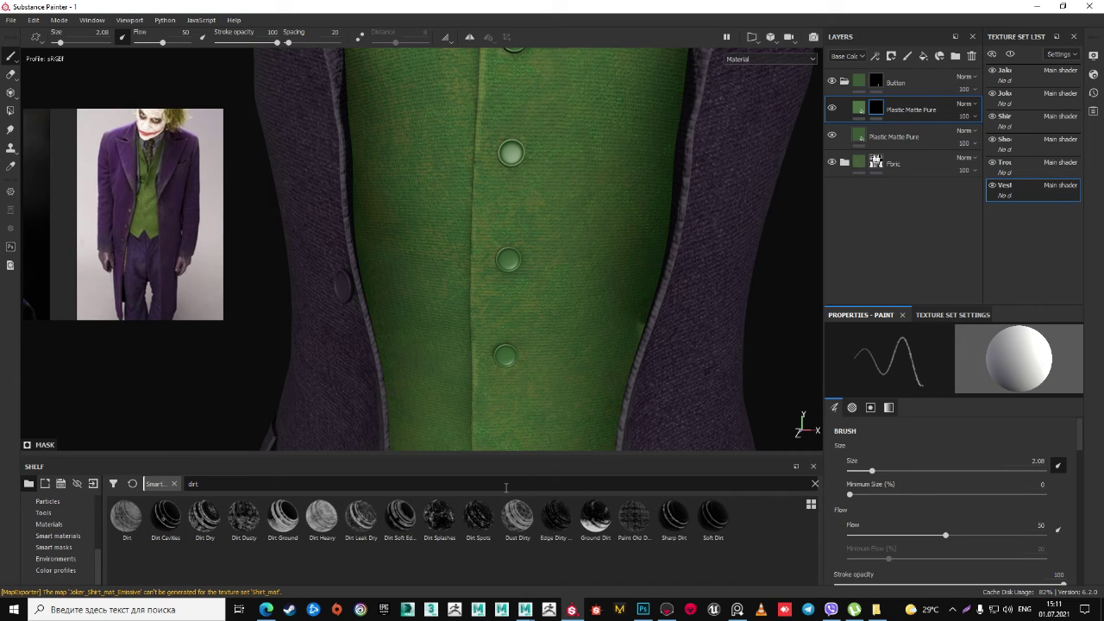
key(ctrl+a)
text(scr)
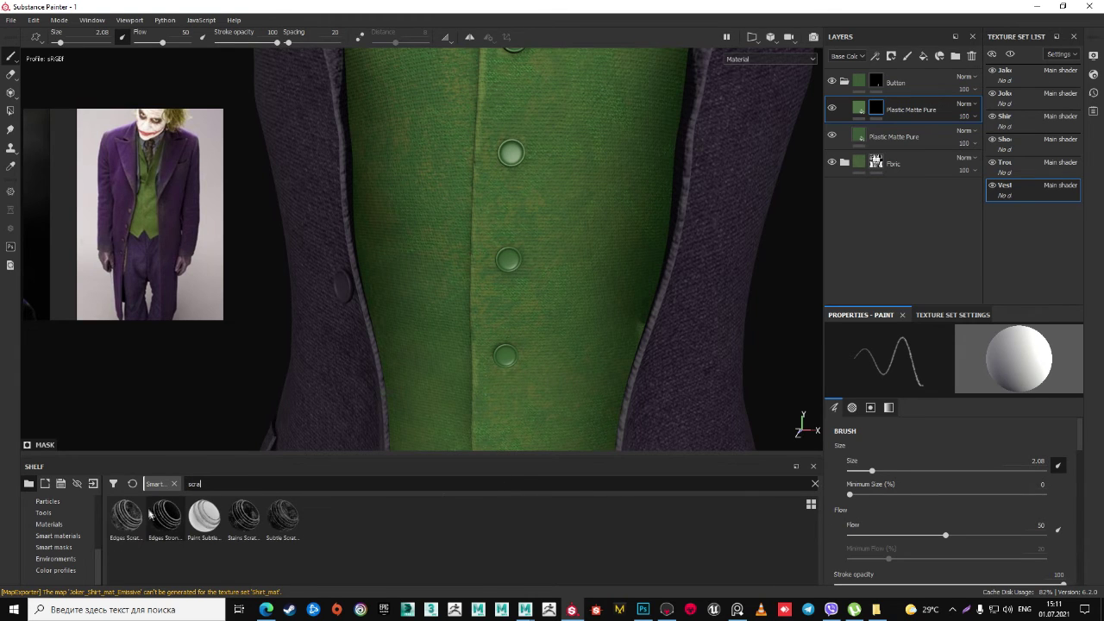
drag(247, 519, 250, 519)
drag(126, 520, 899, 110)
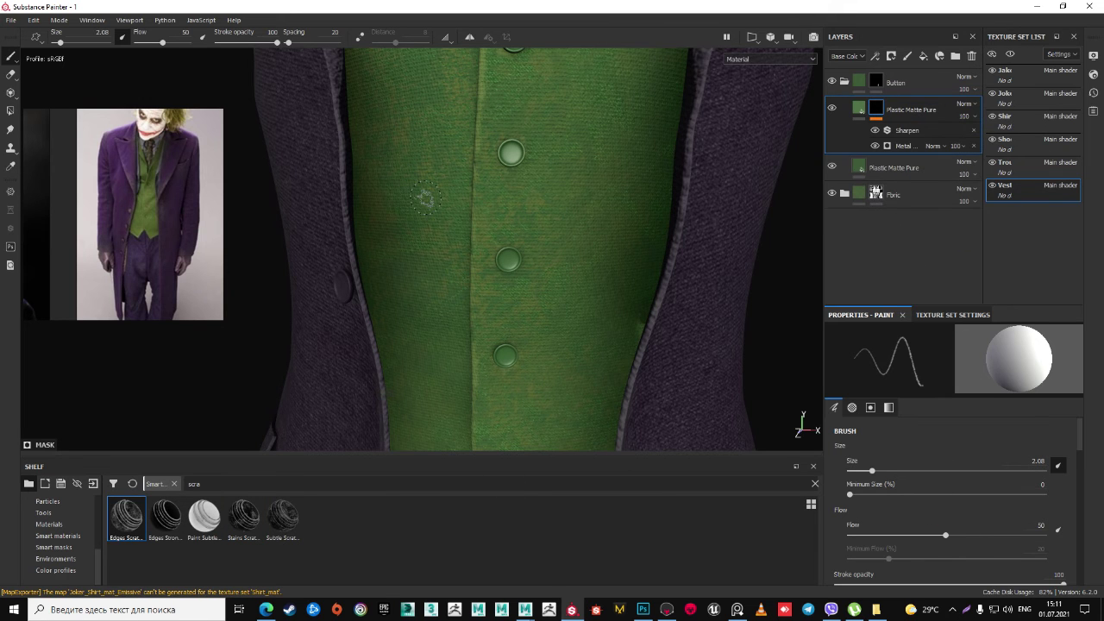
scroll(424, 198, up, 3)
alt+drag(493, 185, 652, 195)
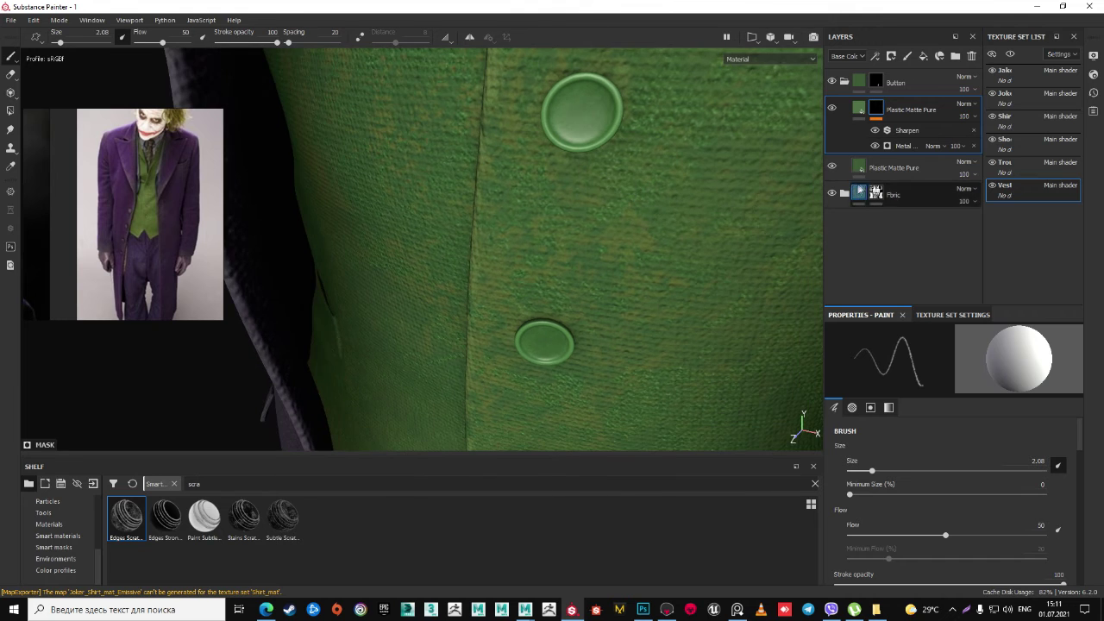
mouse_move(652, 195)
alt+right_down()
mouse_move(641, 133)
mouse_move(455, 184)
alt+right_up()
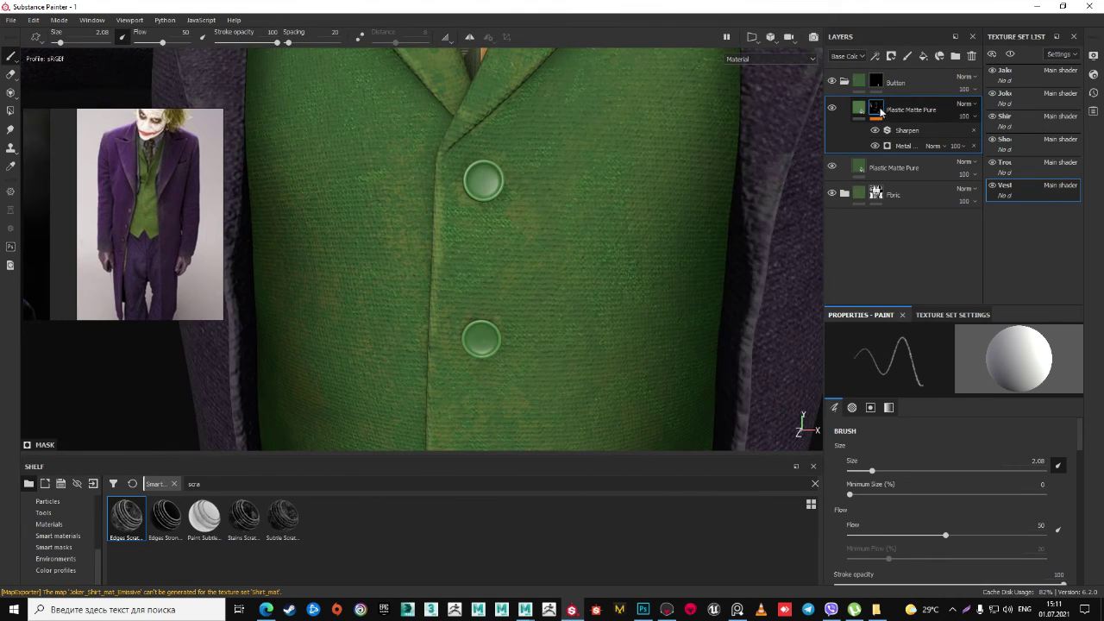
- Darken the button layer's Base Color to V 0.054
click(859, 108)
click(949, 449)
click(1089, 536)
drag(1089, 537, 1091, 548)
scroll(658, 307, down, 5)
alt+drag(665, 266, 630, 264)
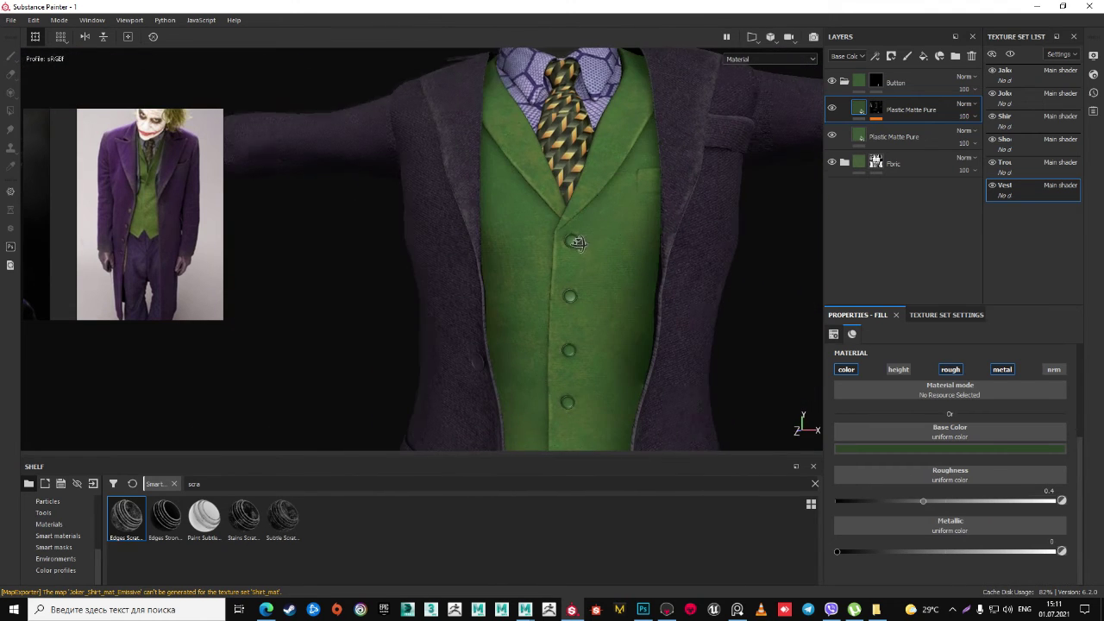
- Duplicate the top Plastic Matte Pure layer to serve as a wear layer
right_click(900, 109)
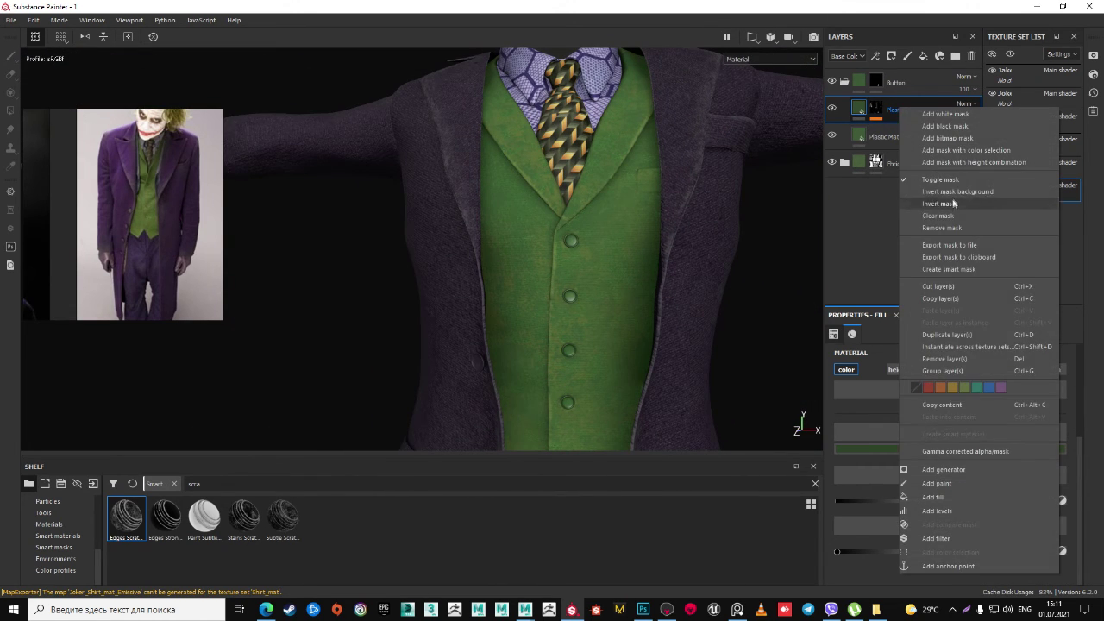
click(948, 335)
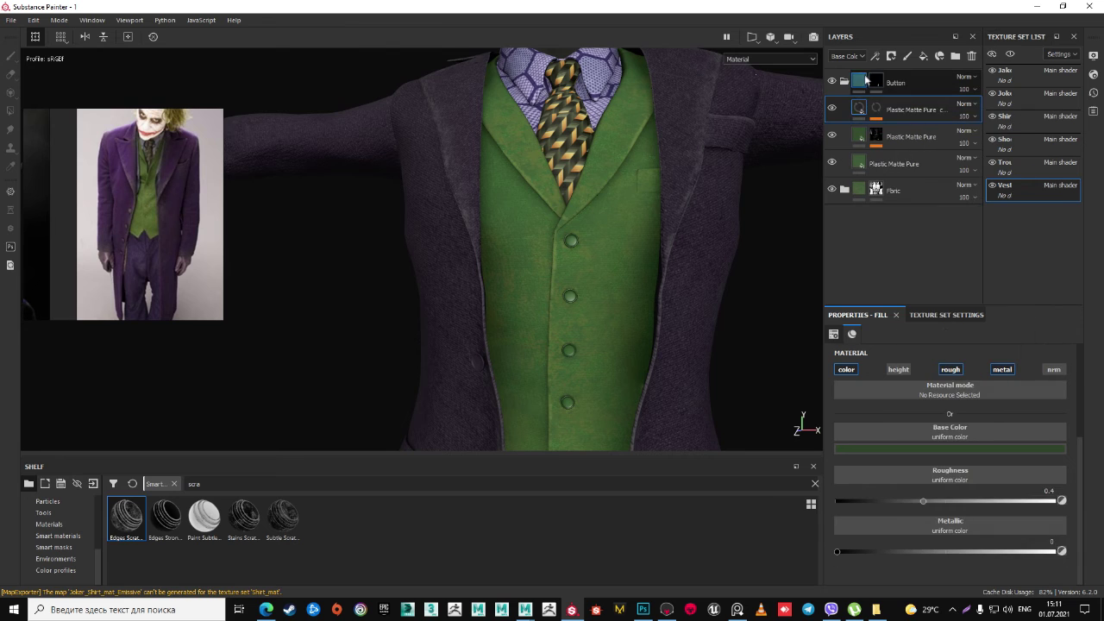
click(876, 109)
right_click(893, 121)
key(Escape)
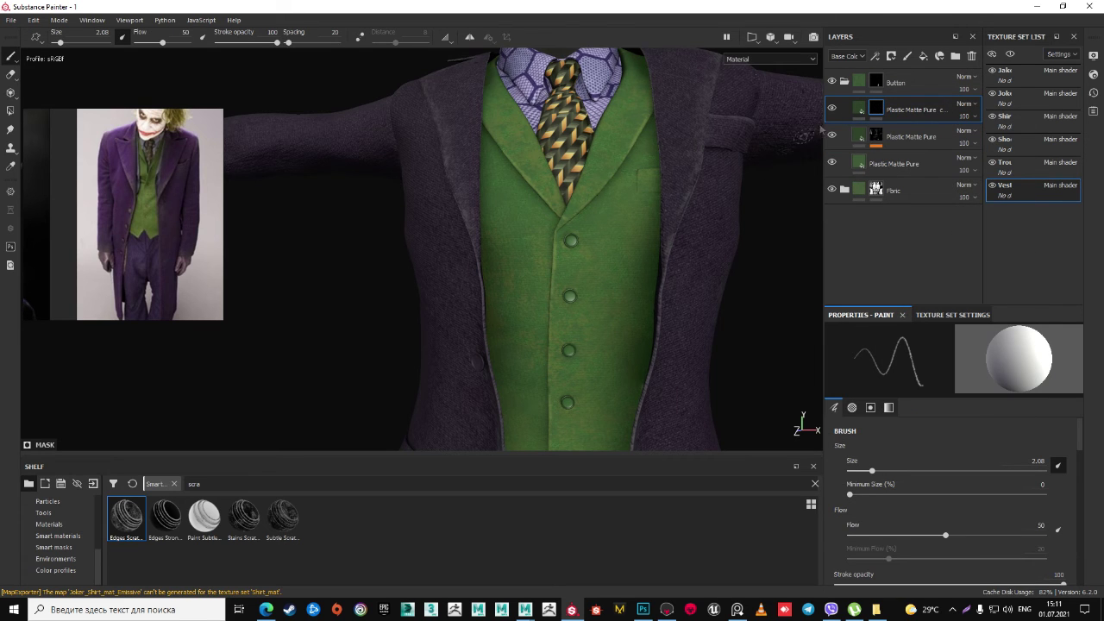
scroll(598, 158, up, 3)
scroll(599, 158, up, 3)
scroll(599, 158, up, 3)
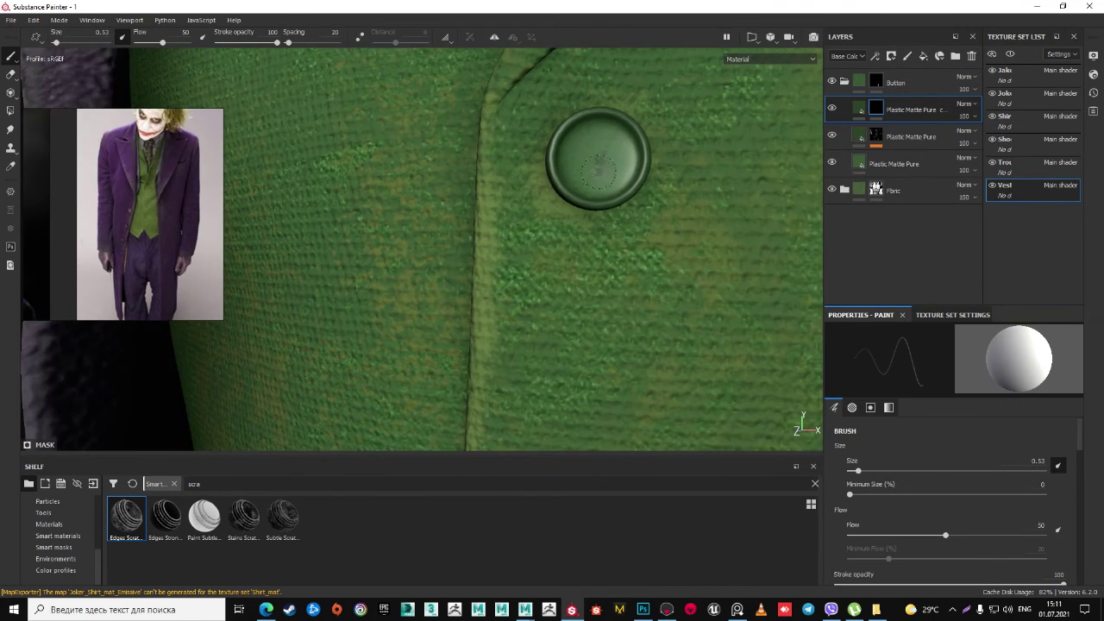
- Make the wear layer a lighter green and enable height at -0.0131
click(859, 109)
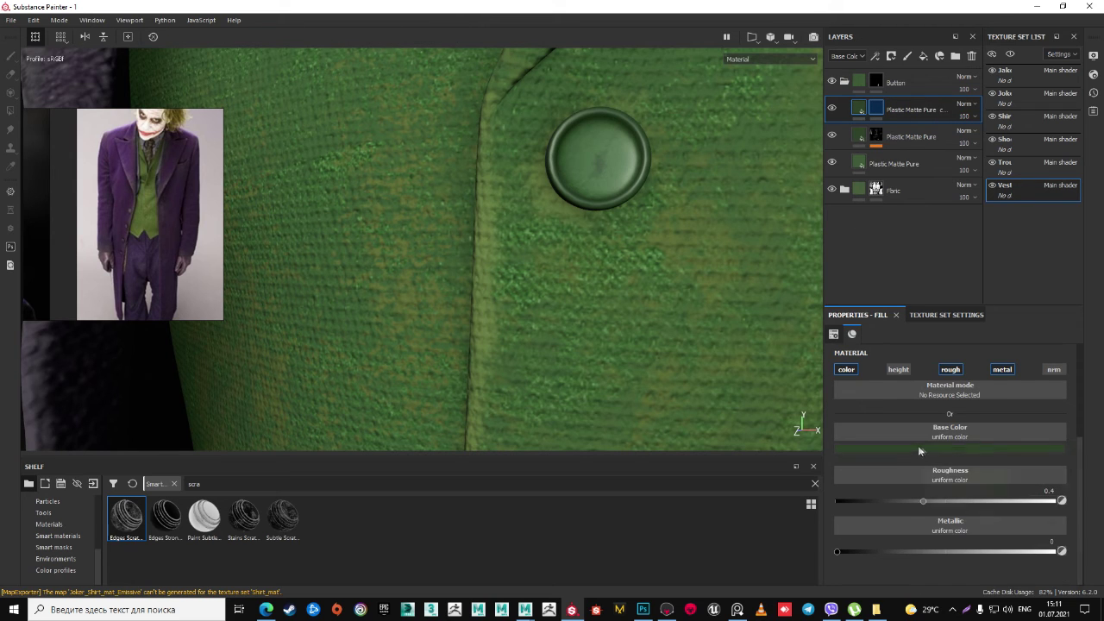
click(918, 445)
drag(1067, 527, 1067, 535)
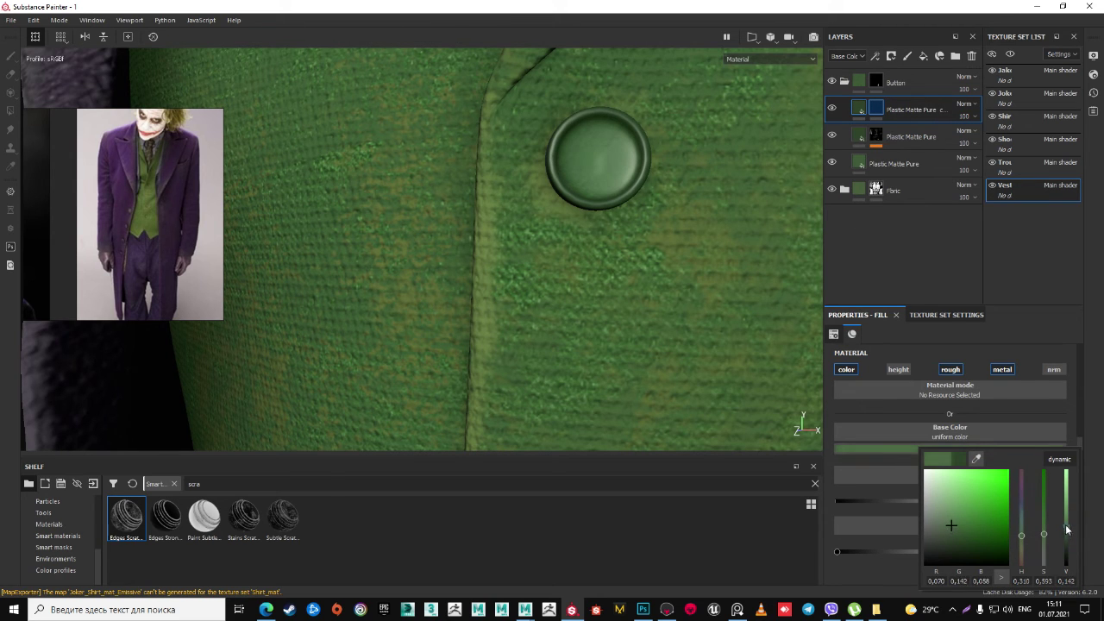
drag(1069, 524, 1068, 523)
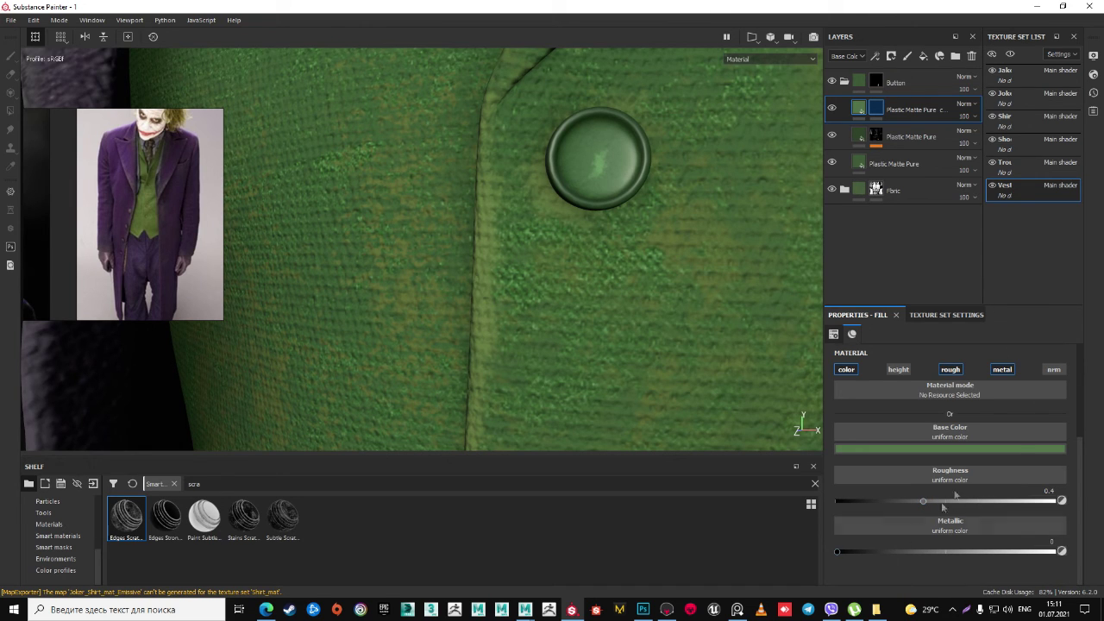
click(897, 370)
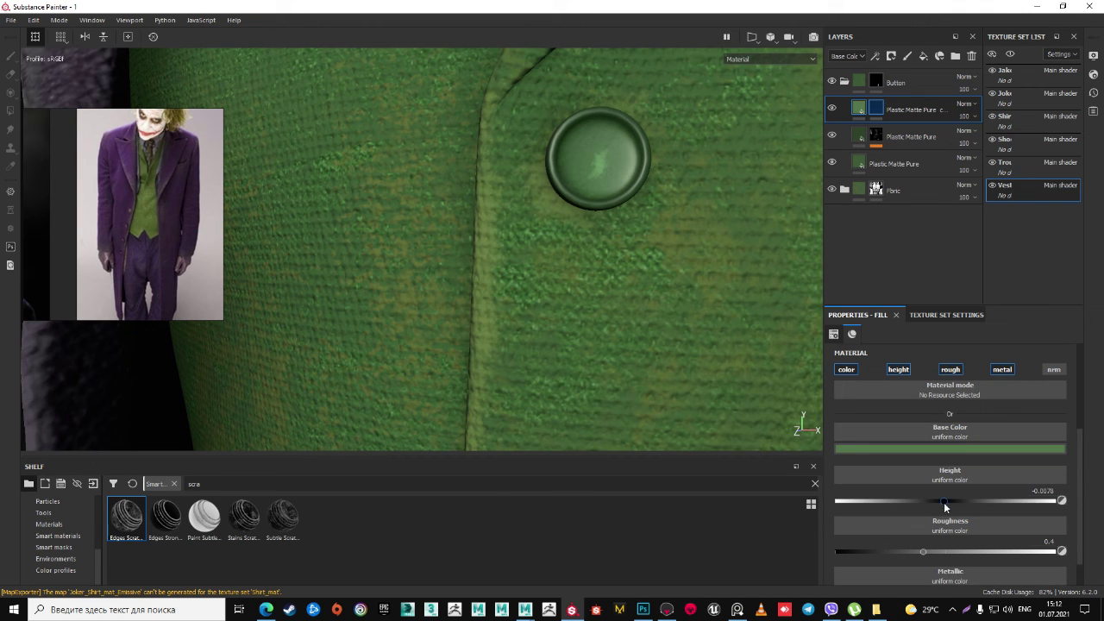
drag(944, 508, 973, 504)
click(884, 110)
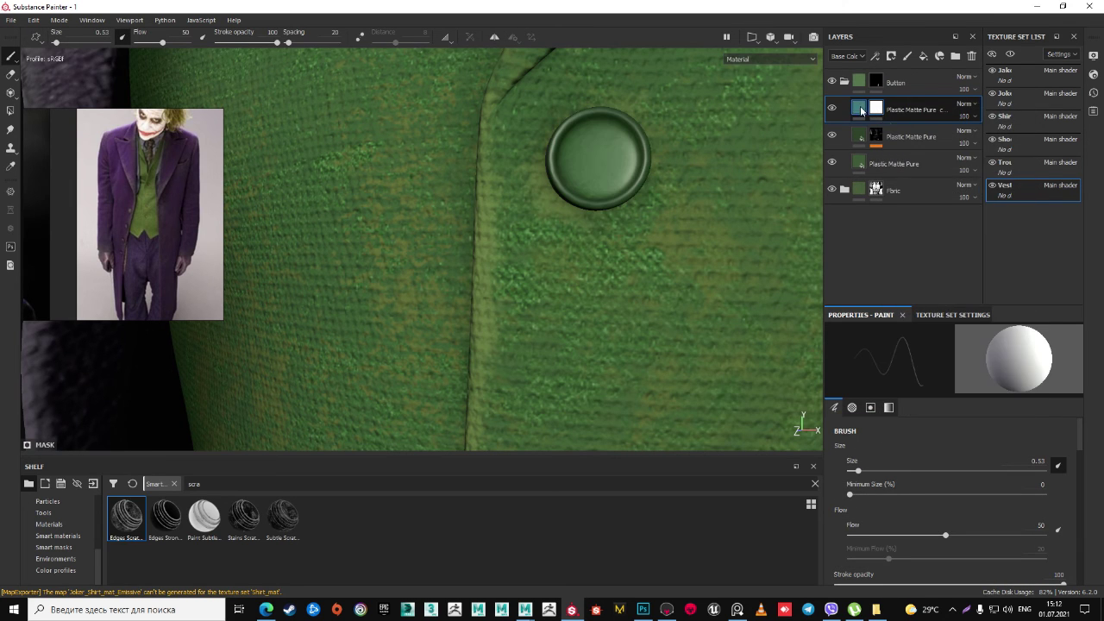
right_click(878, 109)
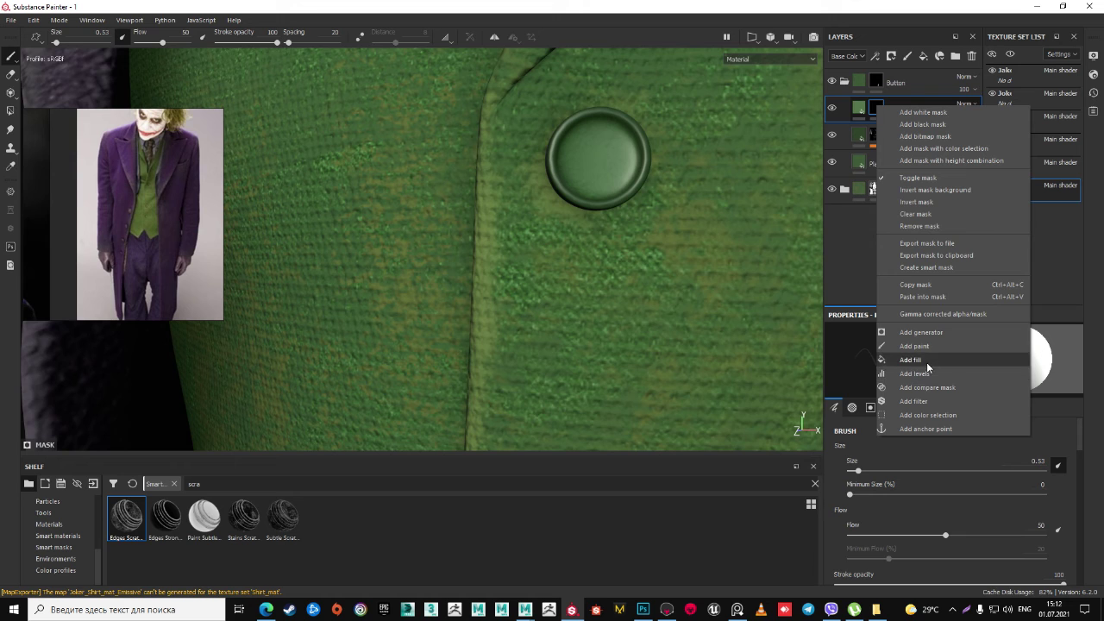
- Add a fill to the mask using the Grunge Scratches Rough procedural
click(928, 360)
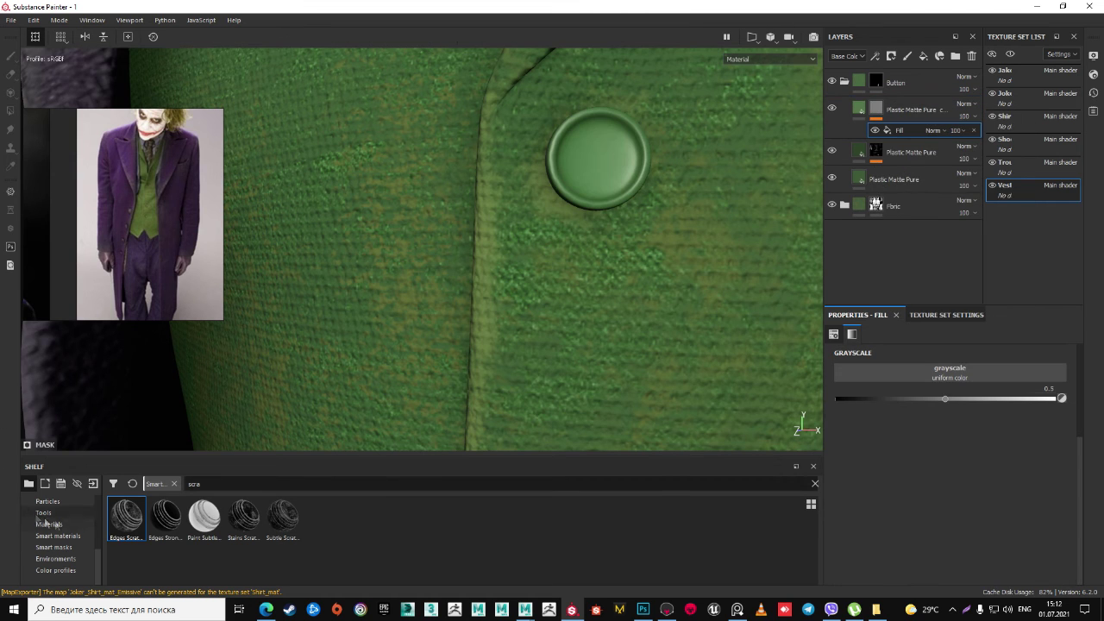
scroll(77, 550, up, 3)
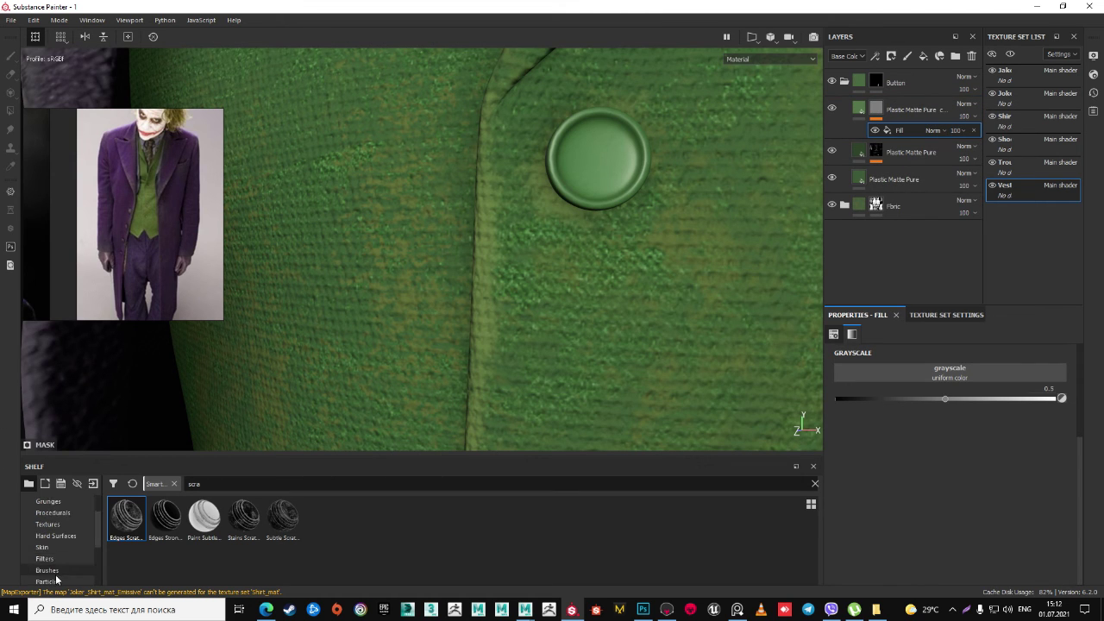
scroll(59, 547, up, 2)
click(58, 536)
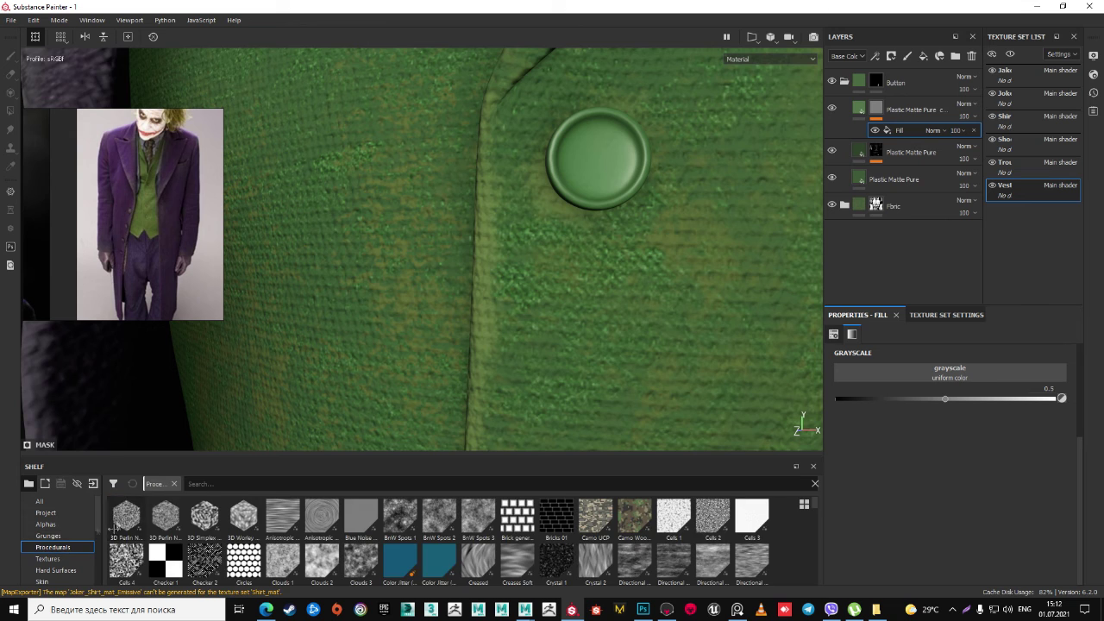
click(52, 547)
text(t)
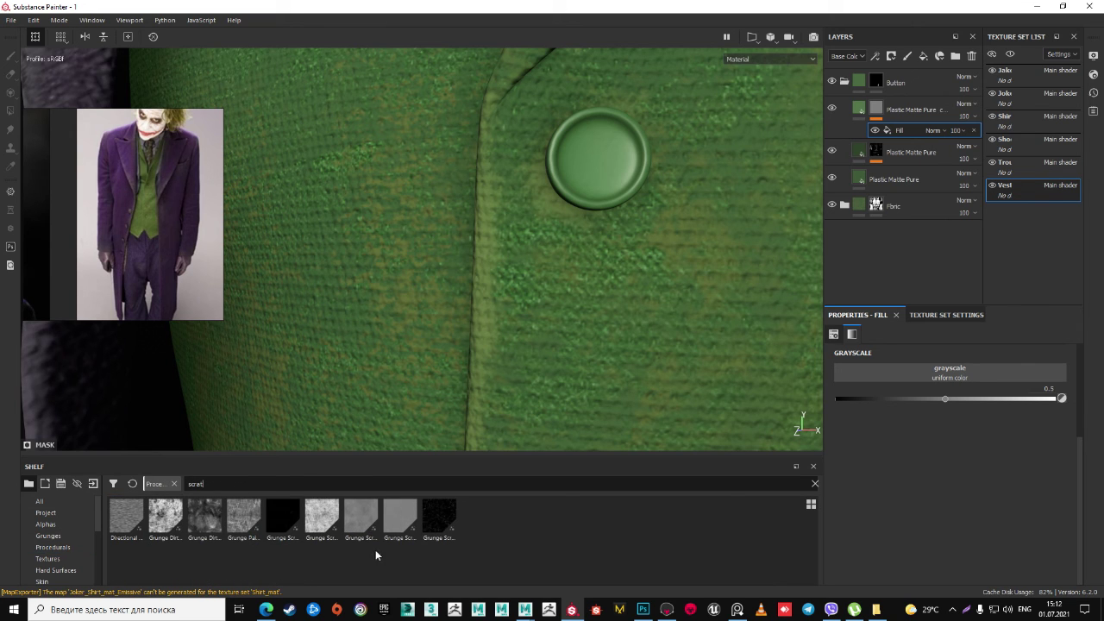
drag(440, 517, 939, 378)
- Adjust the scratch fill's Balance and set its Scale to 5
scroll(508, 204, down, 2)
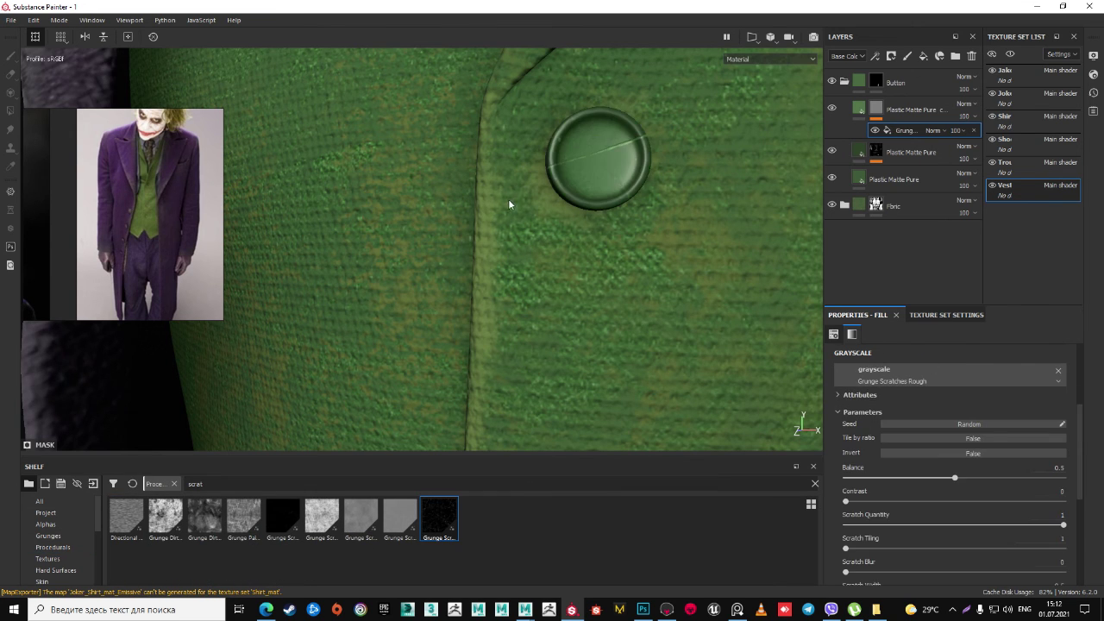
scroll(1014, 432, up, 3)
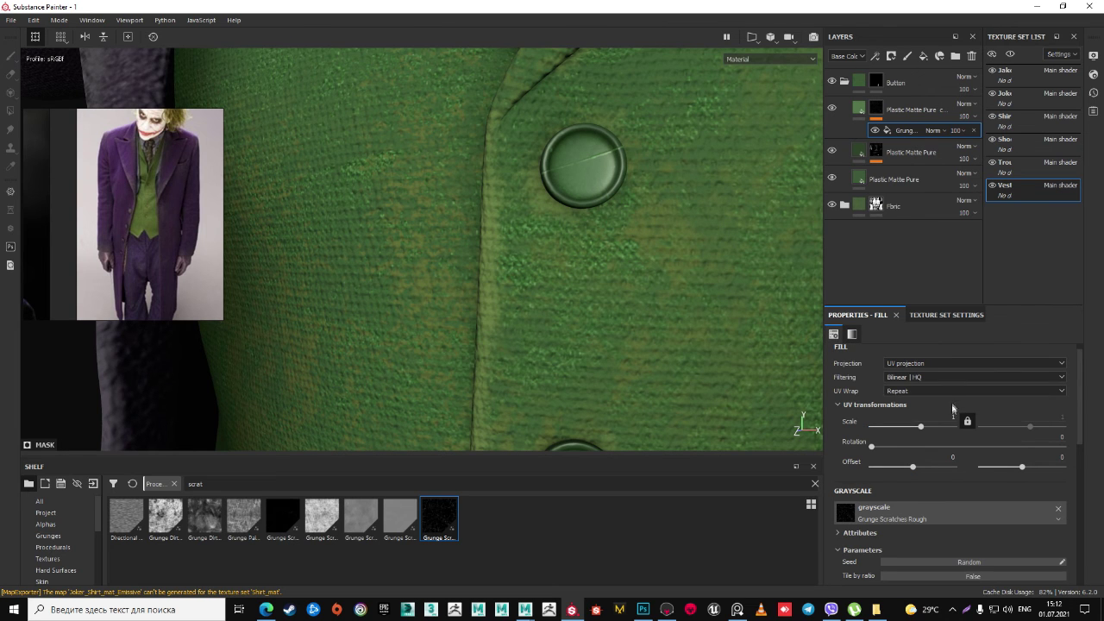
scroll(935, 500, down, 2)
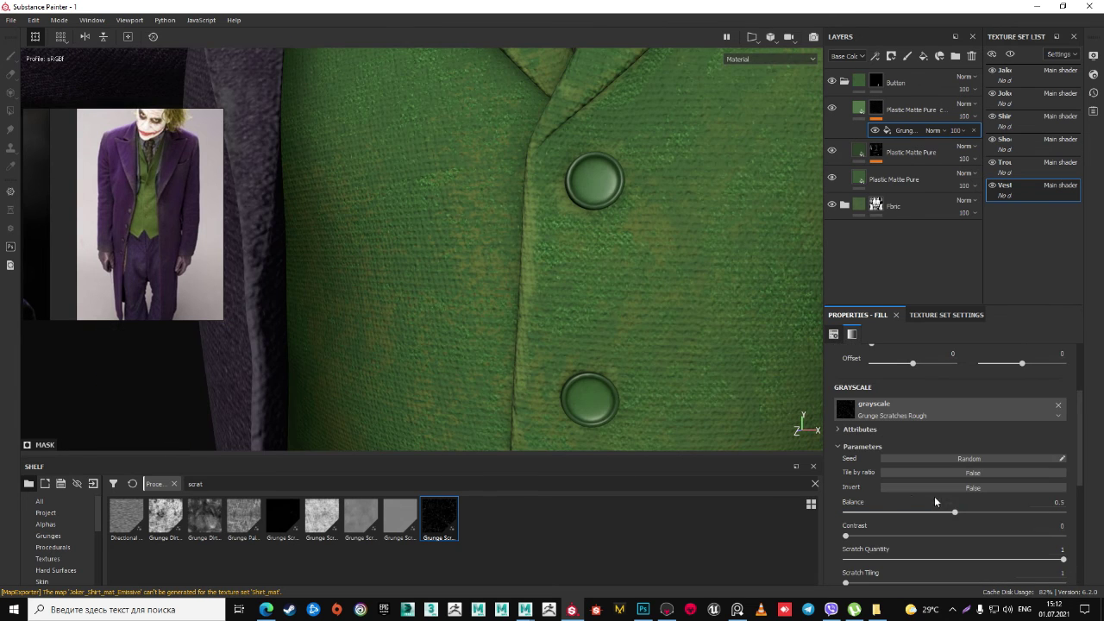
click(957, 513)
drag(1029, 514, 950, 513)
scroll(949, 509, up, 2)
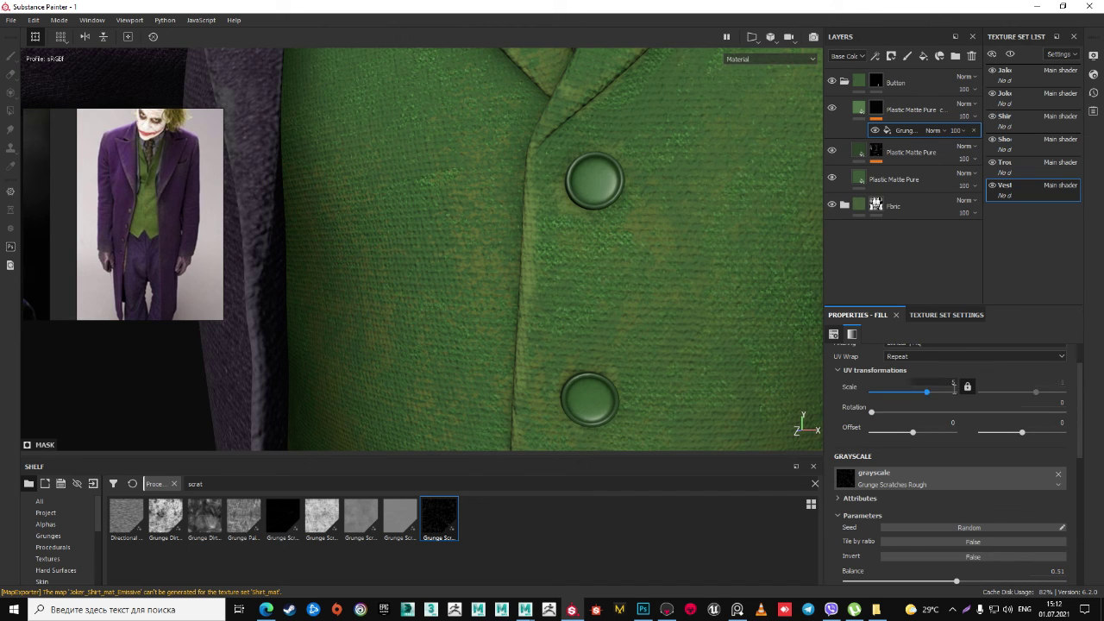
scroll(971, 499, down, 2)
drag(954, 479, 944, 481)
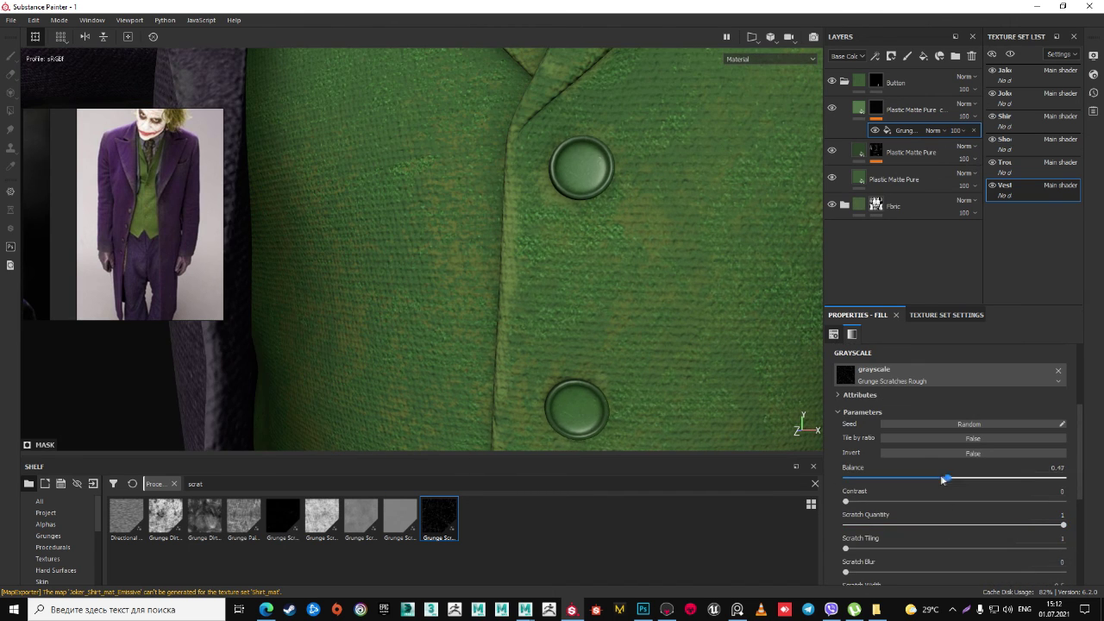
scroll(953, 483, up, 2)
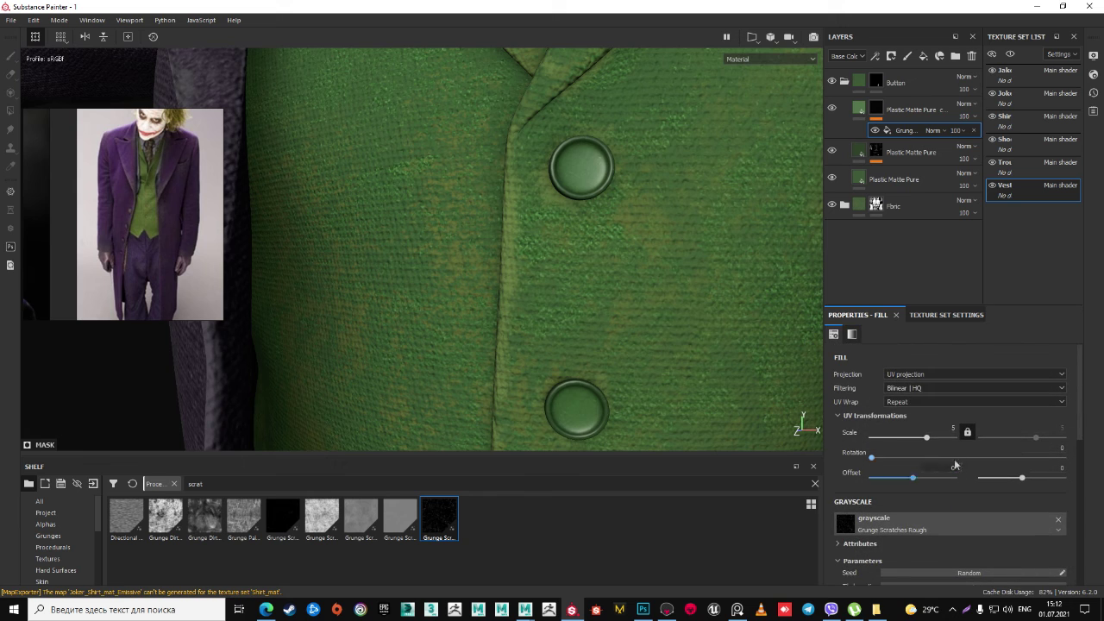
text(2)
key(Return)
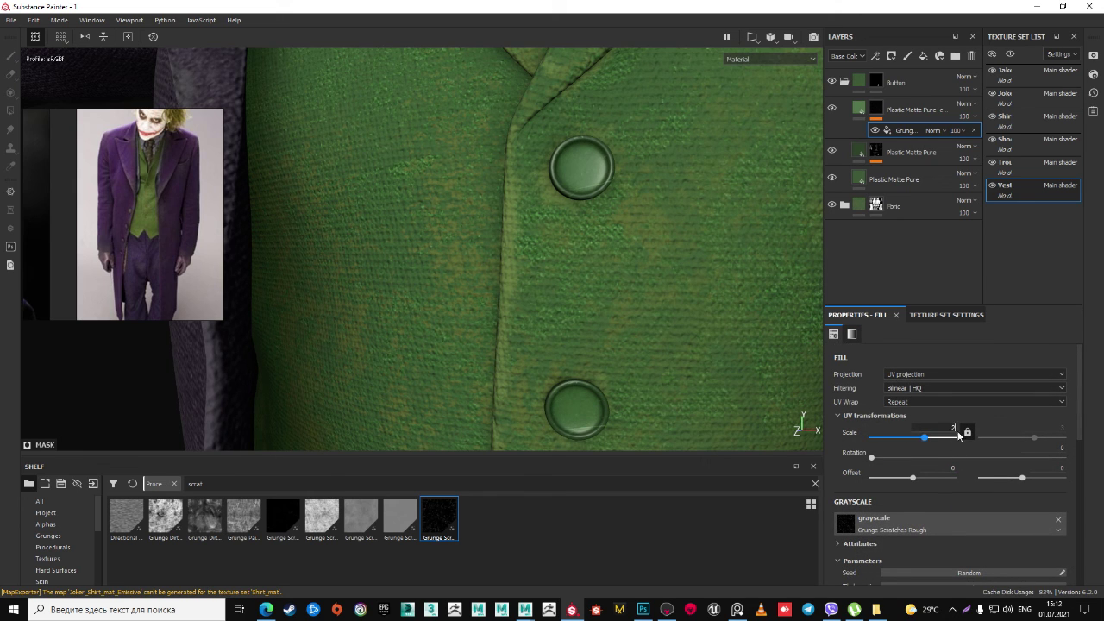
alt+drag(612, 222, 675, 228)
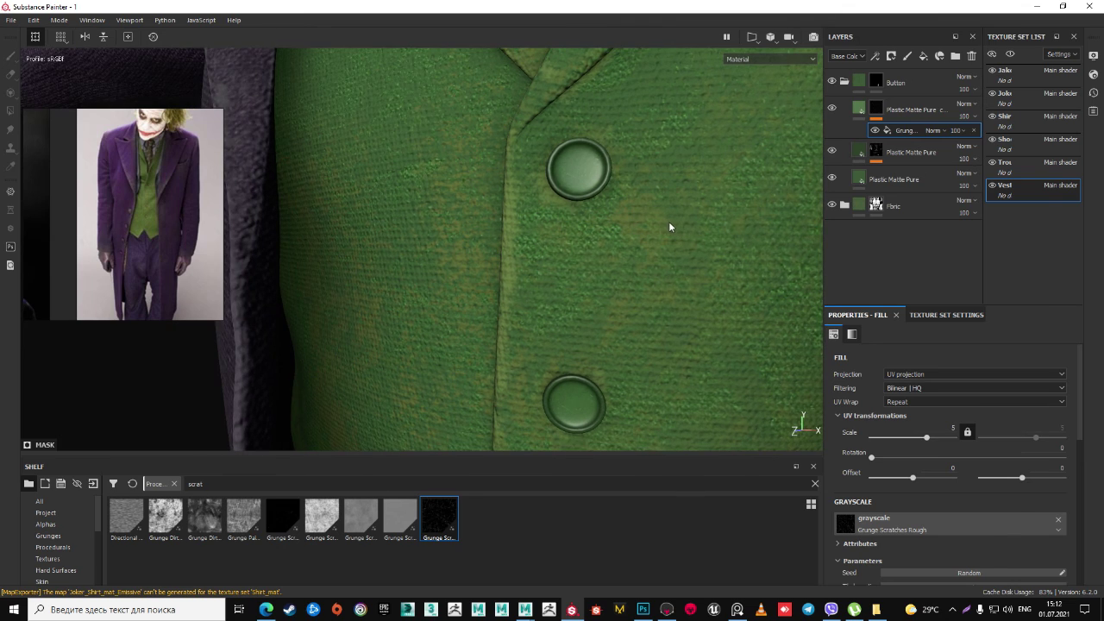
scroll(670, 227, down, 2)
scroll(641, 192, down, 3)
scroll(636, 202, down, 3)
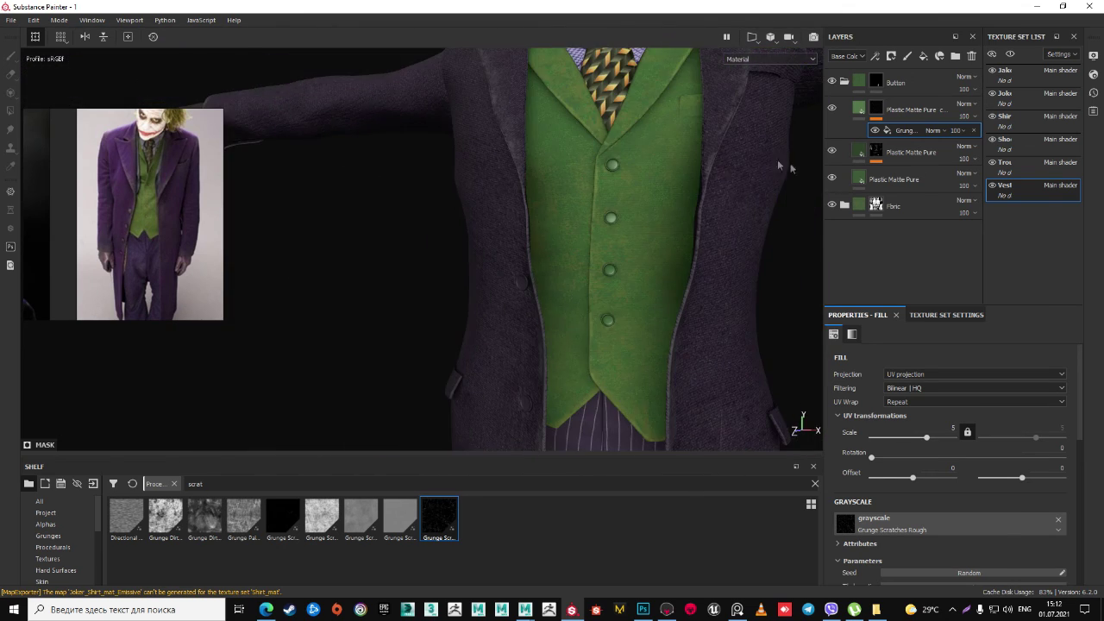
scroll(619, 177, up, 3)
scroll(585, 144, up, 3)
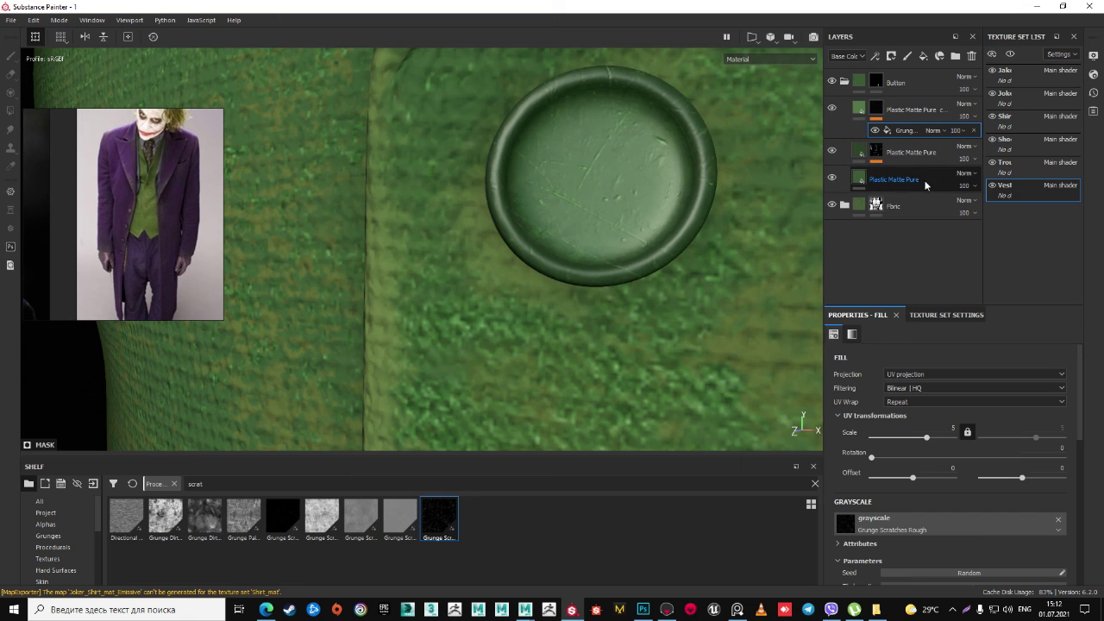
- Toggle the lower Plastic Matte Pure layer to compare, then raise button roughness to 0.7937
click(926, 185)
click(833, 179)
click(833, 178)
scroll(945, 518, down, 4)
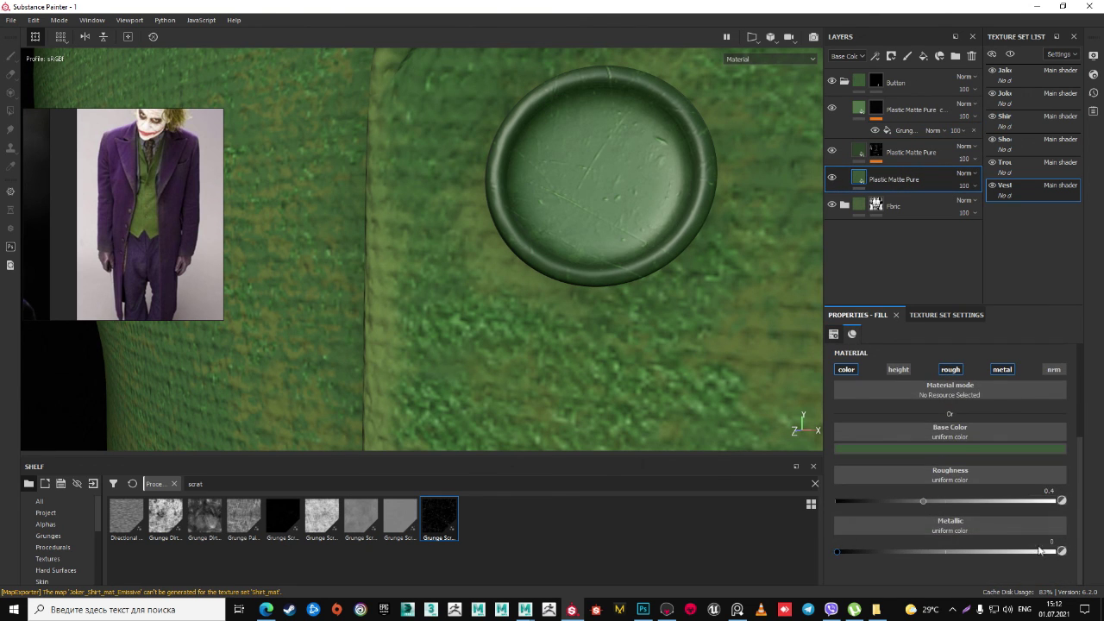
click(915, 153)
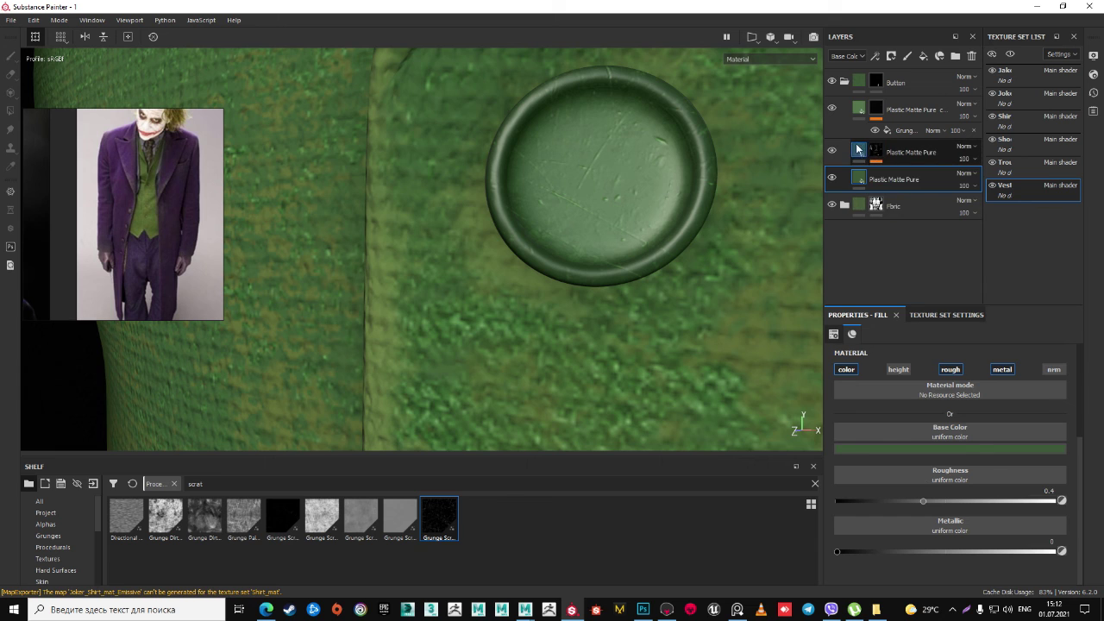
mouse_move(937, 501)
mouse_down()
mouse_move(957, 500)
mouse_move(949, 506)
mouse_up()
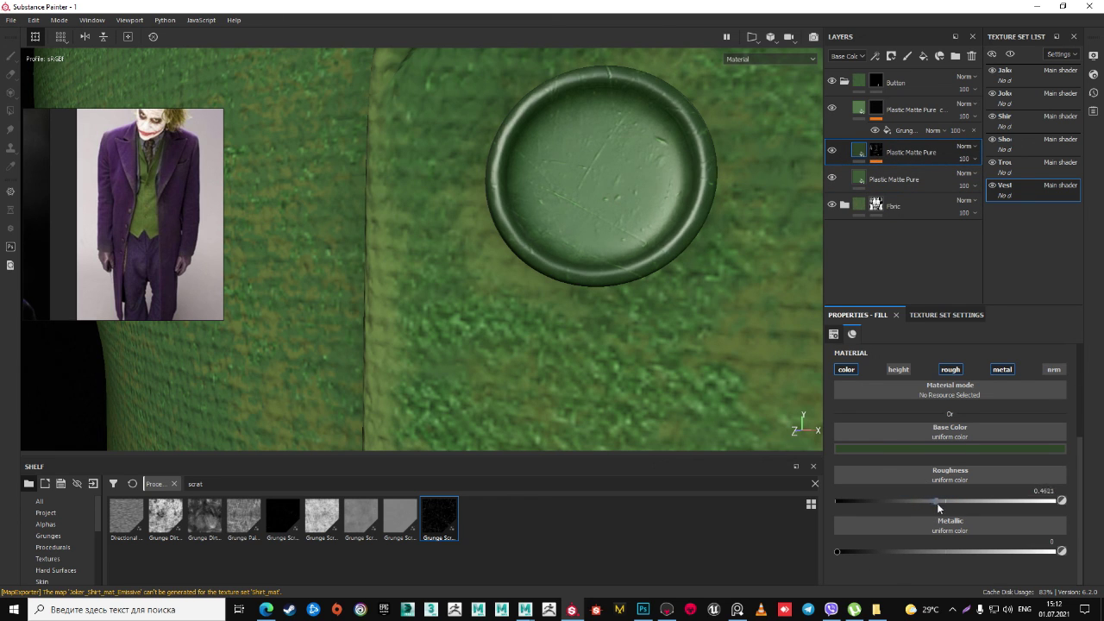
click(859, 110)
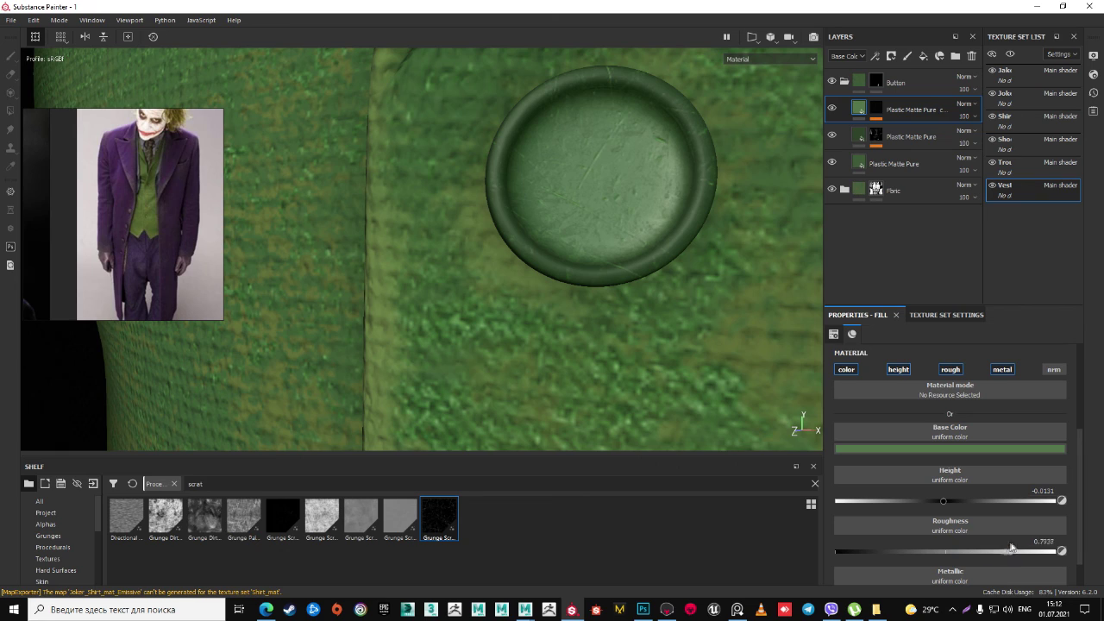
- Zoom out to frame the whole Joker, showing purple coat, green vest and buttons
scroll(621, 233, down, 3)
scroll(696, 253, down, 3)
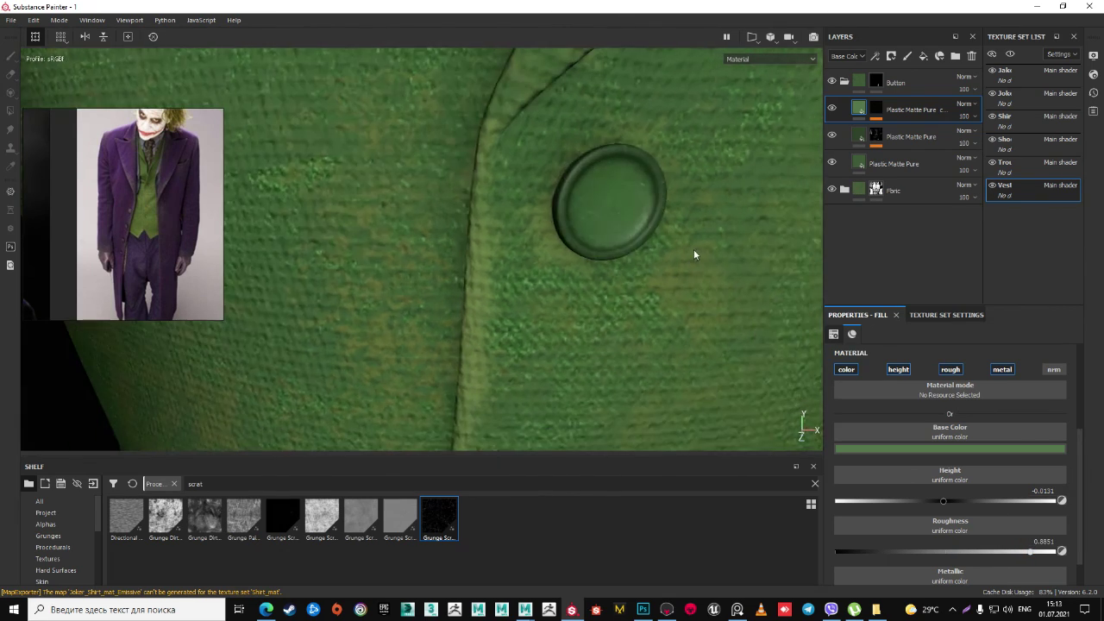
scroll(696, 233, down, 2)
scroll(696, 233, down, 2)
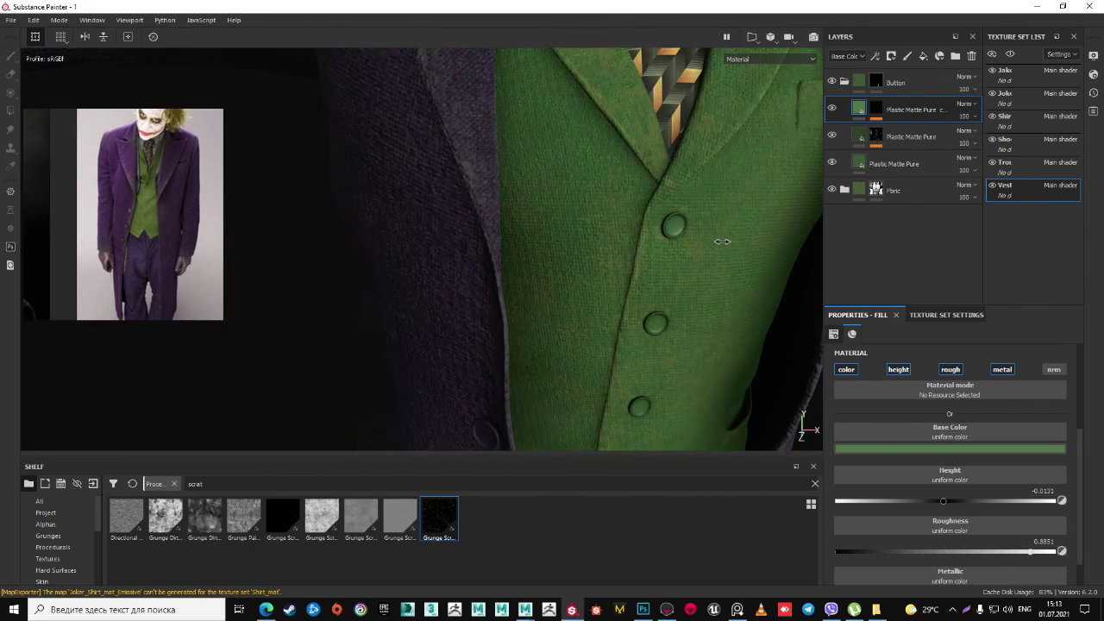
scroll(722, 241, down, 2)
scroll(616, 234, down, 2)
scroll(646, 230, down, 1)
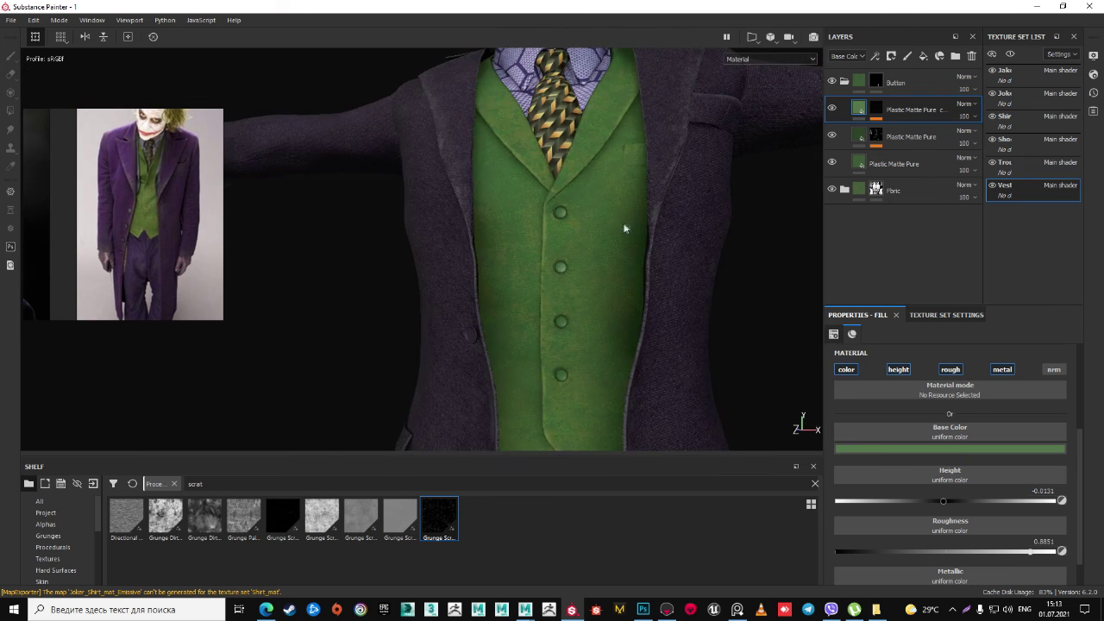
scroll(630, 222, down, 3)
scroll(636, 207, down, 2)
scroll(587, 191, down, 2)
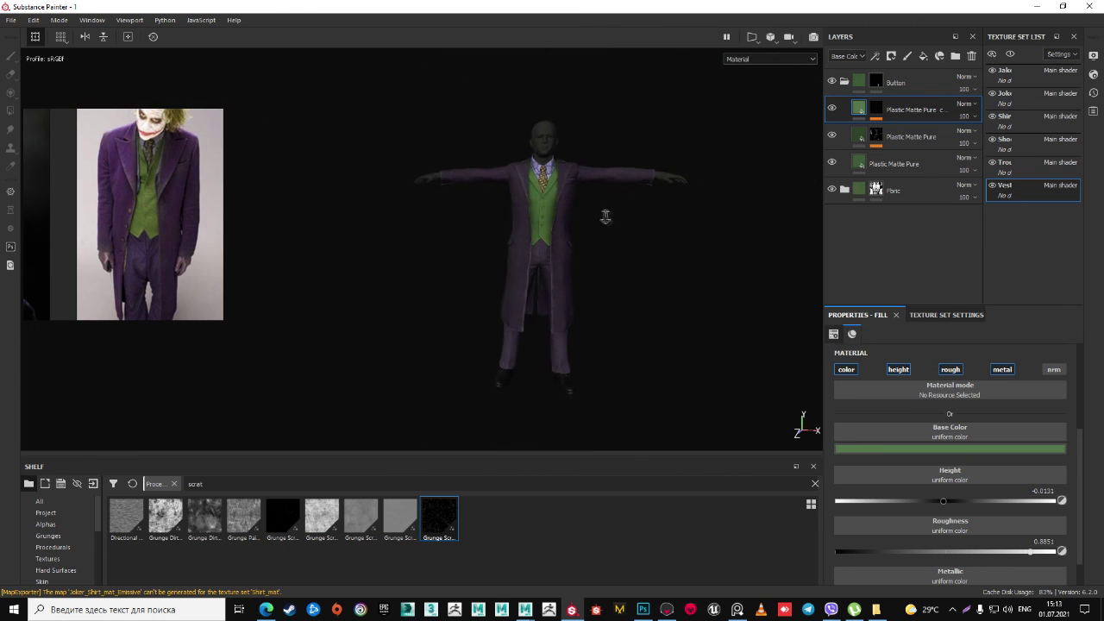
scroll(606, 216, up, 2)
scroll(619, 249, up, 1)
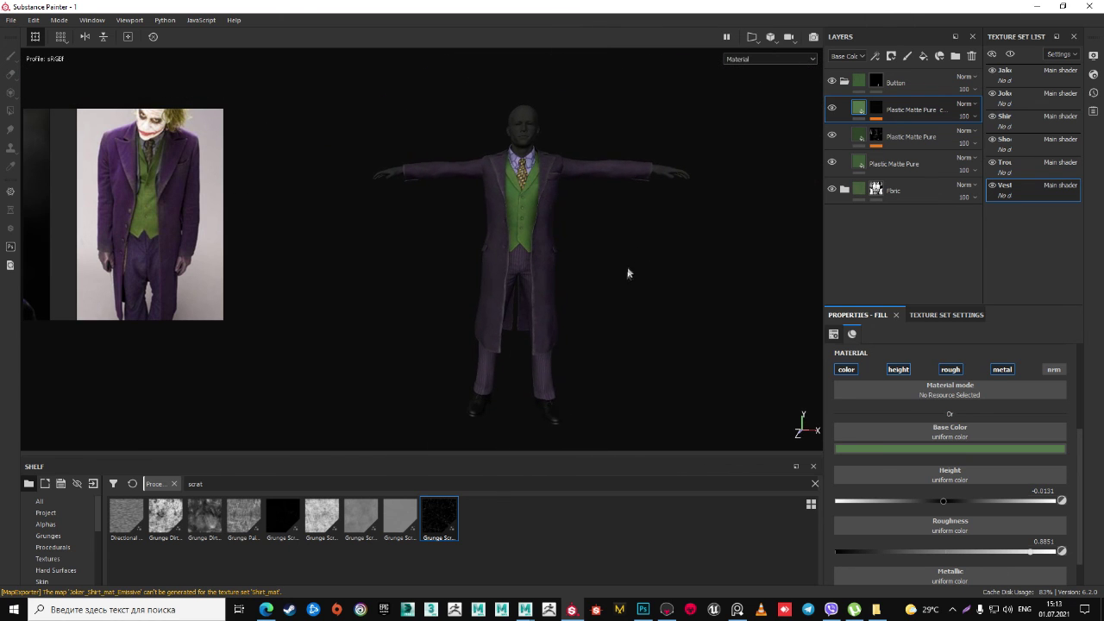
middle_drag(627, 268, 629, 252)
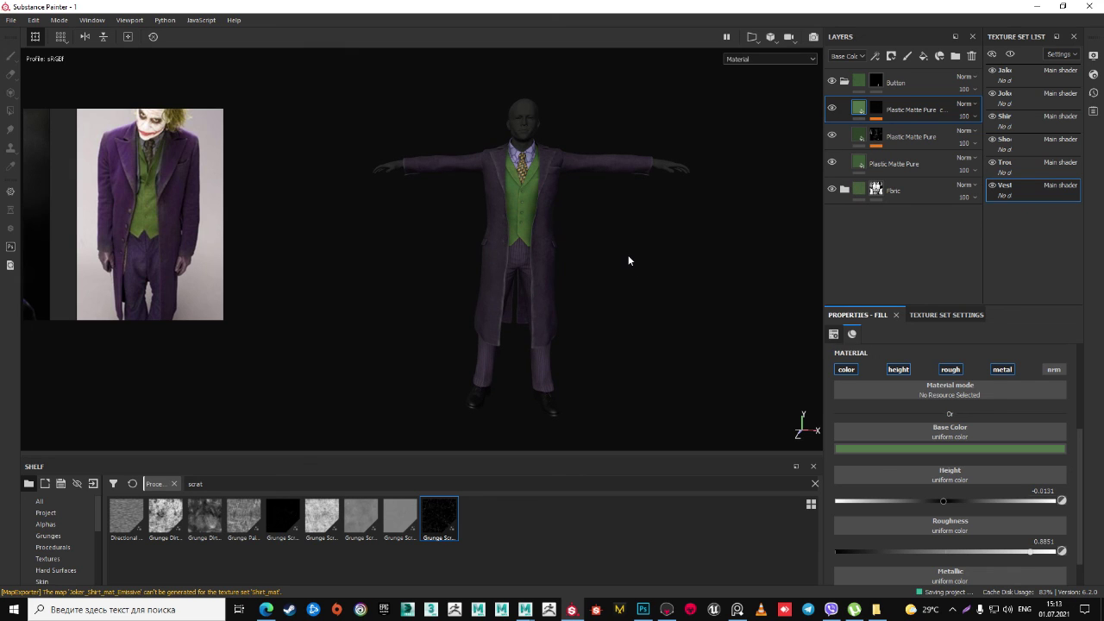